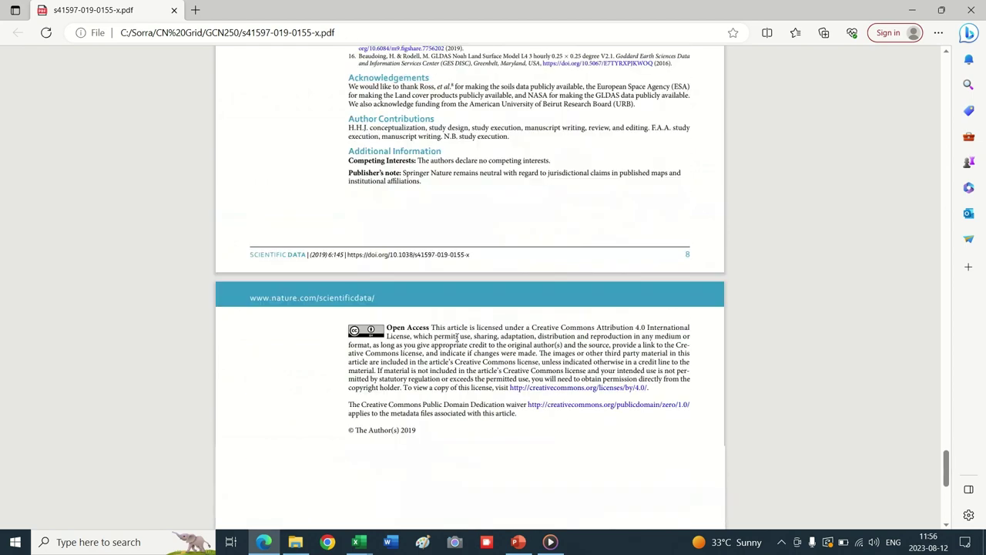
- Skim the GCN250 curve number paper from its last page back to the title page, and minimise it
{"action": "scroll", "coordinate": [455, 337], "scroll_direction": "up", "scroll_amount": 6}
{"action": "scroll", "coordinate": [456, 337], "scroll_direction": "down", "scroll_amount": 1}
{"action": "scroll", "coordinate": [457, 337], "scroll_direction": "down", "scroll_amount": 3}
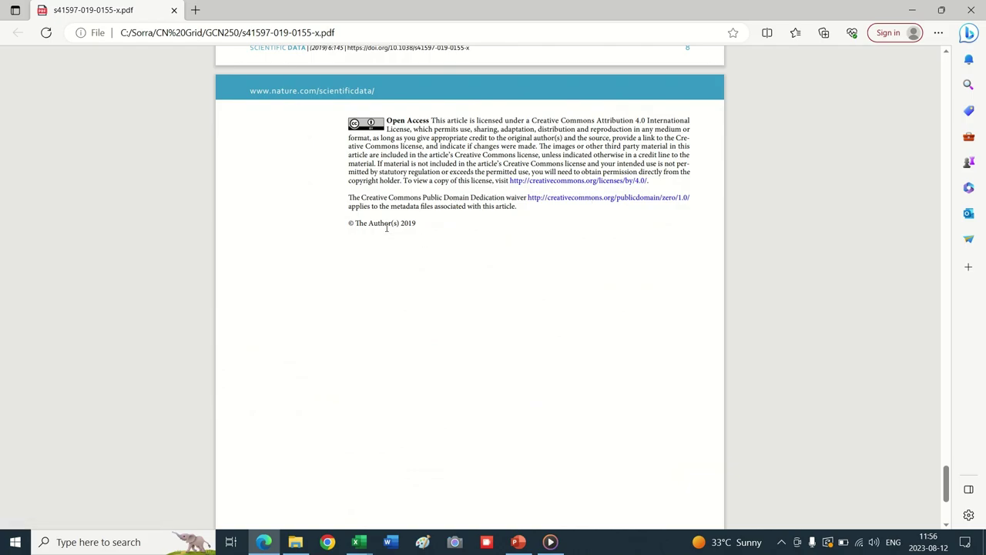
{"action": "scroll", "coordinate": [423, 268], "scroll_direction": "up", "scroll_amount": 20}
{"action": "scroll", "coordinate": [423, 268], "scroll_direction": "up", "scroll_amount": 20}
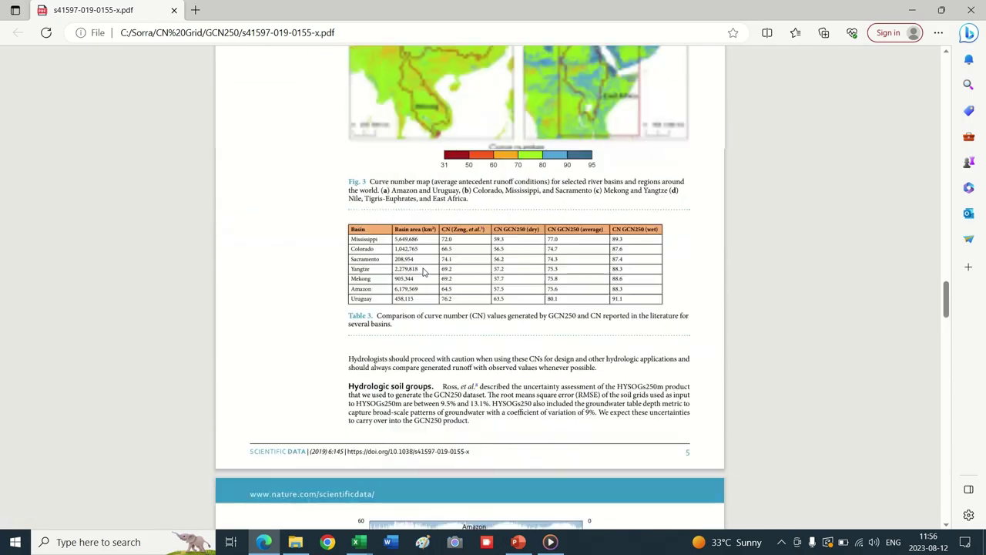
{"action": "scroll", "coordinate": [433, 273], "scroll_direction": "up", "scroll_amount": 20}
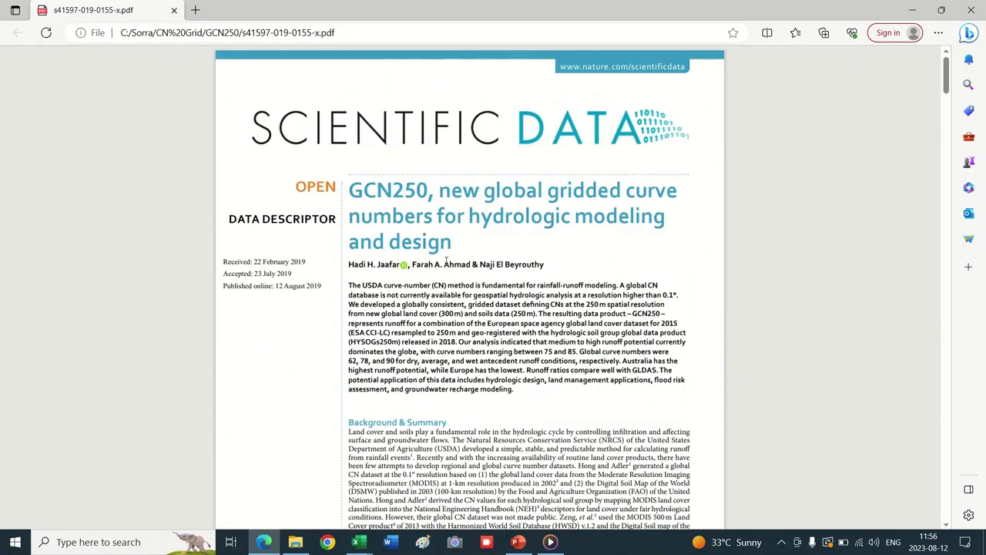
{"action": "left_click", "coordinate": [911, 9]}
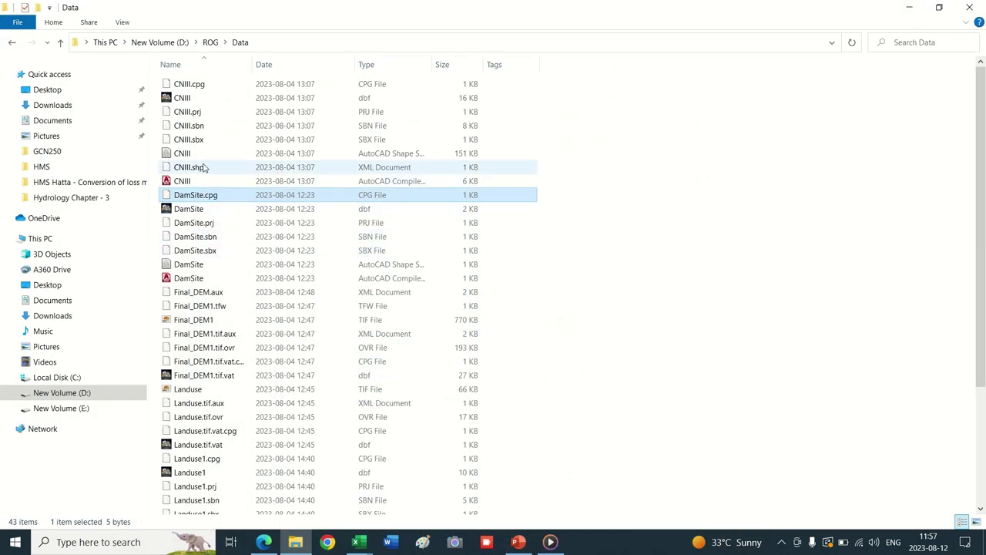
- Look over the CNIII shapefile's component files in the ROG Data folder
{"action": "left_click", "coordinate": [180, 154]}
{"action": "key", "text": "Down"}
{"action": "key", "text": "Down"}
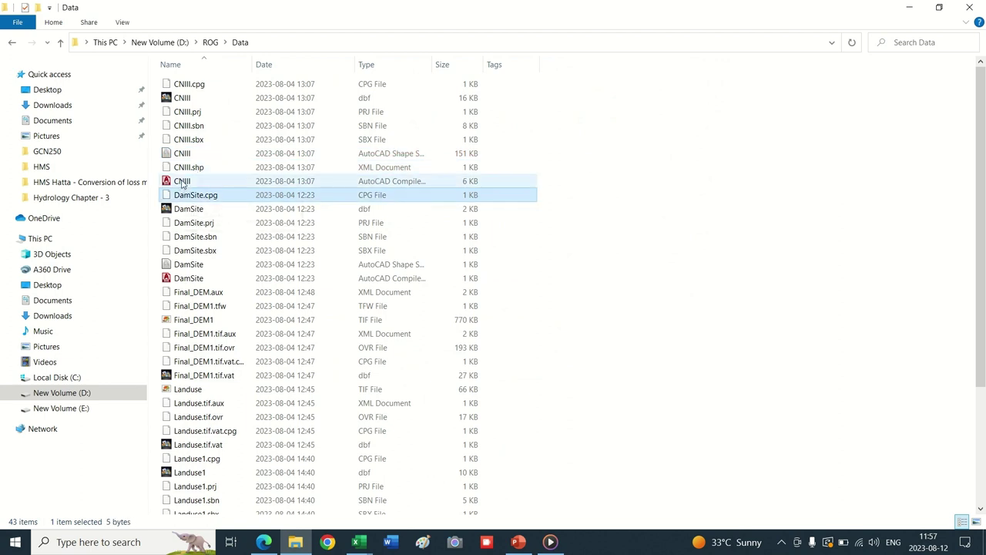
{"action": "left_click", "coordinate": [189, 140]}
{"action": "left_click", "coordinate": [189, 126]}
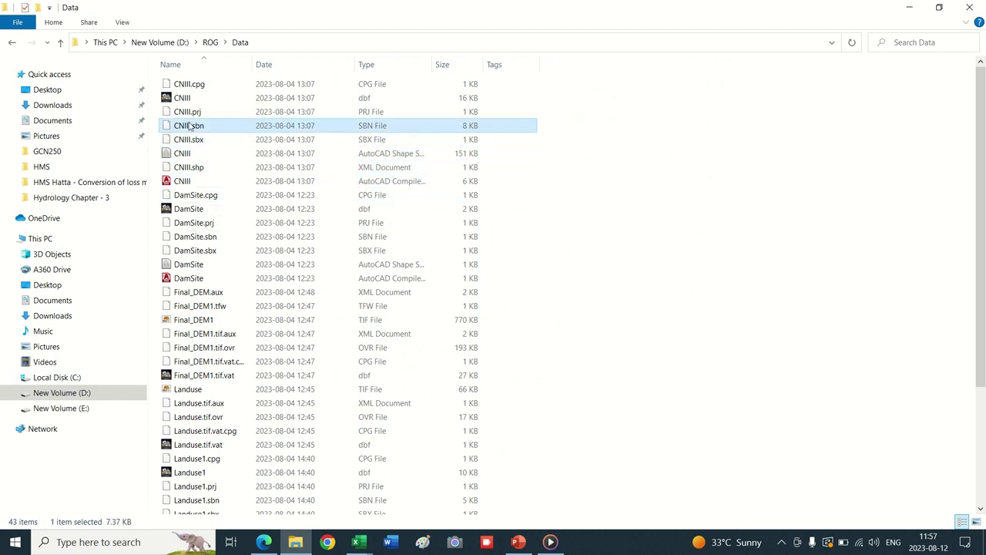
{"action": "left_click", "coordinate": [188, 113]}
{"action": "left_click", "coordinate": [184, 99]}
{"action": "left_click", "coordinate": [191, 86]}
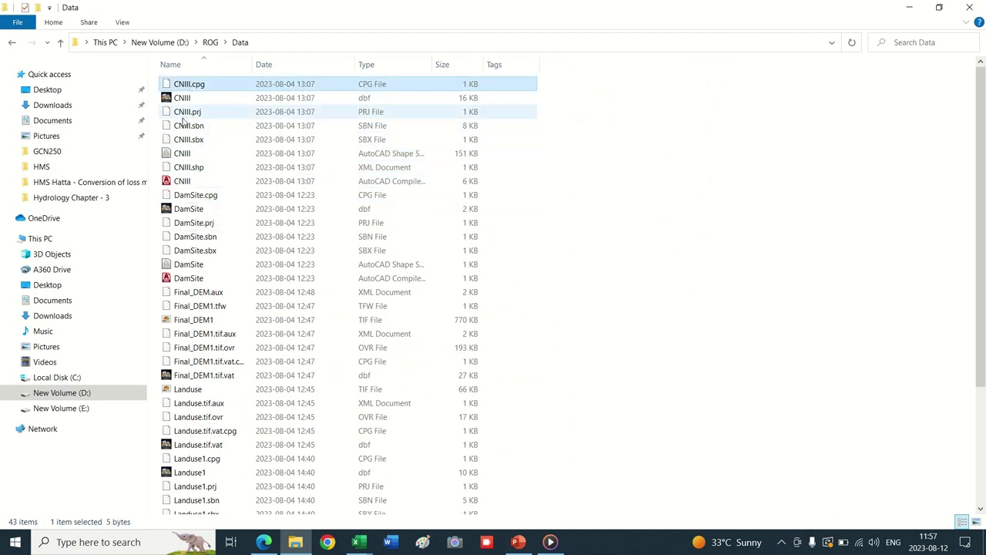
{"action": "left_click", "coordinate": [177, 141]}
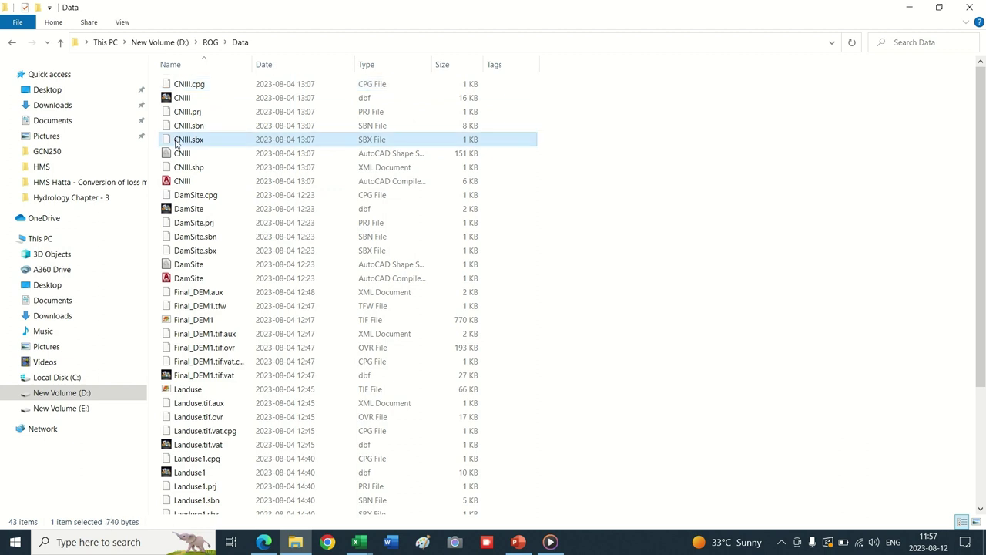
- Look over the DamSite shapefile's component files in the Data folder
{"action": "left_click", "coordinate": [192, 210]}
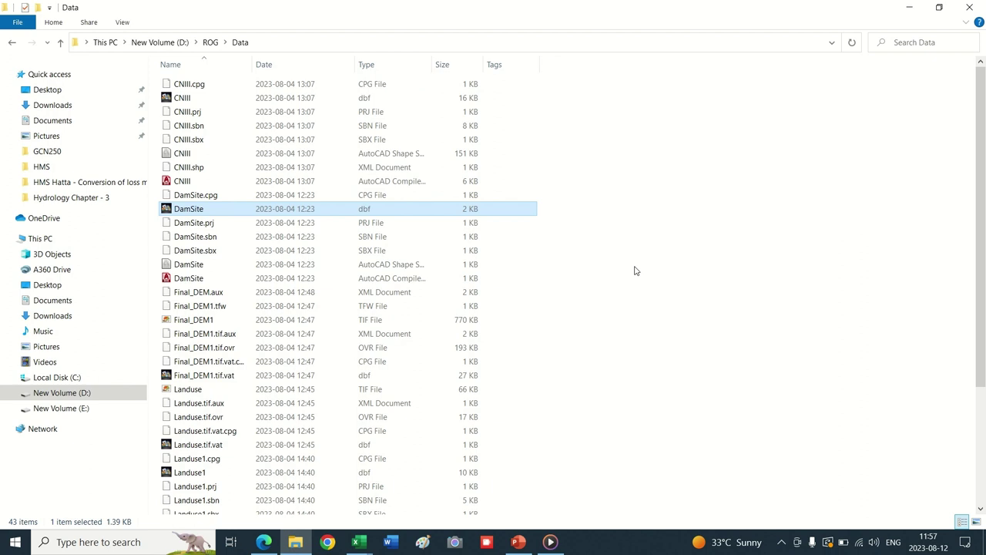
{"action": "left_click", "coordinate": [209, 197]}
{"action": "left_click", "coordinate": [205, 214]}
{"action": "left_click", "coordinate": [201, 236]}
{"action": "left_click", "coordinate": [202, 249]}
{"action": "left_click", "coordinate": [199, 264]}
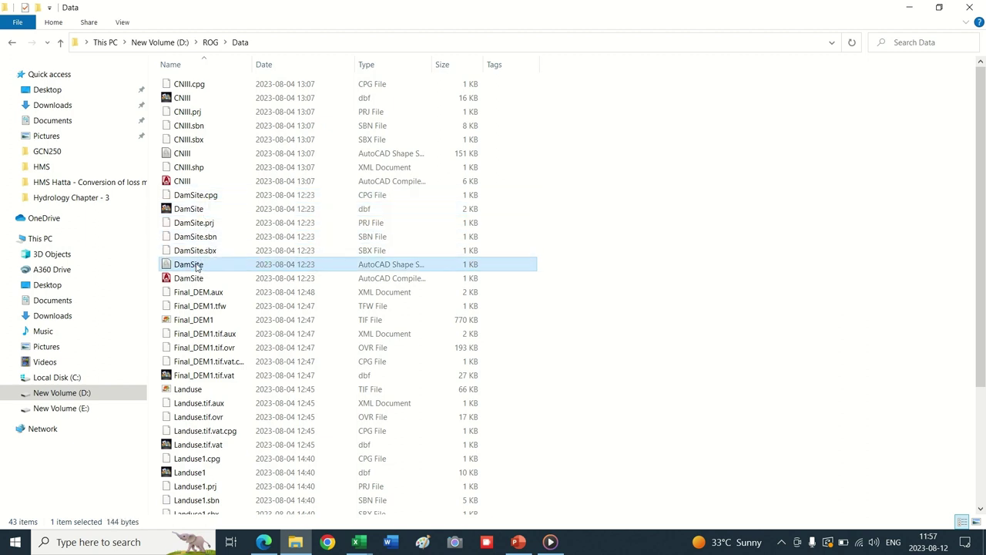
{"action": "left_click", "coordinate": [189, 280]}
{"action": "left_click", "coordinate": [188, 252]}
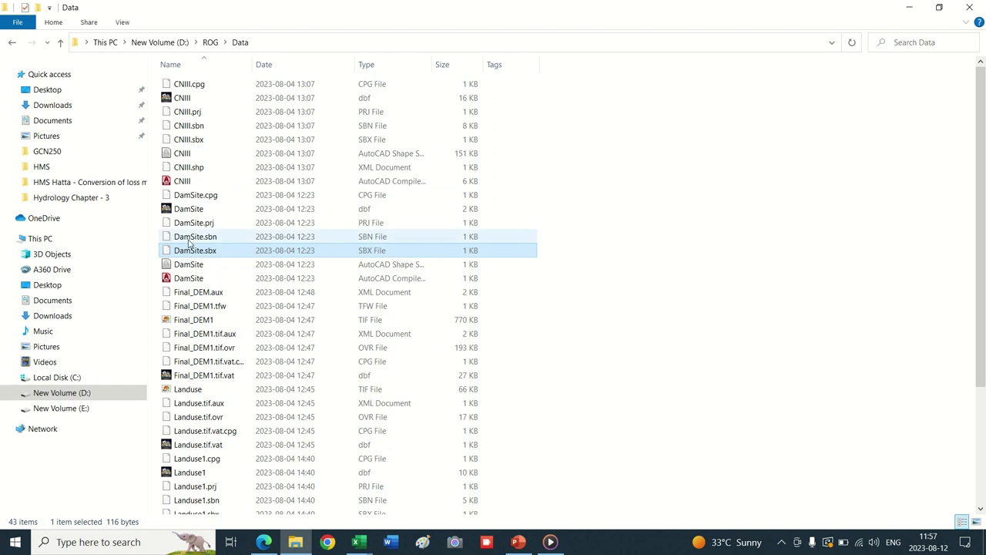
{"action": "left_click", "coordinate": [193, 238]}
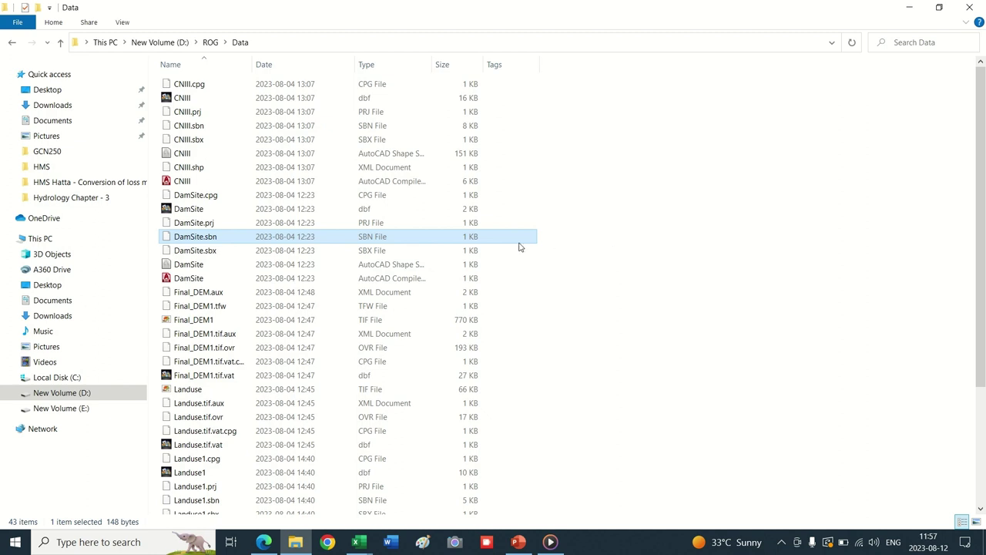
- Look over the Final_DEM.aux file and the Final_DEM1 raster with its companion files in the Data folder
{"action": "left_click", "coordinate": [203, 294]}
{"action": "left_click", "coordinate": [206, 308]}
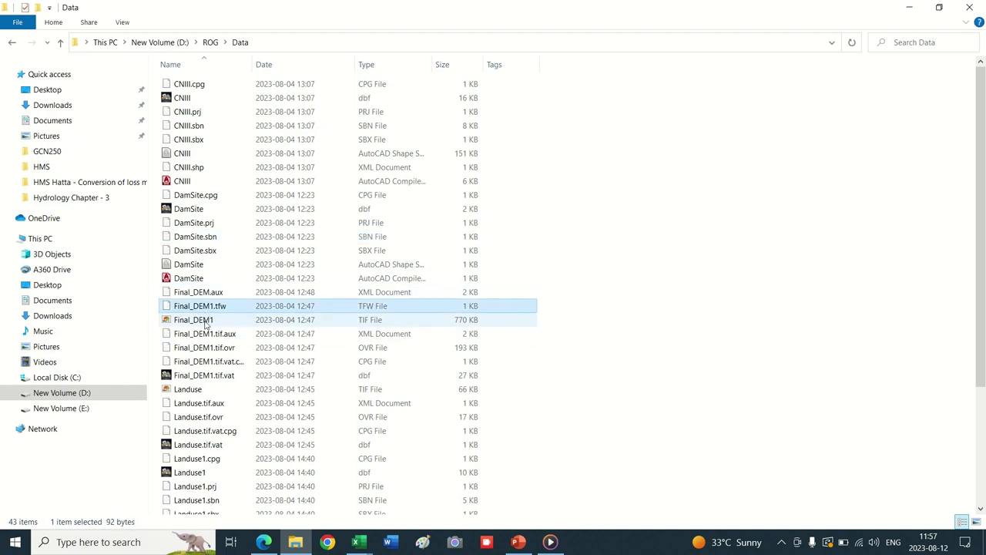
{"action": "left_click", "coordinate": [208, 321]}
{"action": "left_click", "coordinate": [211, 335]}
{"action": "left_click", "coordinate": [216, 347]}
{"action": "left_click", "coordinate": [219, 361]}
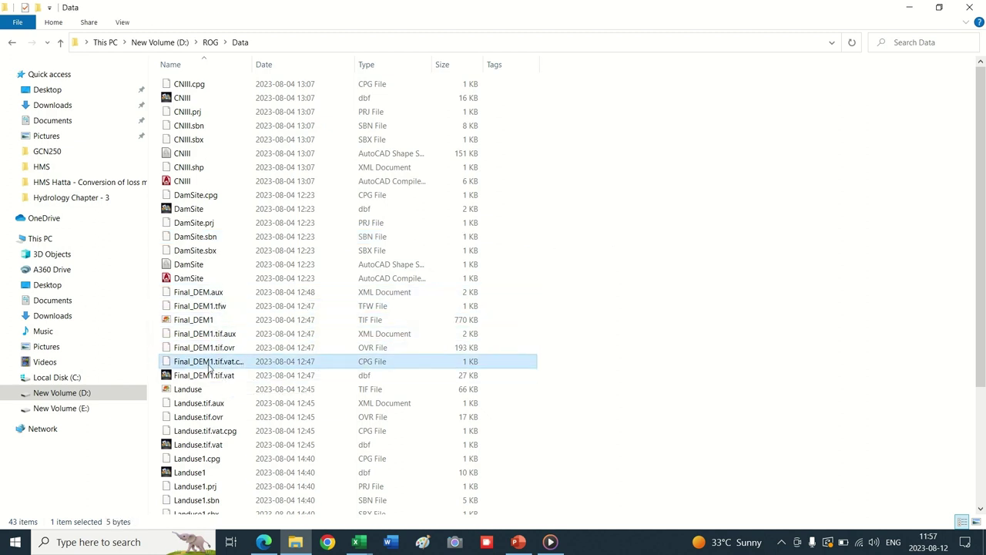
{"action": "left_click", "coordinate": [220, 376]}
{"action": "left_click", "coordinate": [199, 308]}
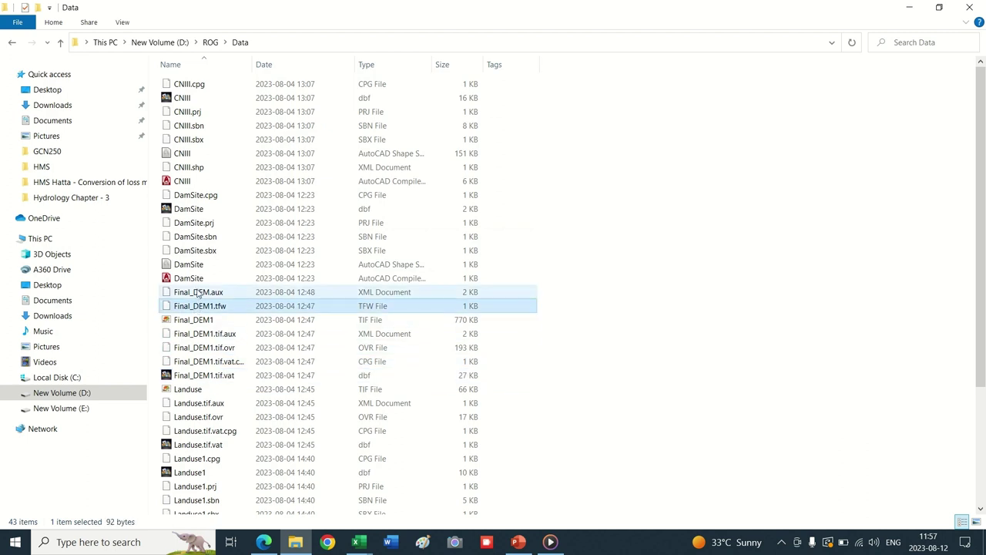
{"action": "left_click", "coordinate": [222, 297]}
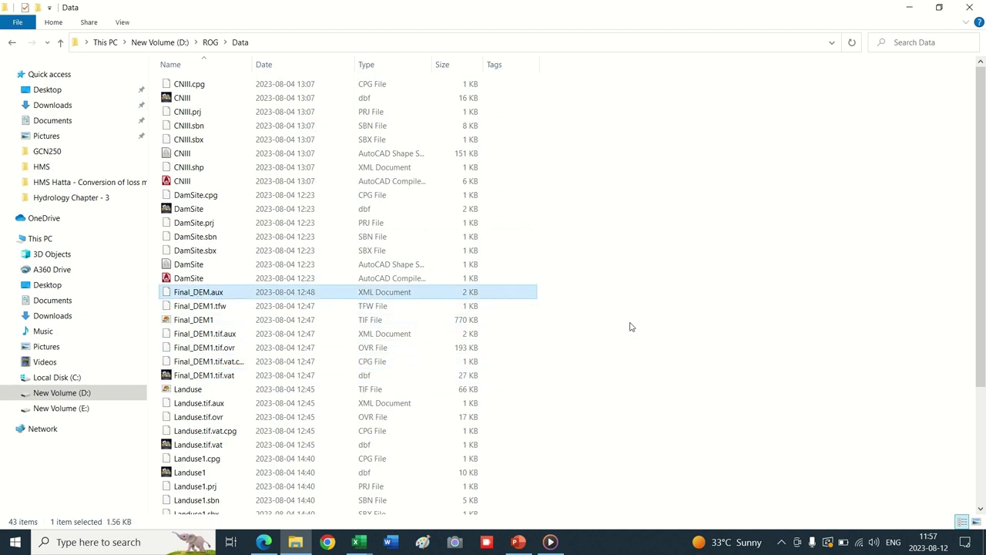
{"action": "left_click", "coordinate": [204, 306]}
{"action": "left_click", "coordinate": [198, 320]}
{"action": "left_click", "coordinate": [203, 333]}
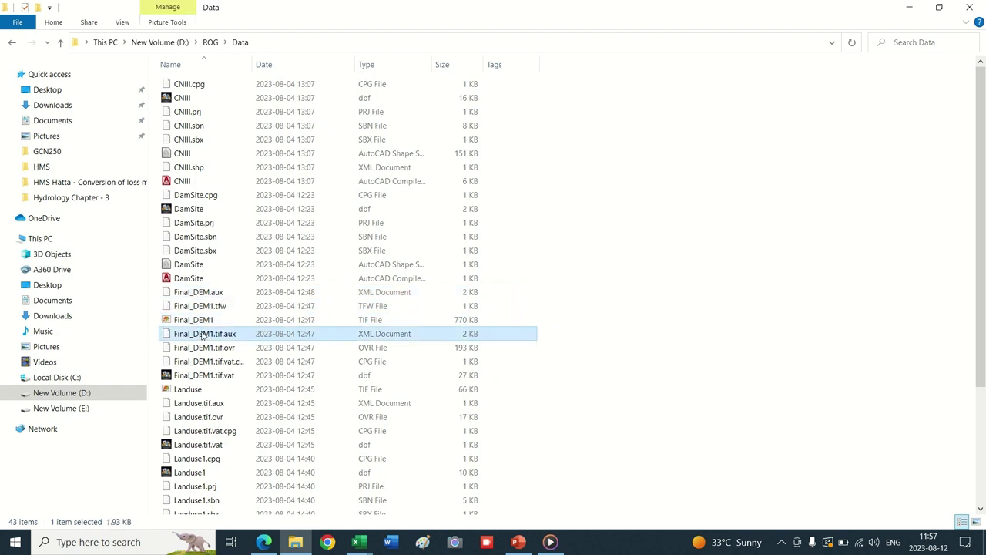
{"action": "left_click", "coordinate": [202, 347]}
{"action": "left_click", "coordinate": [204, 361]}
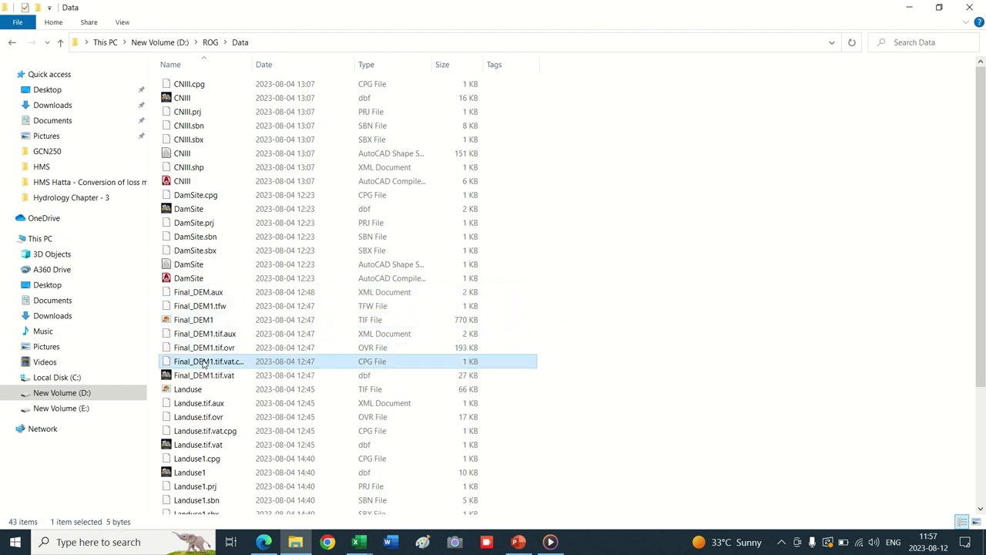
{"action": "left_click", "coordinate": [205, 375]}
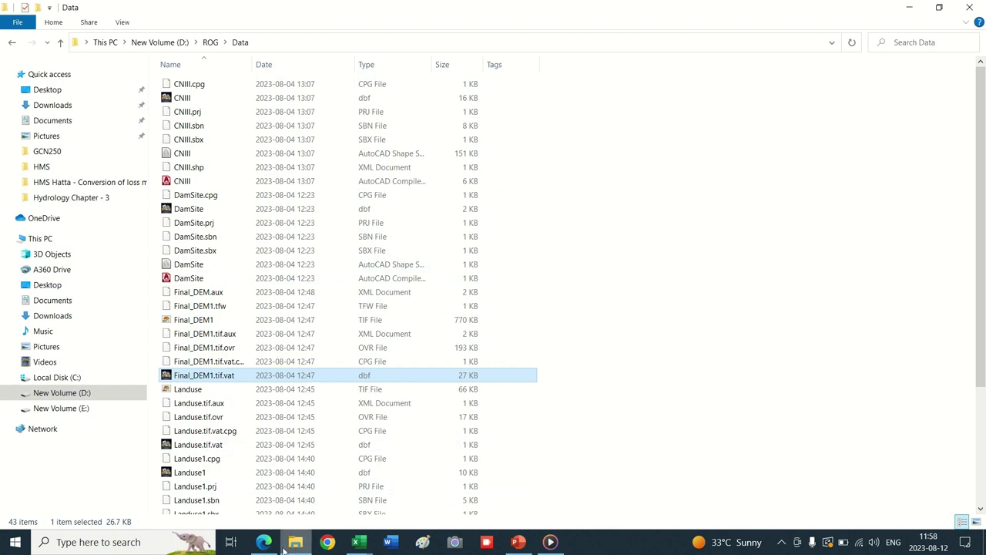
- Open the Hyetograph workbook from the ROG\HMS folder, examine its rainfall table and chart, and minimise it
{"action": "mouse_move", "coordinate": [292, 544]}
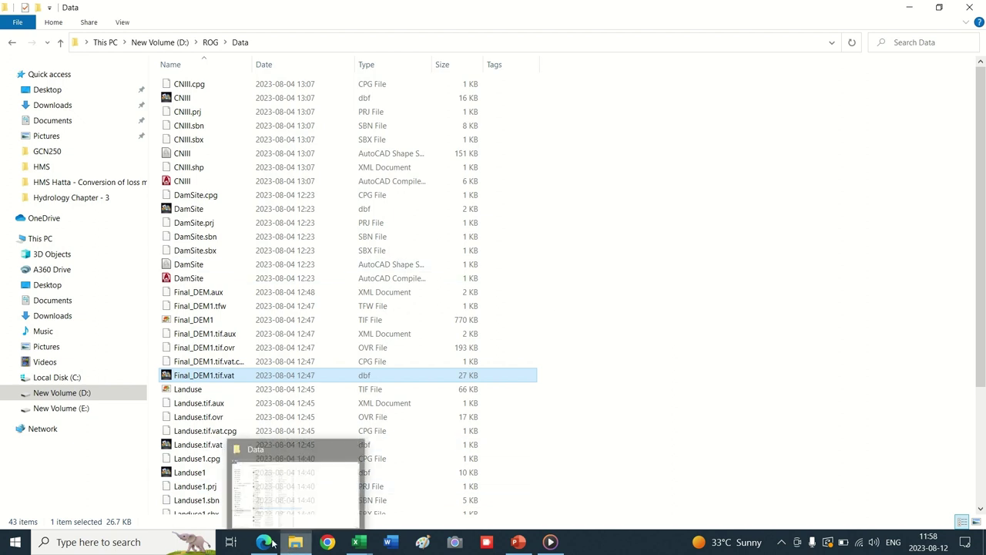
{"action": "left_click", "coordinate": [12, 42]}
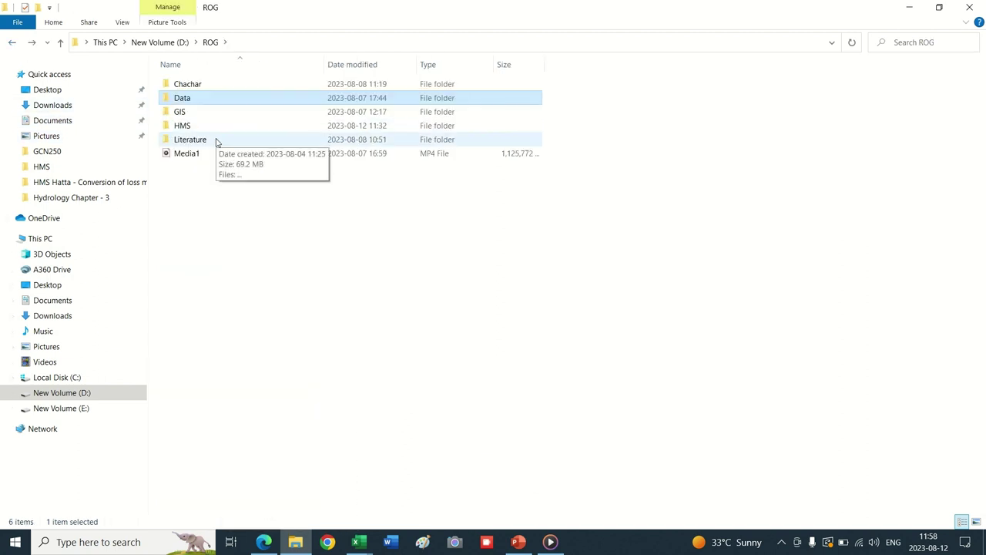
{"action": "double_click", "coordinate": [194, 128]}
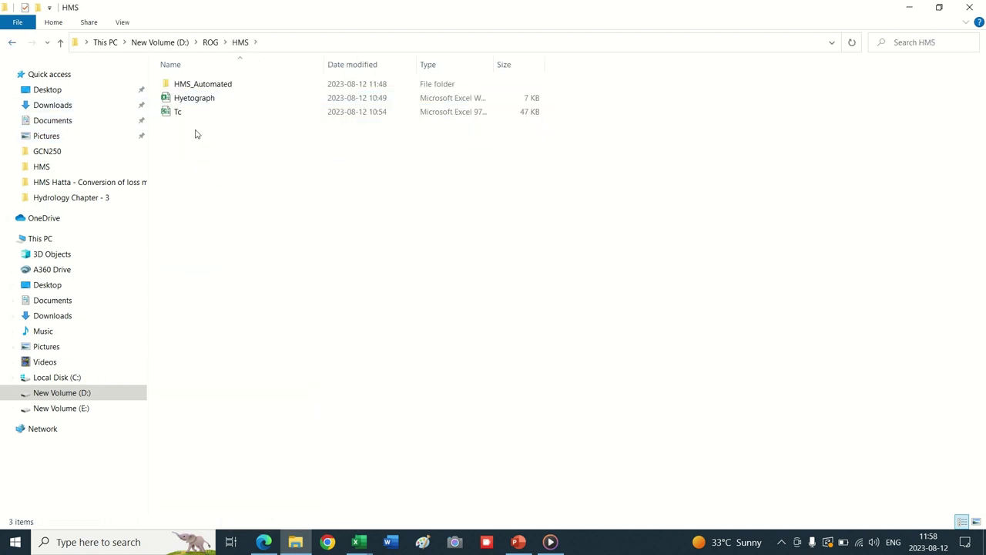
{"action": "double_click", "coordinate": [189, 100]}
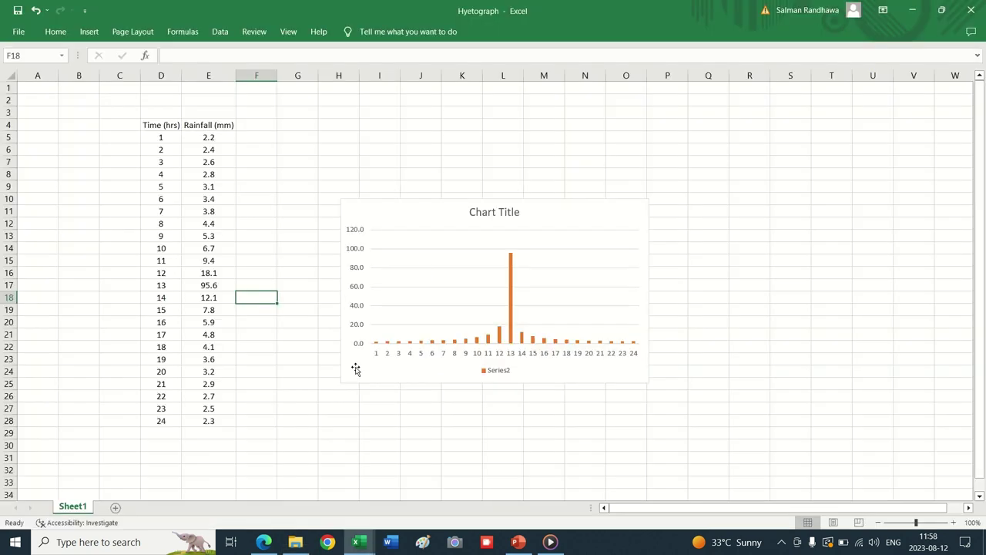
{"action": "left_click", "coordinate": [436, 383]}
{"action": "left_click", "coordinate": [254, 221]}
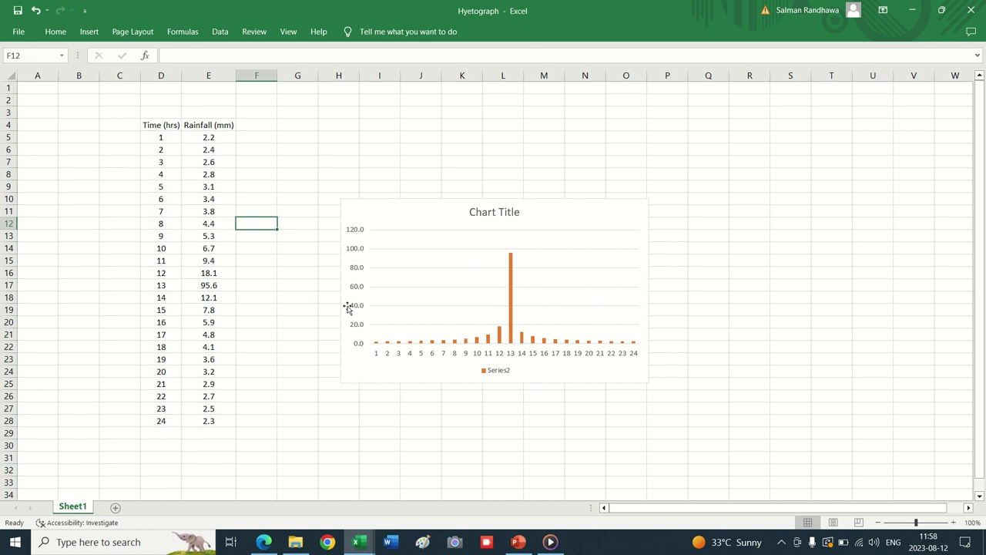
{"action": "left_click", "coordinate": [406, 424]}
{"action": "left_click", "coordinate": [911, 11]}
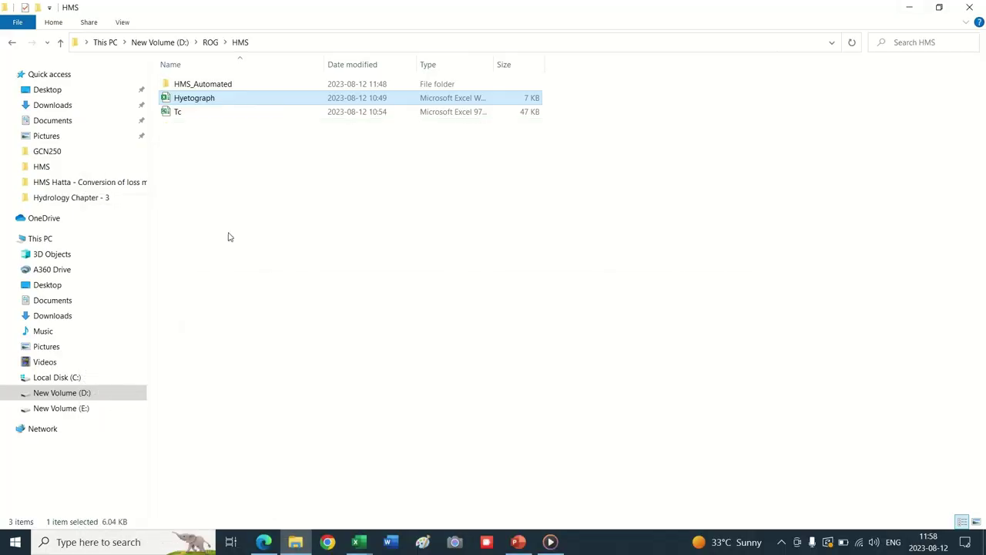
- Open the Tc workbook from the HMS folder and view the time of concentration table on the Subbasins sheet
{"action": "left_click", "coordinate": [179, 114]}
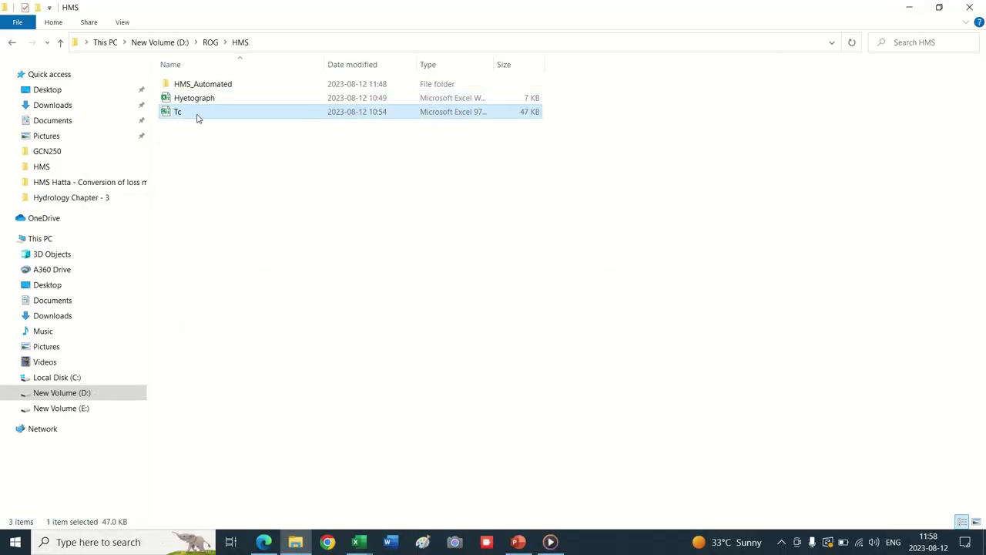
{"action": "double_click", "coordinate": [196, 117]}
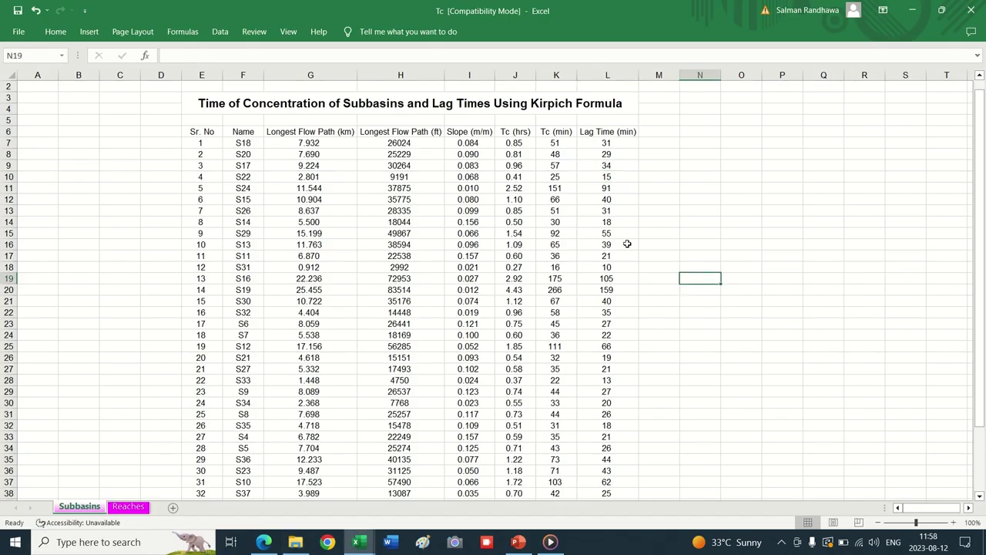
{"action": "left_click", "coordinate": [682, 190]}
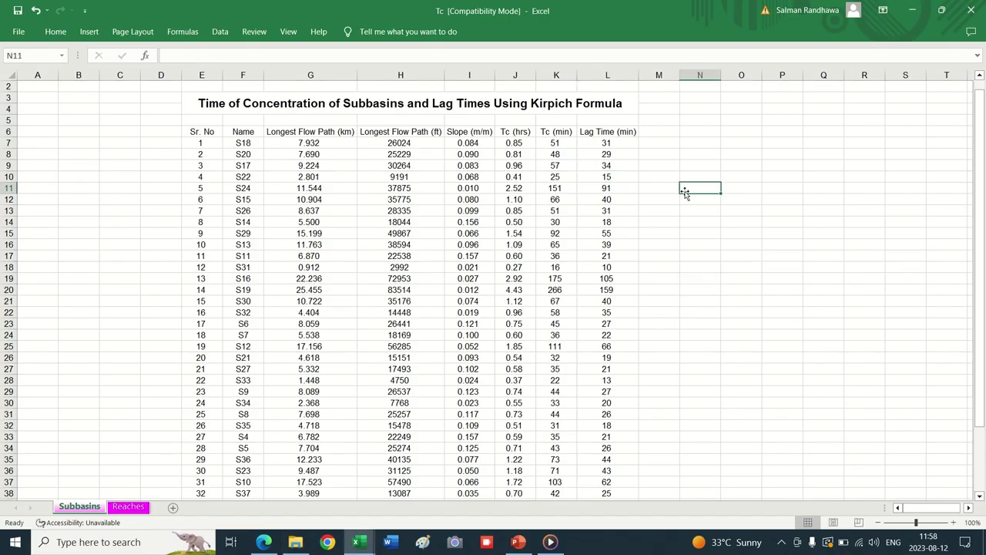
{"action": "left_click", "coordinate": [716, 256]}
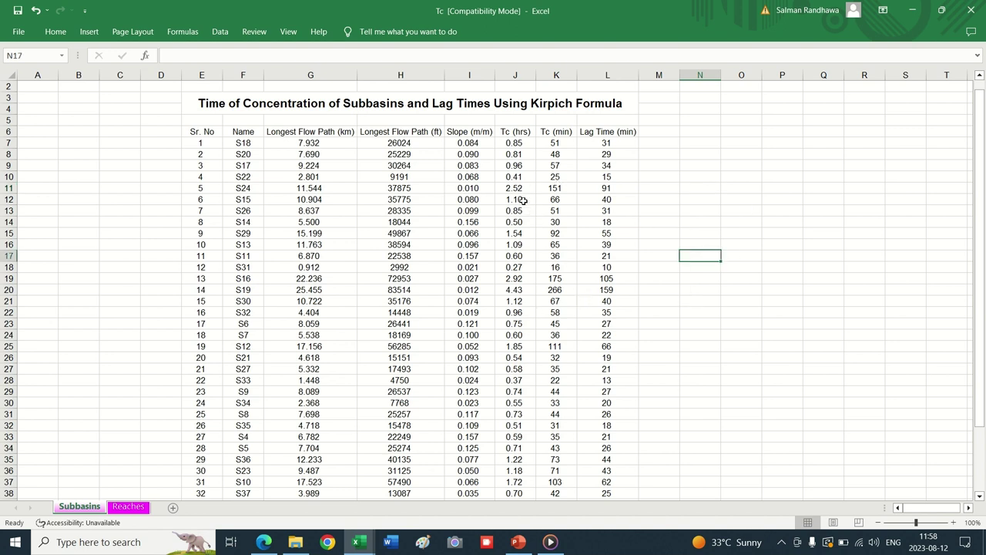
- Inspect cells in the Tc (hrs), Longest Flow Path and Slope columns of the subbasin table, including the Kirpich formula
{"action": "left_click", "coordinate": [513, 176]}
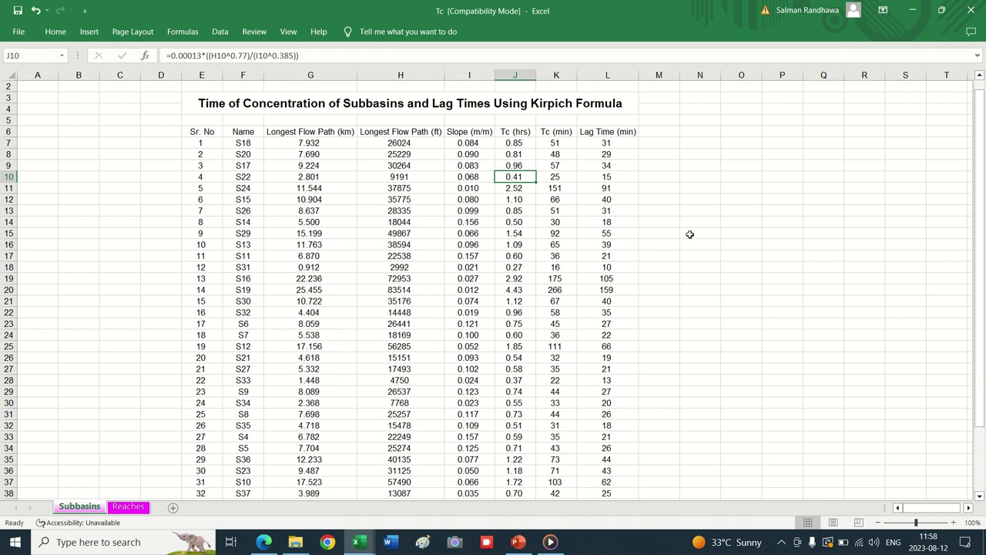
{"action": "left_click", "coordinate": [513, 164]}
{"action": "left_click", "coordinate": [516, 188]}
{"action": "left_click", "coordinate": [515, 223]}
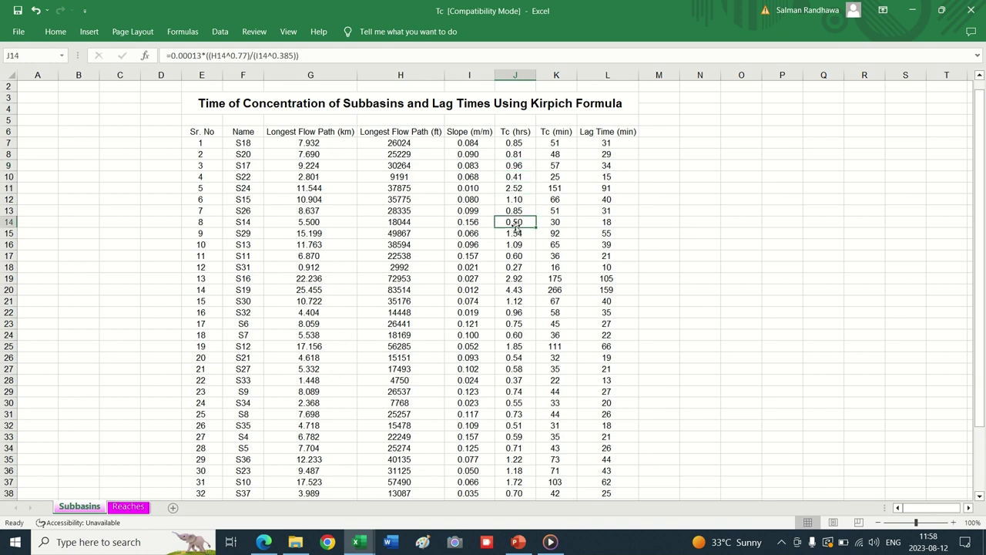
{"action": "left_click", "coordinate": [327, 210]}
{"action": "left_click", "coordinate": [393, 225]}
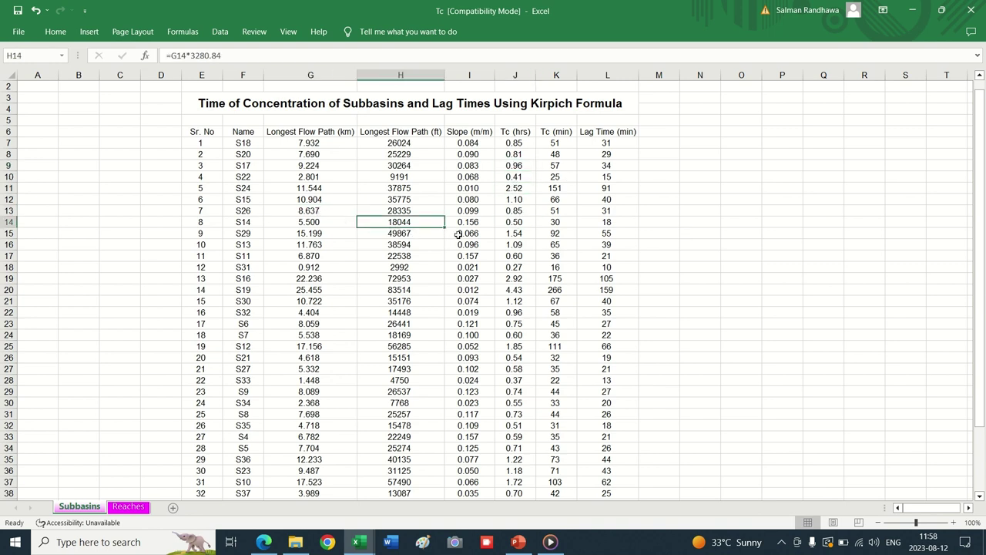
{"action": "left_click", "coordinate": [470, 233]}
{"action": "left_click", "coordinate": [710, 255]}
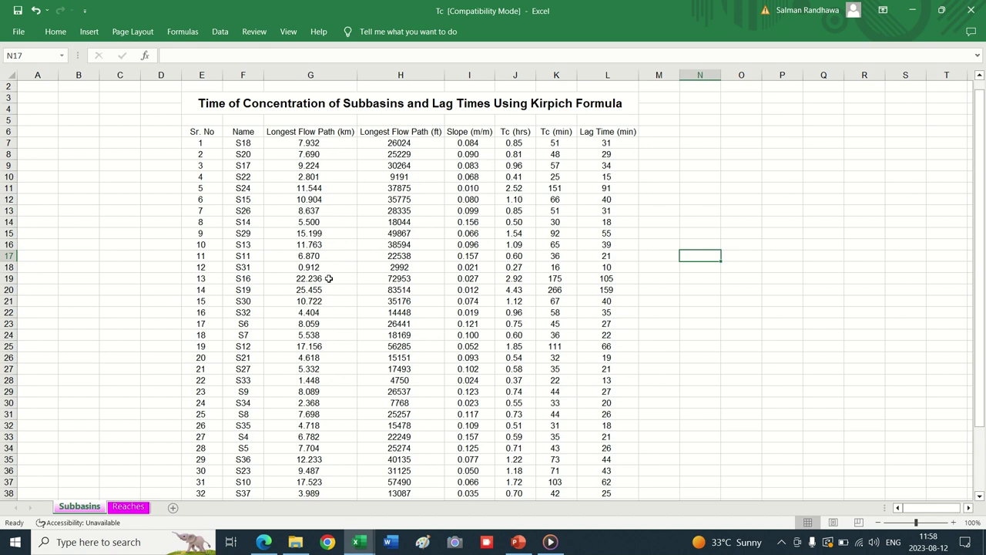
- Check the formulas down the subbasins' Tc (hrs) column, and switch to the Reaches sheet
{"action": "left_click", "coordinate": [516, 153]}
{"action": "key", "text": "Down"}
{"action": "key", "text": "Down"}
{"action": "key", "text": "Down"}
{"action": "key", "text": "Down"}
{"action": "key", "text": "Down"}
{"action": "key", "text": "Down"}
{"action": "key", "text": "Down"}
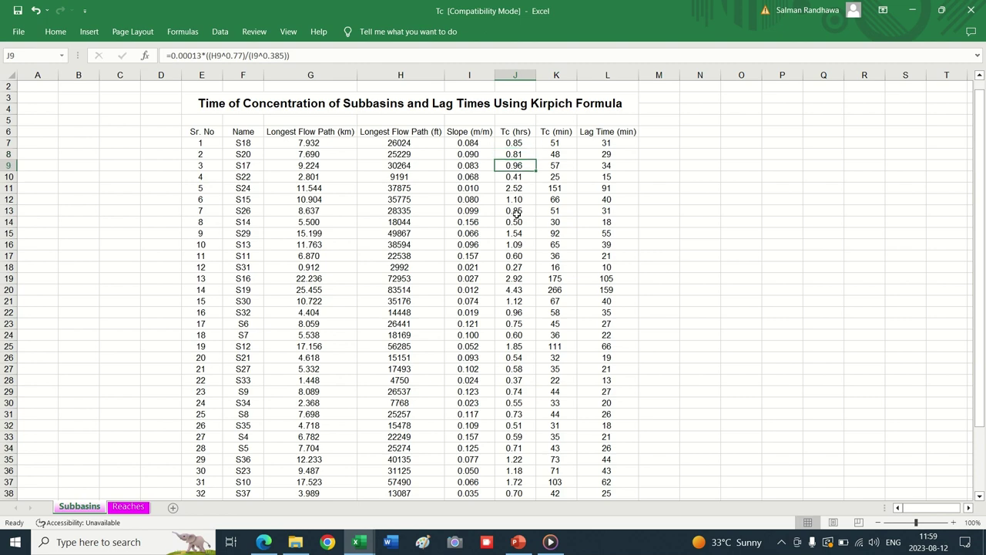
{"action": "key", "text": "ctrl+Page_Down"}
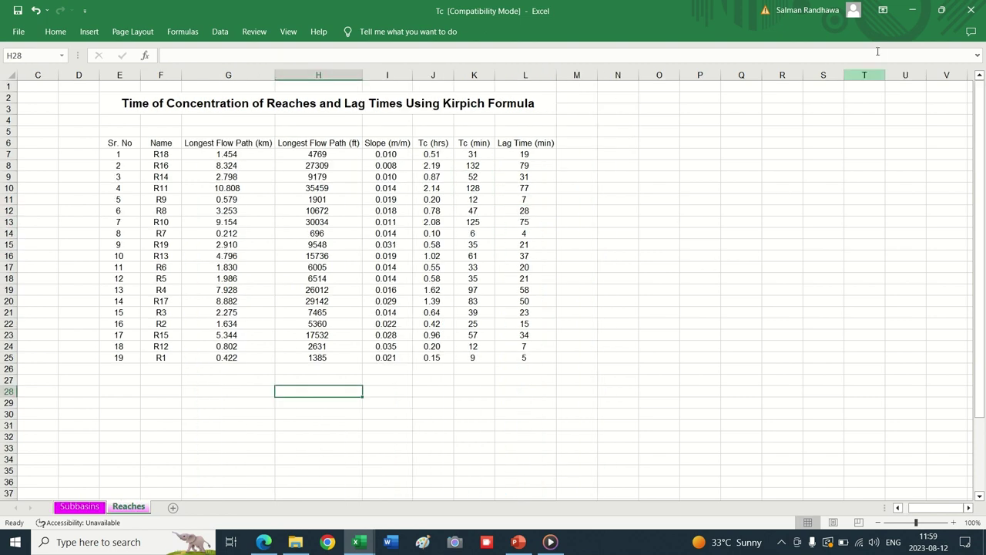
- Minimise the Tc workbook, launch HEC-HMS 4.10 and start a new project, postponing the version update
{"action": "left_click", "coordinate": [910, 10]}
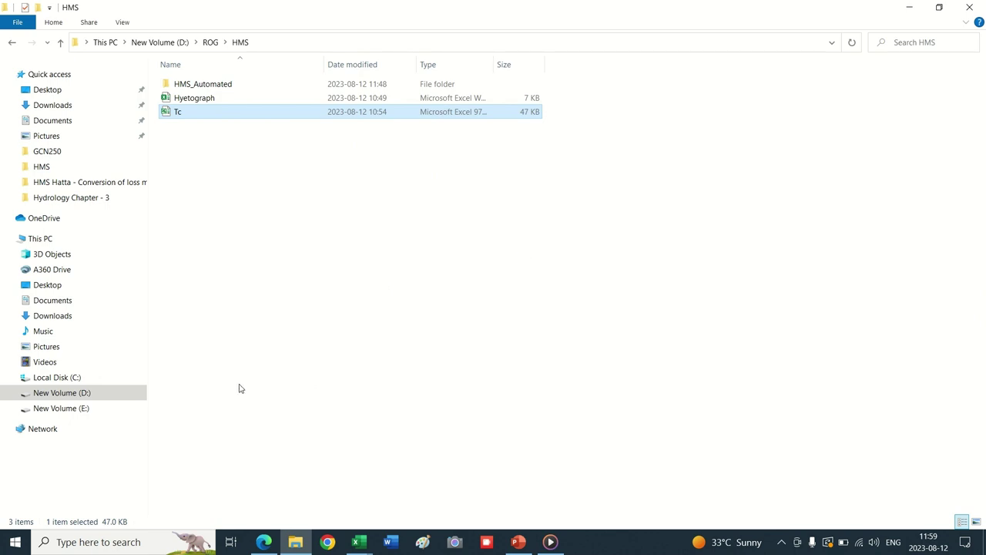
{"action": "left_click", "coordinate": [103, 544]}
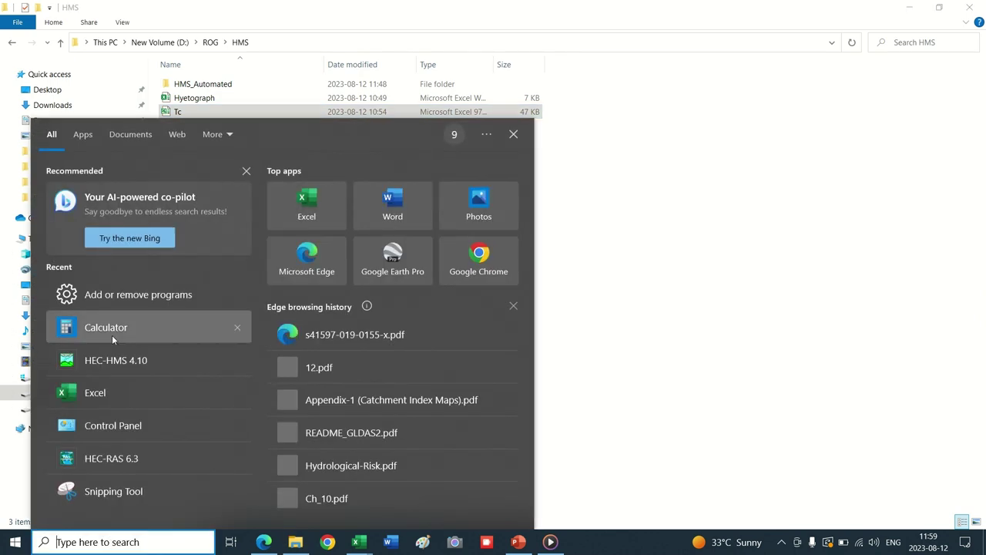
{"action": "left_click", "coordinate": [96, 366]}
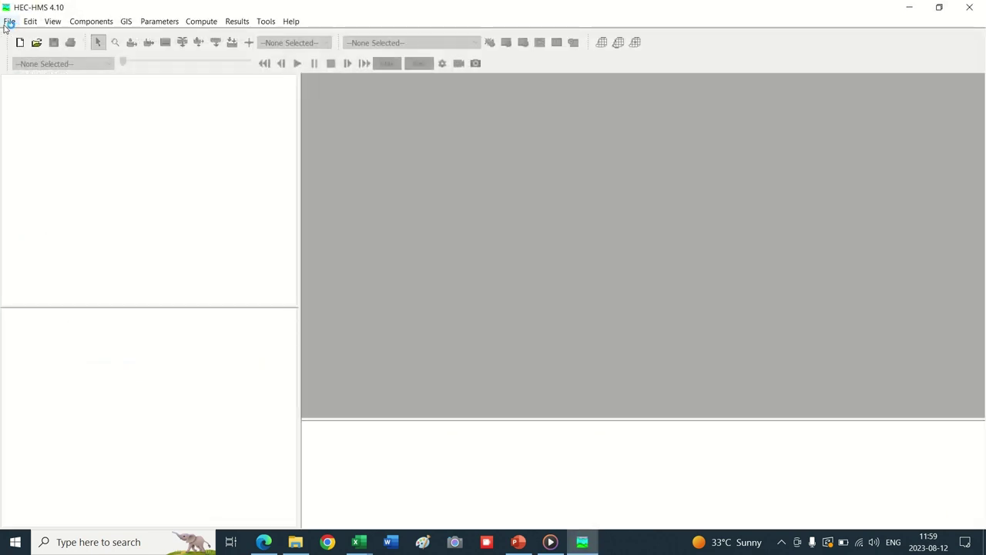
{"action": "left_click", "coordinate": [8, 22]}
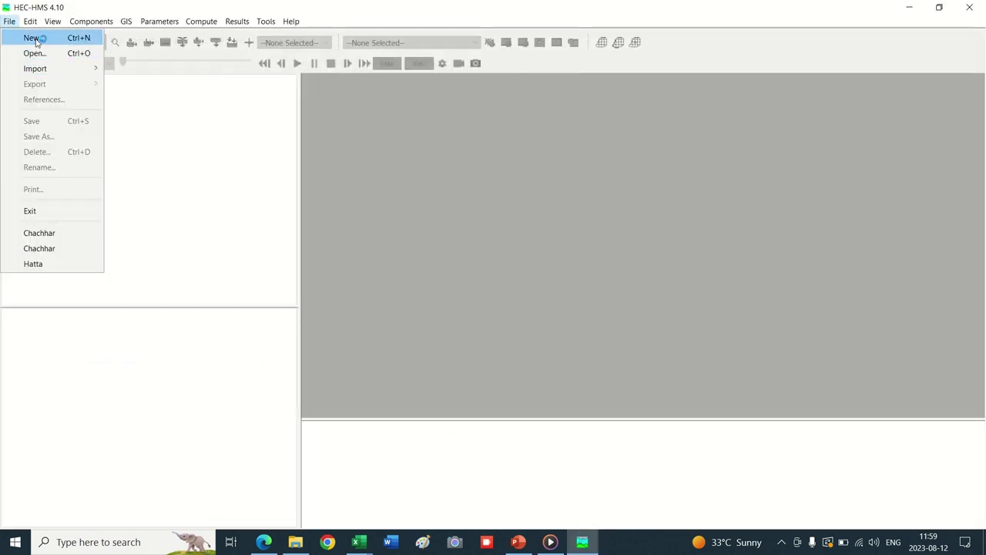
{"action": "left_click", "coordinate": [36, 41]}
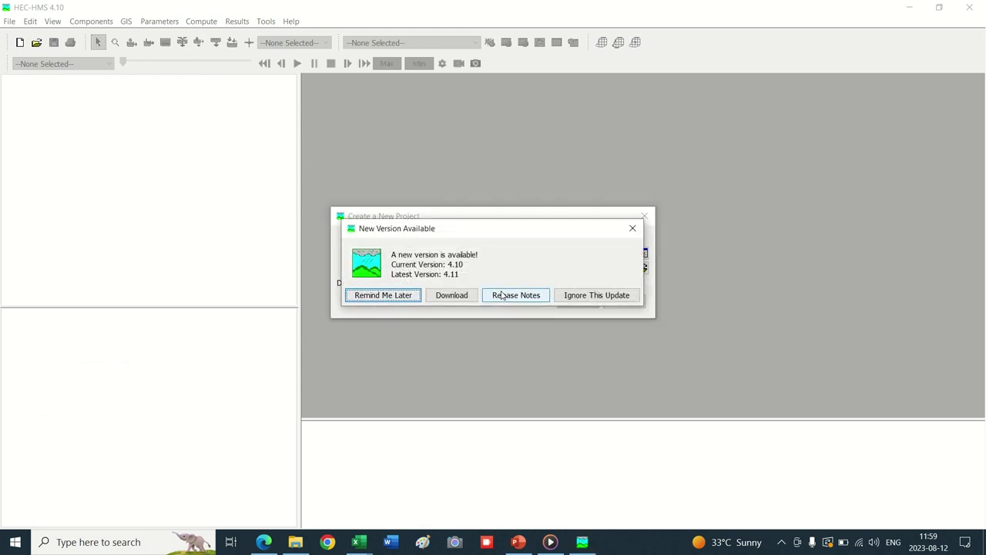
{"action": "left_click", "coordinate": [375, 299]}
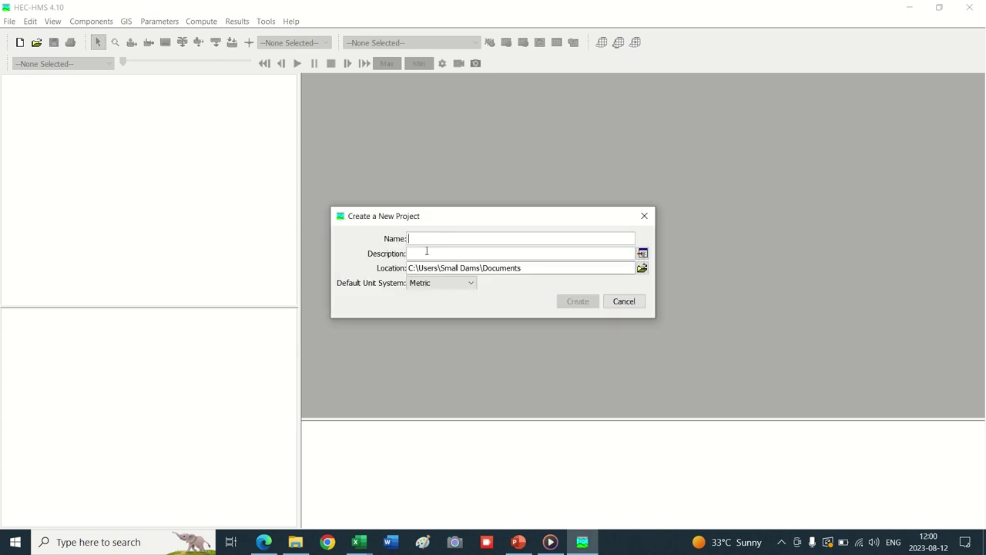
- Create the metric project HEC_Automated in the folder D:\ROG\HMS\HMS_Automated
{"action": "type", "text": "HEC"}
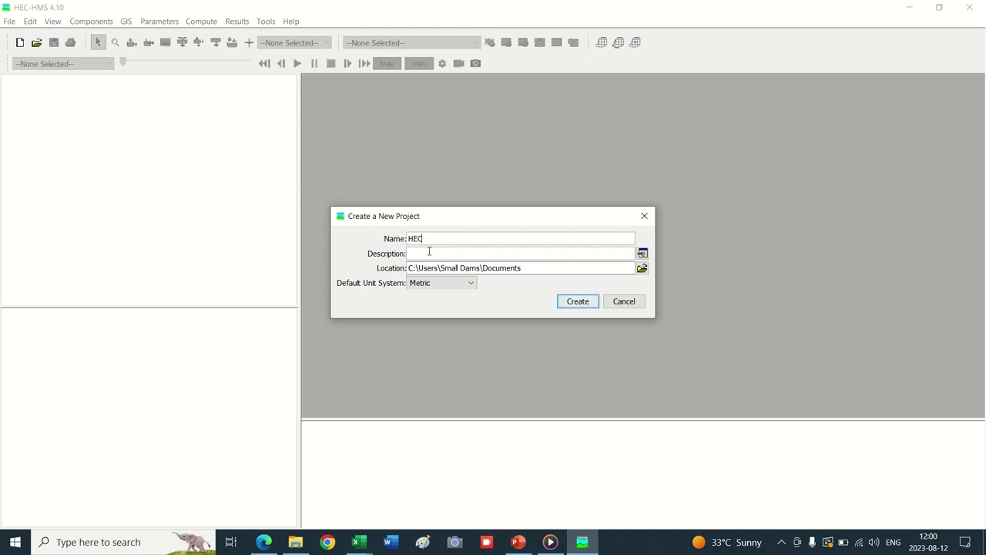
{"action": "type", "text": "_Automated"}
{"action": "left_click", "coordinate": [642, 268]}
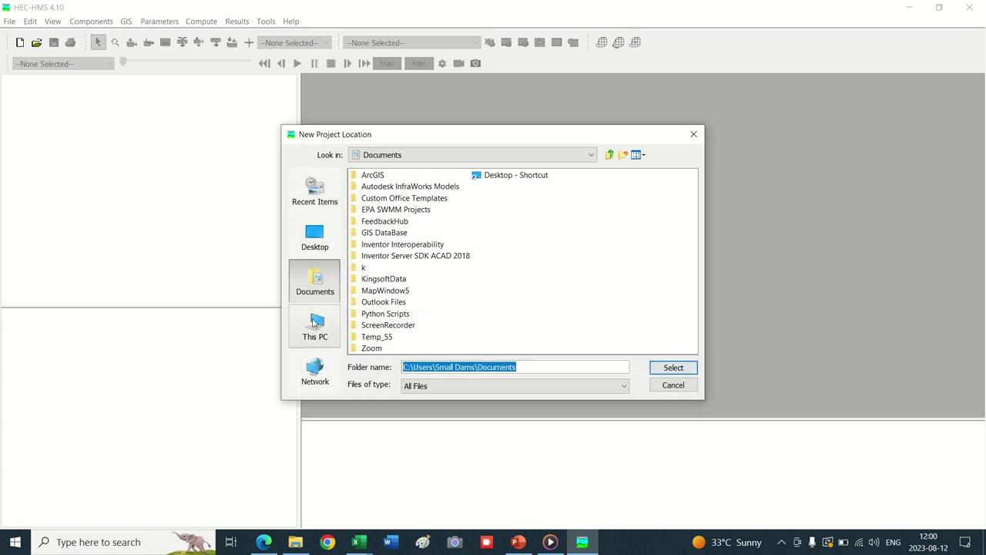
{"action": "left_click", "coordinate": [314, 322]}
{"action": "left_click", "coordinate": [376, 290]}
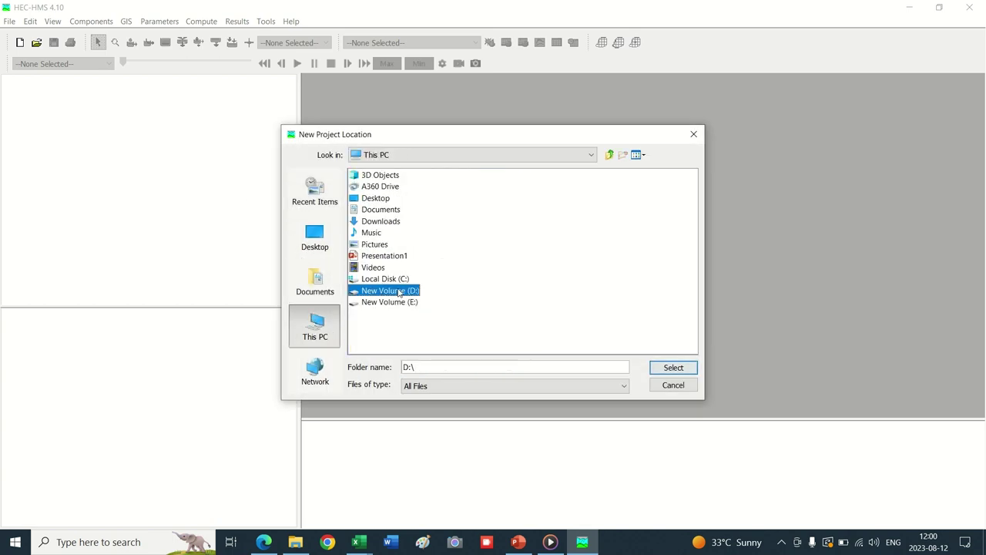
{"action": "double_click", "coordinate": [376, 290]}
{"action": "double_click", "coordinate": [526, 222]}
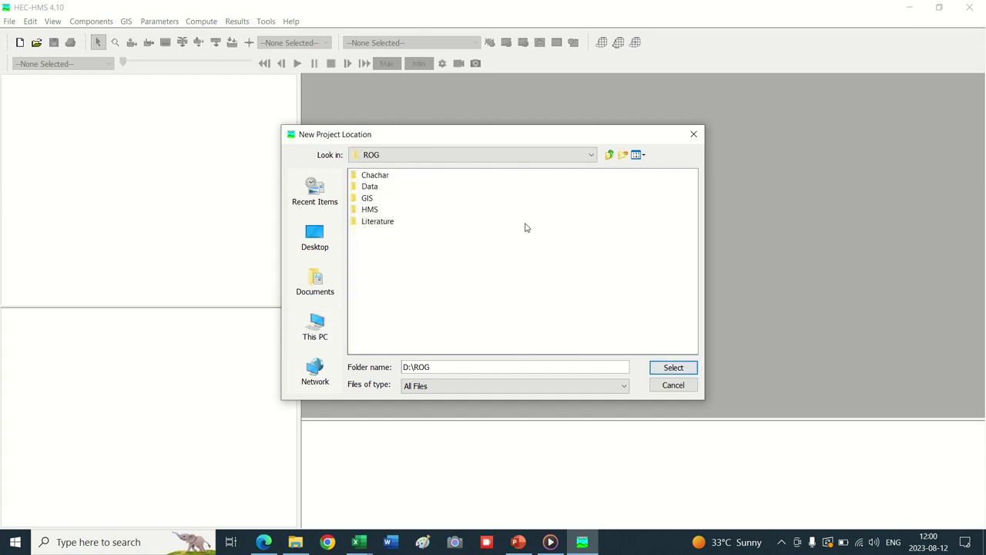
{"action": "double_click", "coordinate": [370, 210]}
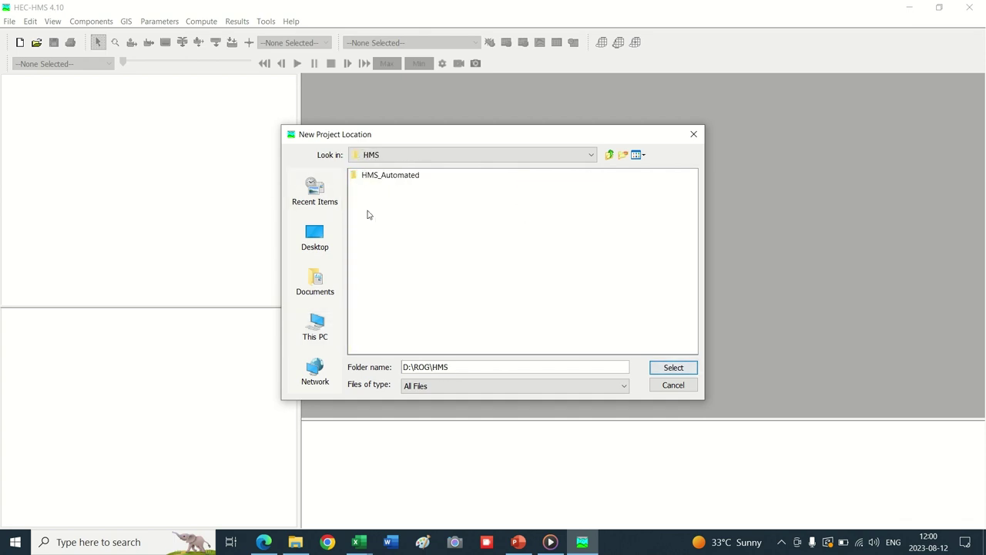
{"action": "left_click", "coordinate": [375, 176]}
{"action": "left_click", "coordinate": [673, 368]}
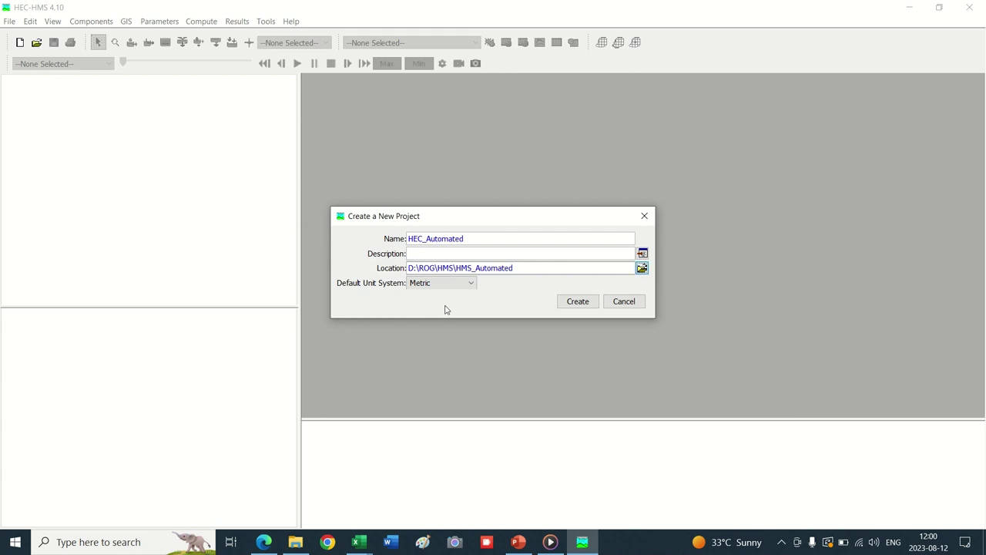
{"action": "left_click", "coordinate": [575, 303]}
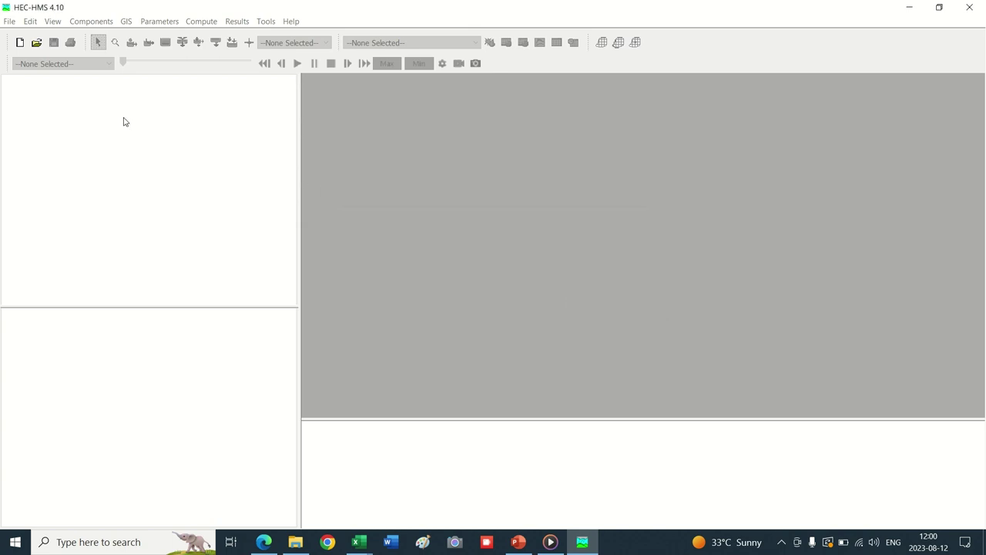
- Create a new basin model named Basin 1 in the HEC_Automated project and close the basin model manager
{"action": "left_click", "coordinate": [44, 81]}
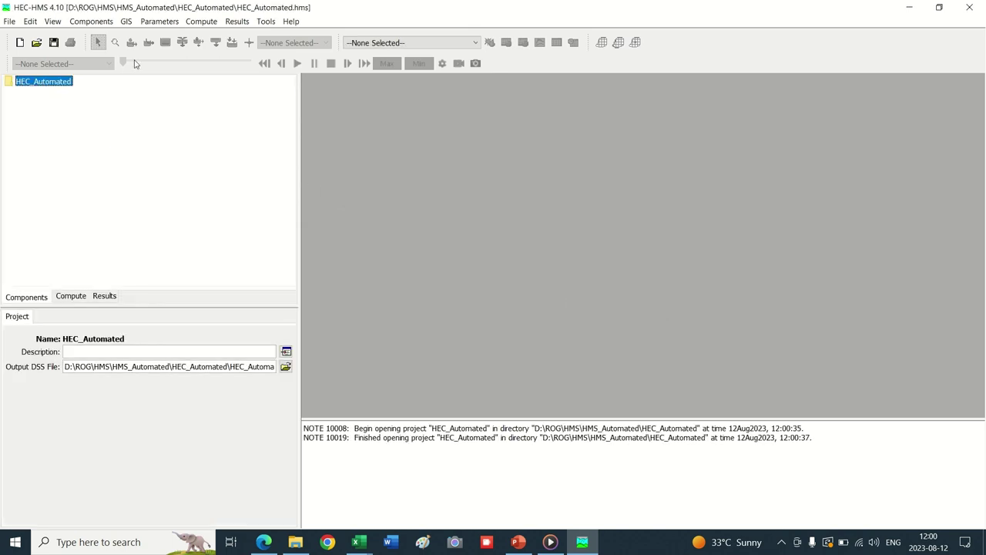
{"action": "left_click", "coordinate": [90, 22]}
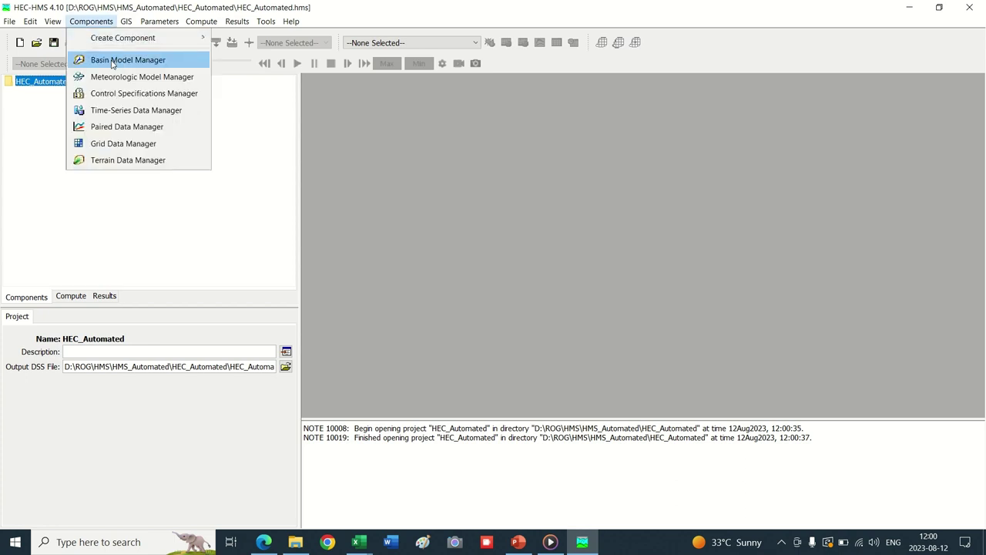
{"action": "left_click", "coordinate": [113, 60]}
{"action": "left_click", "coordinate": [297, 140]}
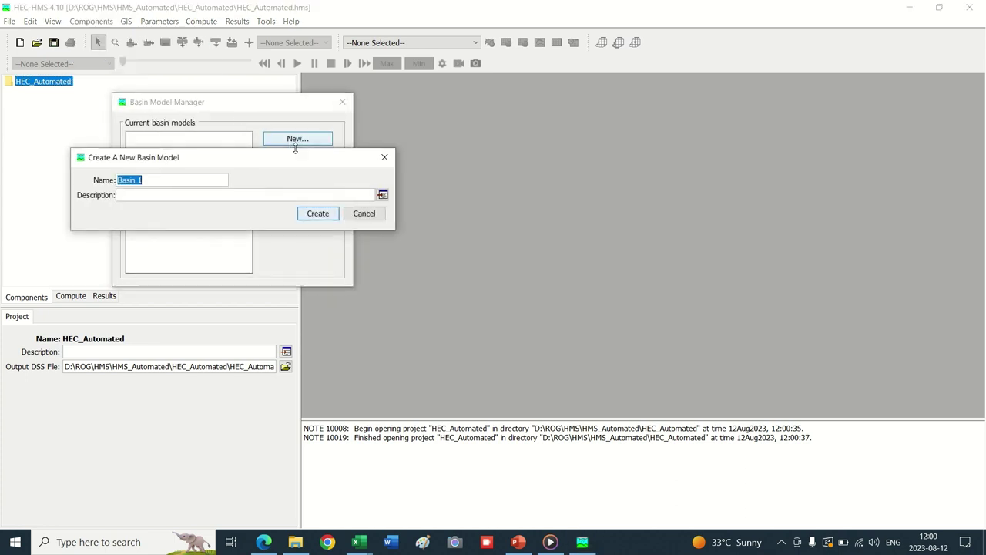
{"action": "left_click", "coordinate": [324, 215]}
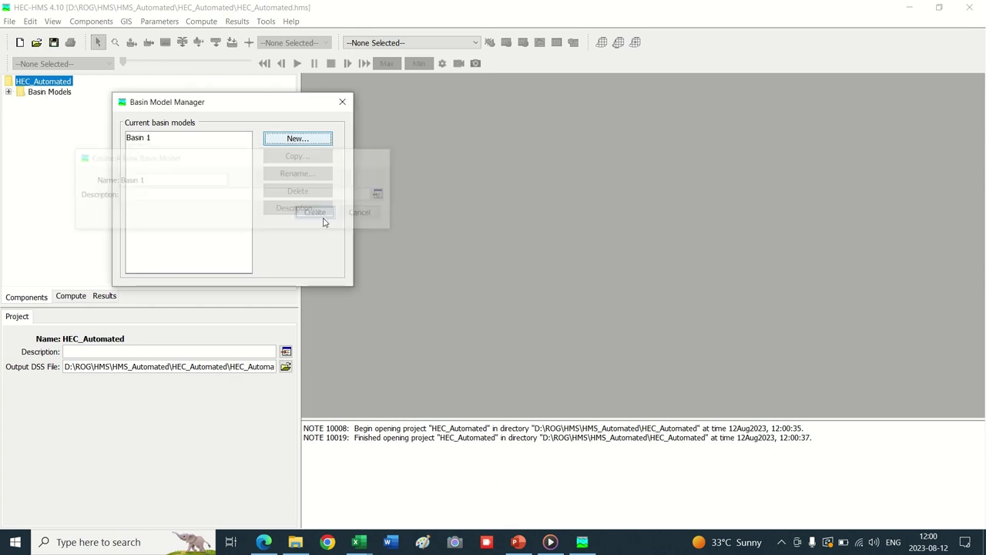
{"action": "left_click", "coordinate": [343, 101]}
- Expand the project's basin models and open Basin 1 with its map window
{"action": "left_click", "coordinate": [7, 91]}
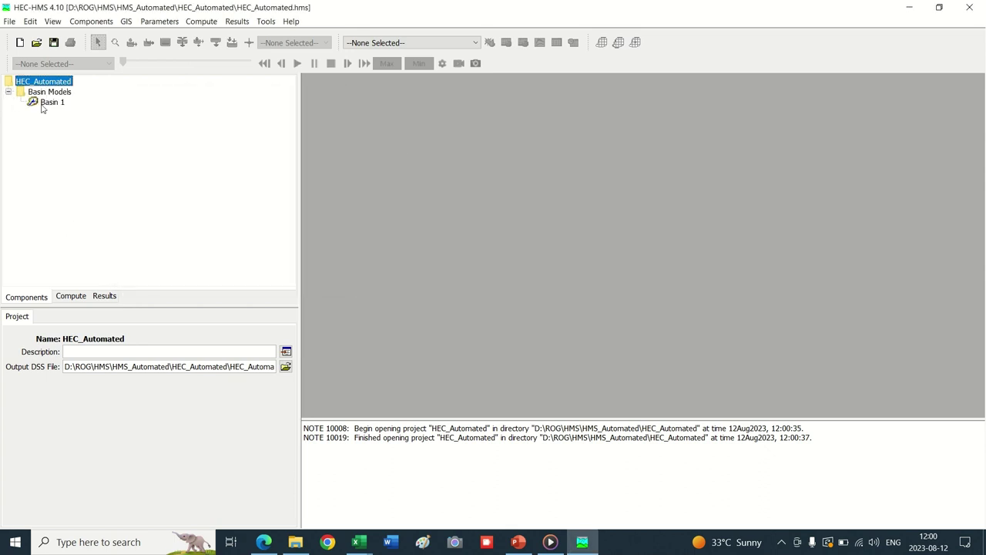
{"action": "left_click", "coordinate": [43, 105]}
{"action": "left_click", "coordinate": [777, 84]}
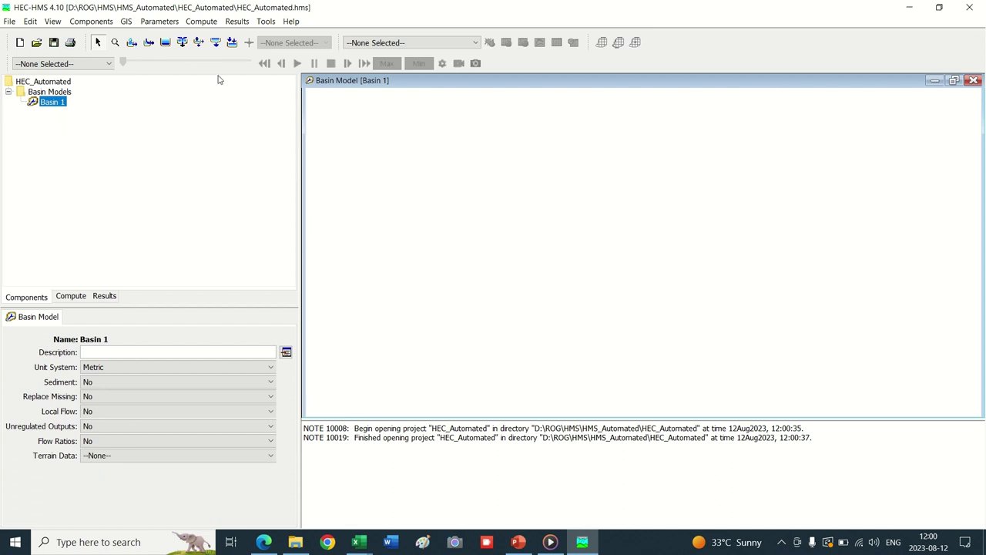
- Start a predefined coordinate system for Basin 1, choosing the Universal Transverse Mercator (UTM) type
{"action": "left_click", "coordinate": [127, 22]}
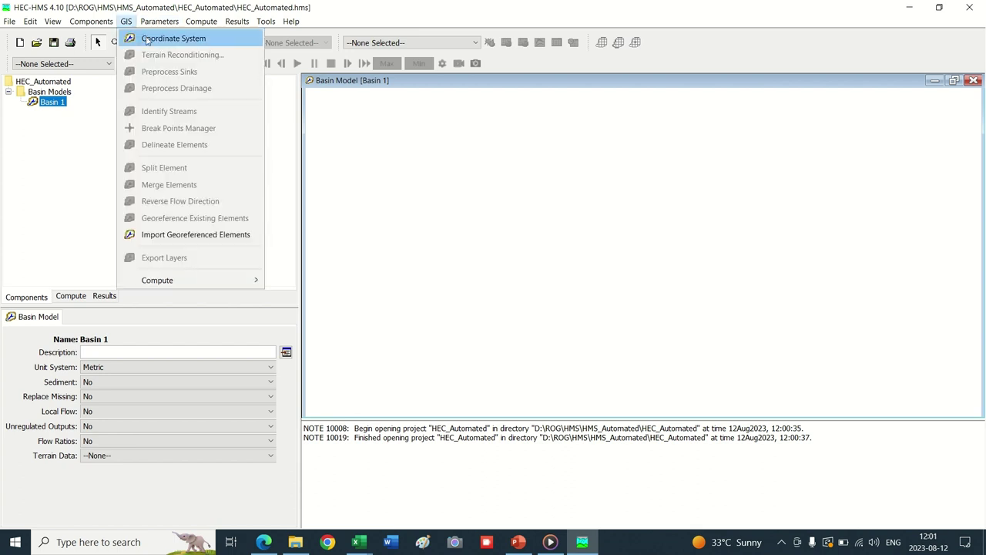
{"action": "left_click", "coordinate": [147, 39]}
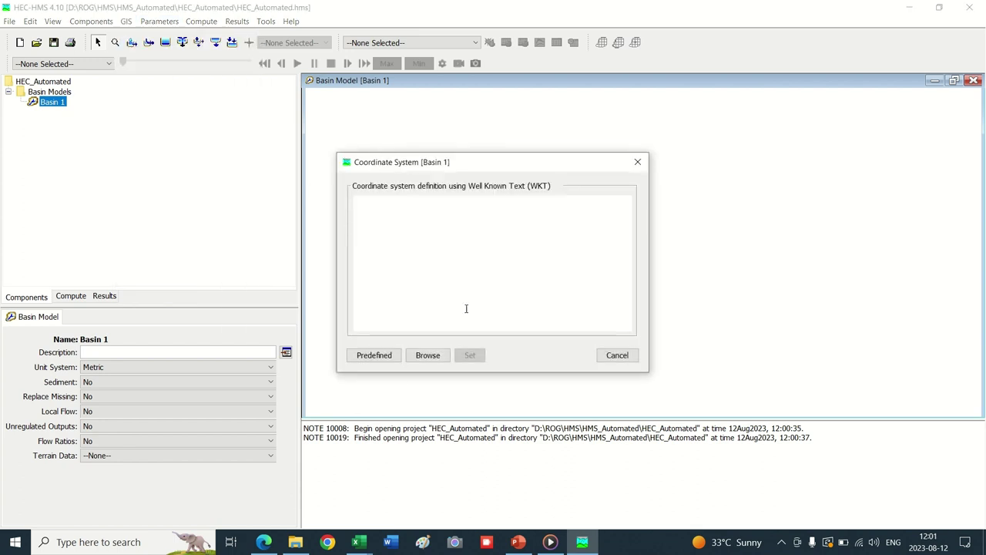
{"action": "left_click", "coordinate": [374, 359]}
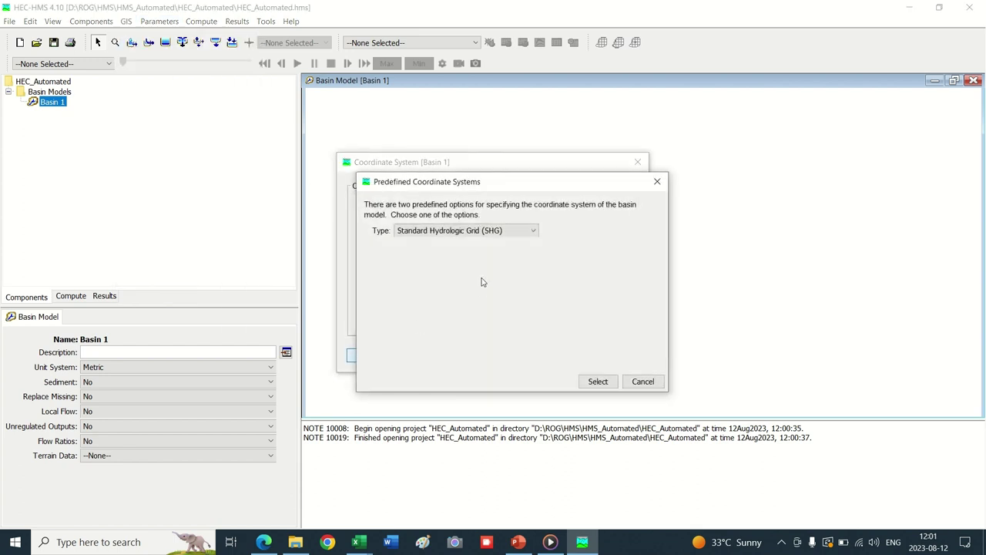
{"action": "left_click_drag", "start_coordinate": [499, 189], "coordinate": [501, 106]}
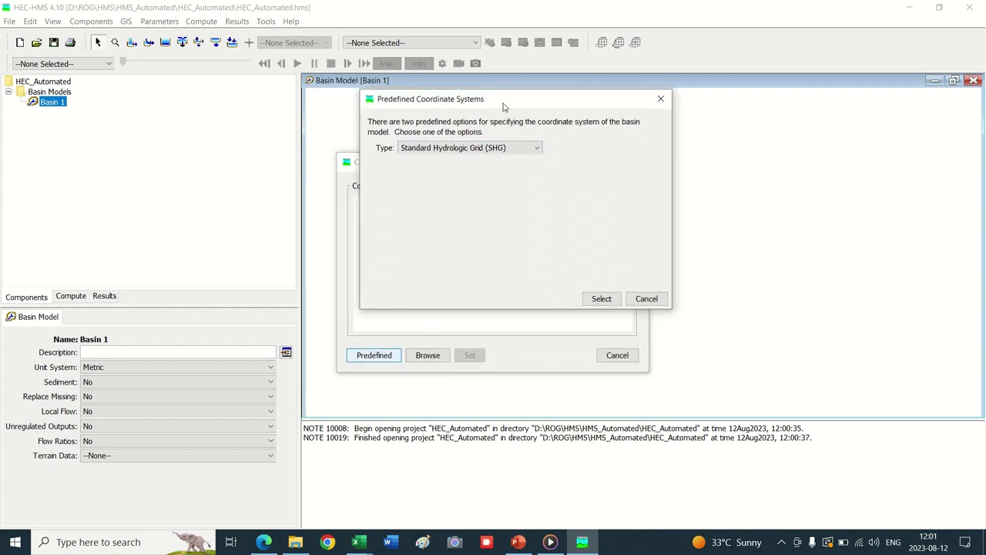
{"action": "left_click", "coordinate": [517, 147]}
{"action": "left_click", "coordinate": [500, 169]}
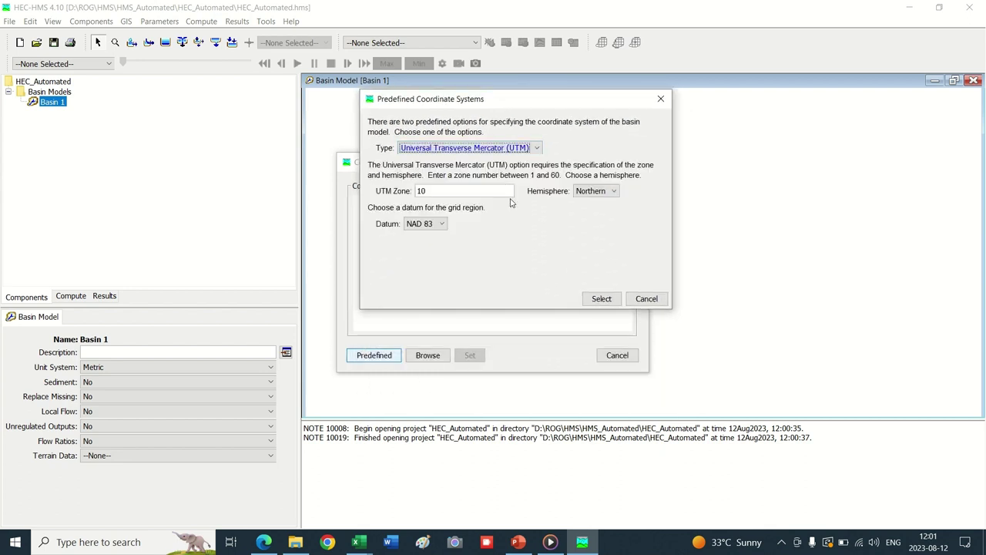
- Set the UTM zone to 42 and the datum to WGS 84, and apply the coordinate system to Basin 1
{"action": "left_click", "coordinate": [447, 193]}
{"action": "key", "text": "BackSpace"}
{"action": "key", "text": "BackSpace"}
{"action": "left_click", "coordinate": [426, 224]}
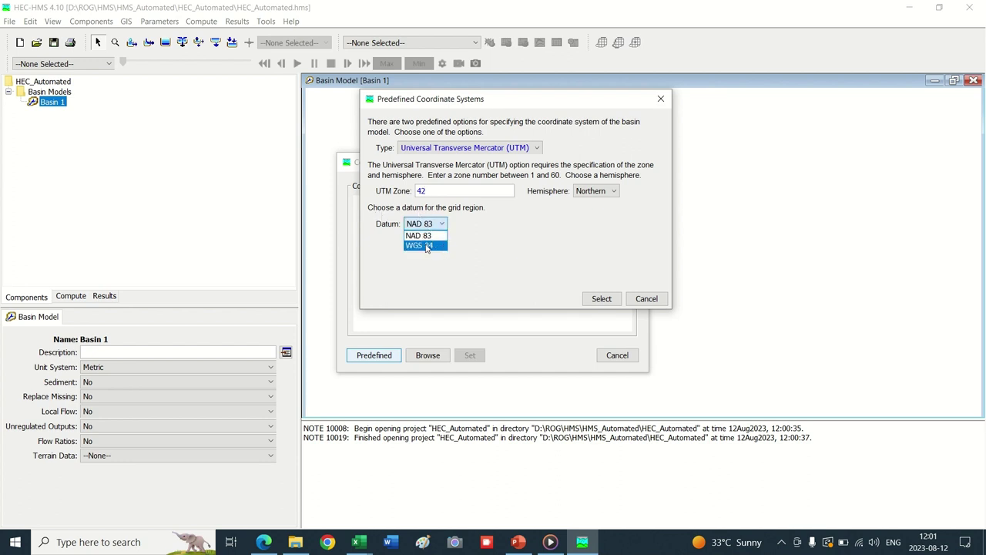
{"action": "left_click", "coordinate": [425, 246]}
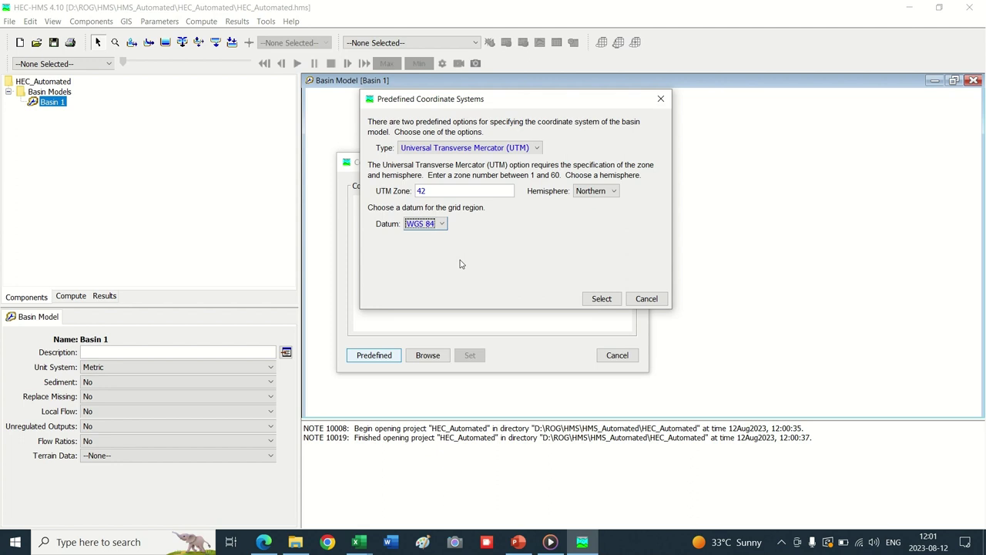
{"action": "left_click", "coordinate": [601, 299]}
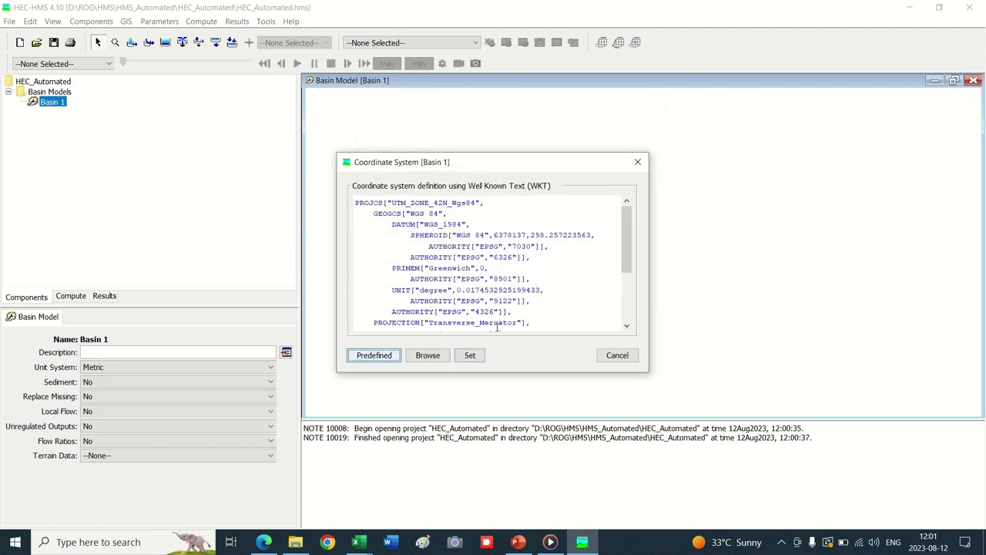
{"action": "left_click", "coordinate": [470, 355]}
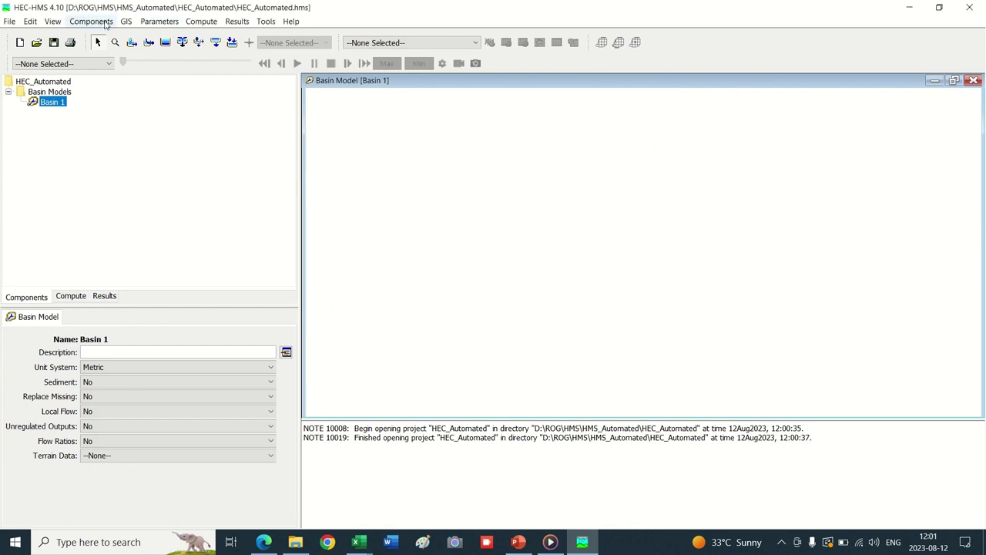
- Start a new terrain data component for the project, naming it Terrain 1
{"action": "left_click", "coordinate": [126, 21]}
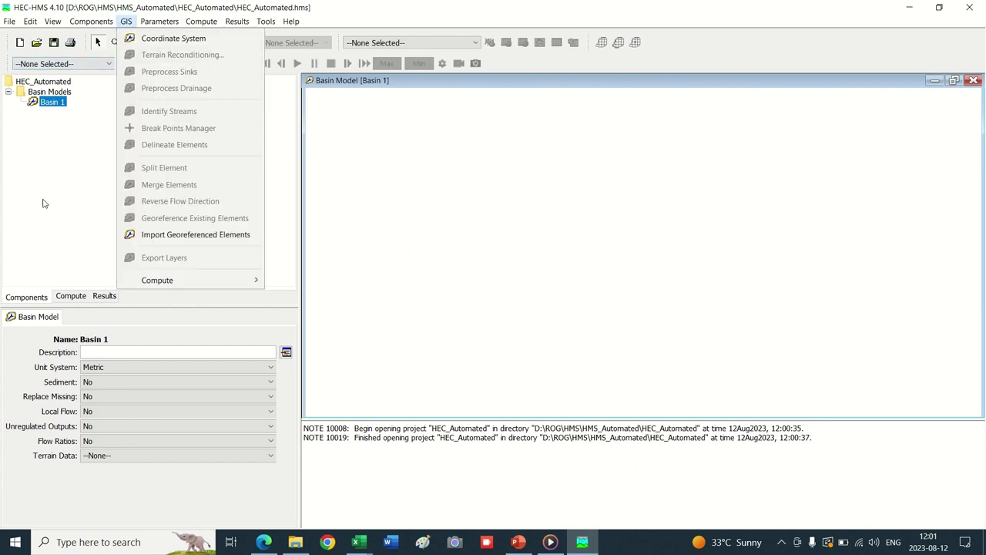
{"action": "mouse_move", "coordinate": [178, 25]}
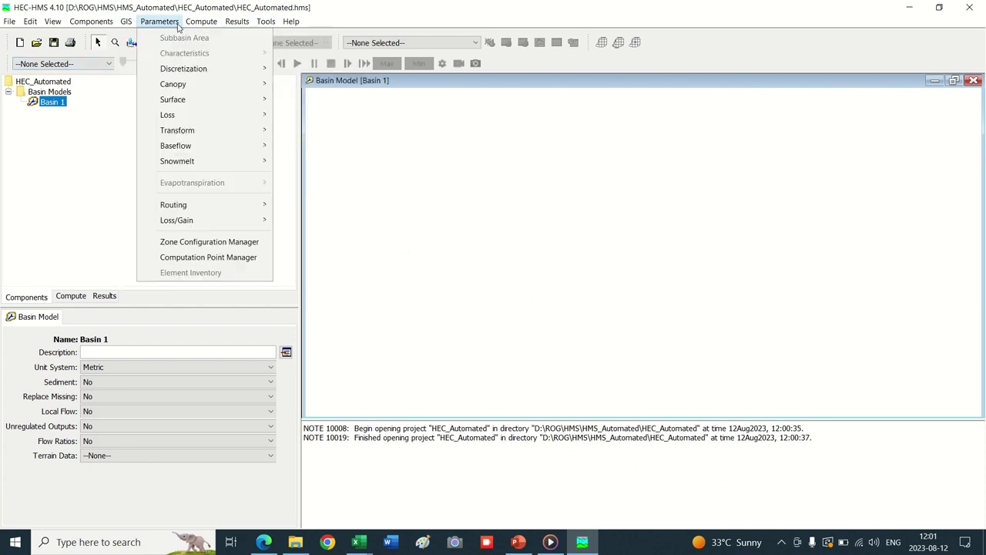
{"action": "mouse_move", "coordinate": [124, 22]}
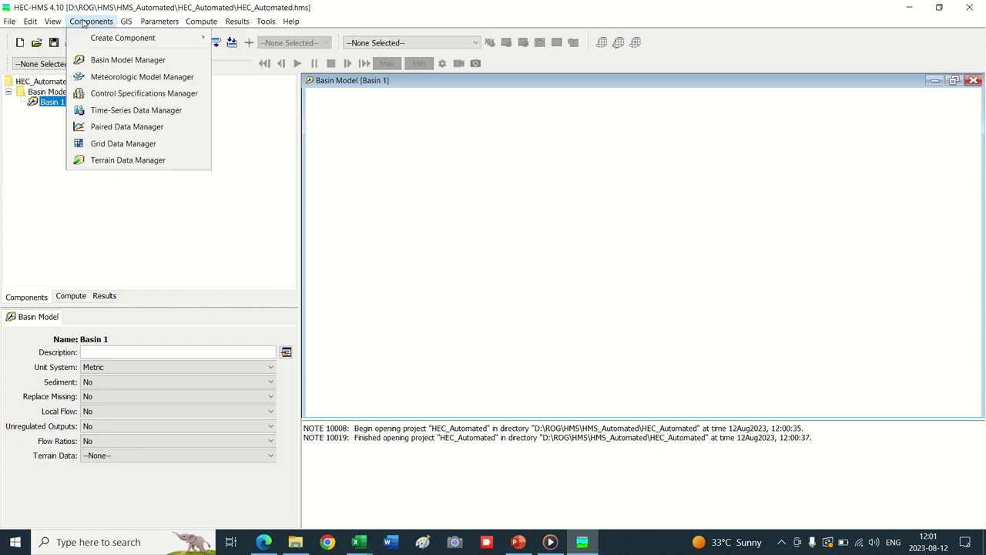
{"action": "left_click", "coordinate": [121, 163]}
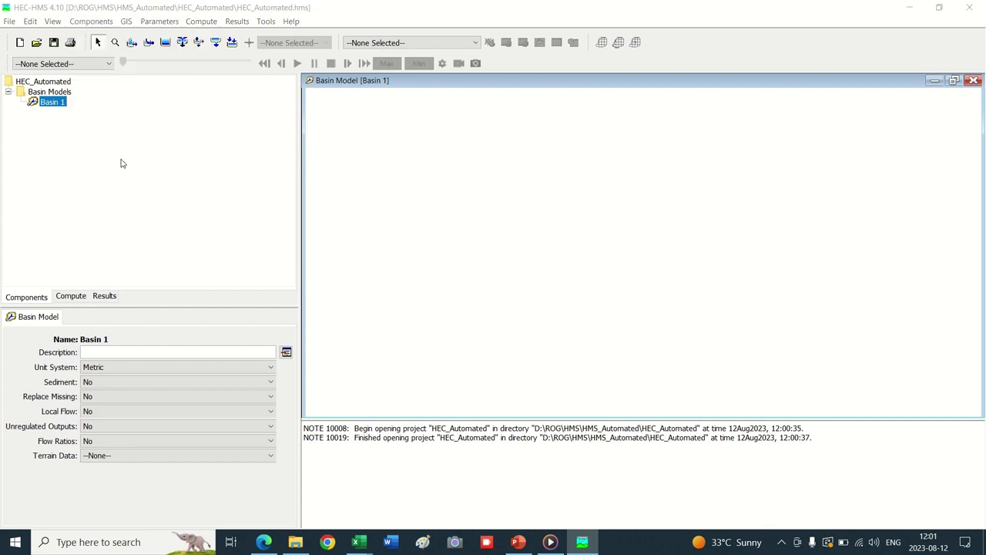
{"action": "left_click", "coordinate": [297, 140]}
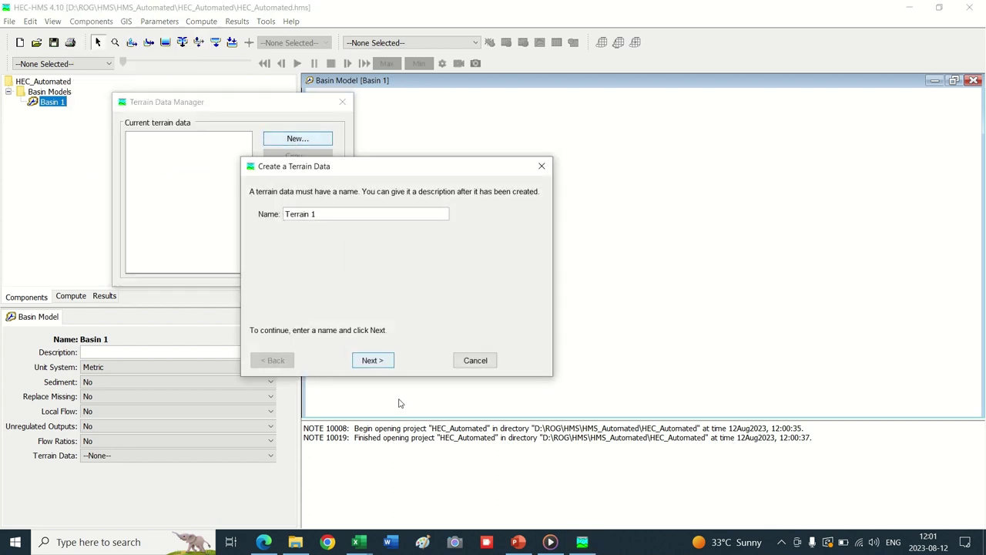
{"action": "left_click", "coordinate": [381, 366]}
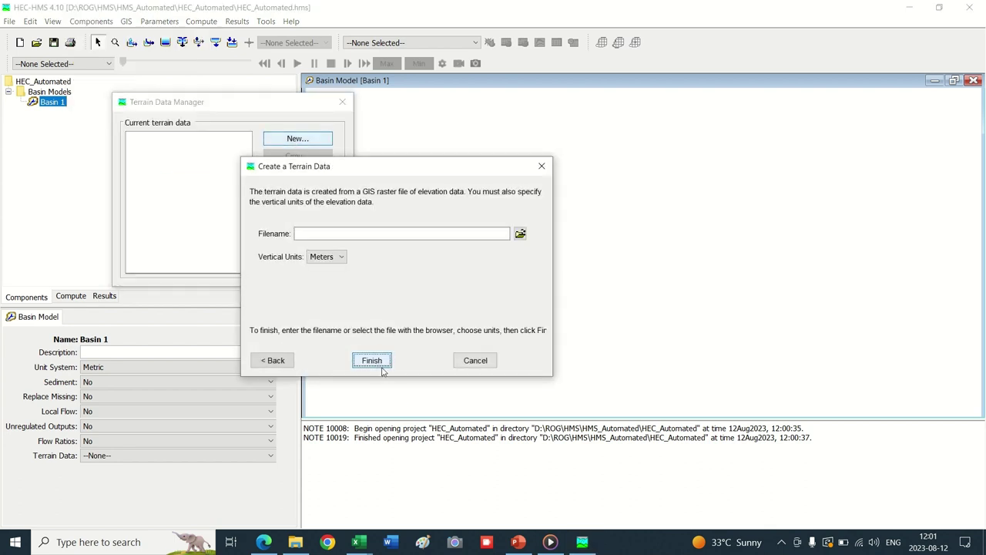
- Create Terrain 1 from the raster Final_DEM1.tif in D:\ROG\Data with vertical units in meters, and close the terrain data manager
{"action": "left_click", "coordinate": [520, 235]}
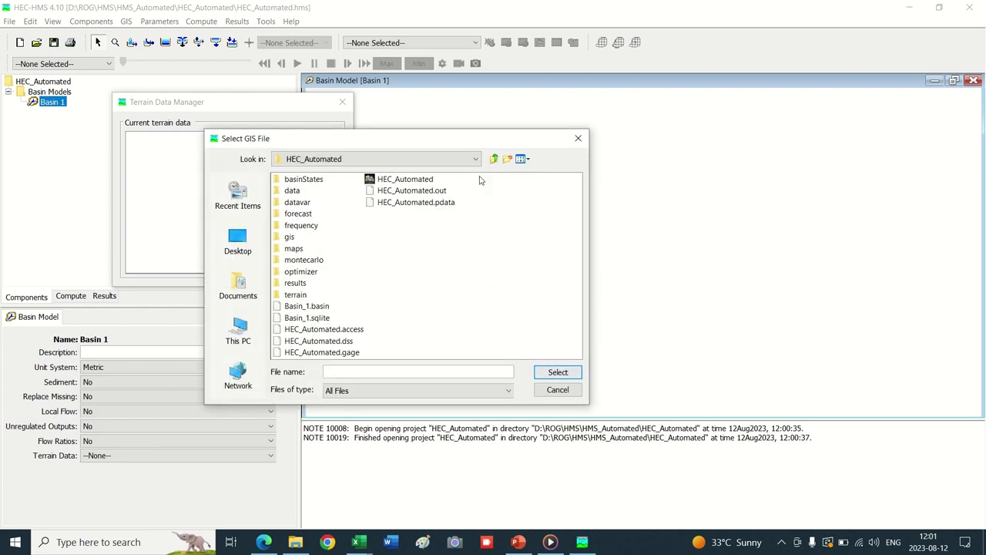
{"action": "left_click", "coordinate": [494, 160]}
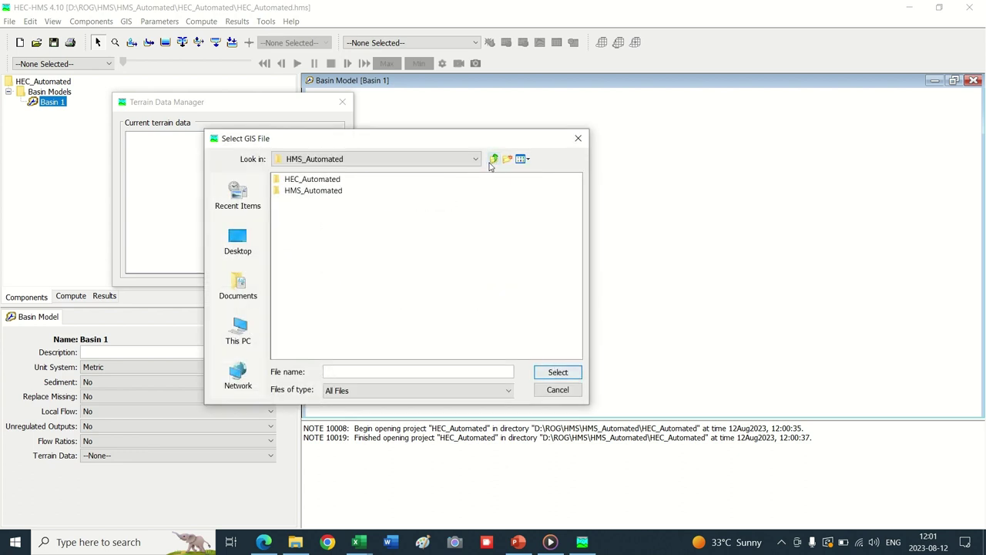
{"action": "left_click", "coordinate": [493, 158]}
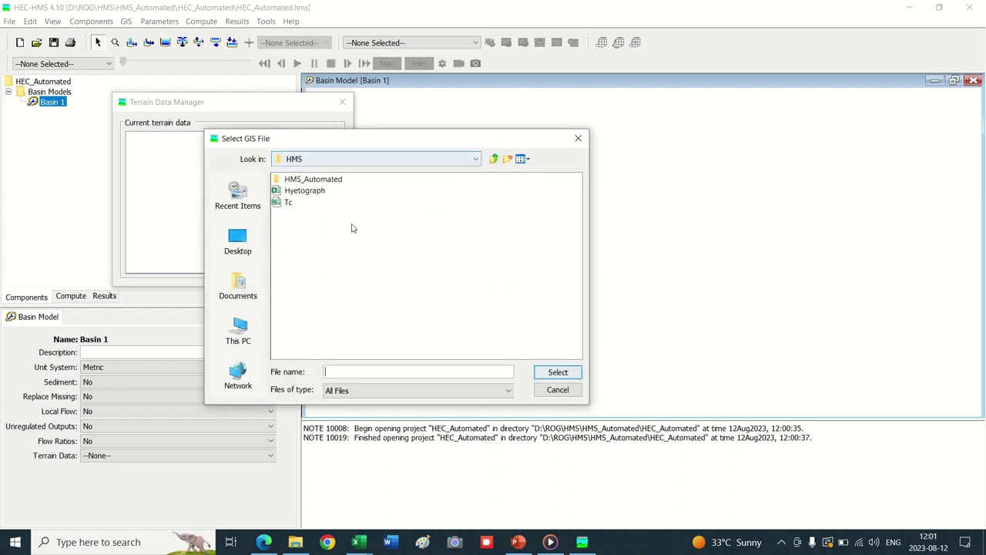
{"action": "left_click", "coordinate": [493, 159]}
{"action": "left_click", "coordinate": [292, 203]}
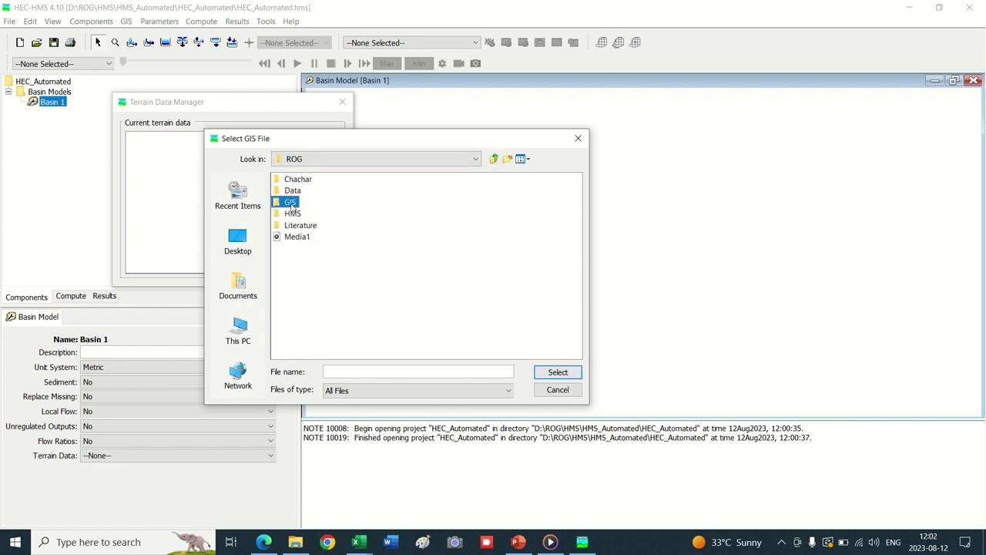
{"action": "left_click", "coordinate": [292, 192]}
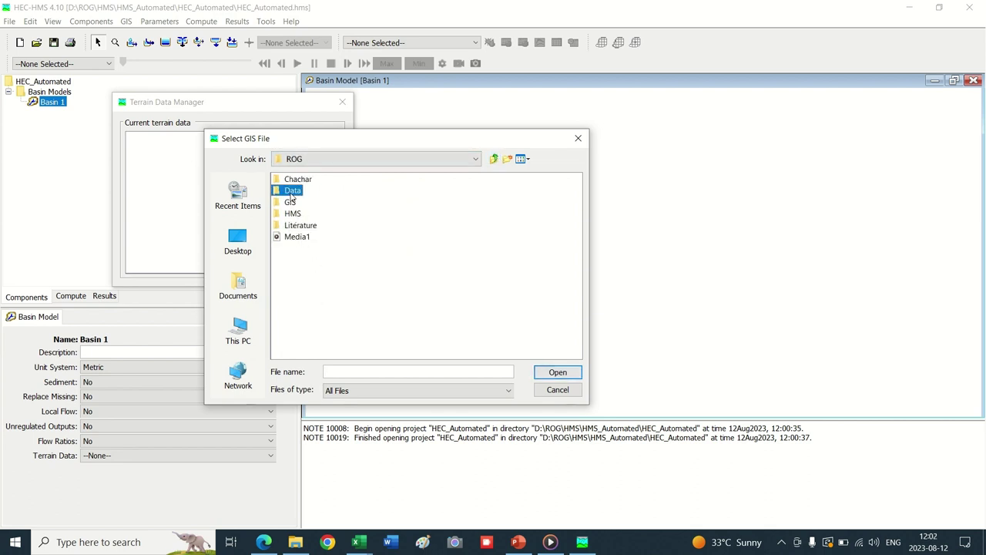
{"action": "double_click", "coordinate": [292, 192]}
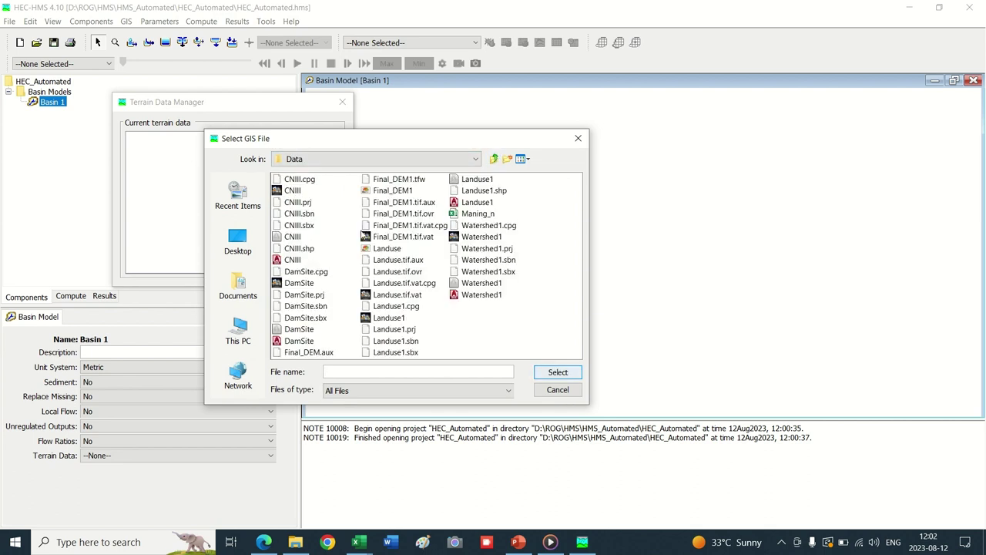
{"action": "left_click", "coordinate": [380, 191]}
{"action": "left_click", "coordinate": [561, 372]}
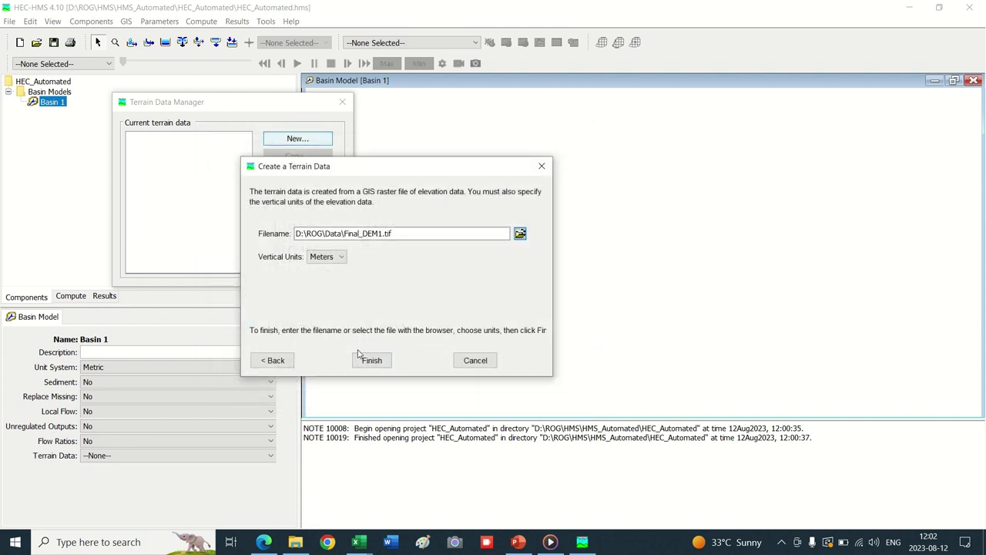
{"action": "left_click", "coordinate": [371, 362]}
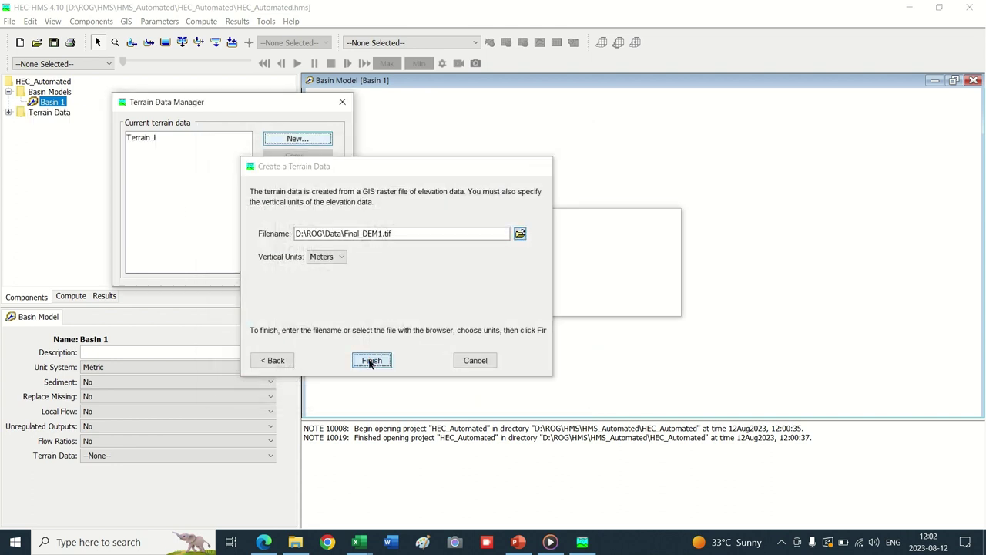
{"action": "left_click", "coordinate": [342, 102]}
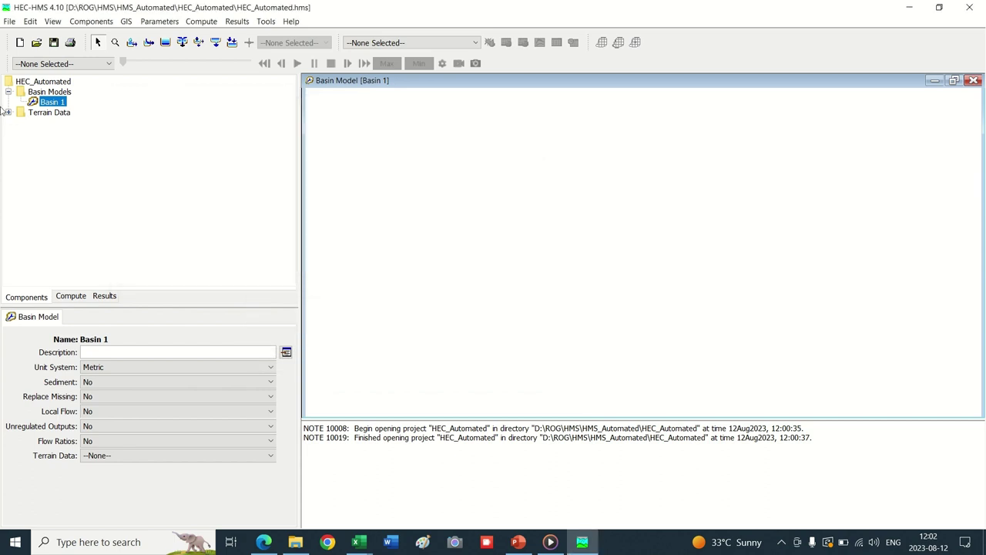
- Expand the project's terrain data and assign Terrain 1 as the terrain data of Basin 1
{"action": "left_click", "coordinate": [8, 112]}
{"action": "left_click", "coordinate": [54, 122]}
{"action": "left_click", "coordinate": [52, 102]}
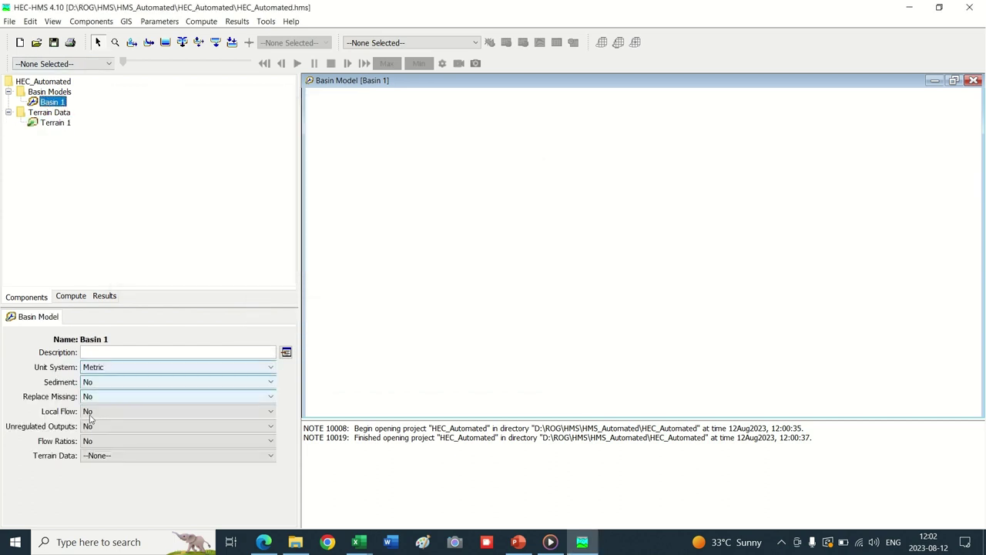
{"action": "left_click", "coordinate": [100, 456]}
{"action": "left_click", "coordinate": [102, 478]}
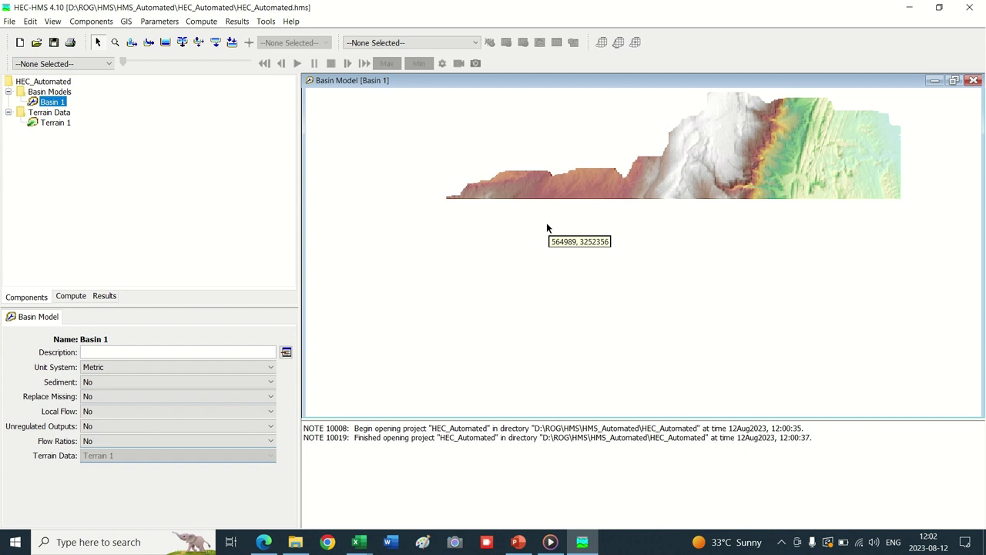
- Preprocess the sinks and the drainage of Basin 1's terrain
{"action": "left_click", "coordinate": [125, 25]}
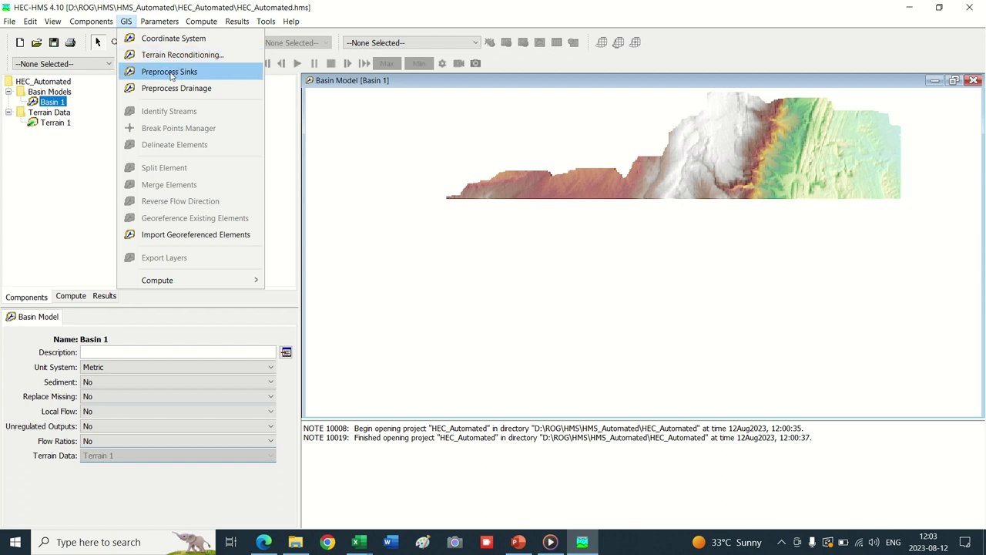
{"action": "left_click", "coordinate": [170, 72]}
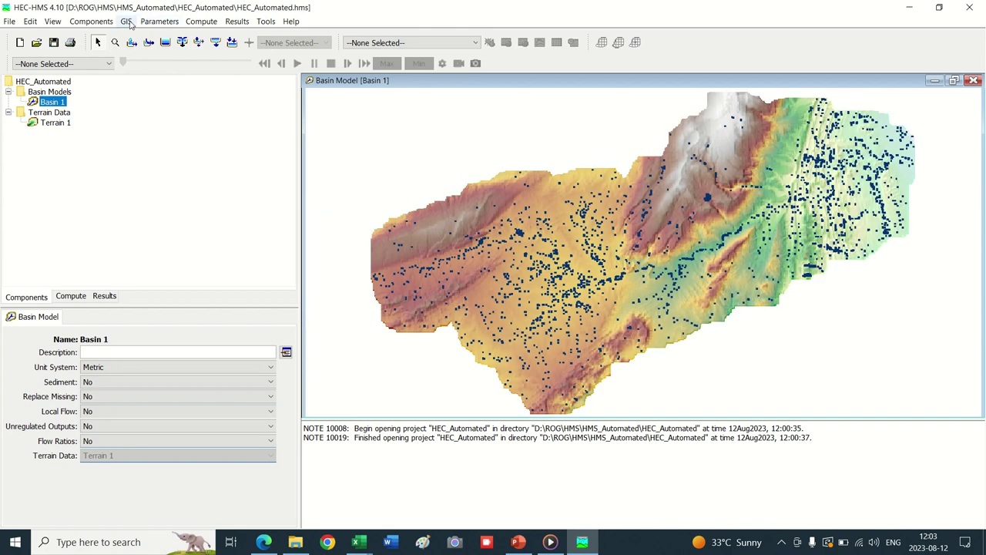
{"action": "left_click", "coordinate": [125, 21]}
{"action": "left_click", "coordinate": [170, 91]}
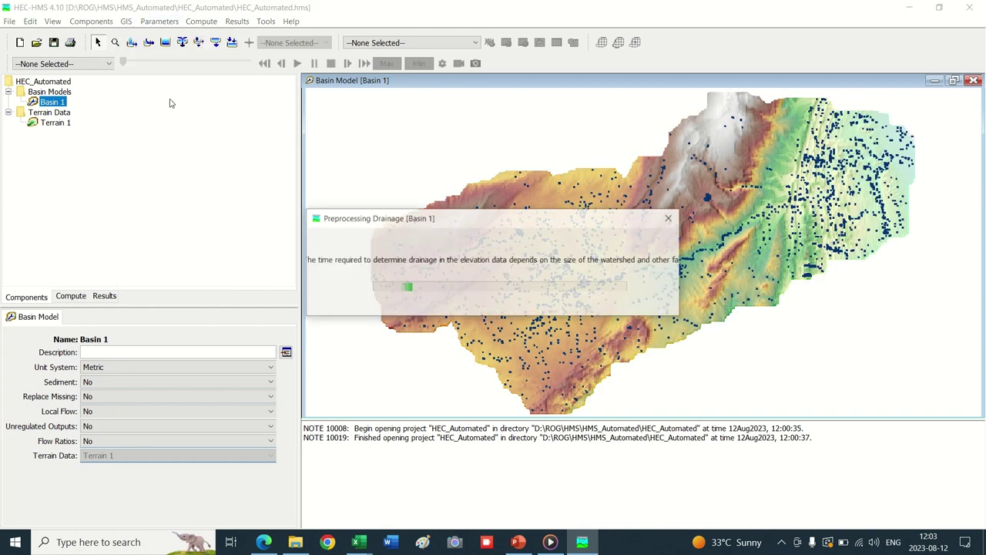
- Identify the streams in Basin 1 using a stream definition area of 30 km2
{"action": "left_click", "coordinate": [126, 21]}
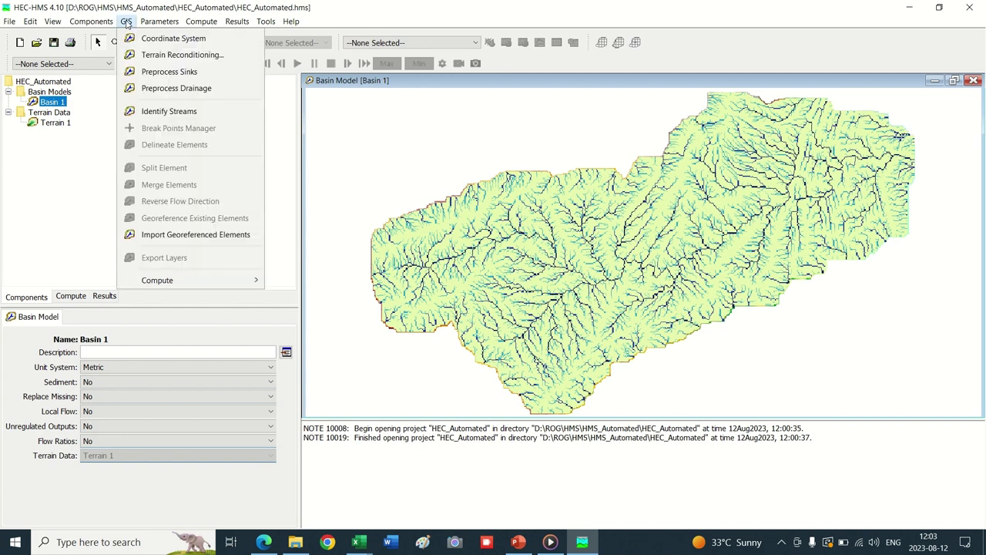
{"action": "left_click", "coordinate": [161, 113]}
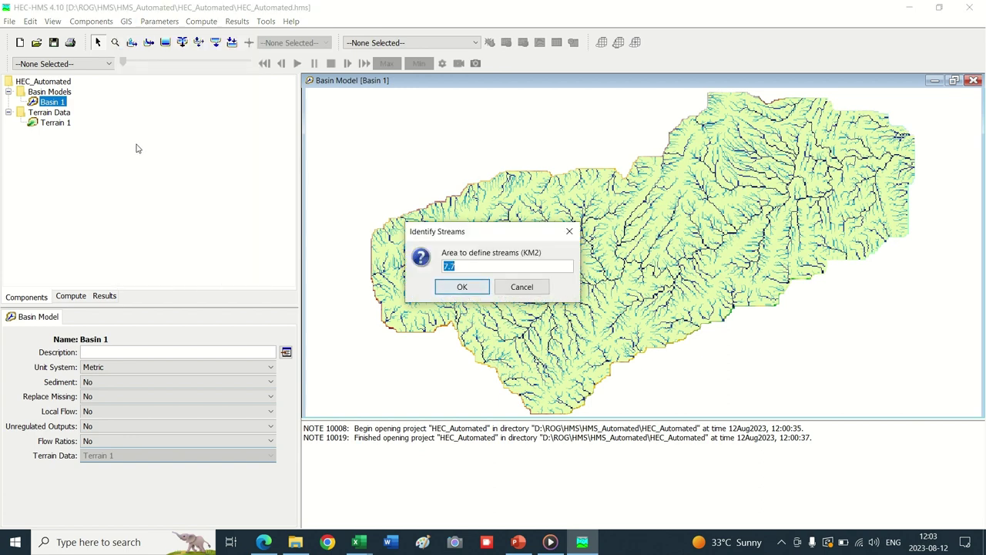
{"action": "left_click", "coordinate": [468, 266]}
{"action": "key", "text": "BackSpace"}
{"action": "type", "text": "30"}
{"action": "left_click_drag", "start_coordinate": [476, 233], "coordinate": [406, 123]}
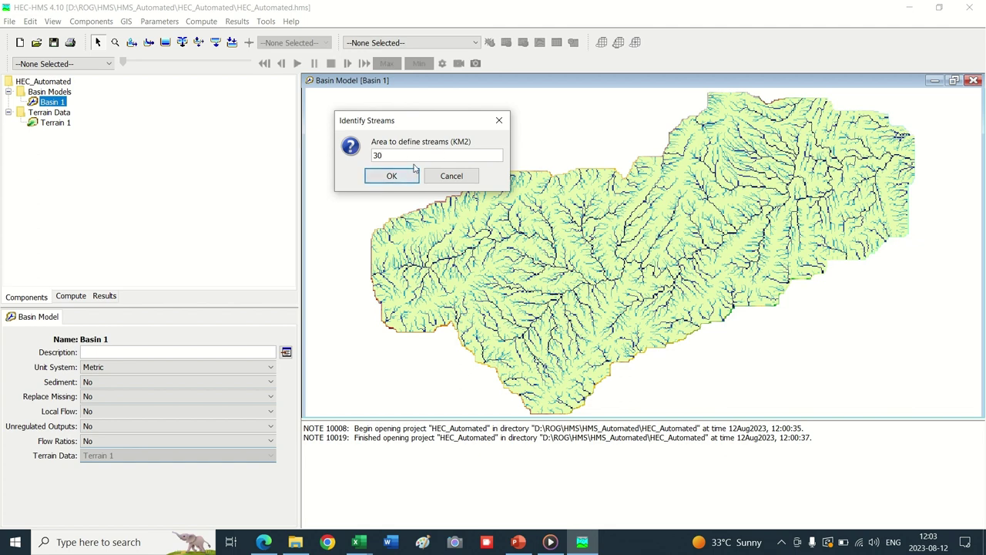
{"action": "left_click", "coordinate": [391, 177]}
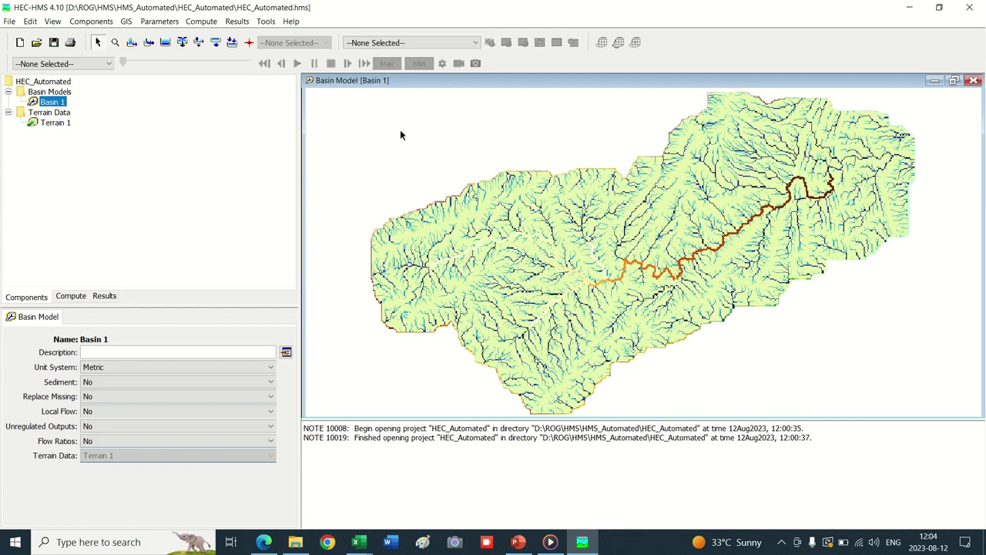
- Add the DamSite.shp shapefile from the Data folder as a map layer of Basin 1
{"action": "right_click", "coordinate": [367, 137]}
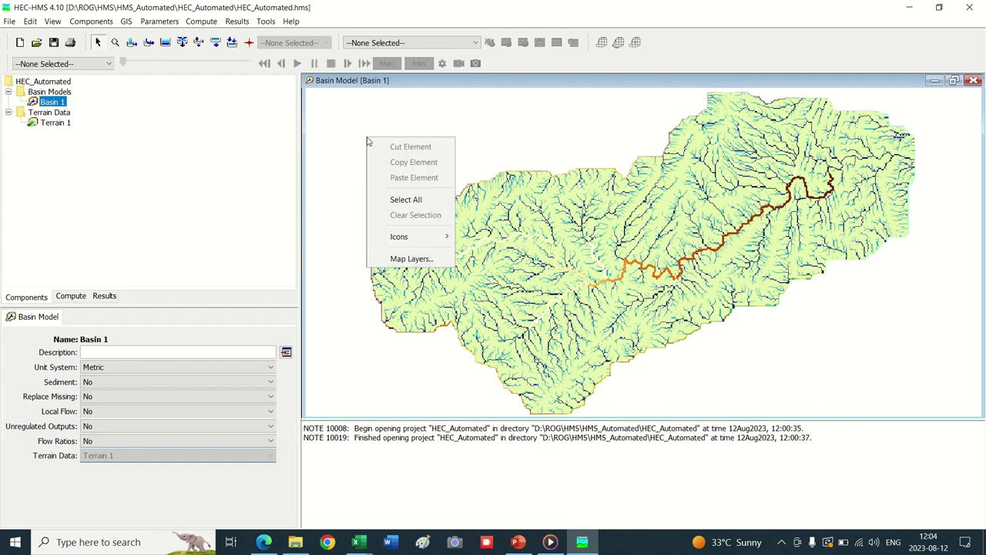
{"action": "left_click", "coordinate": [429, 262]}
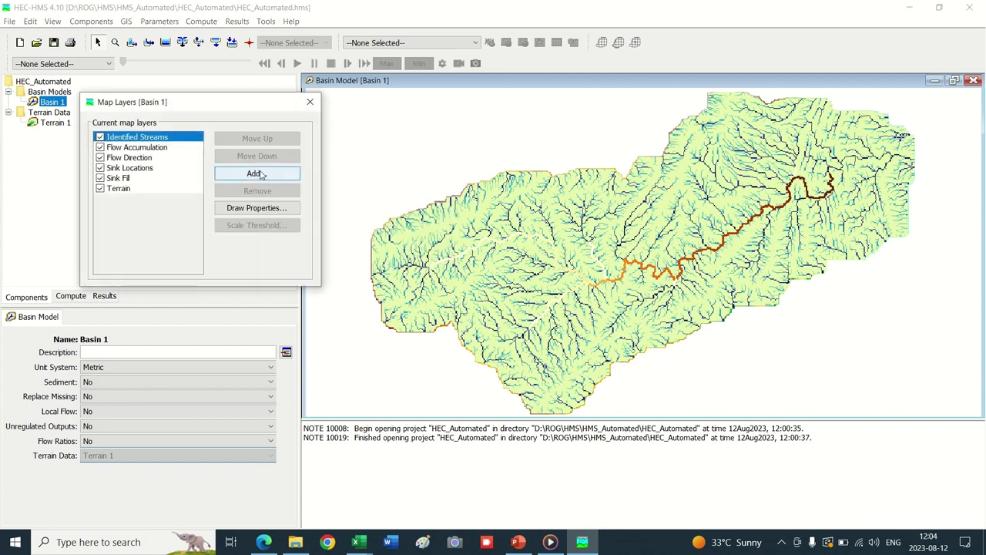
{"action": "left_click", "coordinate": [264, 177]}
{"action": "left_click", "coordinate": [102, 113]}
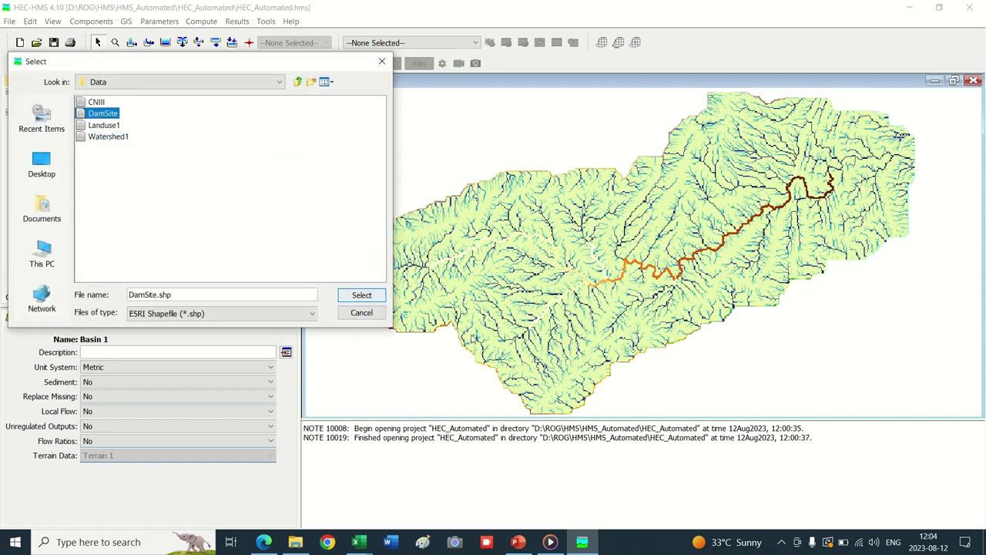
{"action": "left_click", "coordinate": [362, 296]}
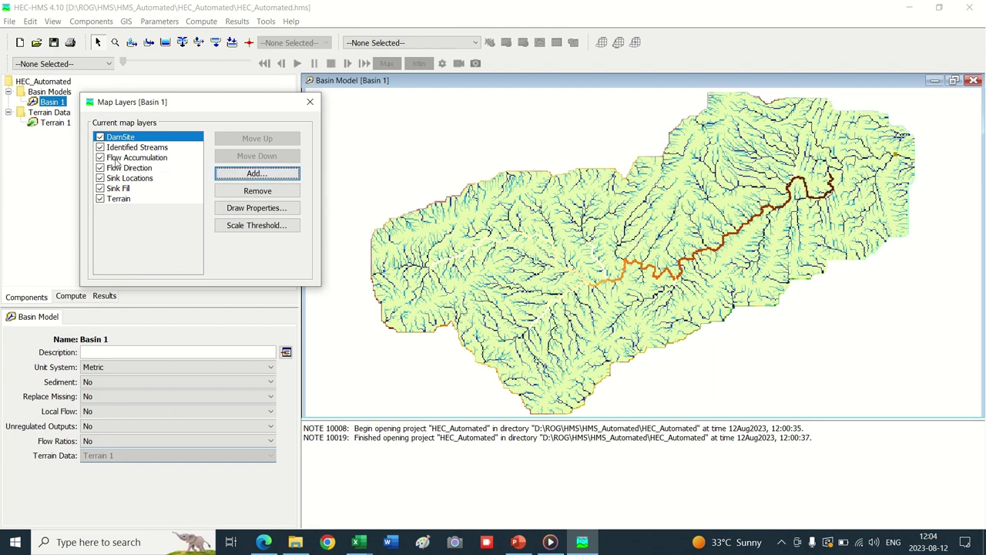
- Hide the Flow Accumulation, Flow Direction, Sink Locations, Sink Fill and Terrain layers, leaving only DamSite and Identified Streams shown
{"action": "left_click", "coordinate": [101, 160]}
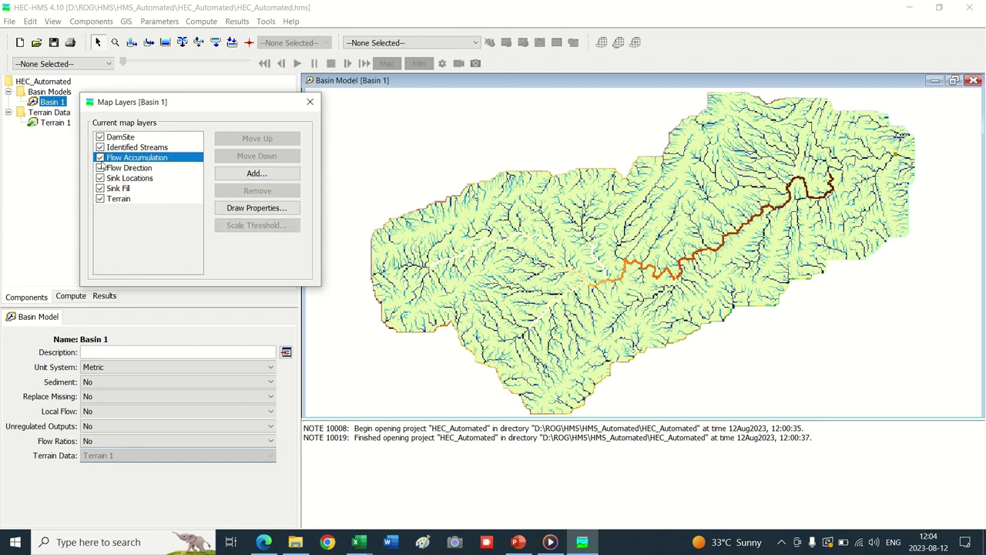
{"action": "left_click", "coordinate": [101, 158]}
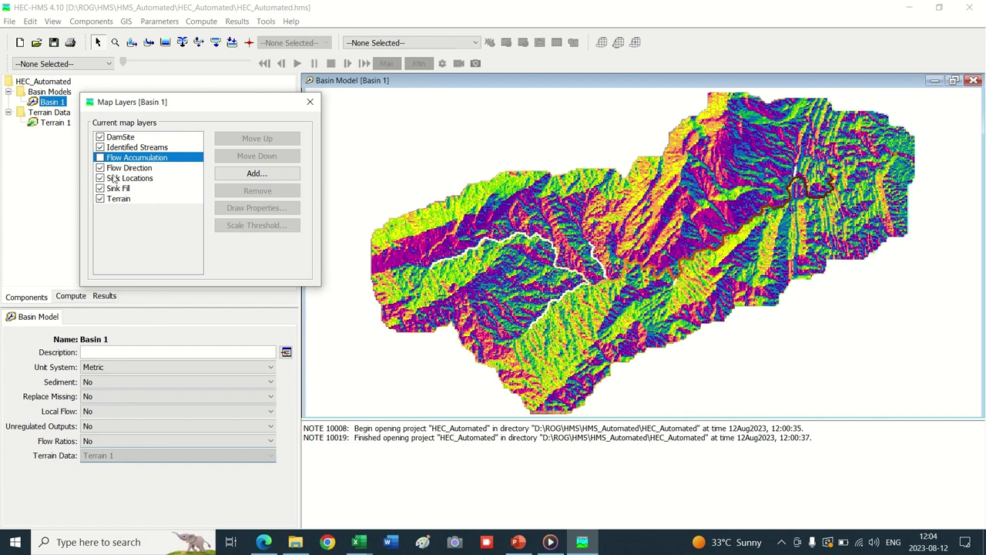
{"action": "left_click", "coordinate": [123, 167]}
{"action": "left_click", "coordinate": [99, 167]}
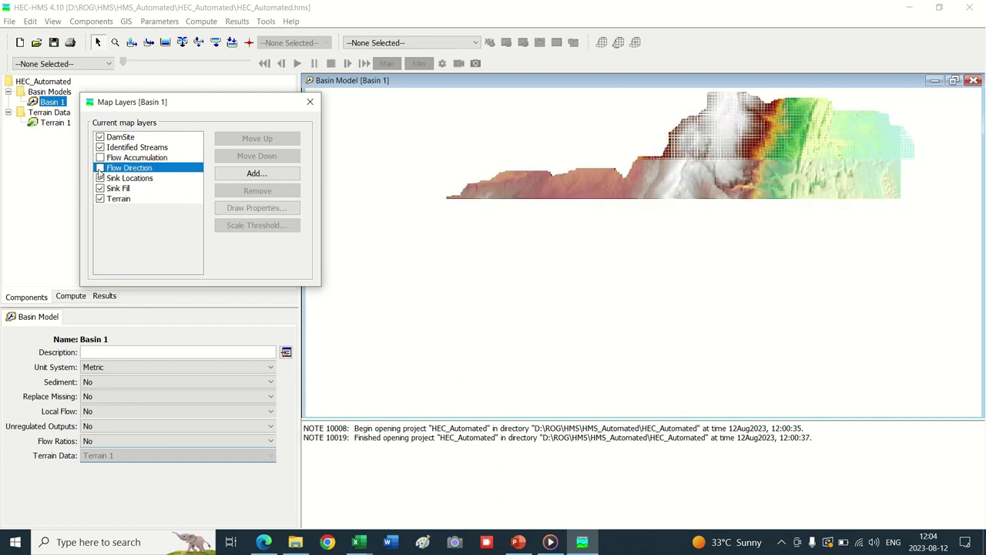
{"action": "left_click", "coordinate": [99, 179]}
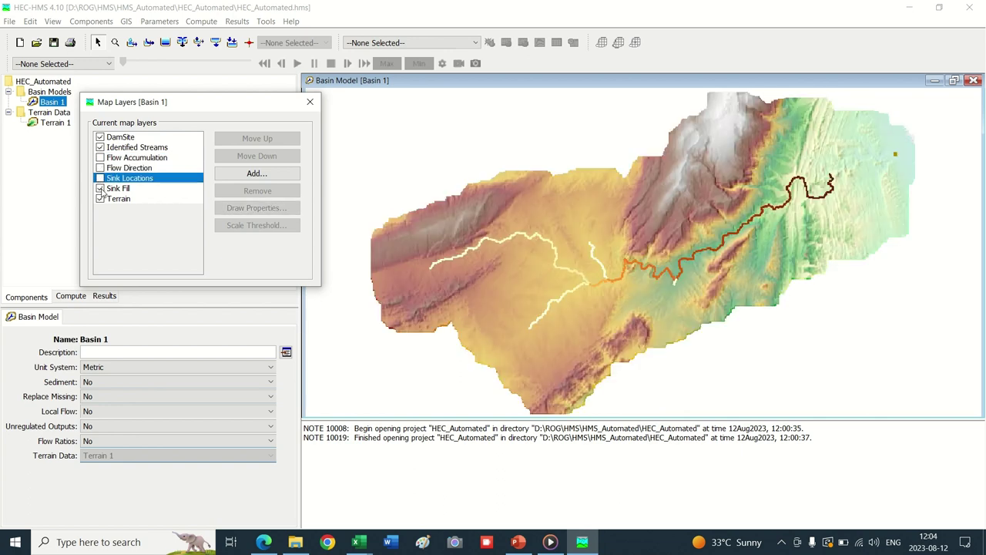
{"action": "left_click", "coordinate": [100, 188]}
{"action": "left_click", "coordinate": [99, 199]}
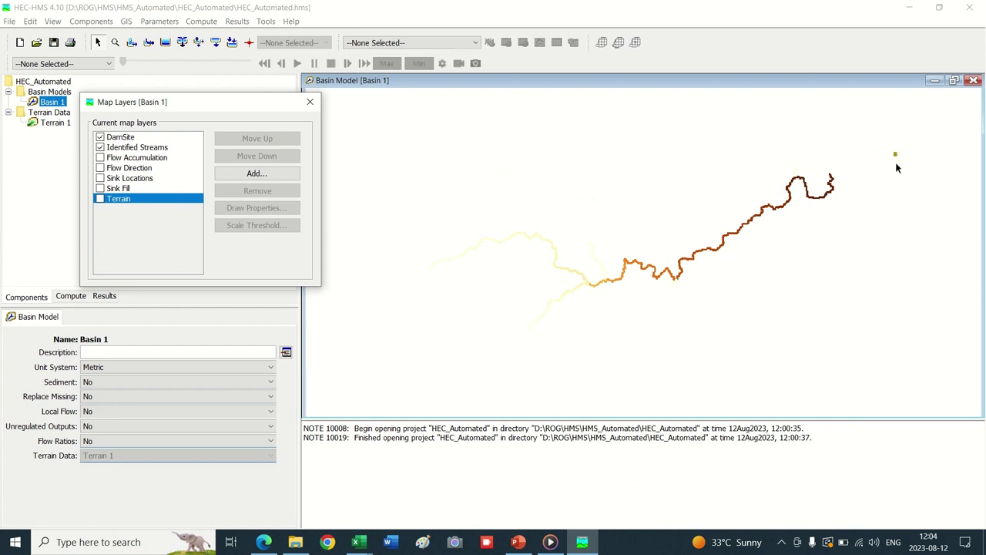
{"action": "mouse_move", "coordinate": [896, 167]}
- Set the maximum value of the Identified Streams layer's Stretch symbology to 900 and close the map layers dialog
{"action": "left_click", "coordinate": [132, 153]}
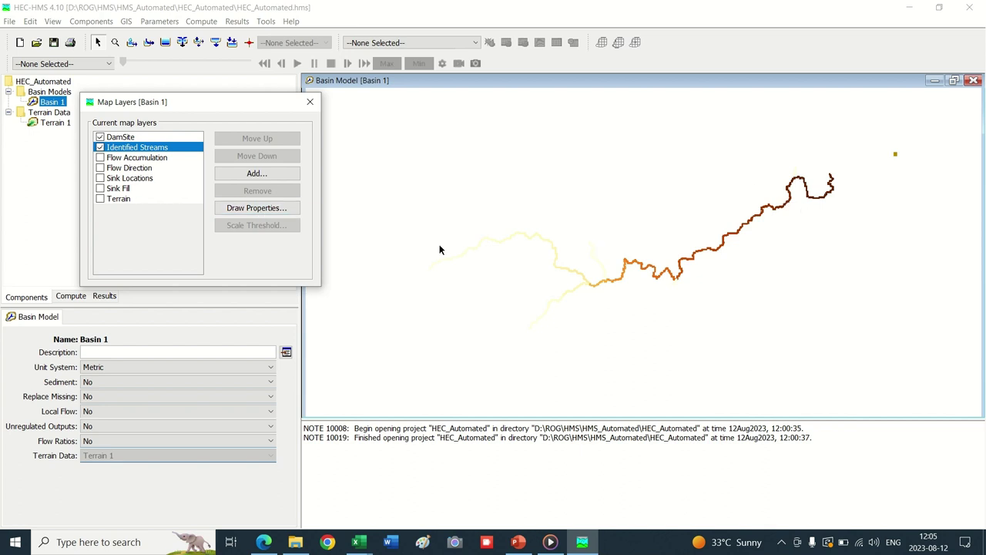
{"action": "left_click", "coordinate": [262, 209]}
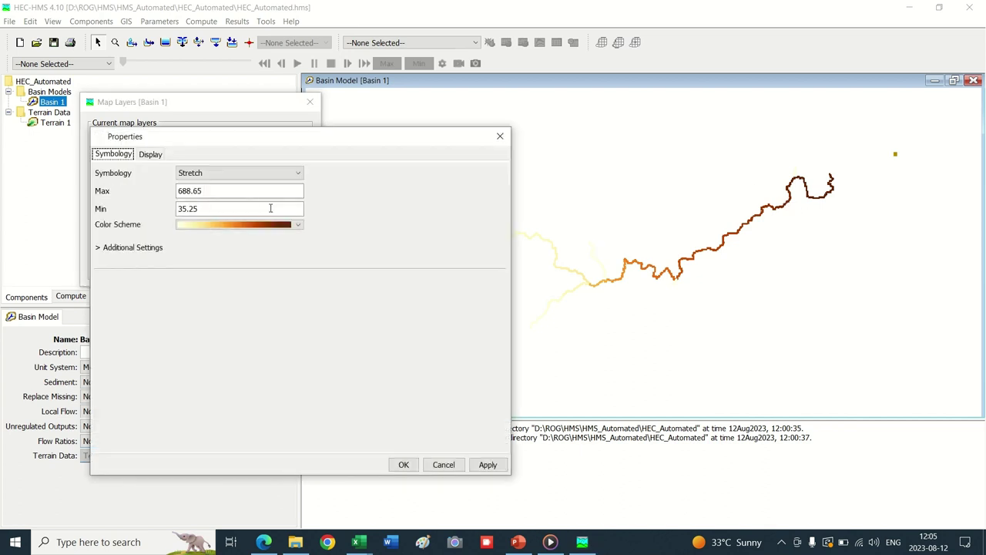
{"action": "left_click_drag", "start_coordinate": [304, 137], "coordinate": [686, 97]}
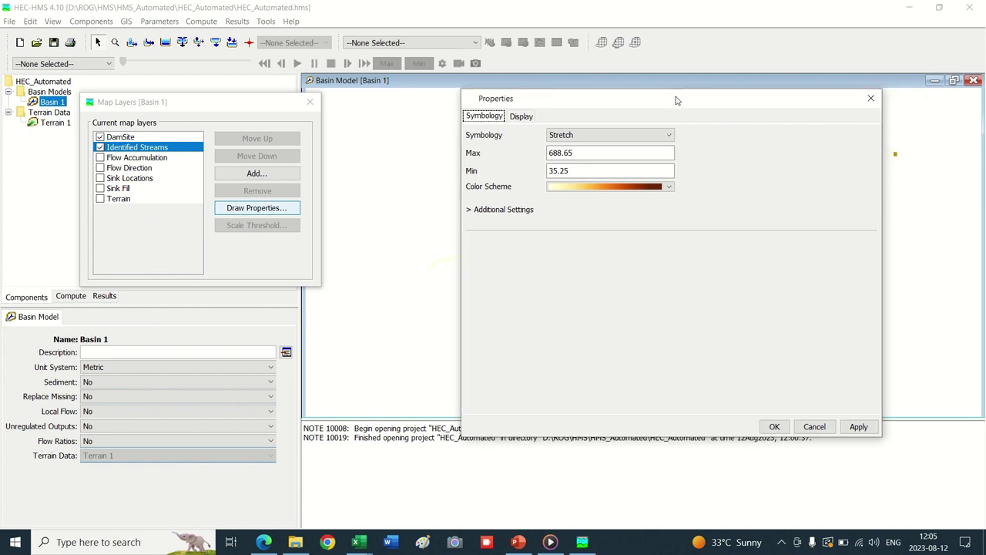
{"action": "left_click", "coordinate": [597, 155]}
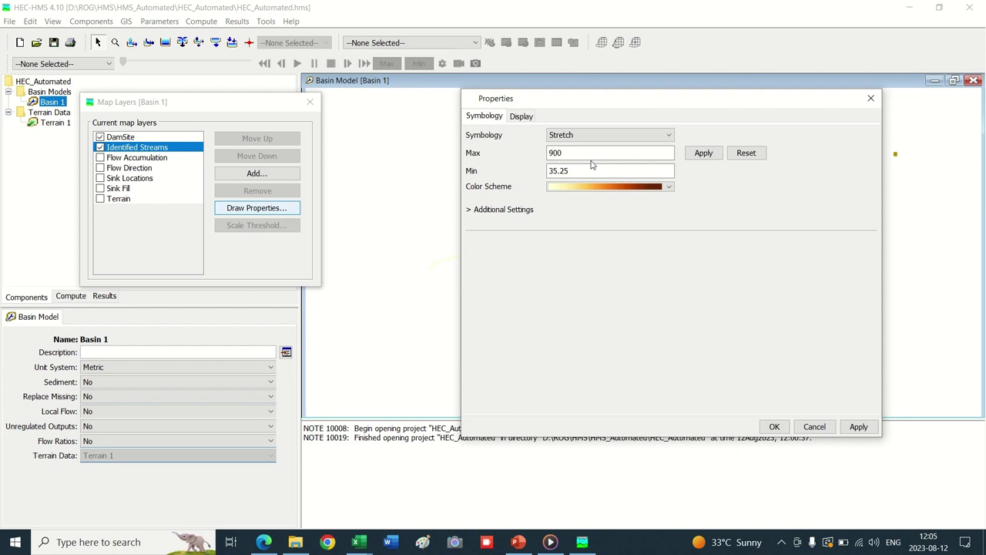
{"action": "left_click", "coordinate": [704, 156]}
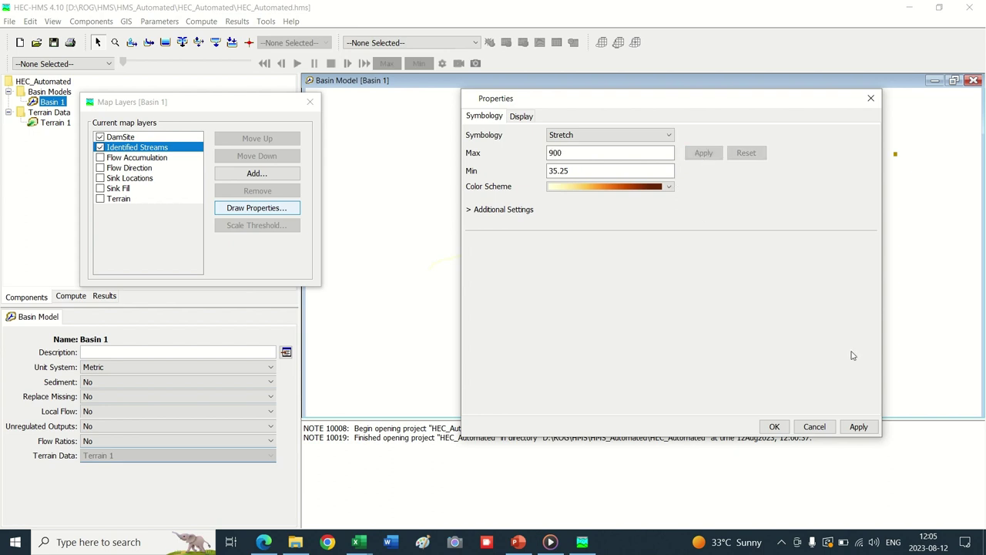
{"action": "left_click", "coordinate": [858, 428]}
{"action": "left_click", "coordinate": [775, 427]}
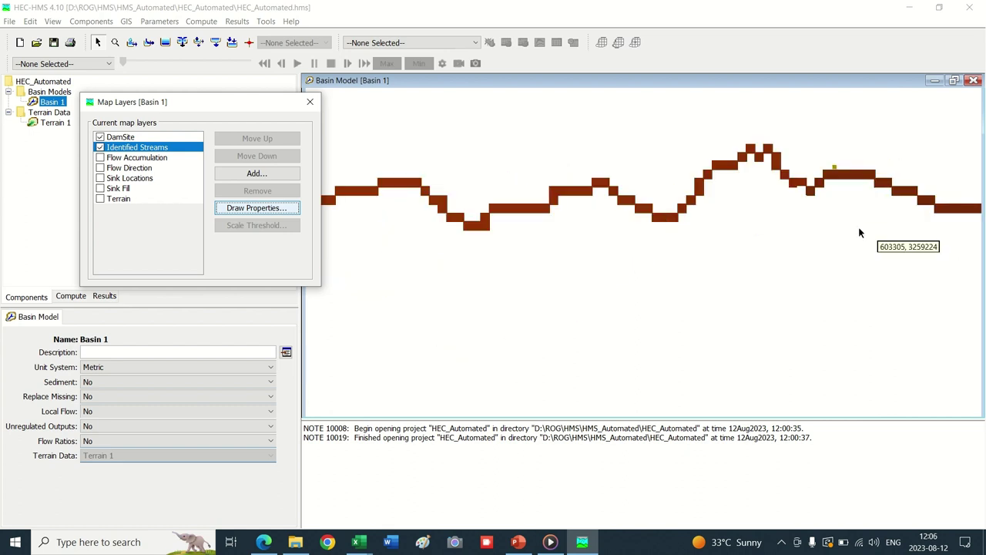
{"action": "left_click", "coordinate": [311, 103]}
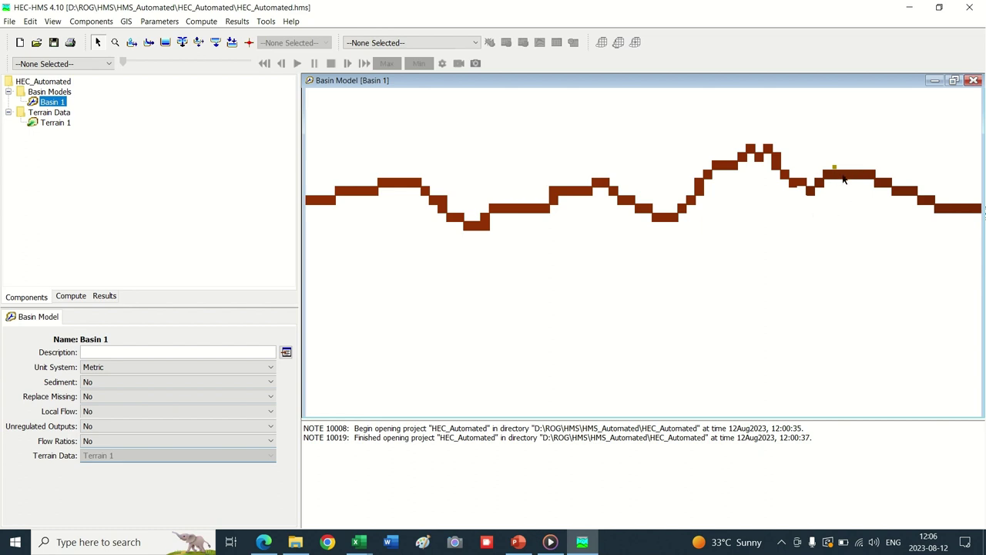
- Create a break point with the default name on the identified stream cell next to the DamSite marker
{"action": "left_click", "coordinate": [248, 43]}
{"action": "left_click", "coordinate": [835, 177]}
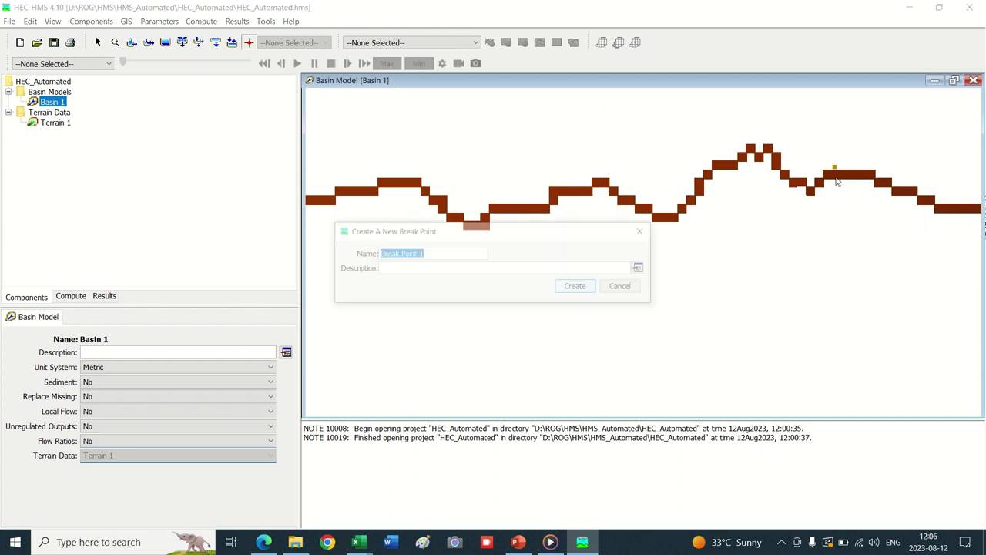
{"action": "left_click", "coordinate": [571, 288]}
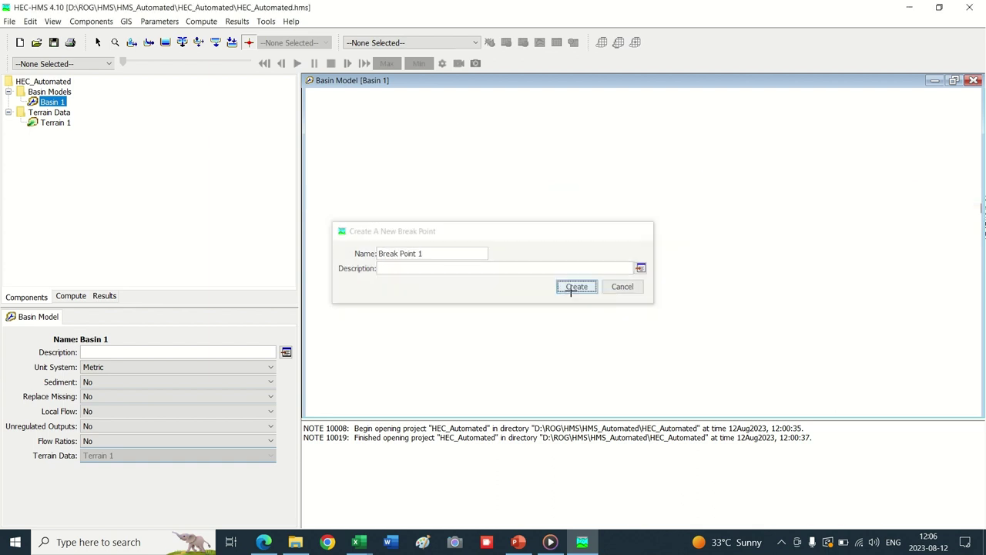
- Delineate Basin 1's elements with subbasin prefix S, reach prefix R, junctions inserted with prefix J, and break points converted
{"action": "left_click", "coordinate": [127, 24]}
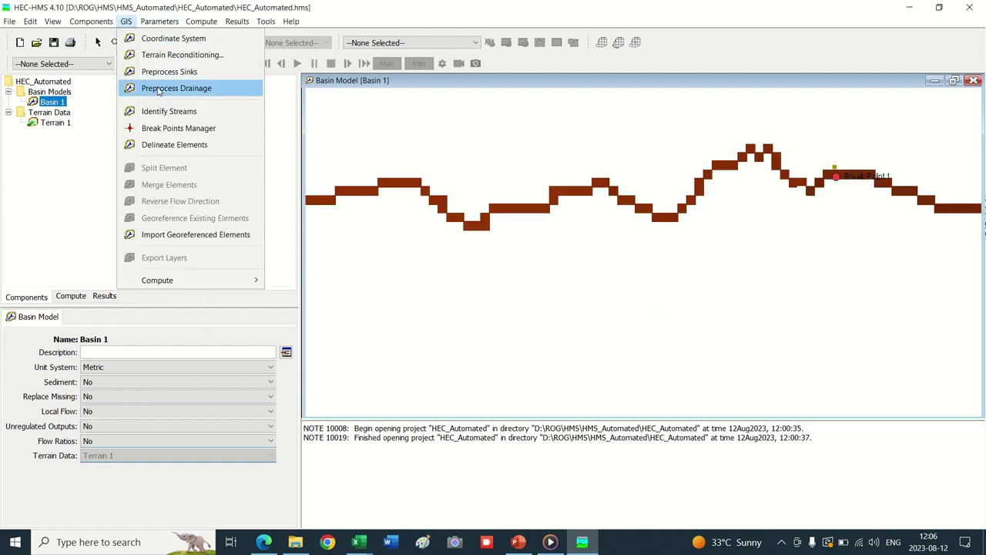
{"action": "left_click", "coordinate": [176, 147]}
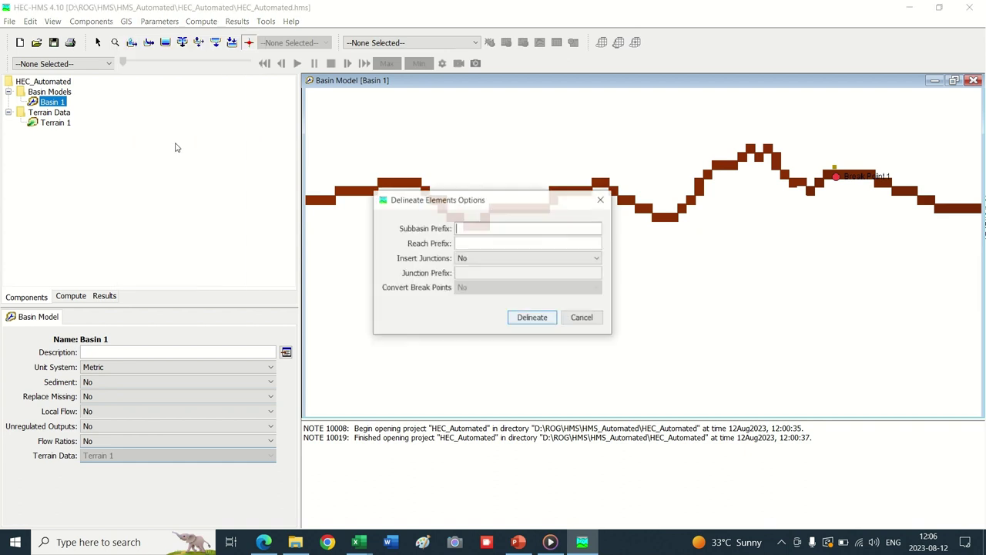
{"action": "left_click", "coordinate": [492, 241]}
{"action": "type", "text": "R"}
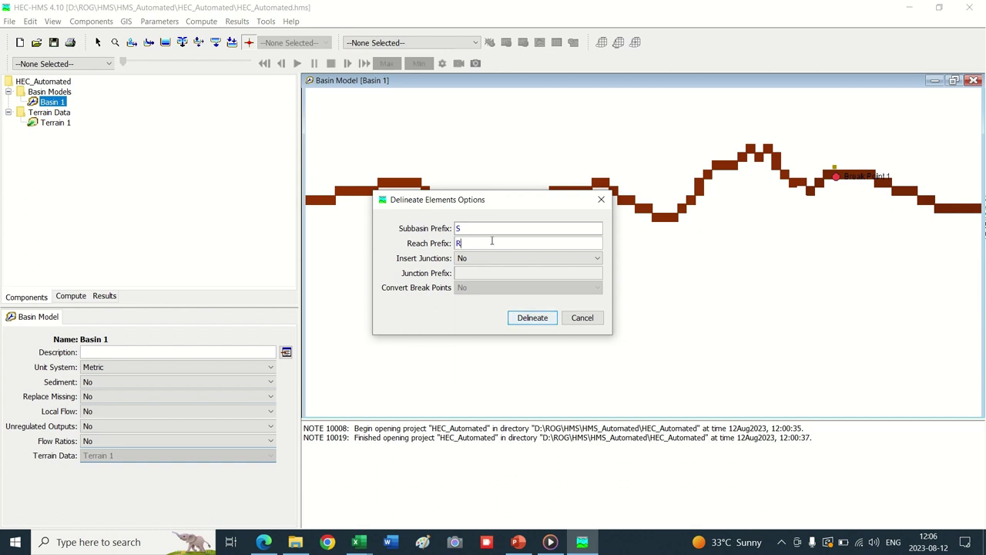
{"action": "left_click", "coordinate": [474, 262]}
{"action": "left_click", "coordinate": [488, 278]}
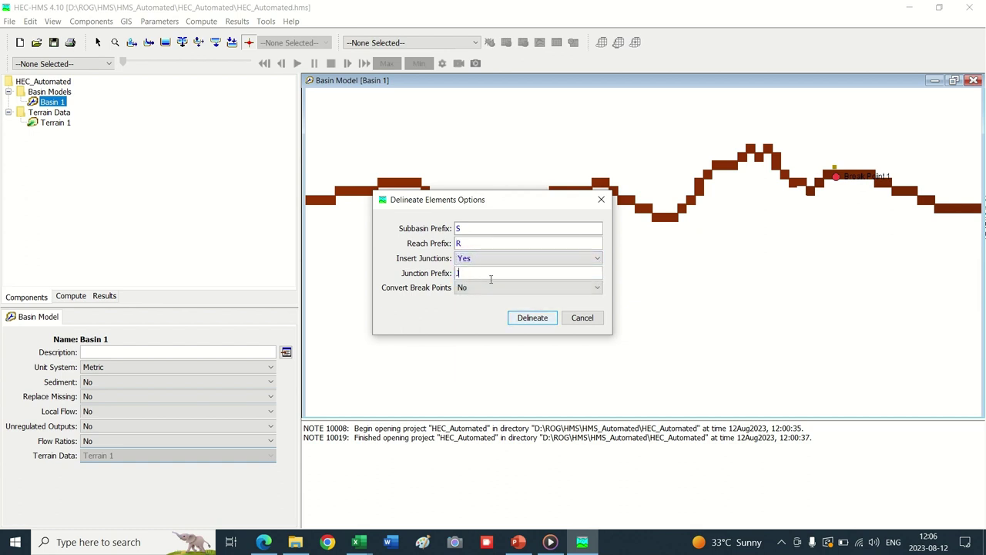
{"action": "left_click", "coordinate": [490, 276]}
{"action": "type", "text": "J"}
{"action": "left_click", "coordinate": [490, 287]}
{"action": "left_click", "coordinate": [474, 299]}
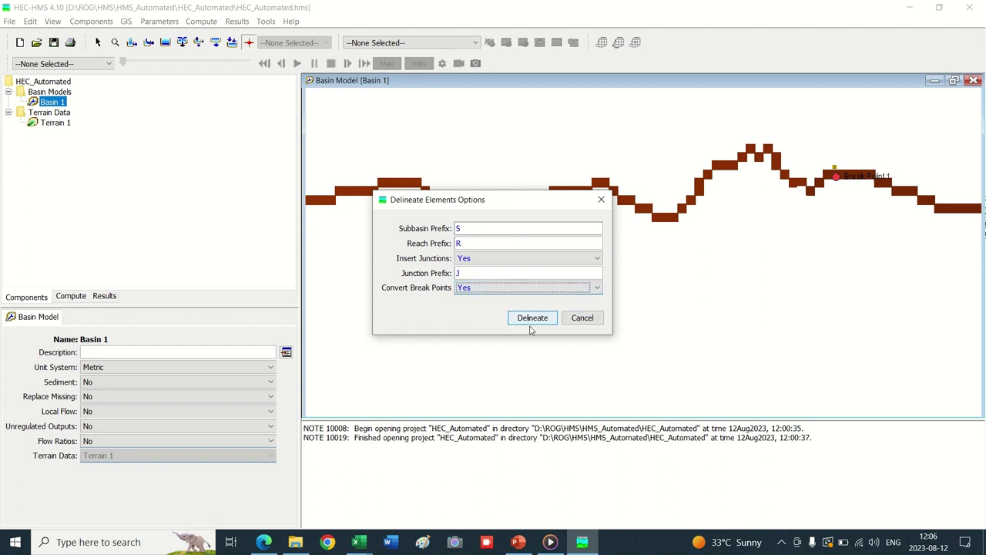
{"action": "left_click", "coordinate": [531, 318]}
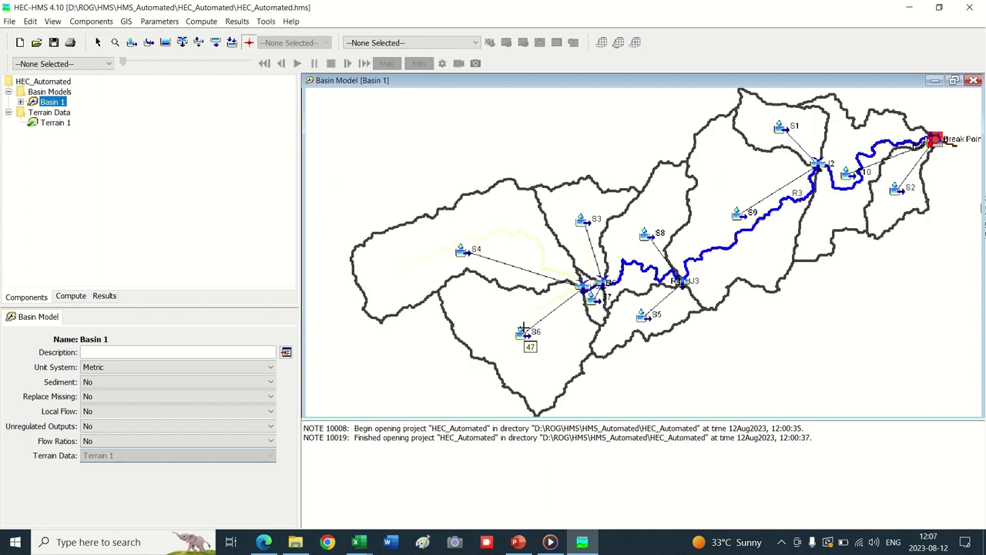
- Inspect the properties of several delineated subbasins on the map, including S7, S9 and S1
{"action": "left_click", "coordinate": [596, 303]}
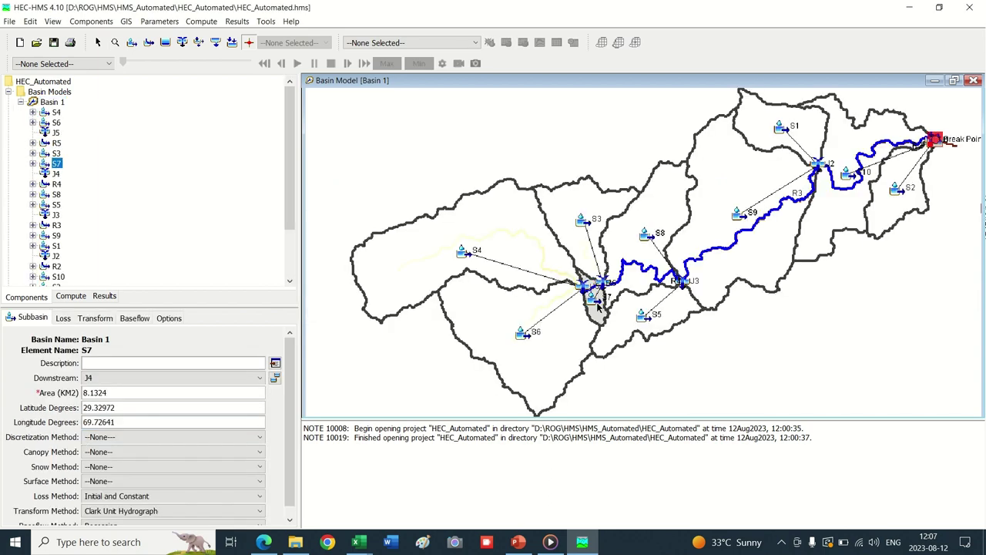
{"action": "left_click", "coordinate": [670, 243]}
{"action": "left_click", "coordinate": [734, 225]}
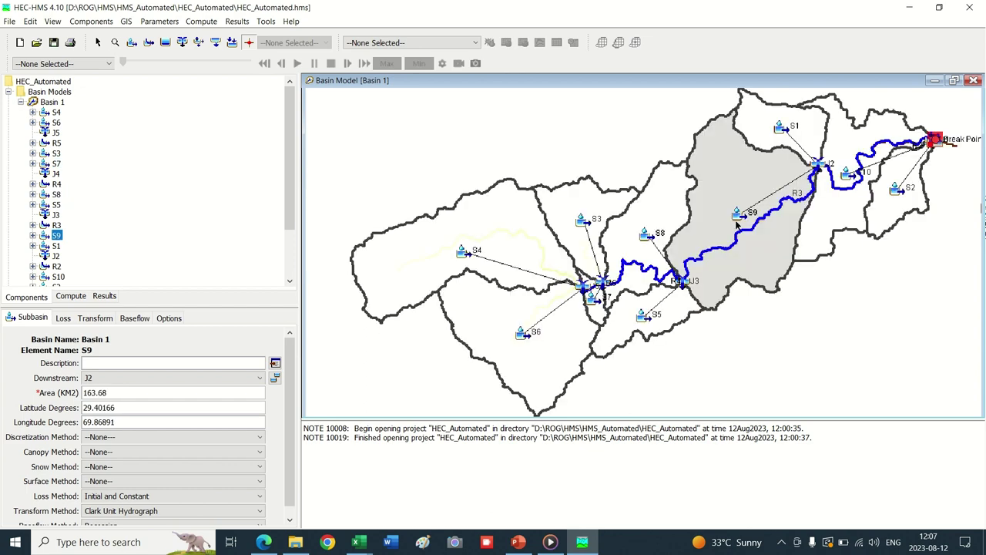
{"action": "left_click", "coordinate": [777, 134]}
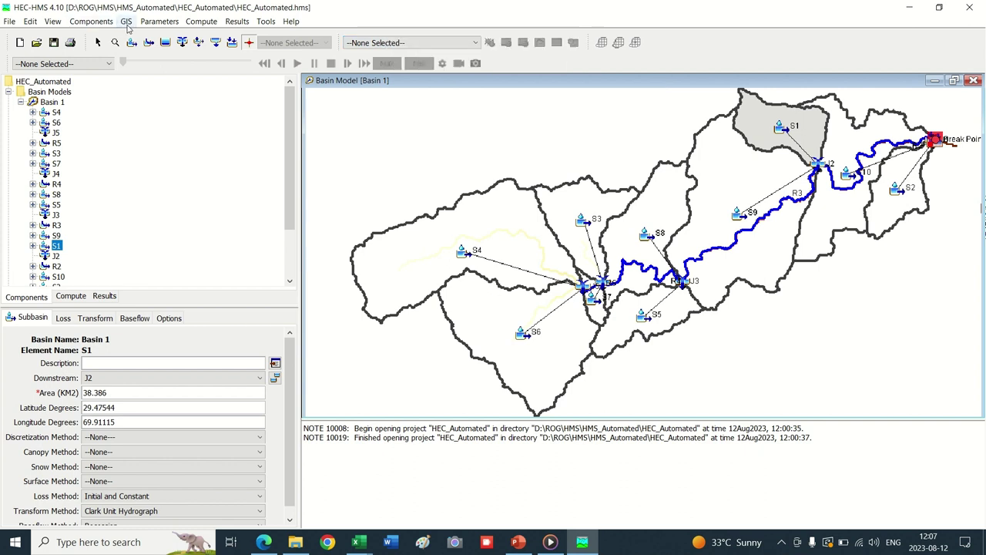
- View the Subbasin Area table for the selected subbasin S1 and close it
{"action": "left_click", "coordinate": [128, 22]}
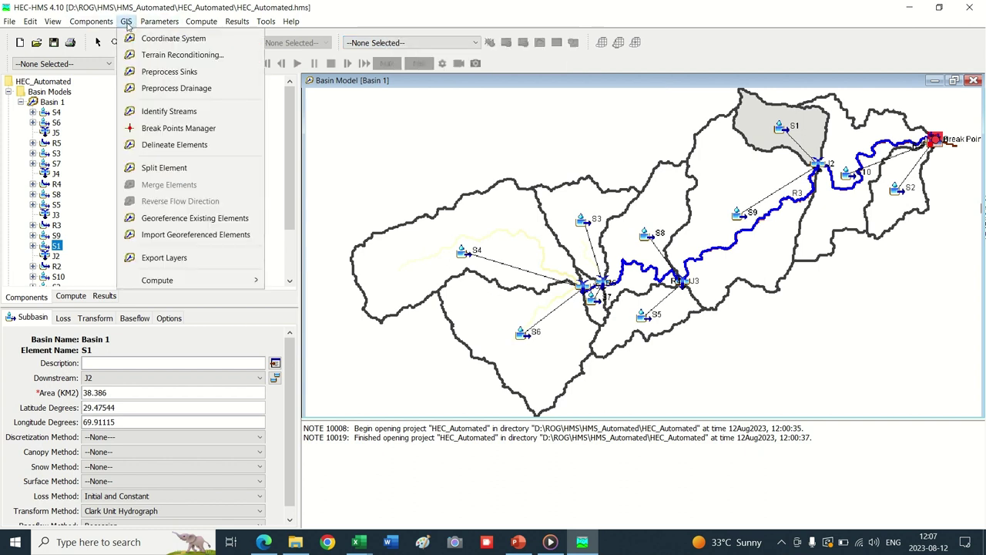
{"action": "mouse_move", "coordinate": [155, 27]}
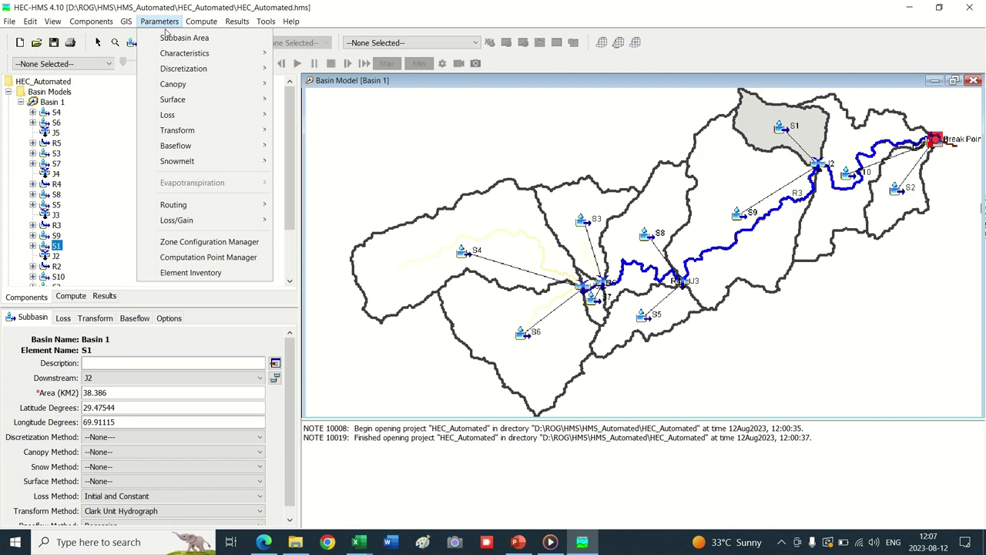
{"action": "left_click", "coordinate": [192, 38]}
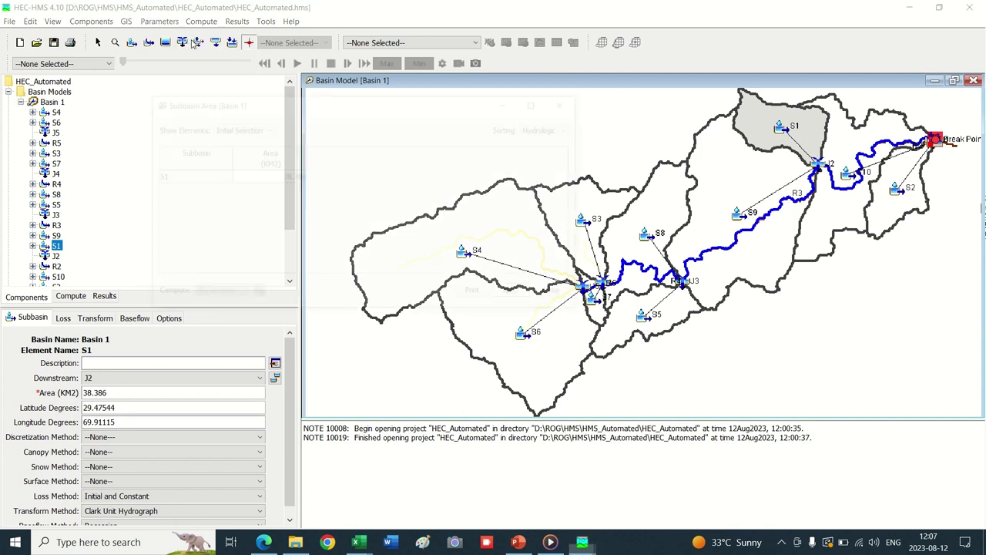
{"action": "left_click_drag", "start_coordinate": [321, 109], "coordinate": [469, 93]}
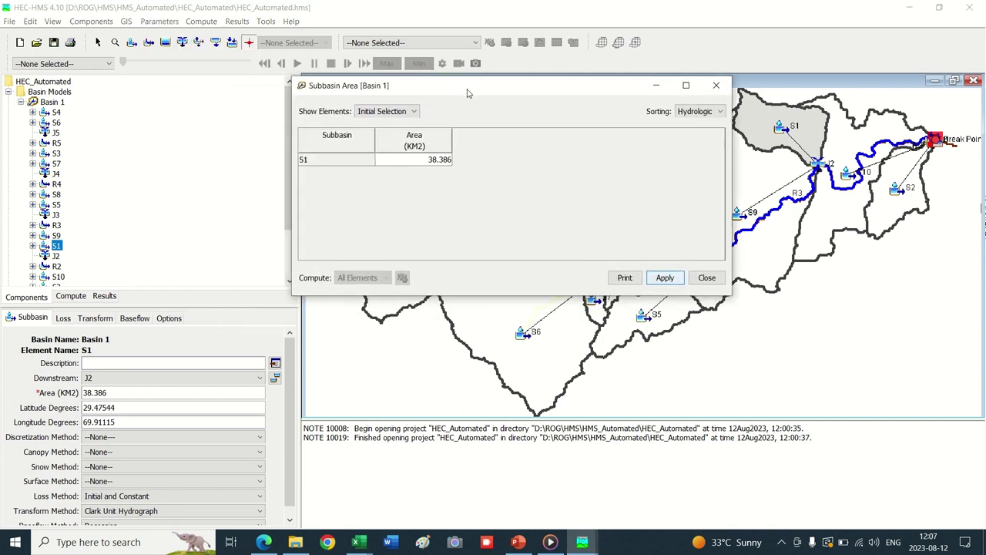
{"action": "left_click", "coordinate": [715, 85]}
- Reopen the Subbasin Area table and show all elements of Basin 1, keeping Hydrologic sorting
{"action": "left_click", "coordinate": [151, 23]}
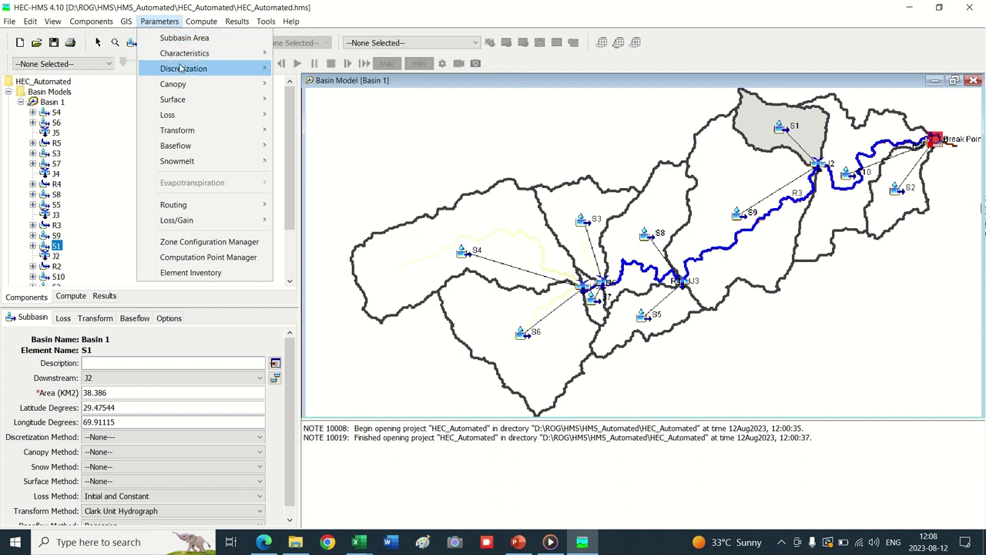
{"action": "mouse_move", "coordinate": [187, 85]}
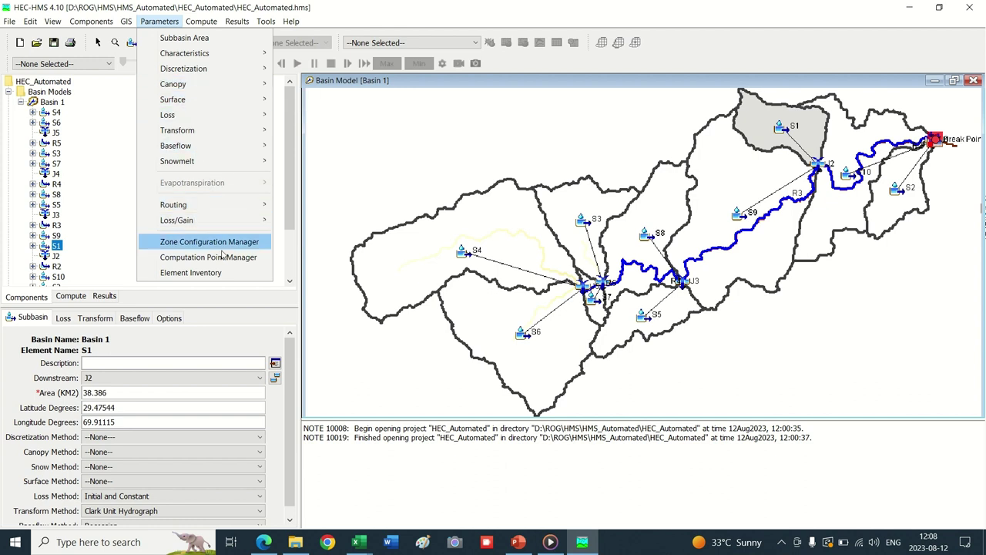
{"action": "mouse_move", "coordinate": [128, 22]}
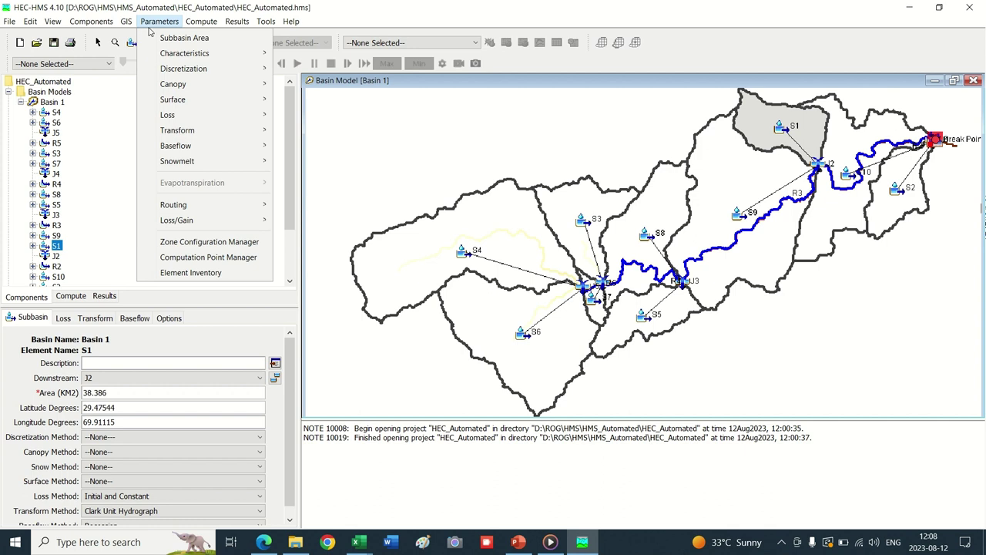
{"action": "left_click", "coordinate": [183, 37]}
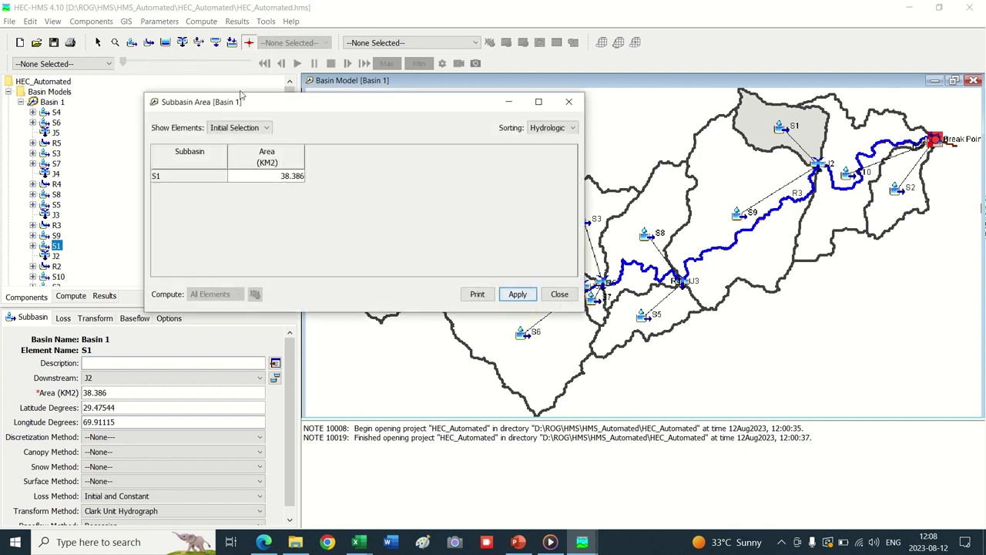
{"action": "left_click", "coordinate": [266, 128]}
{"action": "left_click", "coordinate": [266, 128]}
{"action": "left_click", "coordinate": [262, 128]}
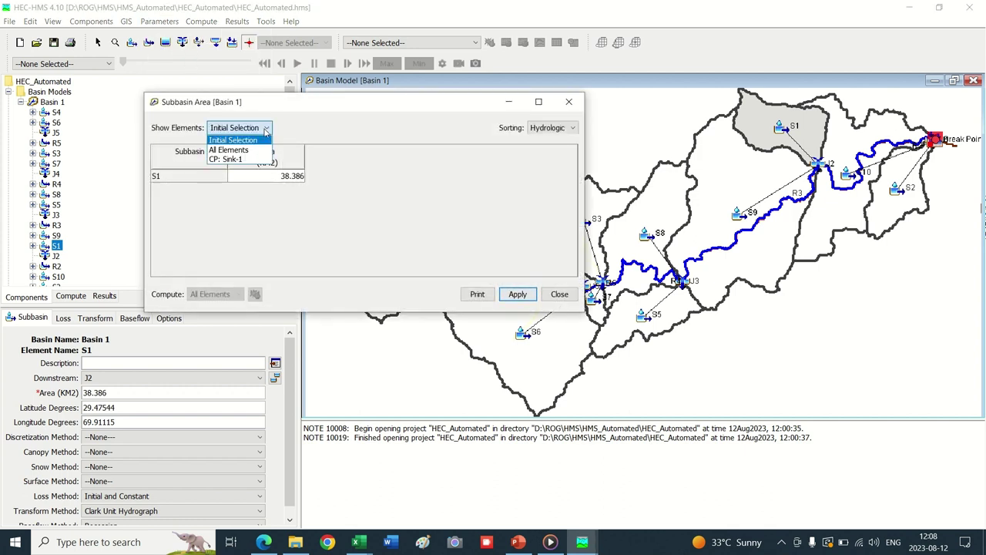
{"action": "left_click", "coordinate": [251, 150]}
{"action": "scroll", "coordinate": [347, 195], "scroll_direction": "down", "scroll_amount": 2}
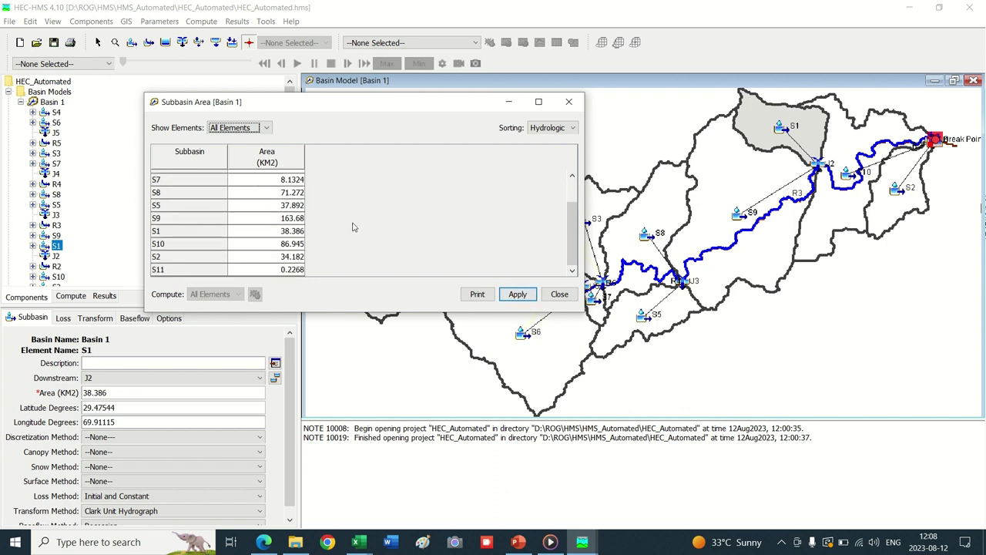
{"action": "scroll", "coordinate": [354, 227], "scroll_direction": "up", "scroll_amount": 2}
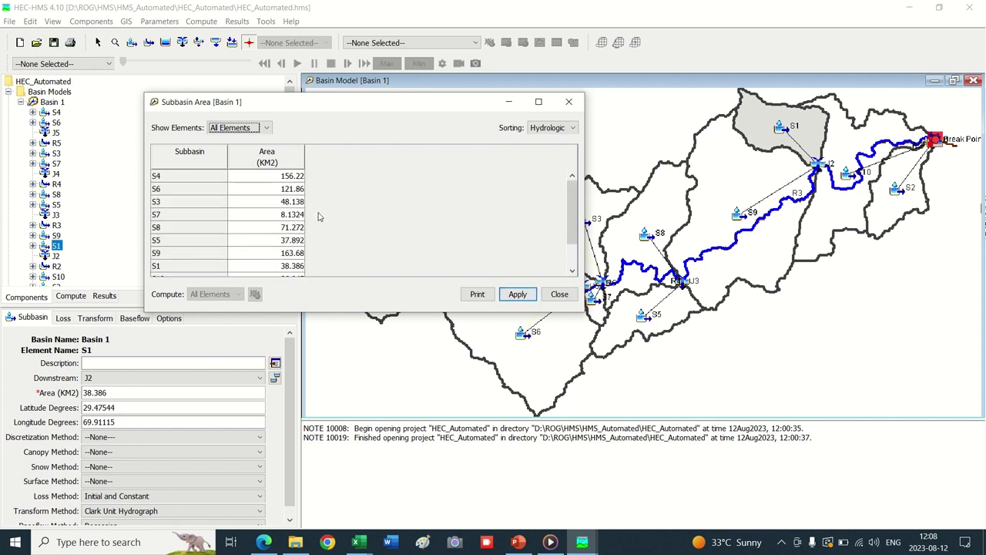
{"action": "left_click", "coordinate": [566, 129]}
{"action": "left_click", "coordinate": [565, 132]}
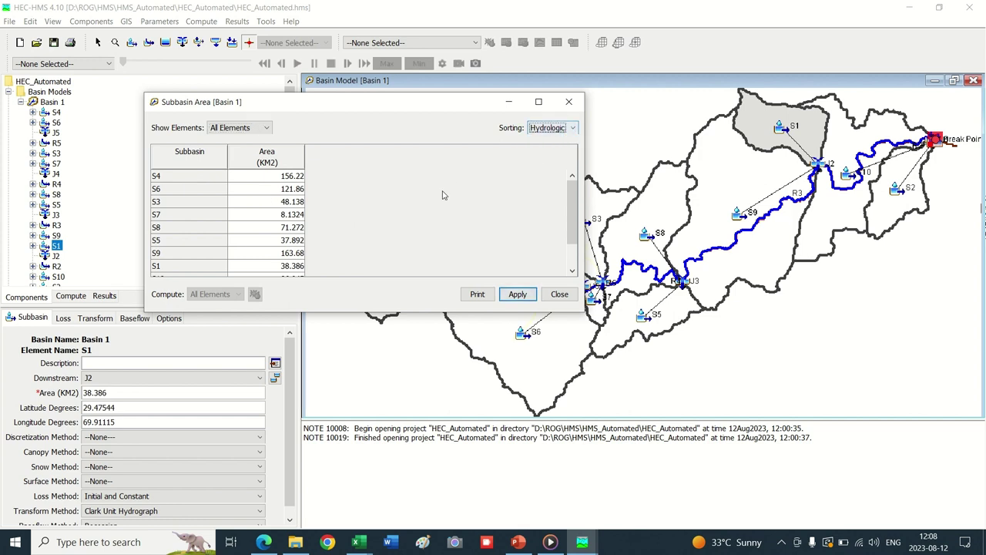
- Copy all subbasin names and areas from the Subbasin Area table and switch to the Tc workbook in Excel
{"action": "left_click_drag", "start_coordinate": [181, 174], "coordinate": [273, 285]}
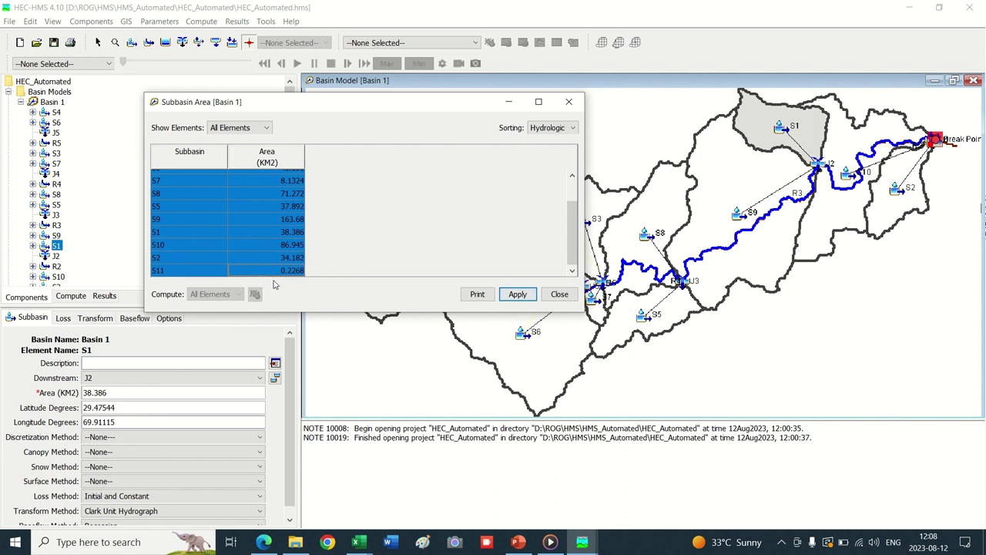
{"action": "right_click", "coordinate": [272, 219]}
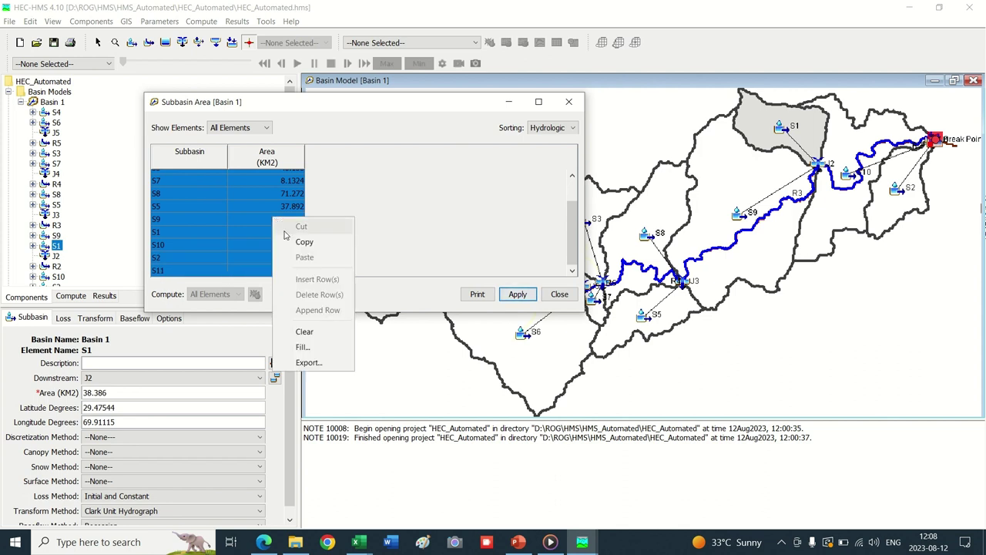
{"action": "left_click", "coordinate": [305, 240]}
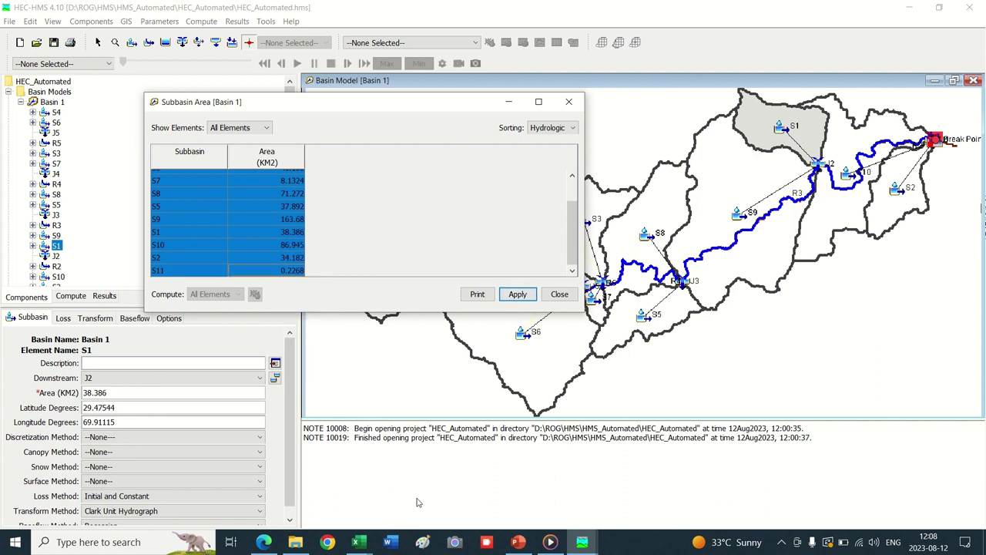
{"action": "mouse_move", "coordinate": [359, 546]}
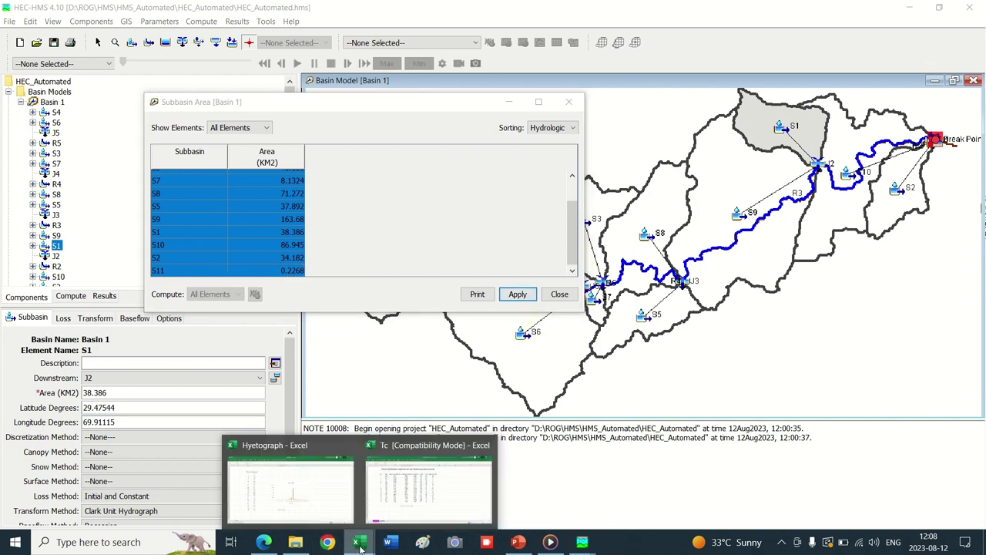
{"action": "left_click", "coordinate": [400, 496]}
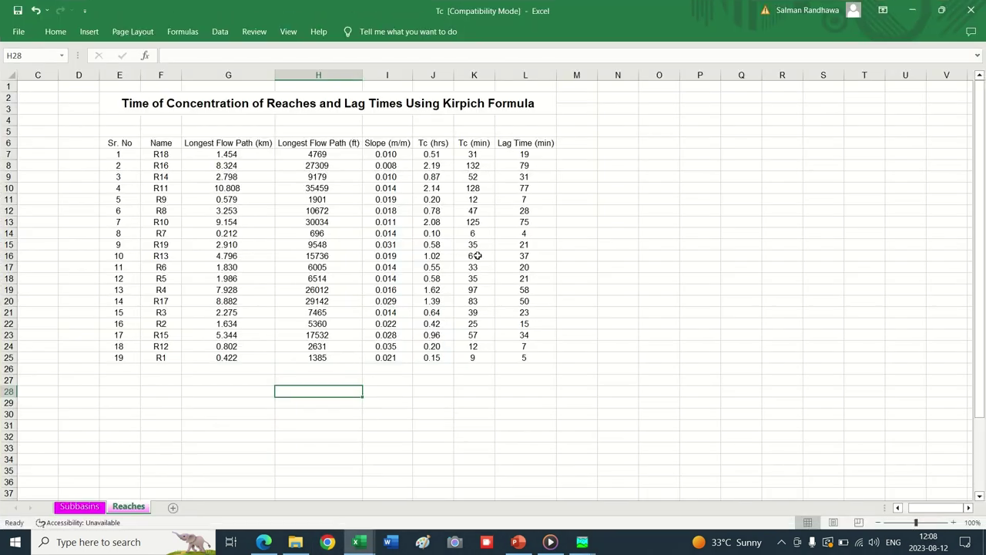
- Paste the copied subbasin names and areas into the Reaches sheet starting at cell P6
{"action": "right_click", "coordinate": [696, 145]}
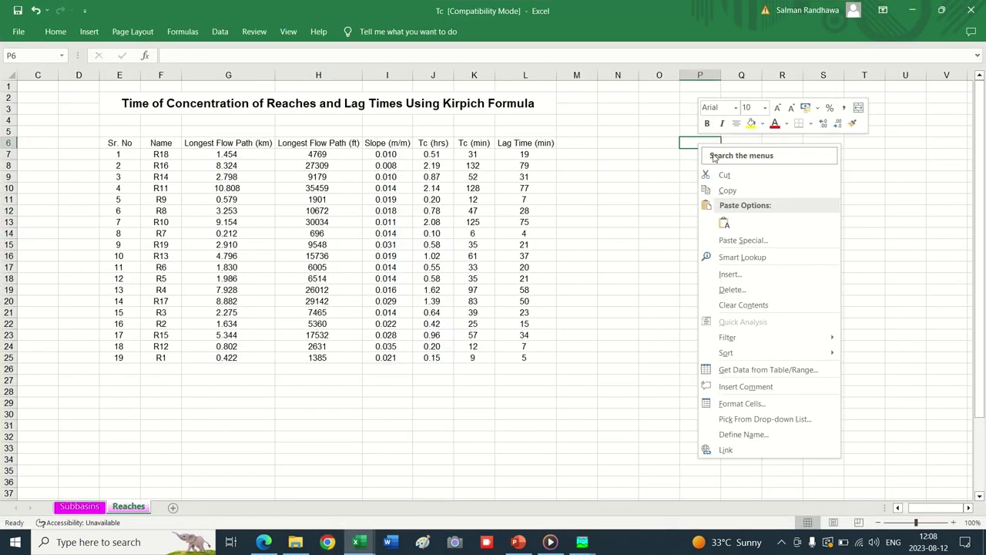
{"action": "left_click", "coordinate": [724, 223]}
{"action": "left_click", "coordinate": [656, 325]}
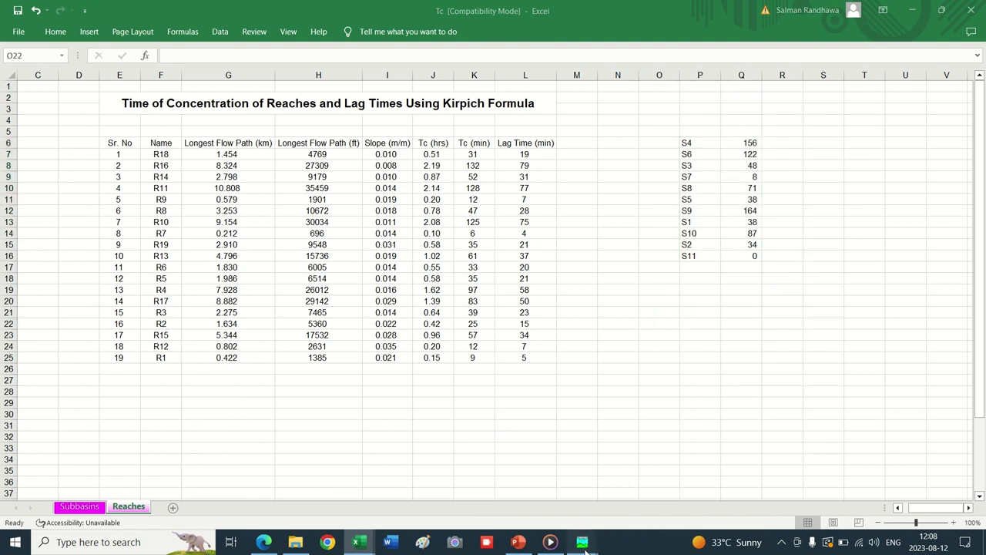
- Switch back to HEC-HMS and close the Subbasin Area table
{"action": "mouse_move", "coordinate": [582, 542]}
{"action": "left_click", "coordinate": [669, 474]}
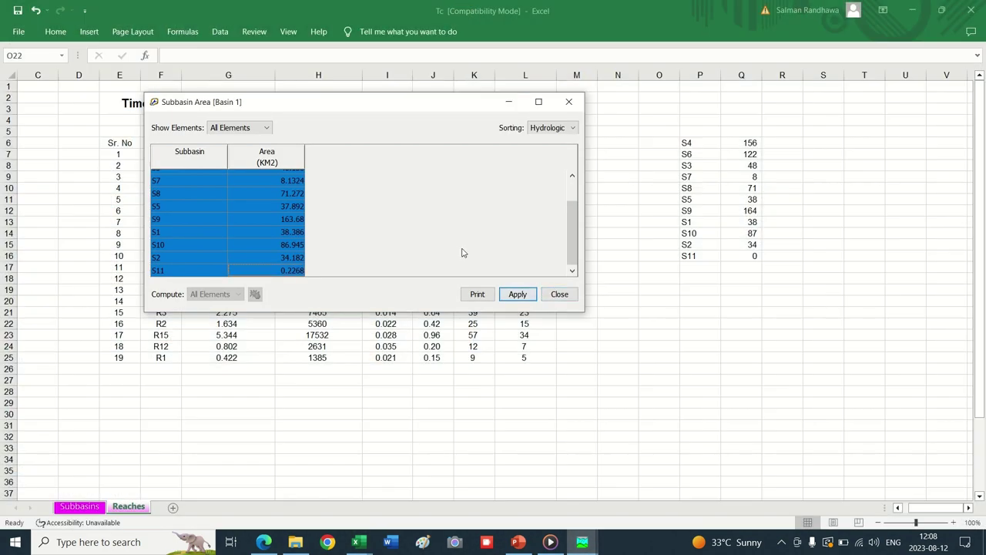
{"action": "left_click", "coordinate": [558, 295]}
{"action": "left_click", "coordinate": [582, 542]}
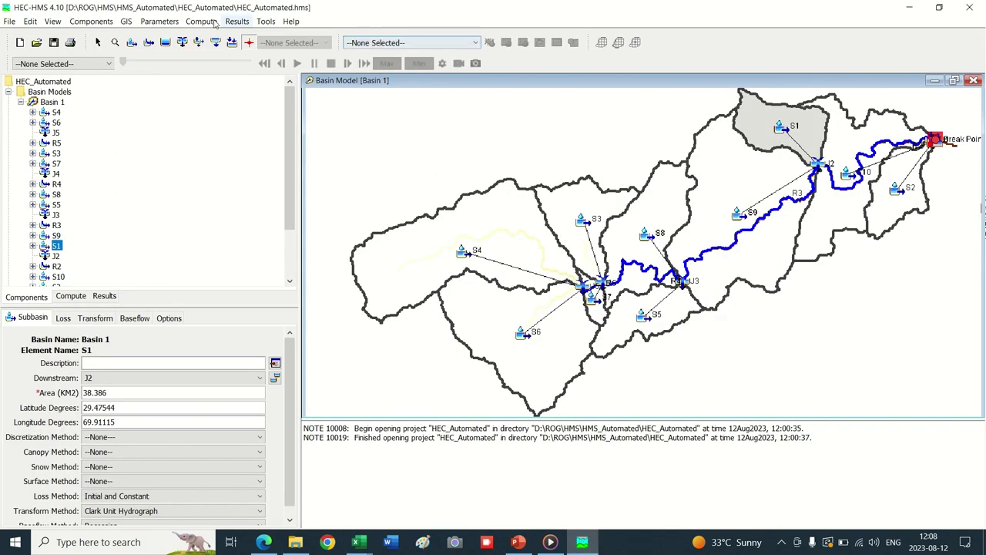
- Open the Subbasin Characteristics table for subbasin S1 and maximize it to view all columns
{"action": "left_click", "coordinate": [146, 23]}
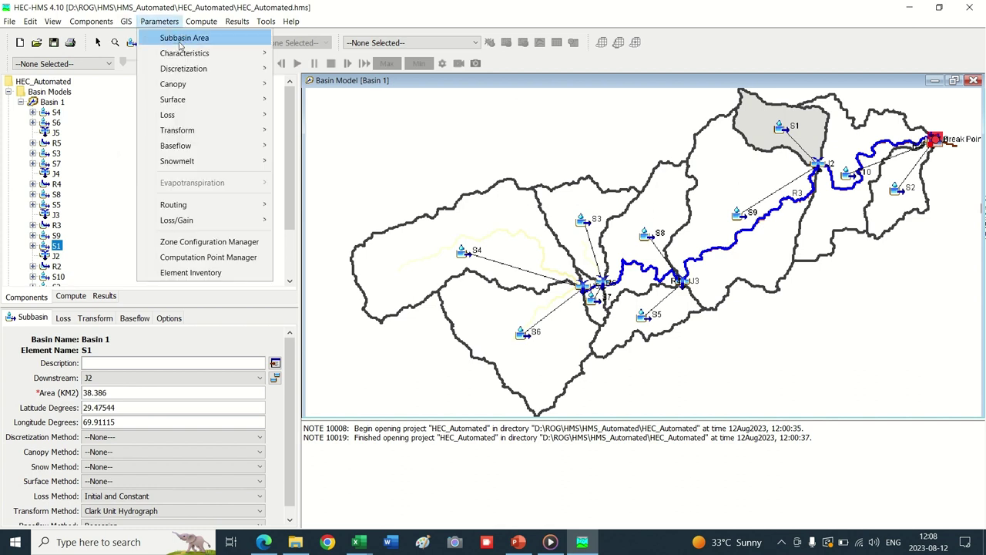
{"action": "mouse_move", "coordinate": [215, 209]}
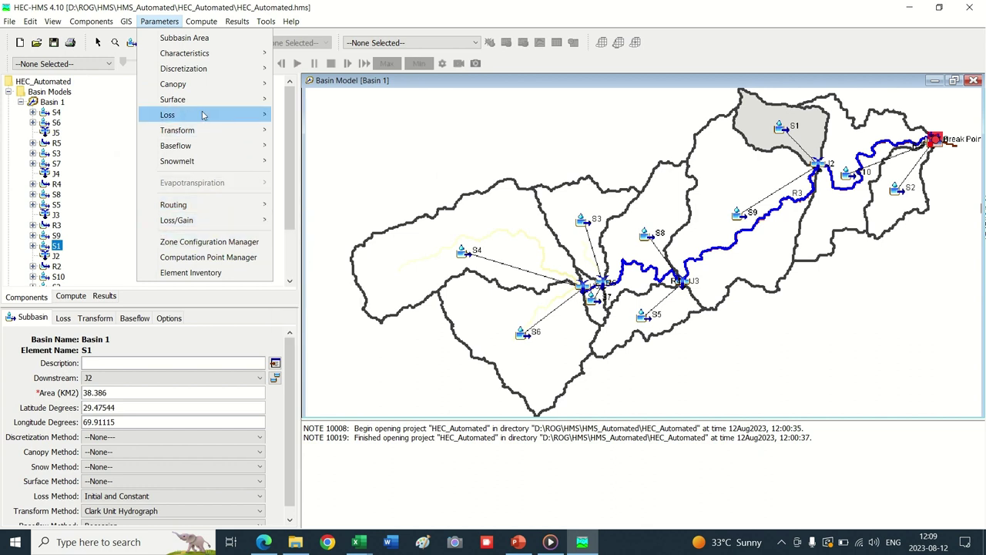
{"action": "mouse_move", "coordinate": [203, 114]}
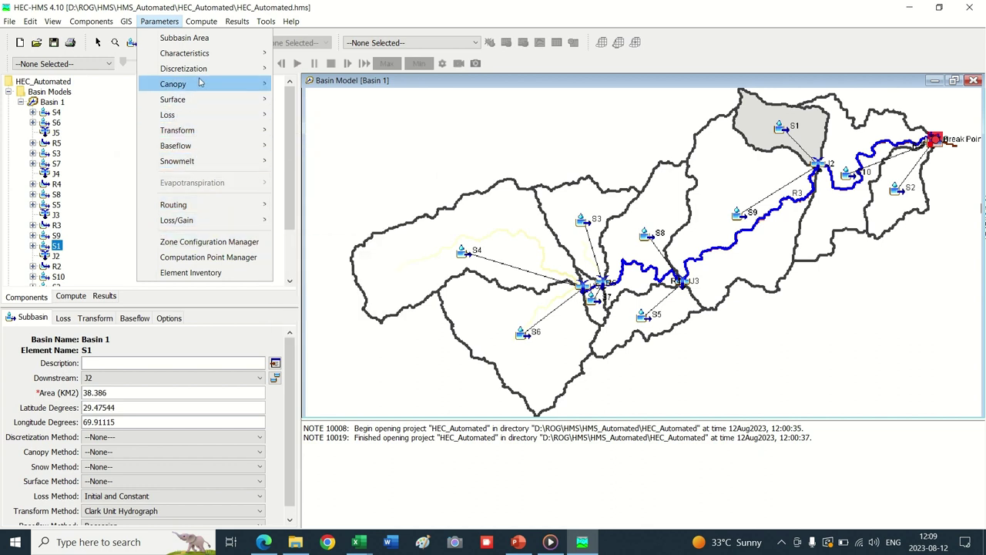
{"action": "mouse_move", "coordinate": [201, 59]}
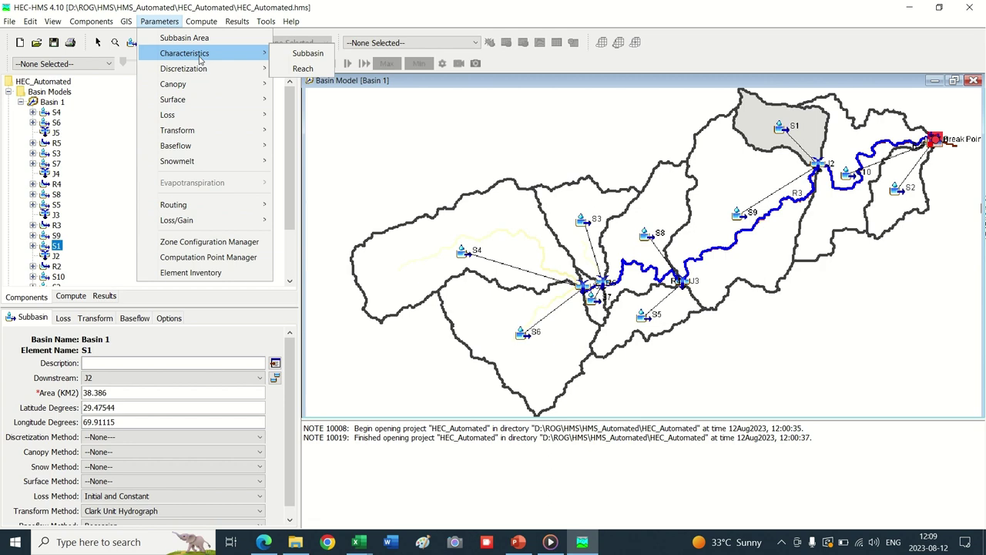
{"action": "left_click", "coordinate": [308, 54]}
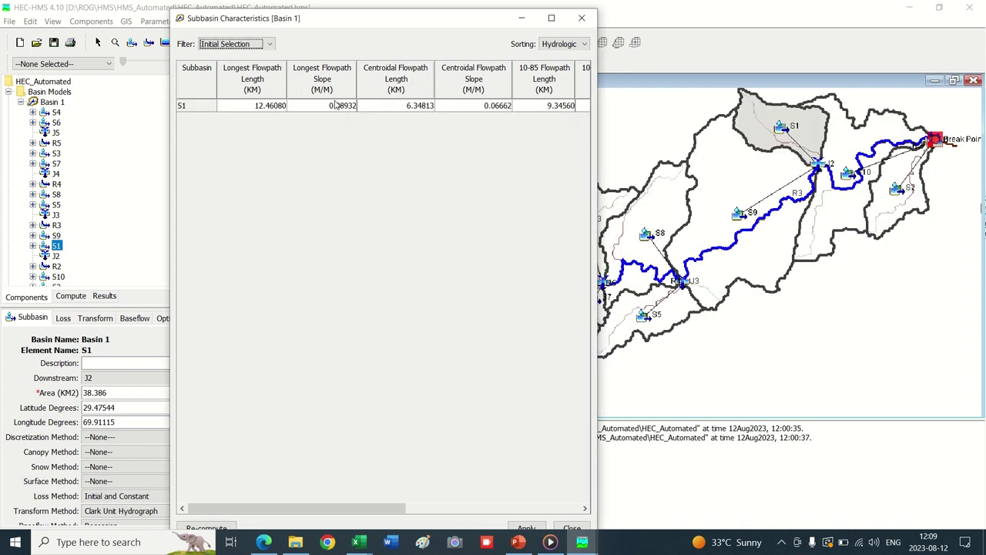
{"action": "left_click", "coordinate": [245, 44]}
{"action": "left_click", "coordinate": [331, 195]}
{"action": "double_click", "coordinate": [456, 15]}
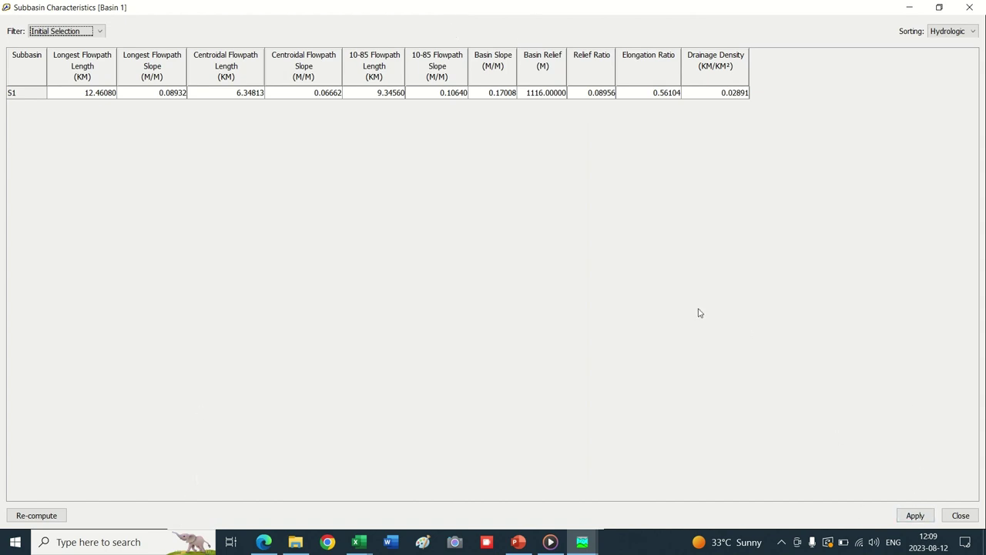
- Check the filter choices, recompute the characteristics of S1 and close the Subbasin Characteristics table
{"action": "left_click", "coordinate": [88, 31]}
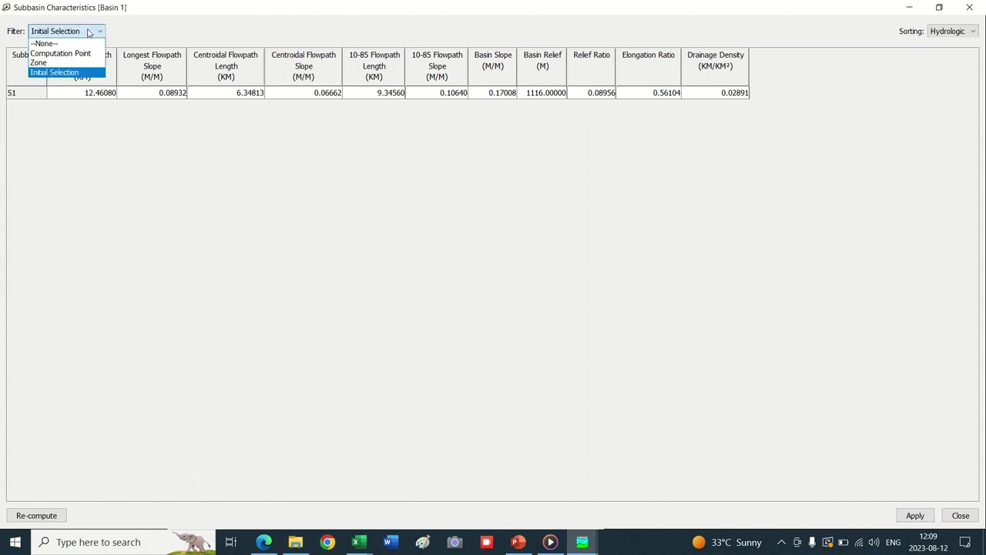
{"action": "left_click", "coordinate": [88, 32]}
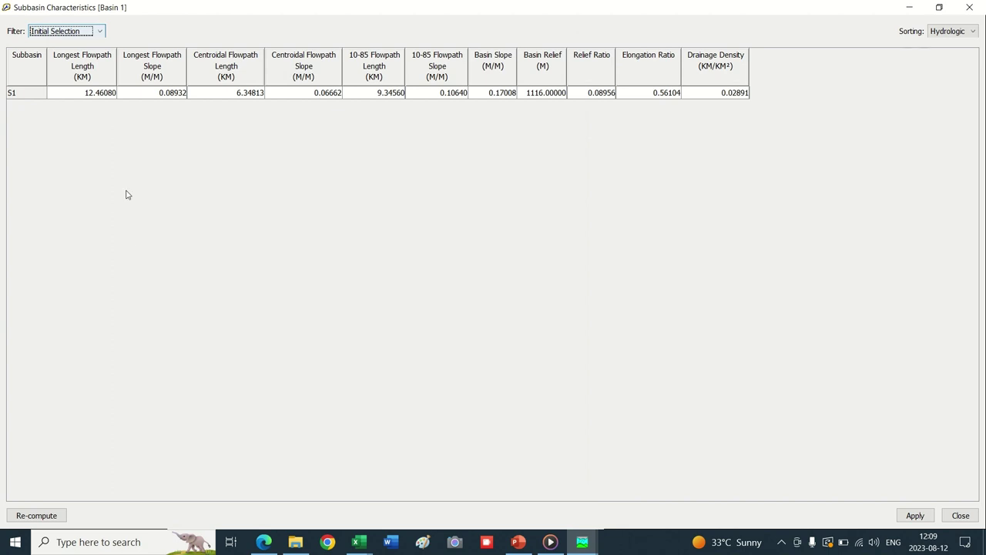
{"action": "left_click", "coordinate": [31, 516]}
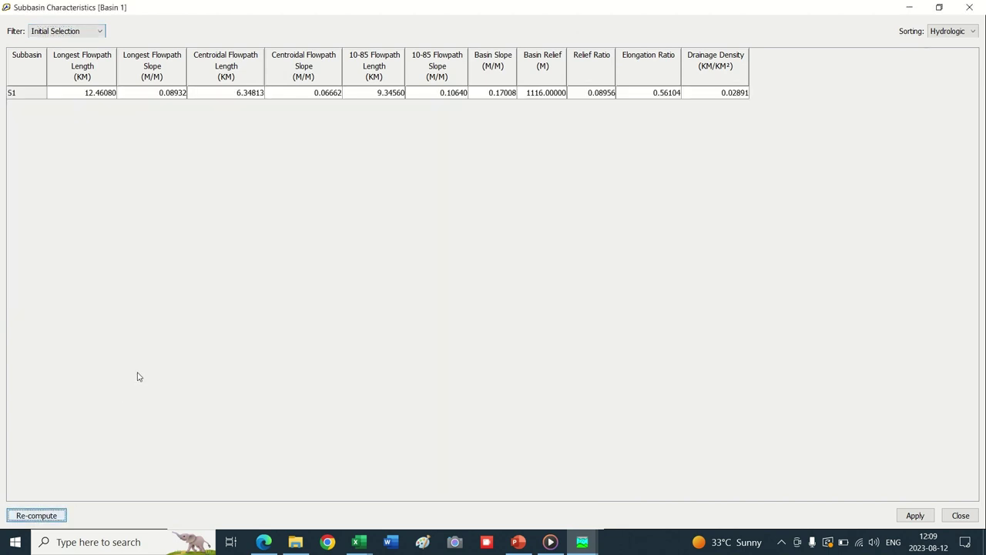
{"action": "left_click", "coordinate": [969, 7]}
- Clear the map selection and reopen the Subbasin Characteristics table for all subbasins of Basin 1
{"action": "left_click", "coordinate": [790, 361]}
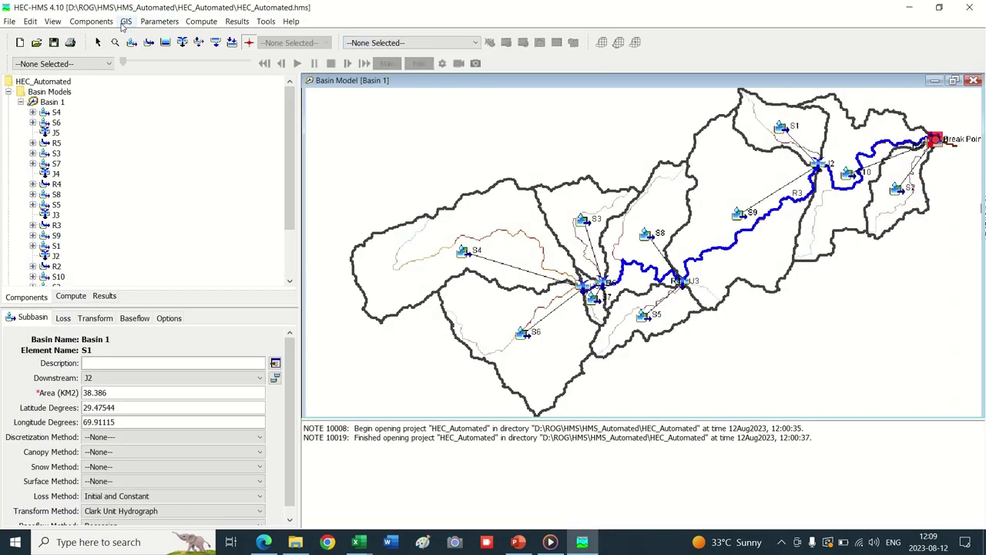
{"action": "left_click", "coordinate": [151, 24]}
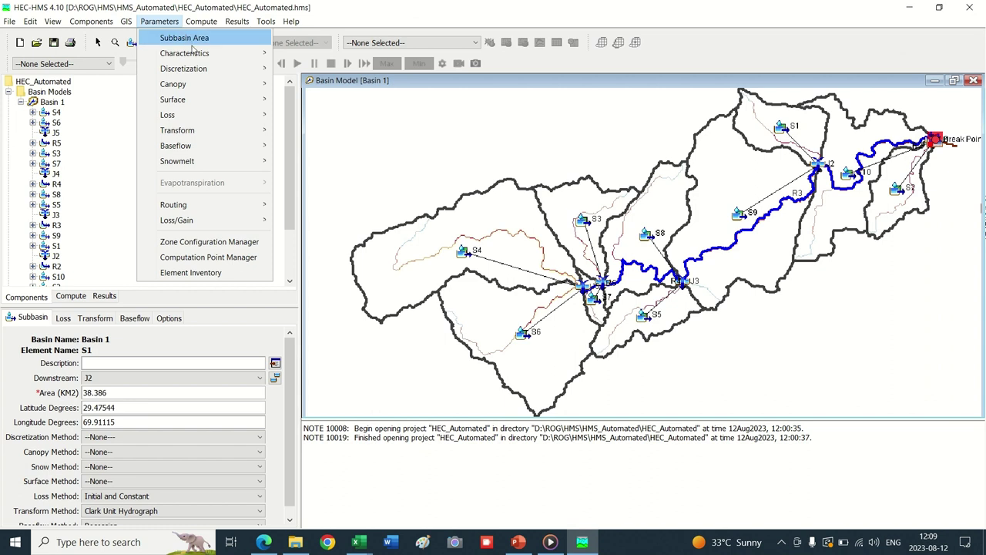
{"action": "mouse_move", "coordinate": [195, 54]}
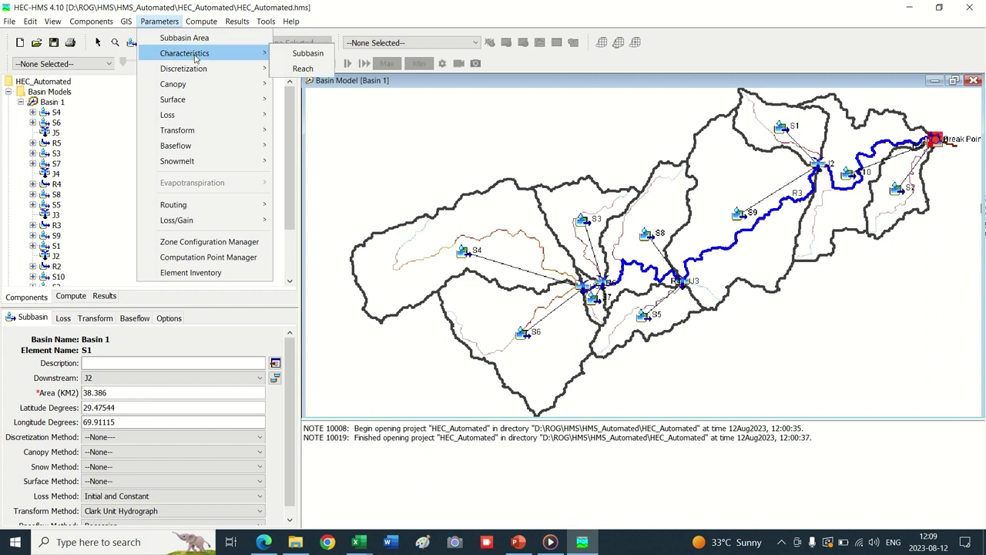
{"action": "left_click", "coordinate": [306, 53]}
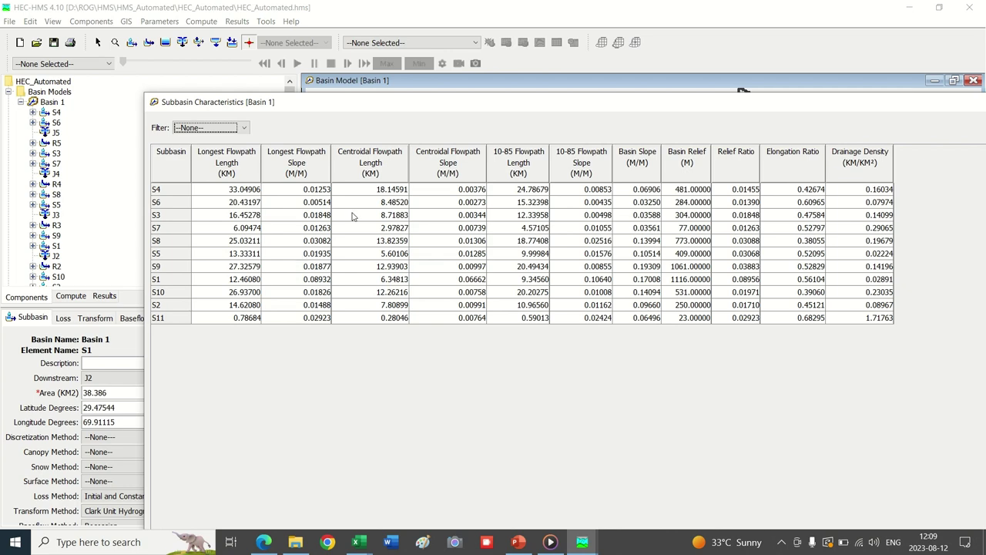
{"action": "left_click_drag", "start_coordinate": [401, 107], "coordinate": [402, 54]}
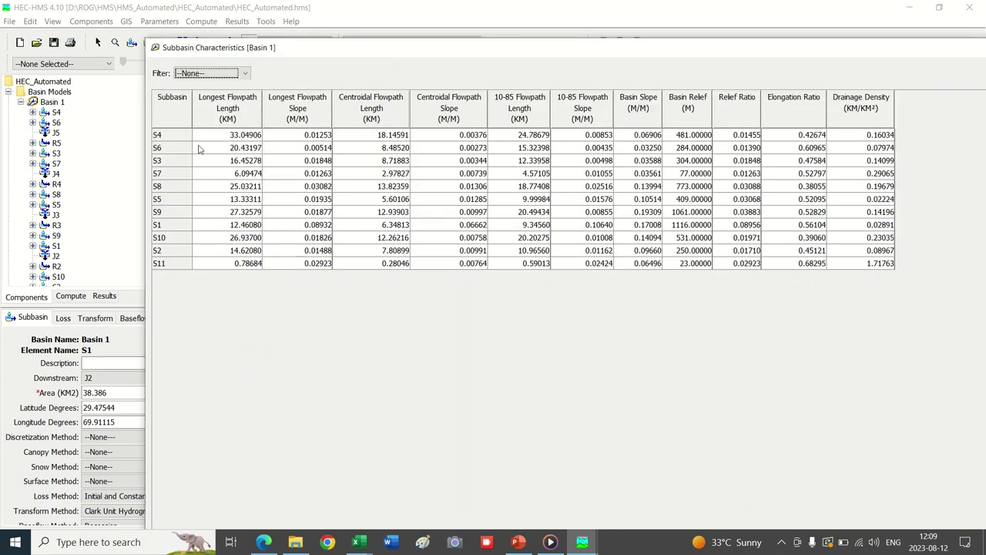
- Copy the names and Longest Flowpath Length values of subbasins S4 through S11 from the characteristics table
{"action": "left_click_drag", "start_coordinate": [165, 135], "coordinate": [238, 263]}
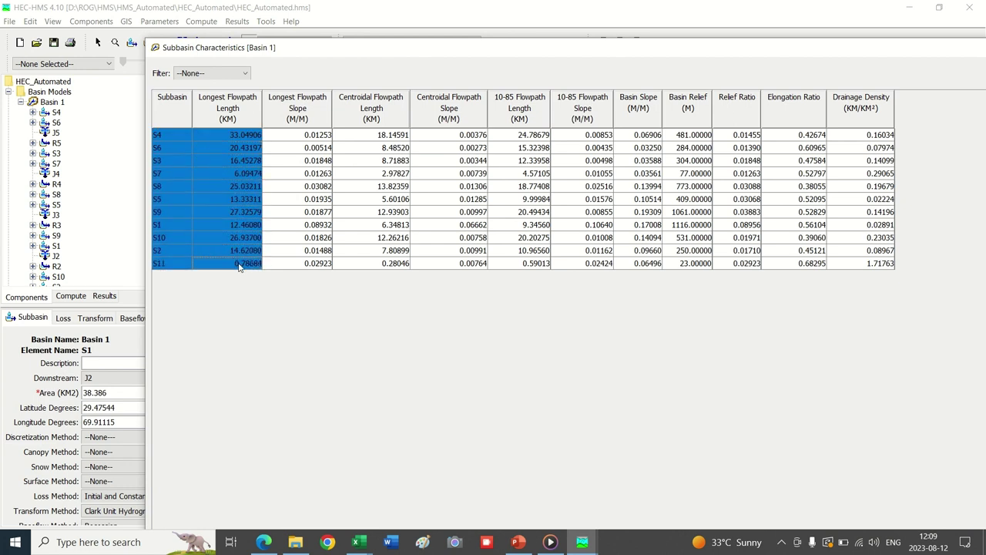
{"action": "right_click", "coordinate": [232, 261]}
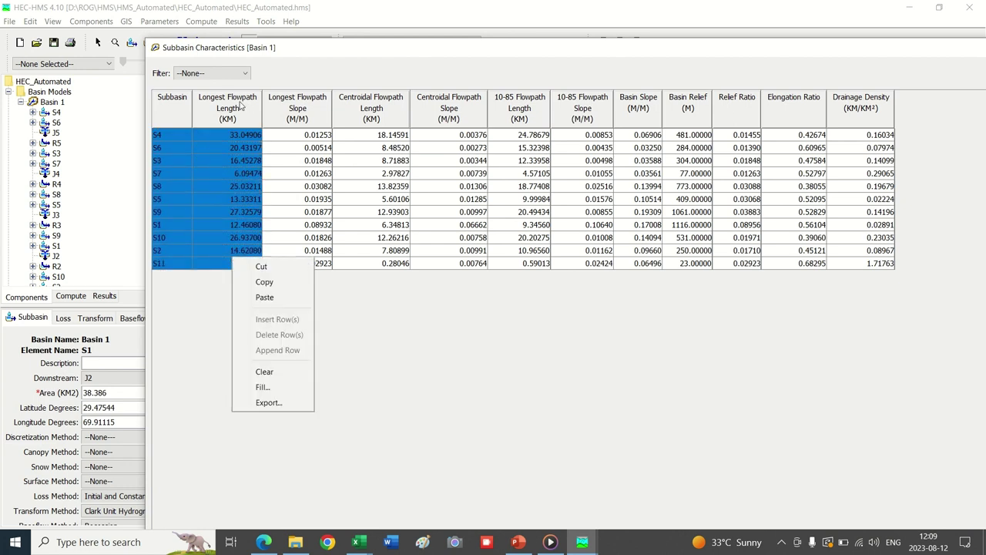
{"action": "left_click", "coordinate": [267, 284]}
- Switch to the Tc workbook in Excel and paste the copied data into the Subbasins sheet starting at cell F7
{"action": "mouse_move", "coordinate": [362, 540]}
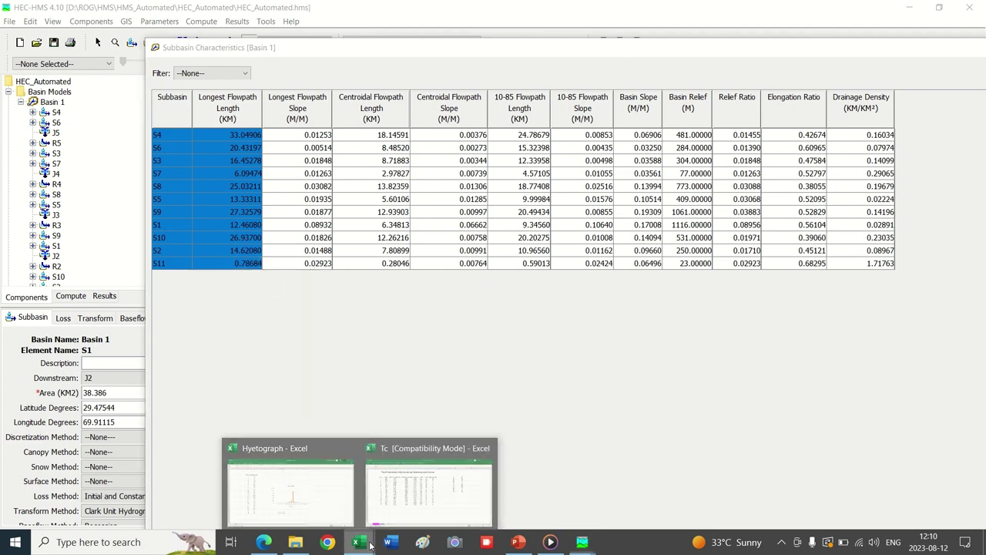
{"action": "left_click", "coordinate": [386, 484]}
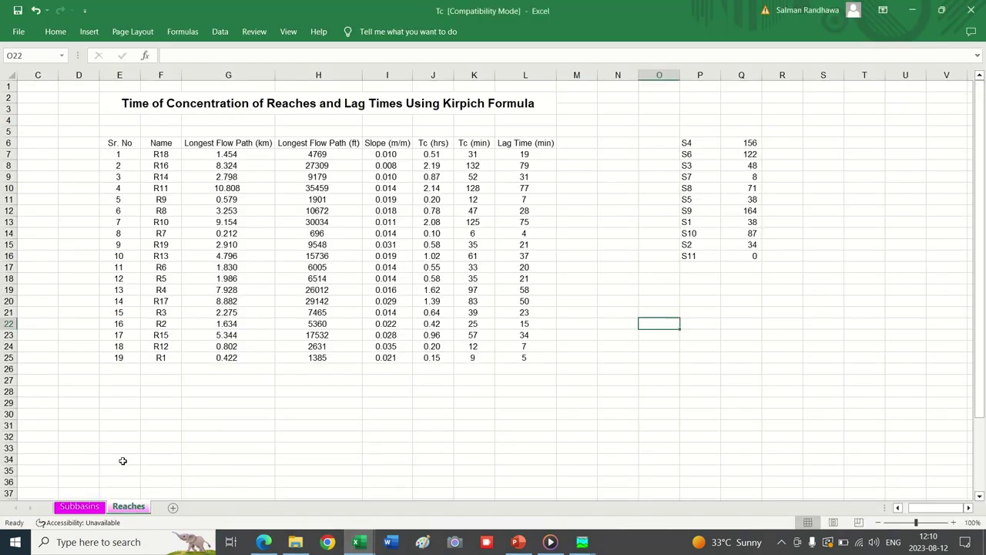
{"action": "left_click", "coordinate": [80, 507]}
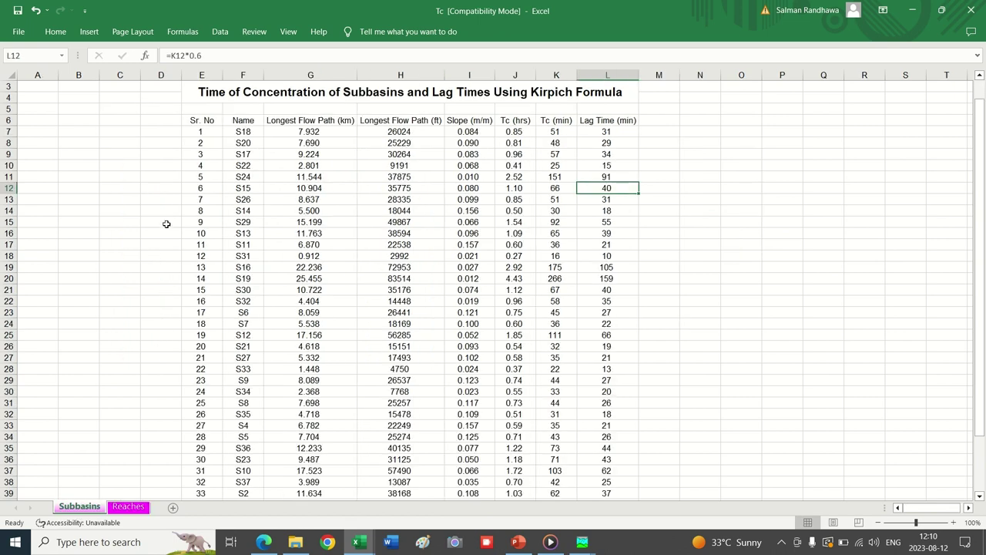
{"action": "right_click", "coordinate": [249, 131]}
{"action": "left_click", "coordinate": [269, 204]}
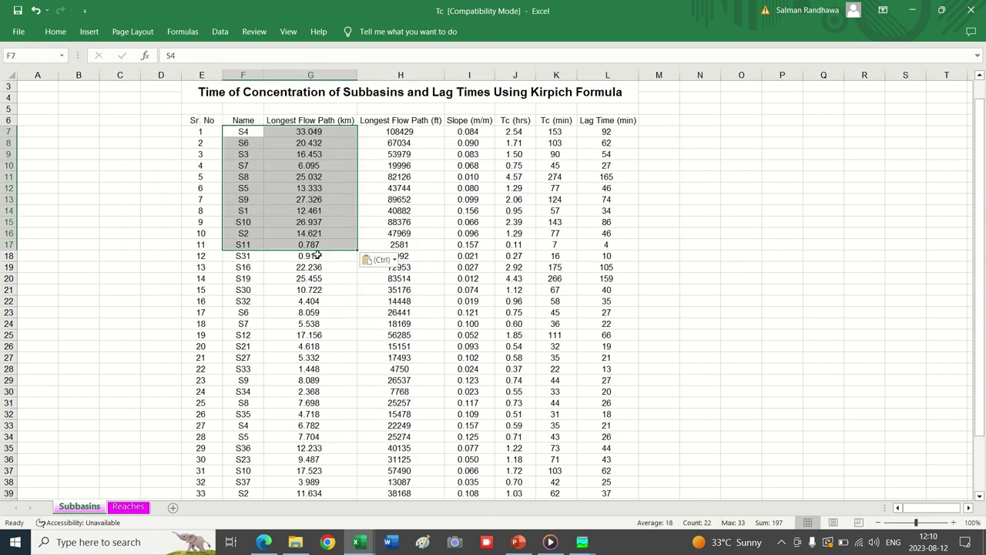
- Clear the leftover old subbasin data in cells F18 to L45
{"action": "scroll", "coordinate": [317, 255], "scroll_direction": "down", "scroll_amount": 2}
{"action": "left_click_drag", "start_coordinate": [242, 188], "coordinate": [611, 459]}
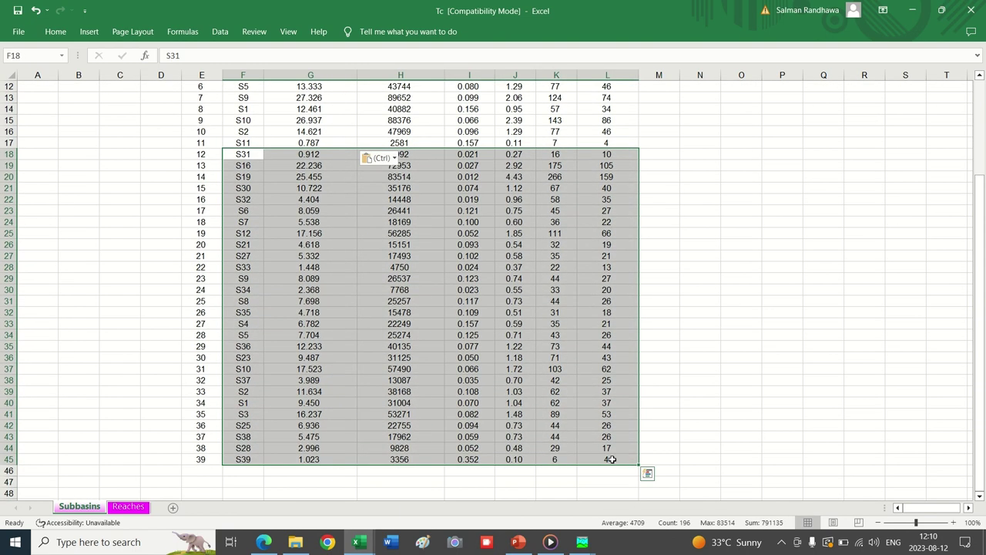
{"action": "key", "text": "Delete"}
{"action": "left_click", "coordinate": [409, 290]}
{"action": "scroll", "coordinate": [432, 339], "scroll_direction": "up", "scroll_amount": 4}
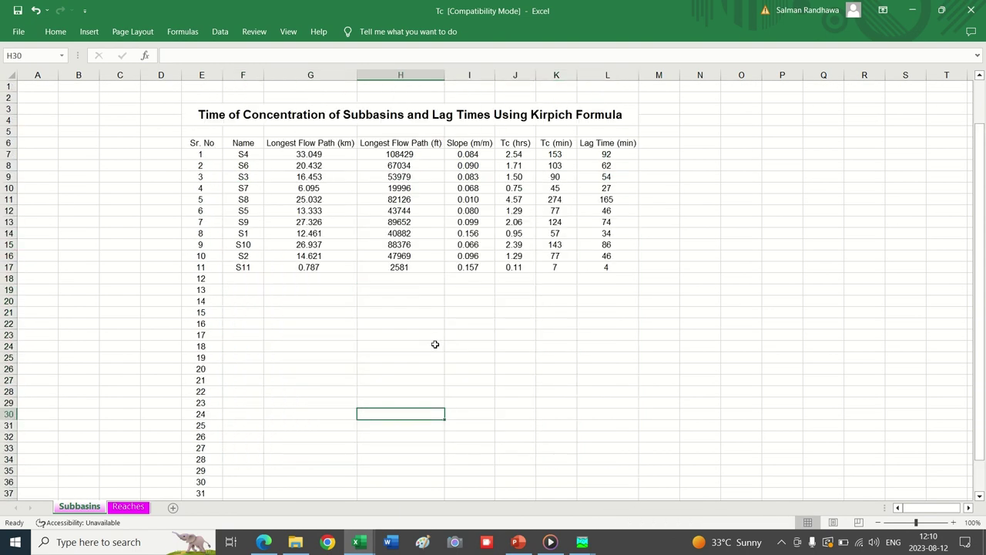
- Examine the conversion formulas in the Longest Flow Path (ft) column for several subbasins
{"action": "left_click", "coordinate": [362, 335]}
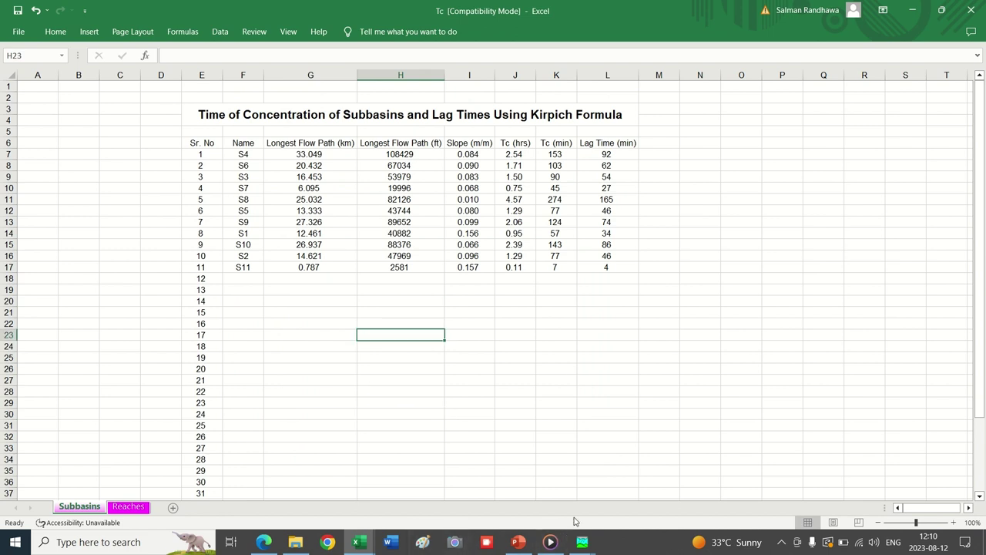
{"action": "left_click", "coordinate": [391, 237]}
{"action": "left_click", "coordinate": [400, 201]}
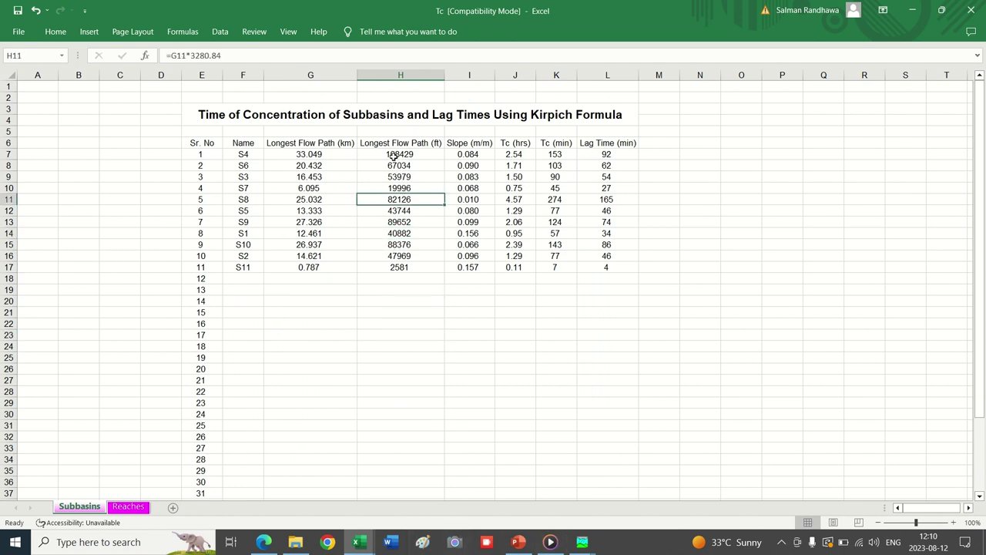
{"action": "left_click", "coordinate": [393, 156]}
{"action": "left_click", "coordinate": [388, 168]}
{"action": "left_click", "coordinate": [385, 210]}
{"action": "left_click", "coordinate": [391, 235]}
{"action": "left_click", "coordinate": [390, 268]}
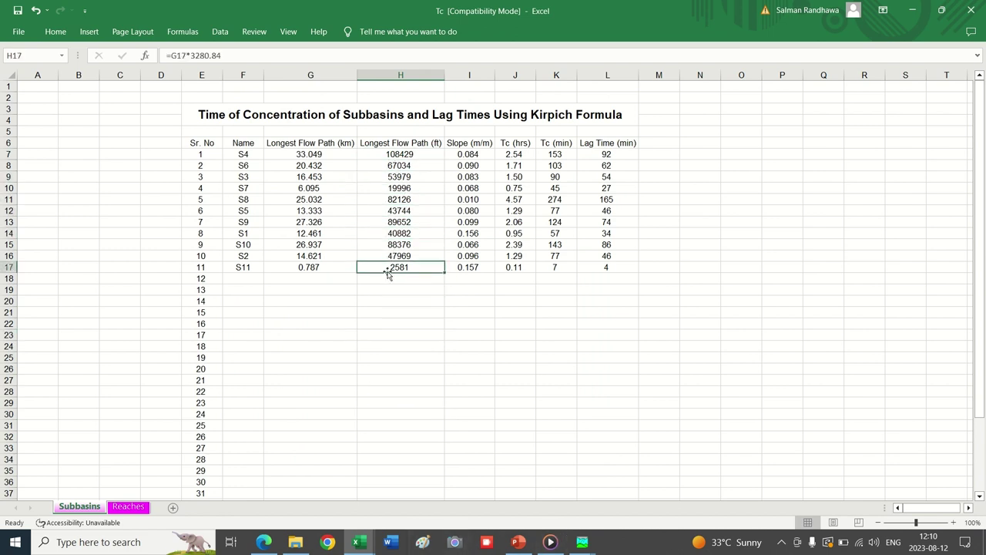
{"action": "left_click", "coordinate": [360, 313]}
- Copy the Longest Flowpath Slope values of all subbasins from the HEC-HMS Subbasin Characteristics table, then minimize it to return to Excel
{"action": "mouse_move", "coordinate": [583, 542]}
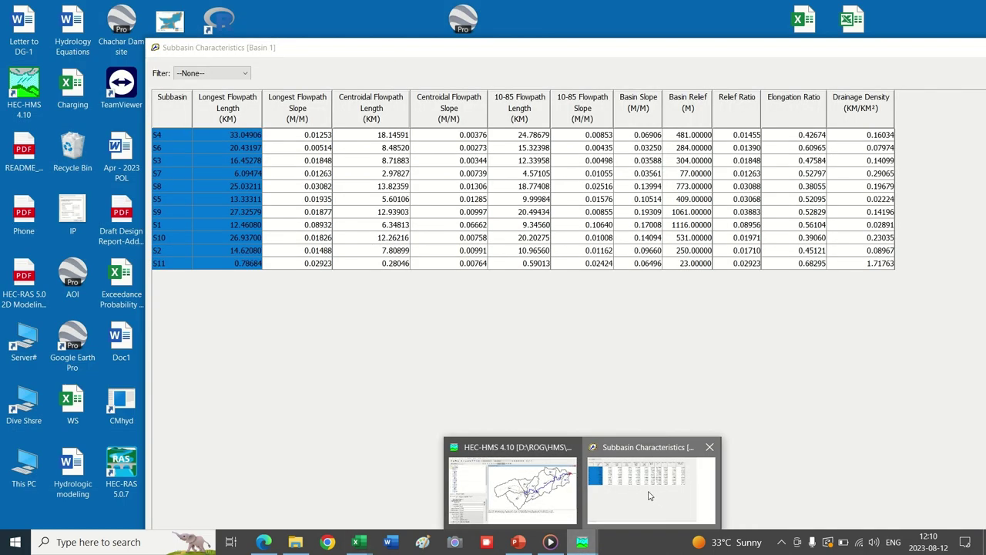
{"action": "left_click", "coordinate": [653, 495]}
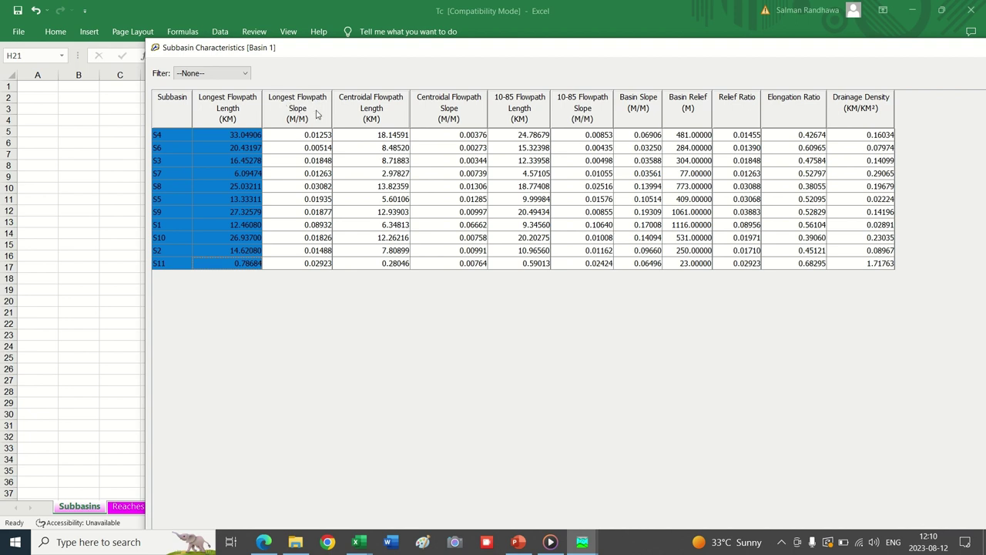
{"action": "left_click_drag", "start_coordinate": [299, 139], "coordinate": [309, 262]}
{"action": "right_click", "coordinate": [301, 249]}
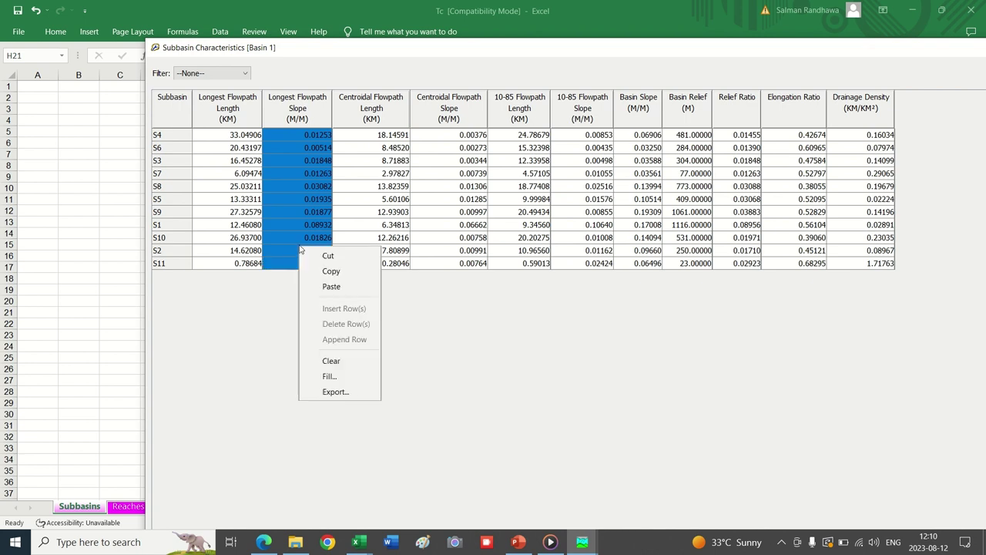
{"action": "left_click", "coordinate": [329, 271]}
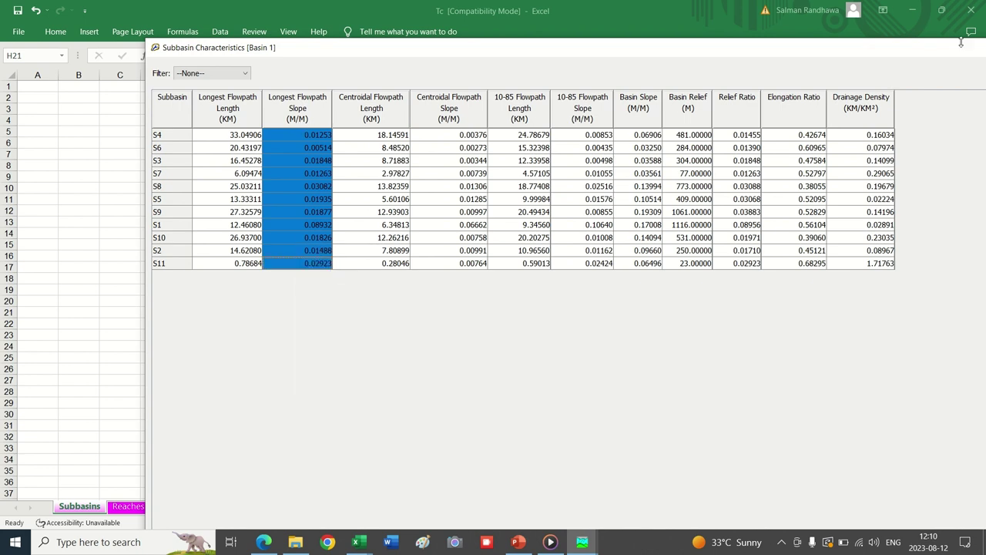
{"action": "double_click", "coordinate": [859, 53]}
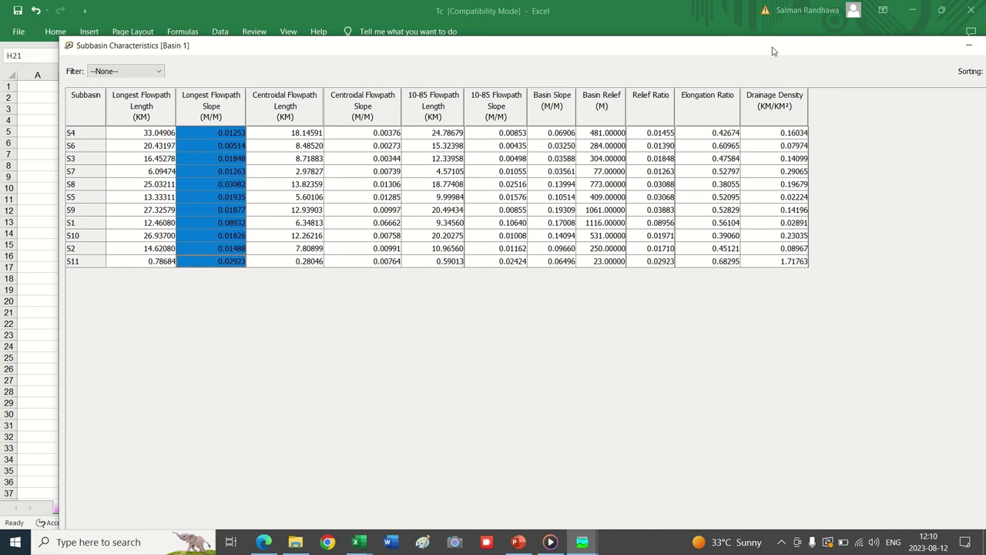
{"action": "left_click", "coordinate": [969, 48]}
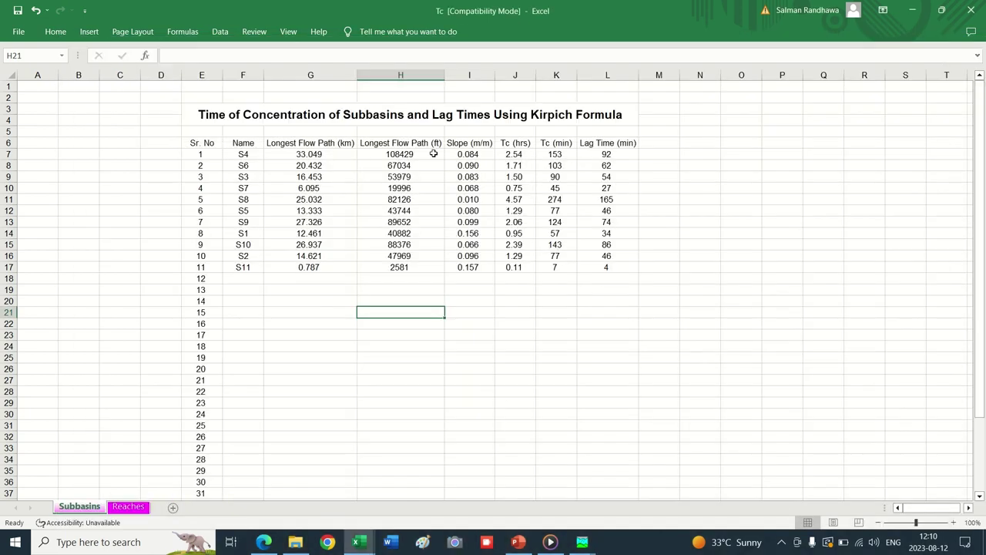
- Paste the copied flowpath slopes into the Slope (m/m) column of the Subbasins sheet from I7 and check the lag times
{"action": "right_click", "coordinate": [472, 153]}
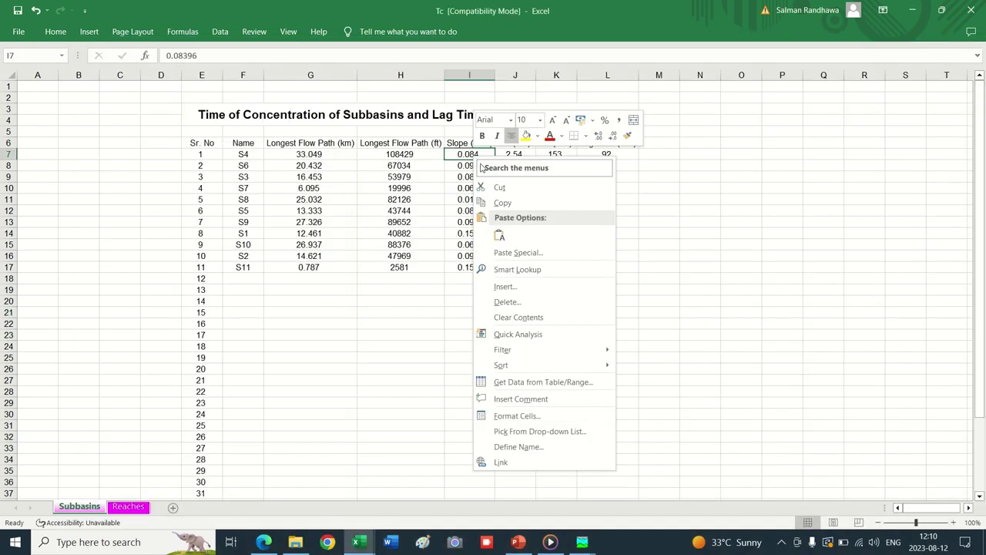
{"action": "left_click", "coordinate": [499, 234]}
{"action": "left_click", "coordinate": [475, 336]}
{"action": "left_click", "coordinate": [781, 278]}
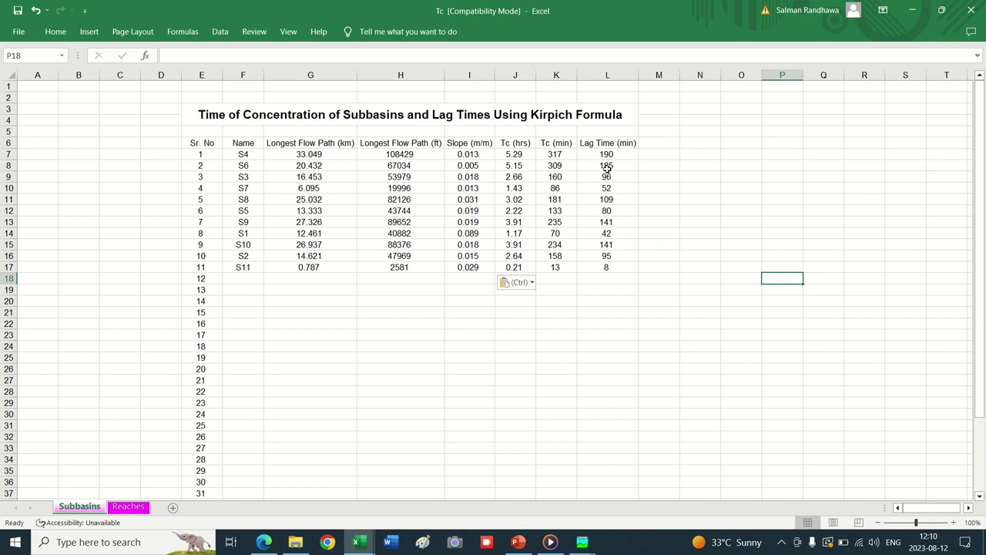
{"action": "left_click", "coordinate": [590, 148]}
{"action": "left_click", "coordinate": [599, 168]}
{"action": "left_click", "coordinate": [606, 232]}
{"action": "left_click", "coordinate": [691, 291]}
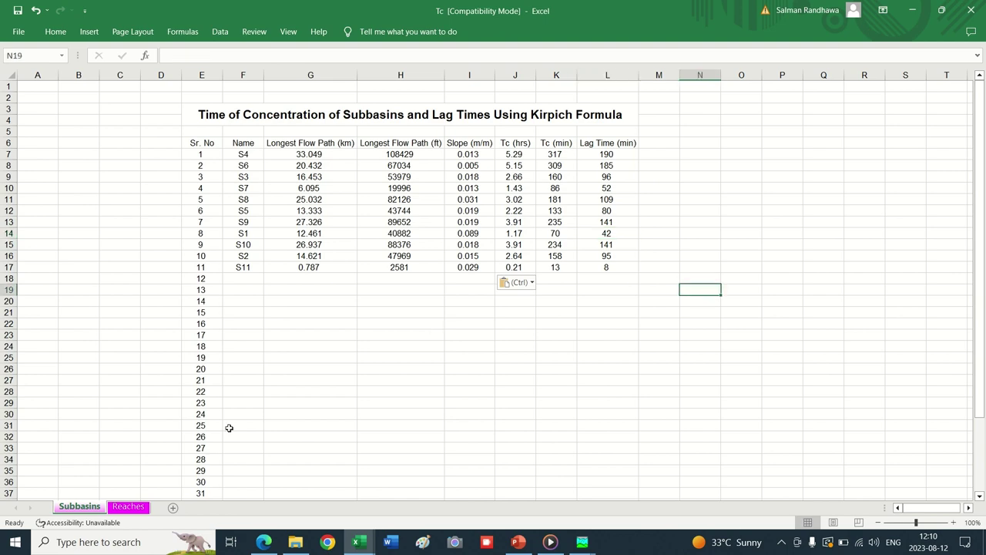
- Show the Reaches sheet of the Tc workbook and close the HEC-HMS Subbasin Characteristics table
{"action": "left_click", "coordinate": [128, 507]}
{"action": "left_click", "coordinate": [297, 415]}
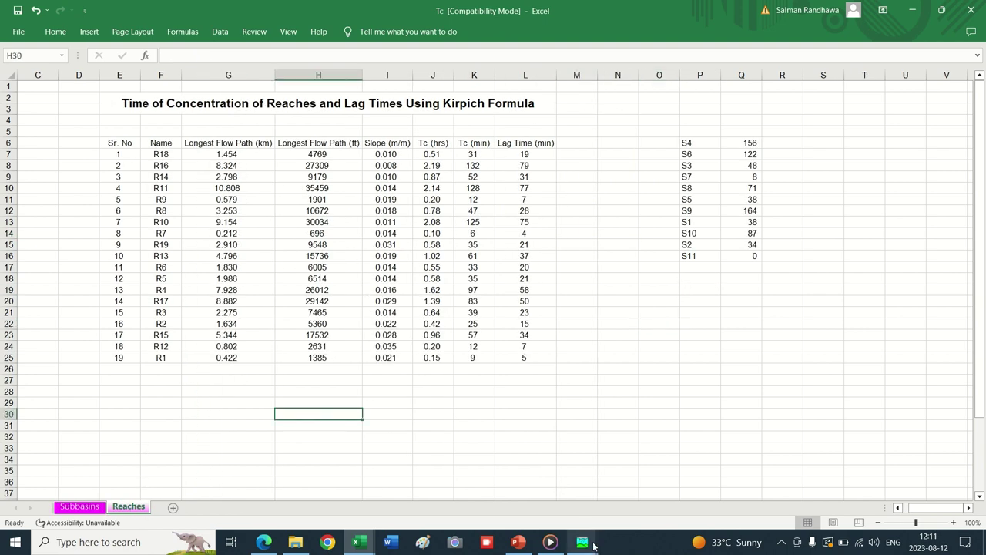
{"action": "mouse_move", "coordinate": [593, 545]}
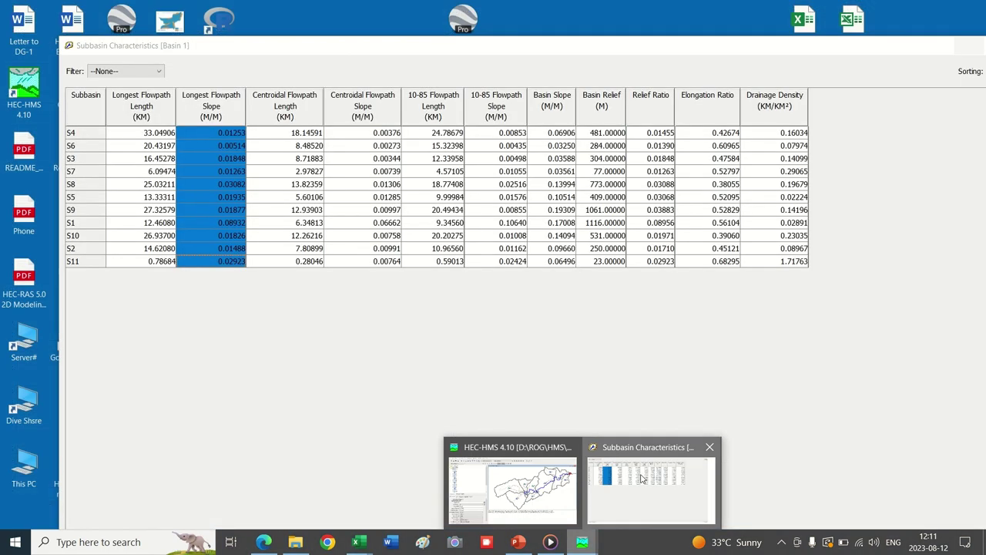
{"action": "left_click", "coordinate": [652, 481]}
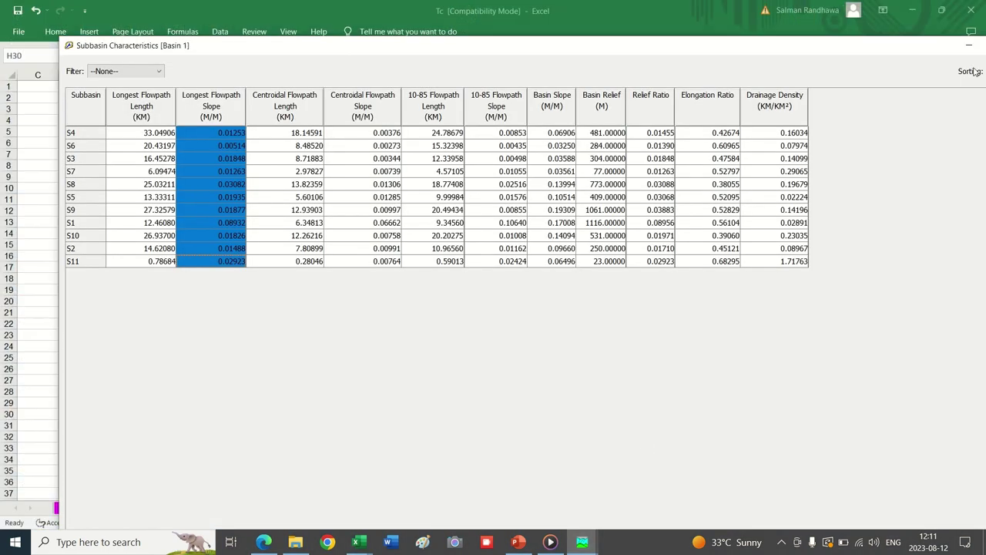
{"action": "left_click", "coordinate": [921, 46]}
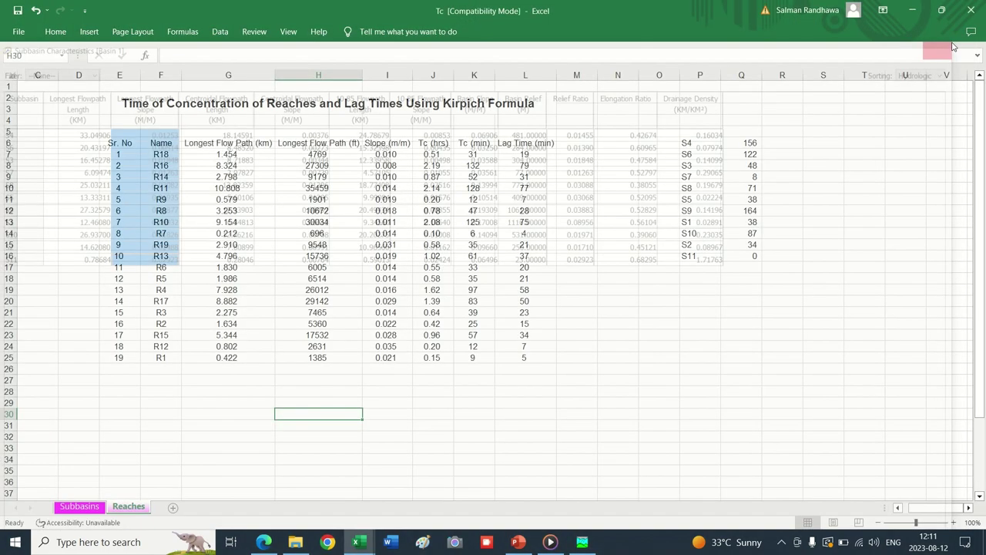
- Switch to the HEC-HMS main window and open the reach characteristics table for Basin 1
{"action": "left_click", "coordinate": [582, 541]}
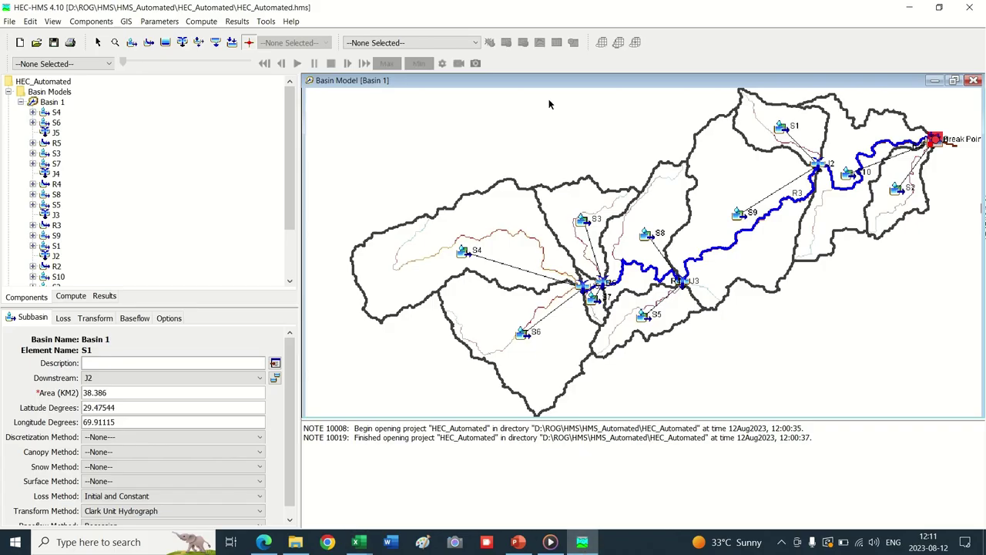
{"action": "left_click", "coordinate": [150, 28]}
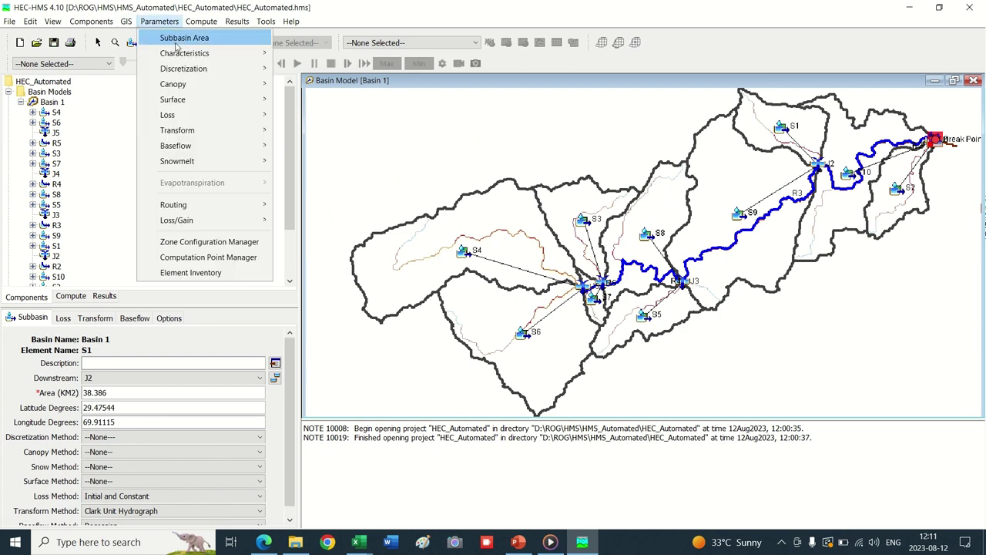
{"action": "mouse_move", "coordinate": [179, 51]}
{"action": "left_click", "coordinate": [297, 70]}
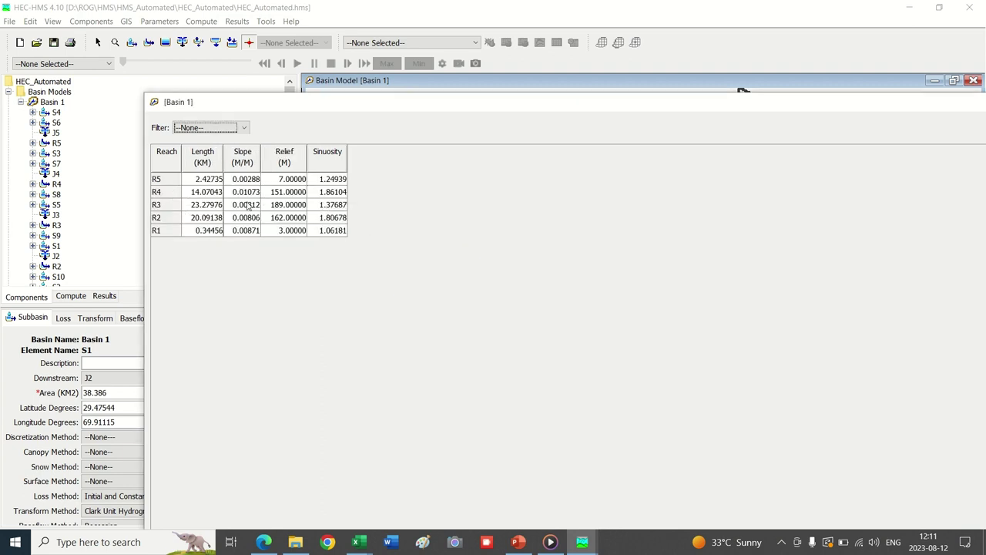
- Copy the names and lengths of all reaches, R5 to R1, from the reach characteristics table
{"action": "left_click_drag", "start_coordinate": [163, 181], "coordinate": [194, 220]}
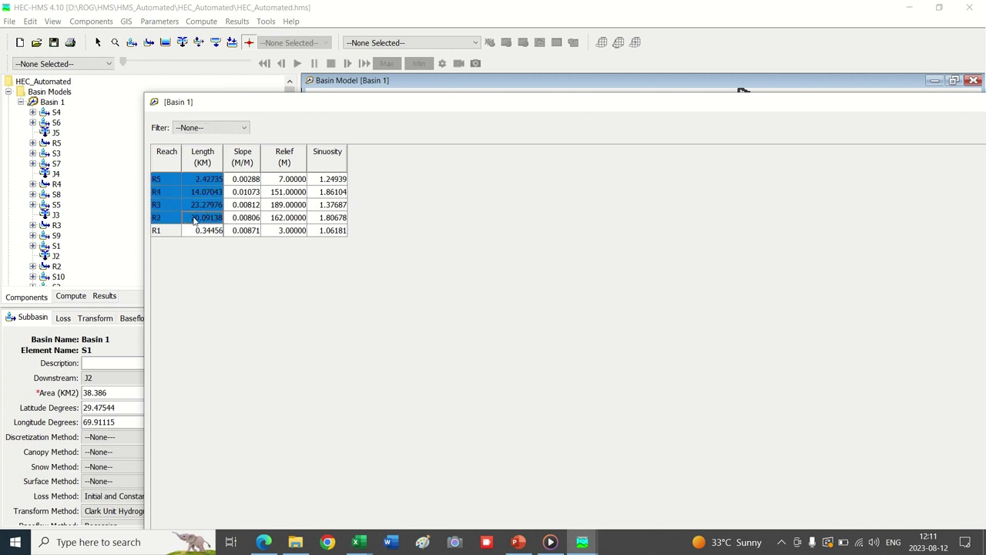
{"action": "left_click_drag", "start_coordinate": [171, 184], "coordinate": [203, 229]}
{"action": "right_click", "coordinate": [203, 229]}
{"action": "left_click", "coordinate": [234, 256]}
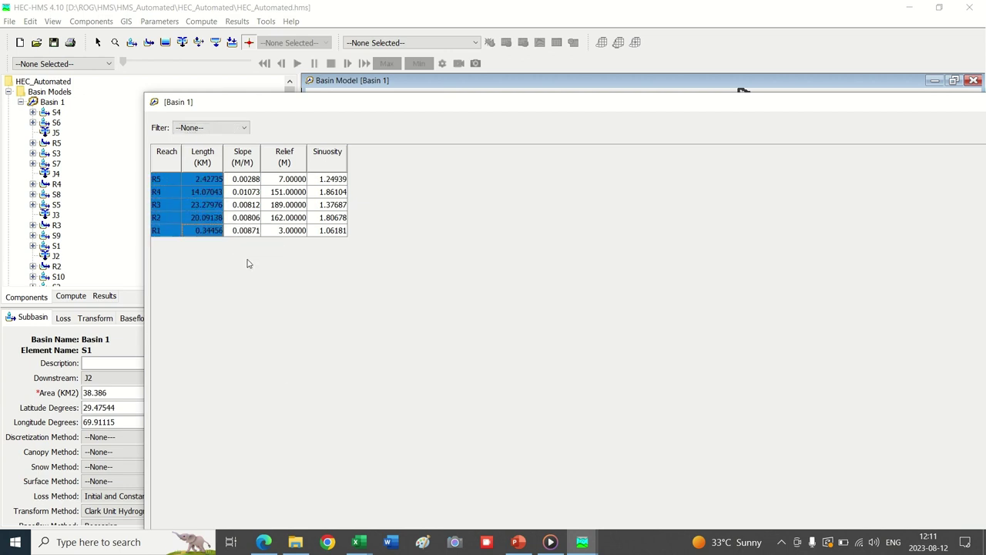
- Switch to the Tc workbook in Excel and paste the reach names and lengths into the Reaches sheet starting at F7
{"action": "mouse_move", "coordinate": [383, 543]}
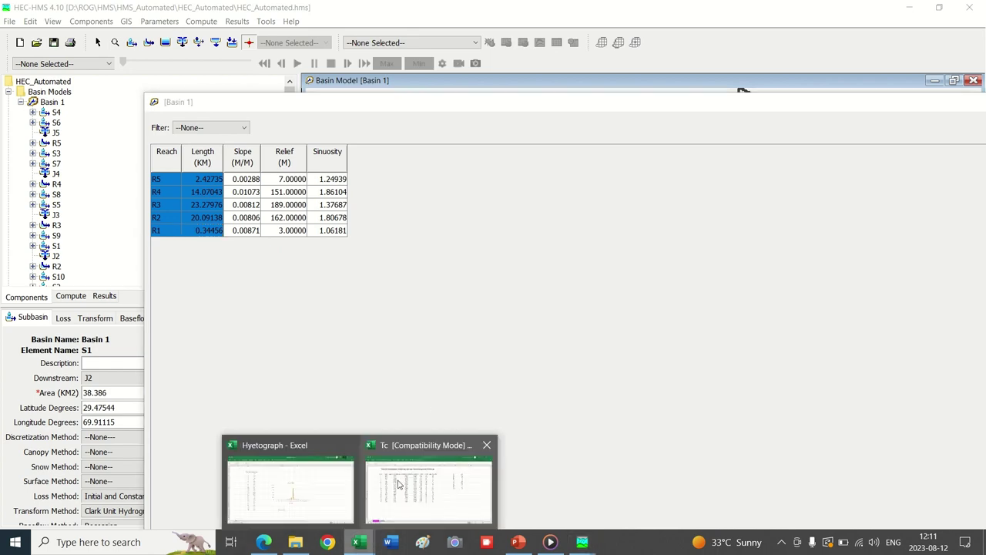
{"action": "left_click", "coordinate": [393, 483]}
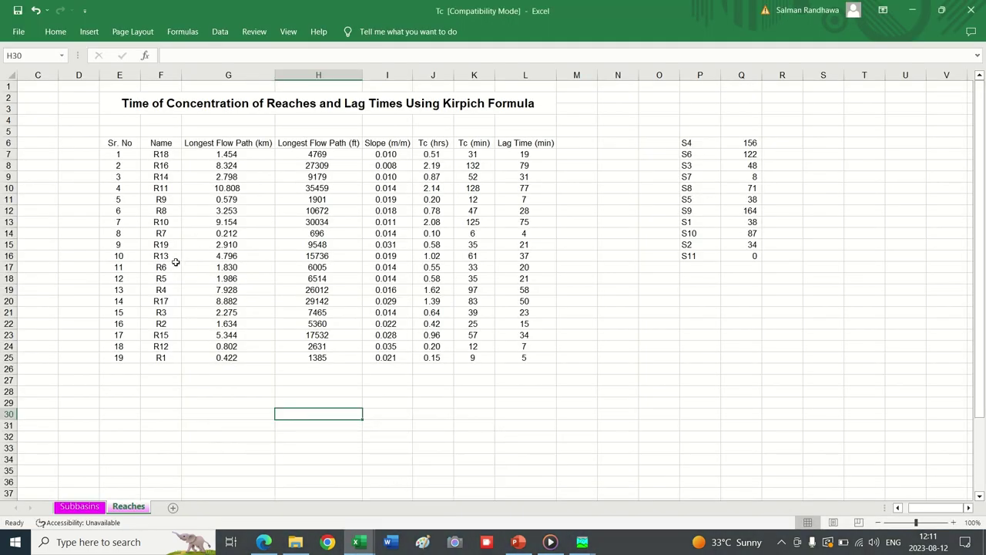
{"action": "right_click", "coordinate": [163, 153]}
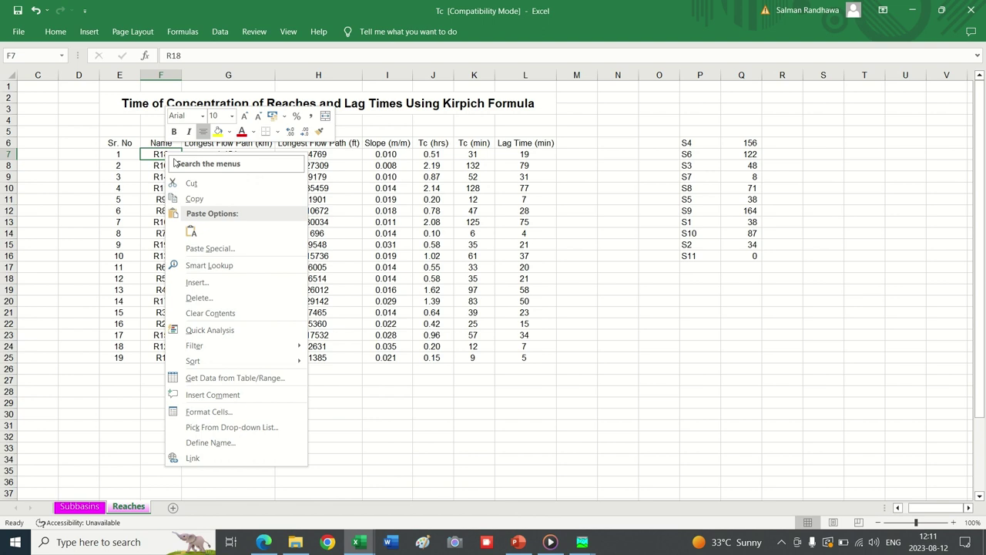
{"action": "left_click", "coordinate": [188, 225]}
- Clear the leftover old reach data in cells F12 to L25 of the Reaches sheet
{"action": "left_click_drag", "start_coordinate": [165, 213], "coordinate": [518, 358]}
{"action": "key", "text": "Delete"}
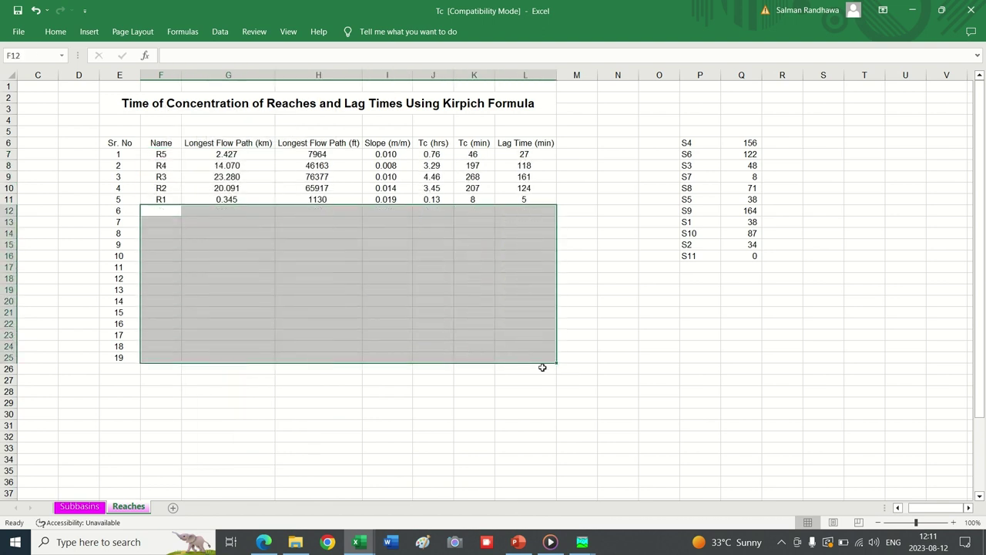
{"action": "left_click", "coordinate": [357, 411]}
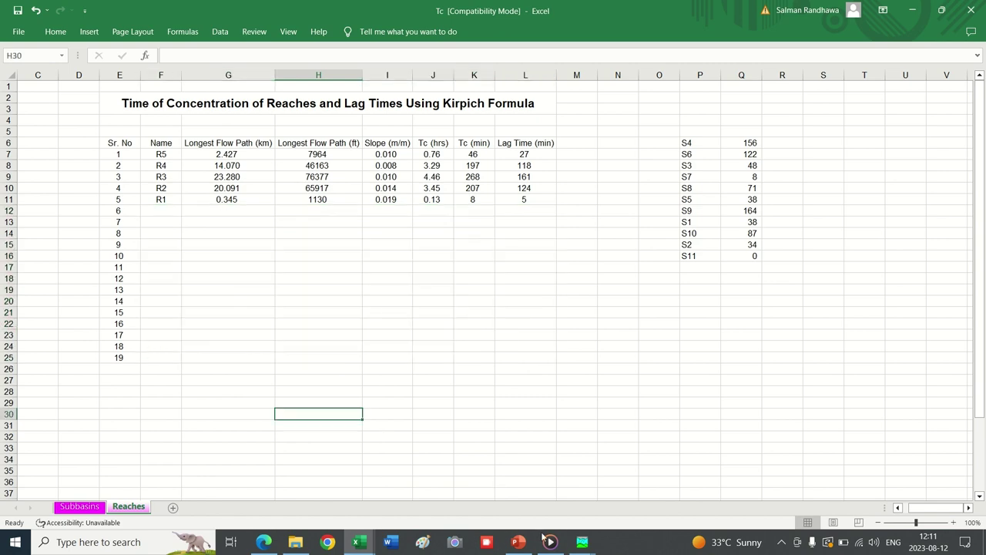
- Return to the HEC-HMS reach characteristics table and copy the Slope values of all reaches
{"action": "mouse_move", "coordinate": [581, 541]}
{"action": "left_click", "coordinate": [688, 476]}
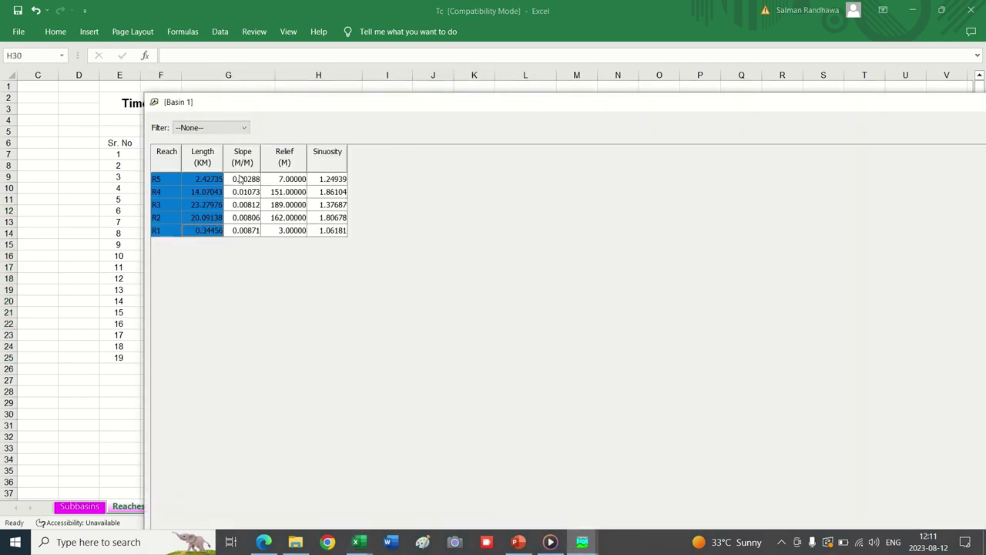
{"action": "left_click_drag", "start_coordinate": [240, 178], "coordinate": [245, 242]}
{"action": "right_click", "coordinate": [248, 233]}
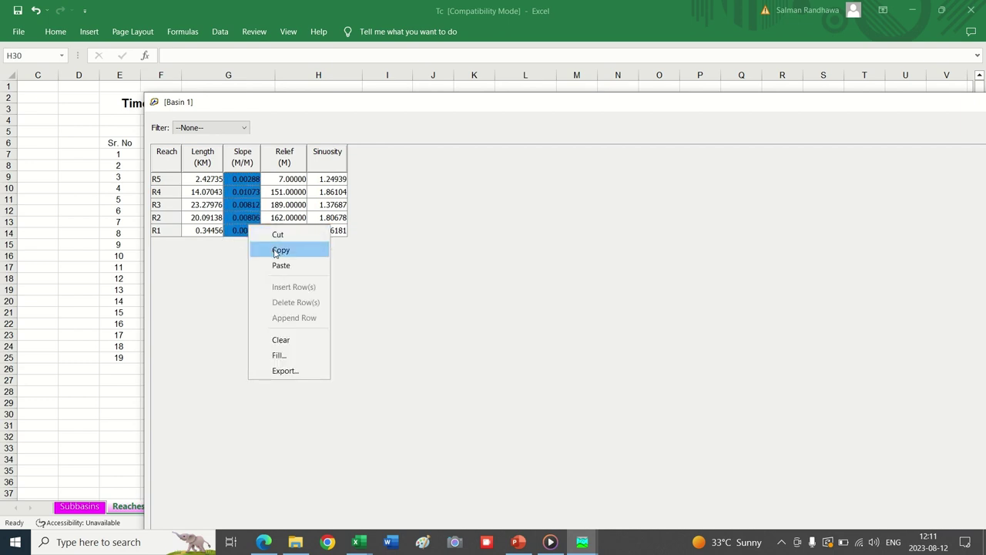
{"action": "left_click", "coordinate": [278, 249]}
- Switch back to the Tc workbook and paste the reach slopes into the Slope (m/m) column starting at I7
{"action": "mouse_move", "coordinate": [358, 542]}
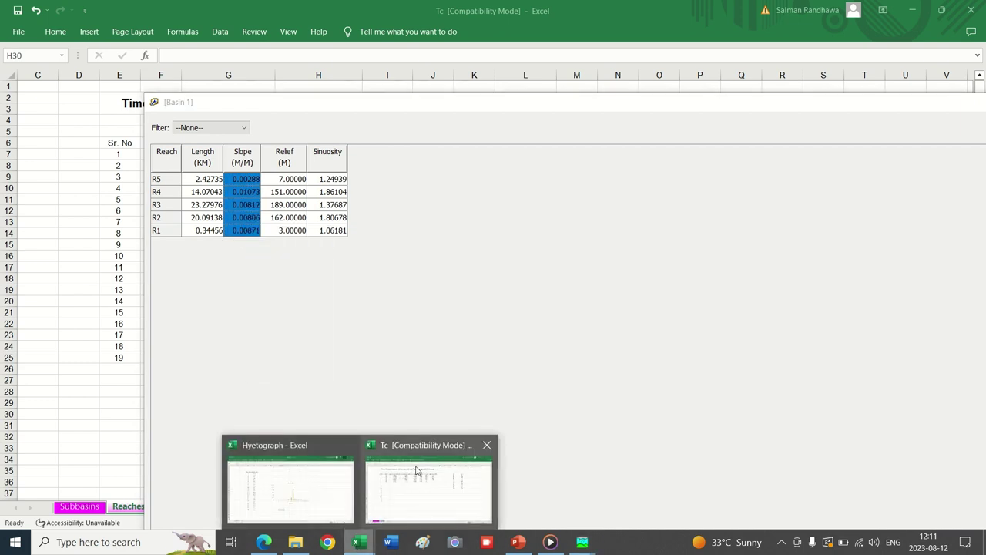
{"action": "left_click", "coordinate": [416, 473]}
{"action": "right_click", "coordinate": [383, 154]}
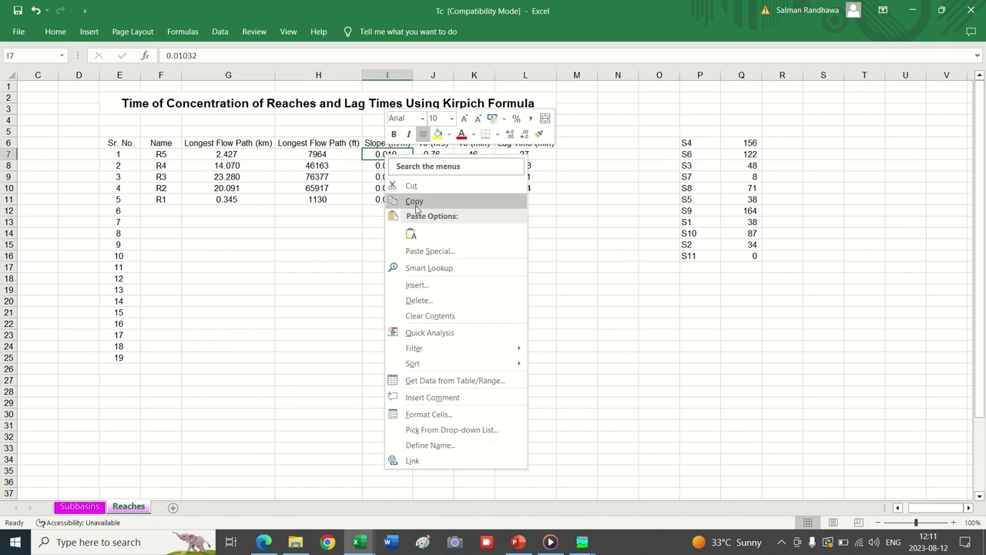
{"action": "left_click", "coordinate": [408, 233]}
{"action": "left_click", "coordinate": [380, 316]}
{"action": "left_click", "coordinate": [561, 258]}
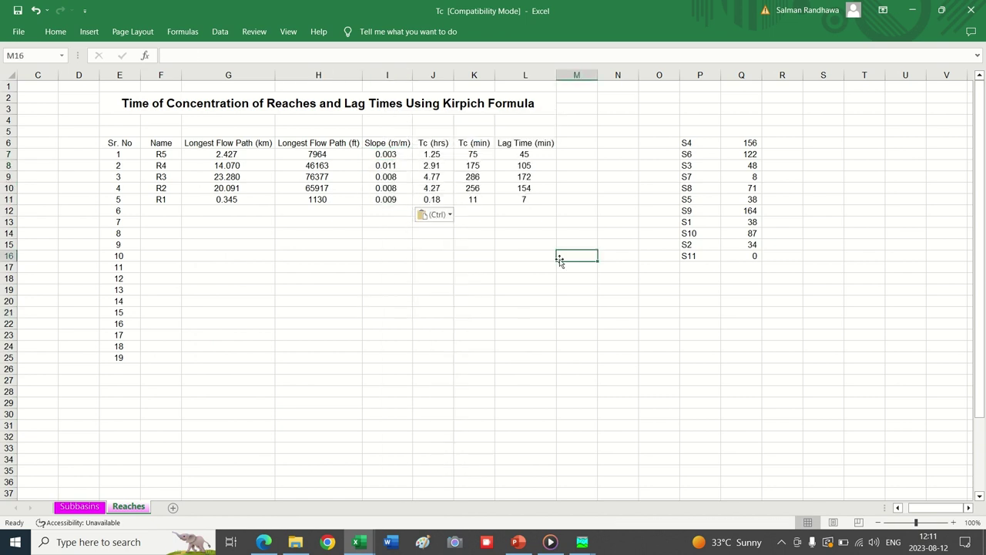
- Examine the Lag Time (min) values and formulas of the reaches R5 to R1
{"action": "left_click", "coordinate": [516, 176]}
{"action": "left_click", "coordinate": [527, 154]}
{"action": "left_click", "coordinate": [525, 176]}
{"action": "left_click", "coordinate": [525, 189]}
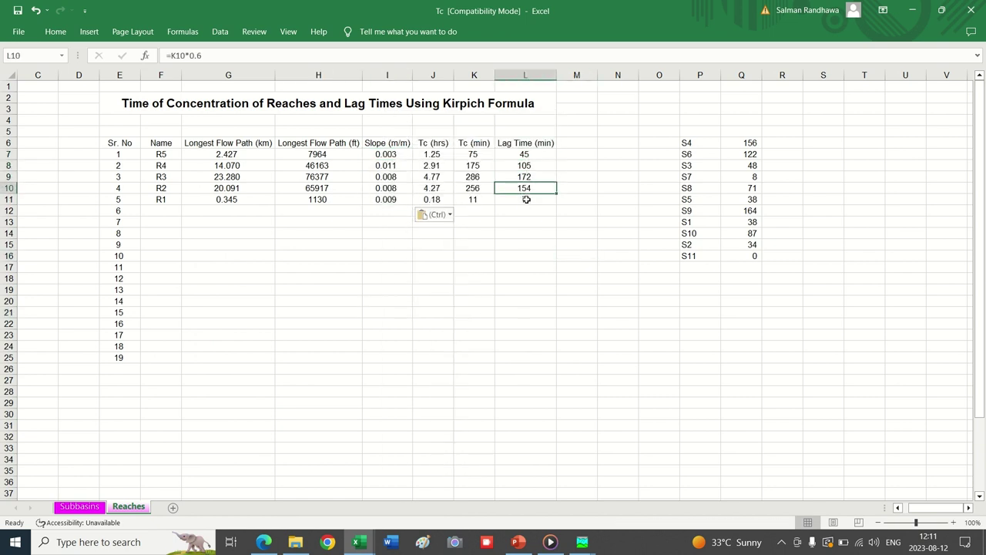
{"action": "left_click", "coordinate": [521, 210]}
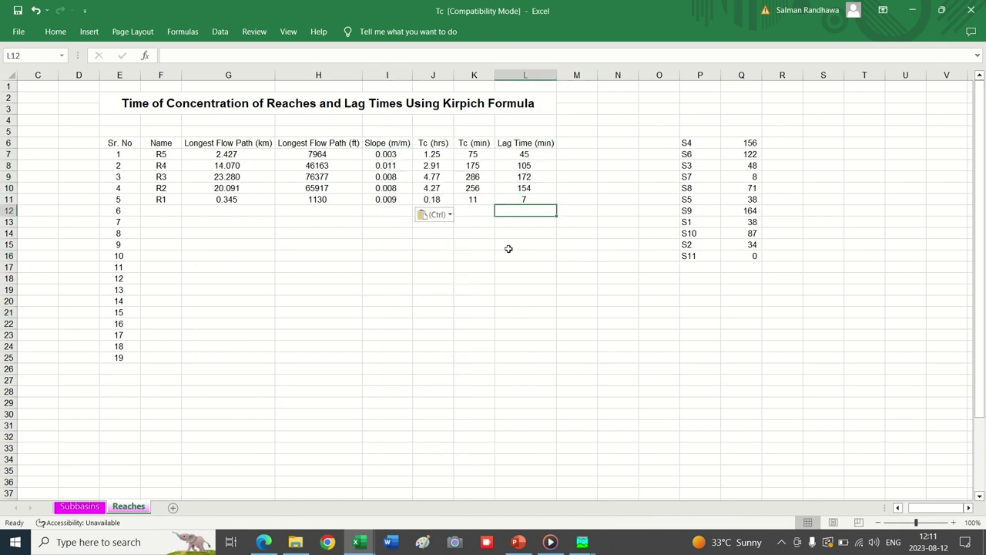
{"action": "left_click", "coordinate": [516, 176]}
{"action": "left_click", "coordinate": [516, 164]}
{"action": "left_click", "coordinate": [514, 154]}
{"action": "left_click", "coordinate": [500, 211]}
- Close the HEC-HMS reach characteristics table and switch to the main HEC-HMS project window
{"action": "left_click", "coordinate": [583, 542]}
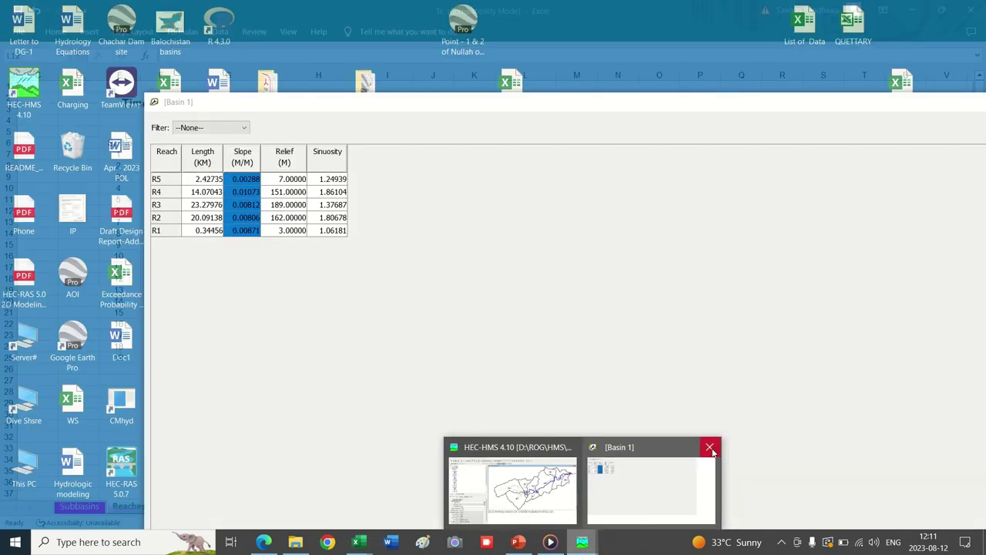
{"action": "left_click", "coordinate": [709, 447]}
{"action": "left_click", "coordinate": [578, 486]}
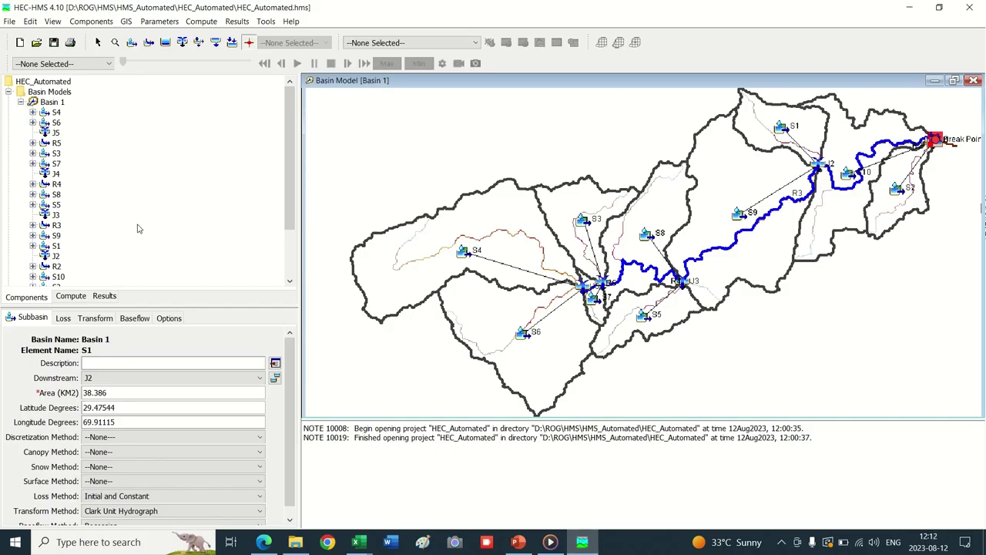
- Change the loss method of subbasin S1 to SCS Curve Number and accept the loss of its current data
{"action": "scroll", "coordinate": [135, 228], "scroll_direction": "down", "scroll_amount": 3}
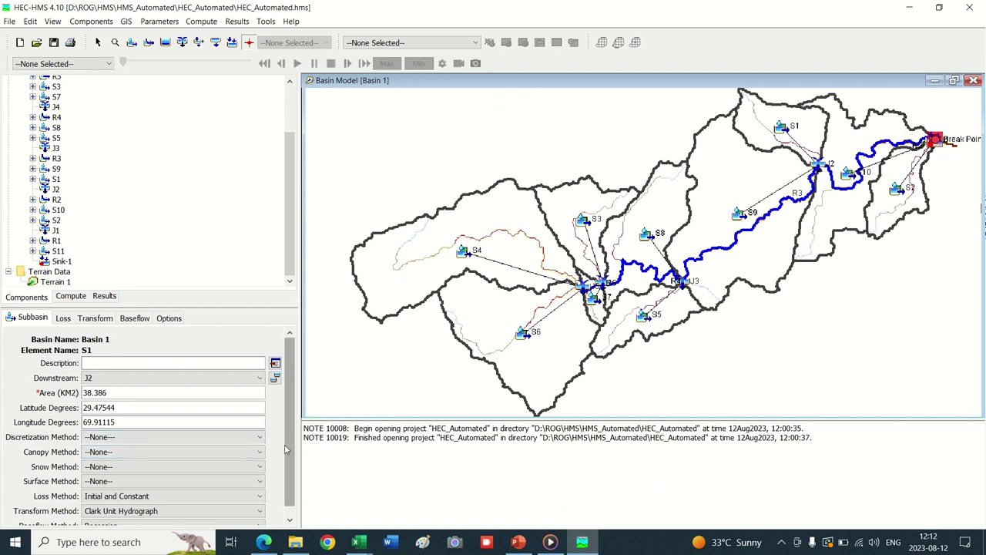
{"action": "scroll", "coordinate": [293, 450], "scroll_direction": "down", "scroll_amount": 1}
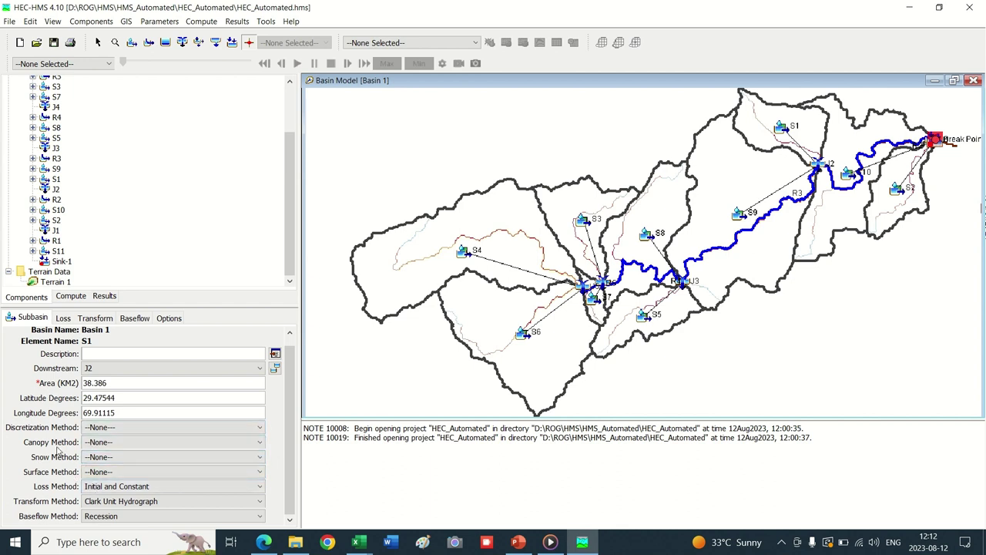
{"action": "left_click", "coordinate": [135, 492]}
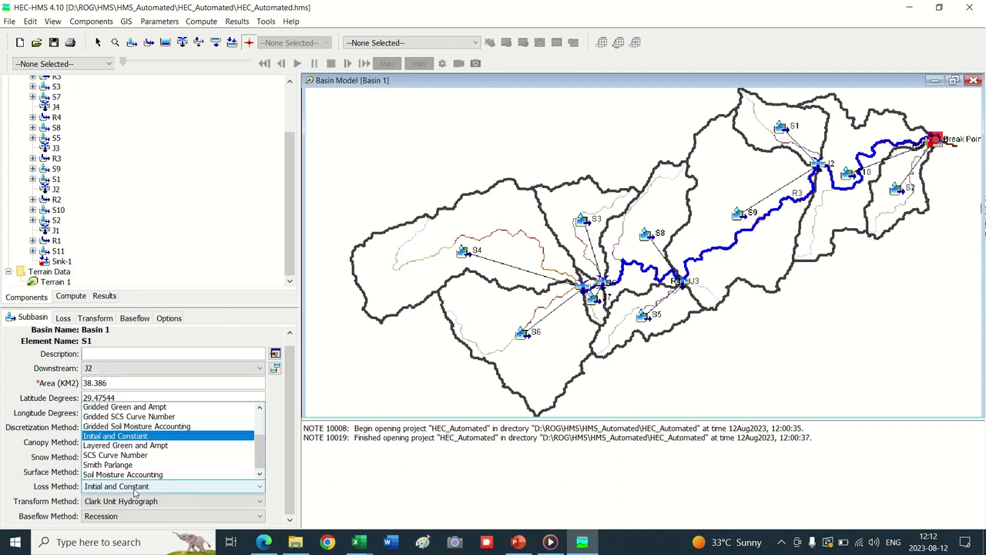
{"action": "left_click", "coordinate": [116, 450]}
{"action": "left_click", "coordinate": [114, 447]}
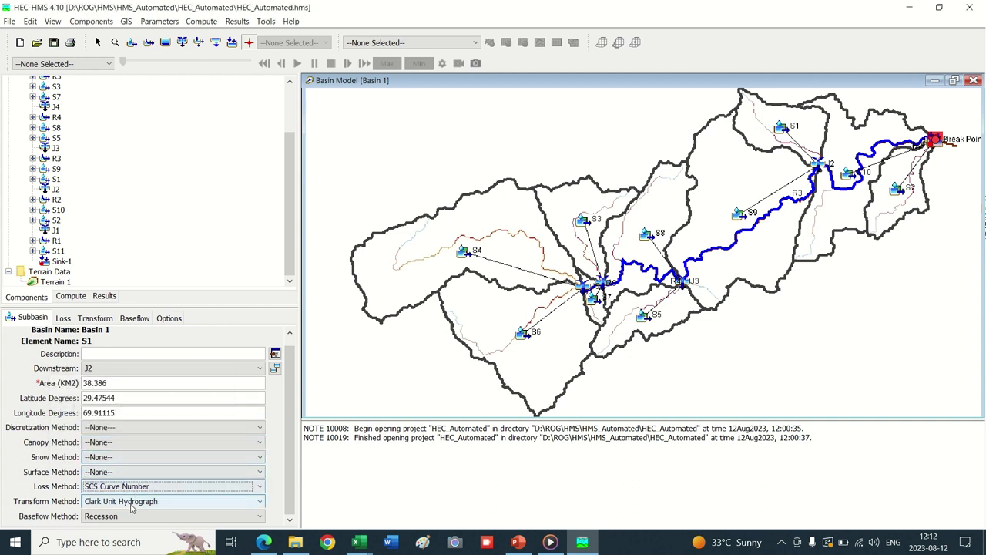
- Change the transform method of subbasin S1 to SCS Unit Hydrograph and accept the method change
{"action": "left_click", "coordinate": [126, 507]}
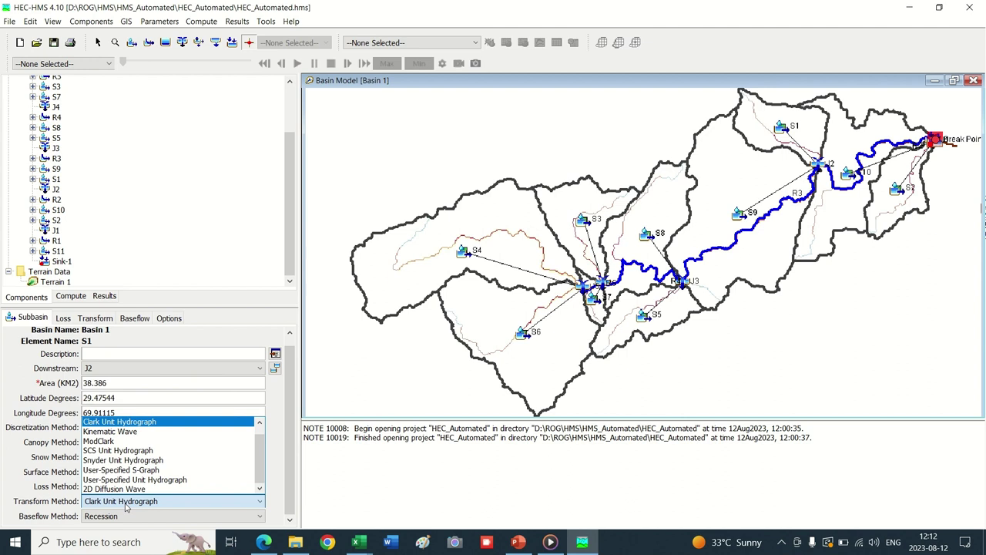
{"action": "left_click", "coordinate": [121, 451]}
{"action": "left_click", "coordinate": [115, 448]}
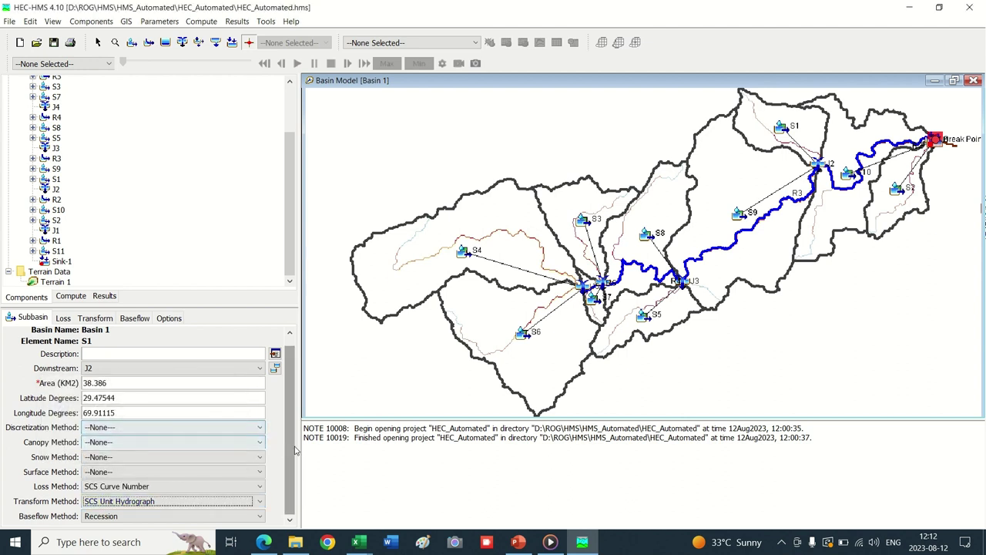
- Set the baseflow method of subbasin S1 to None and accept the method change
{"action": "left_click", "coordinate": [212, 516]}
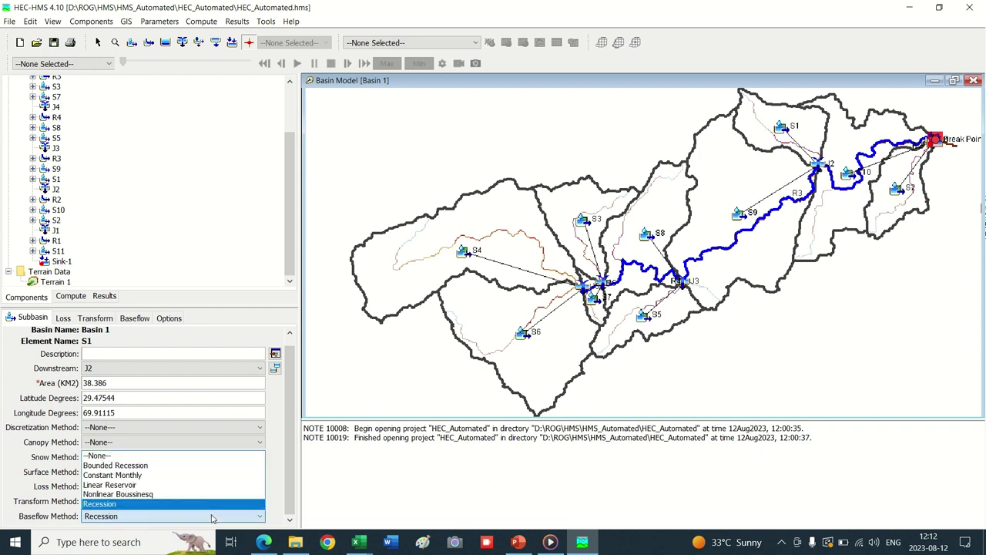
{"action": "left_click", "coordinate": [166, 456]}
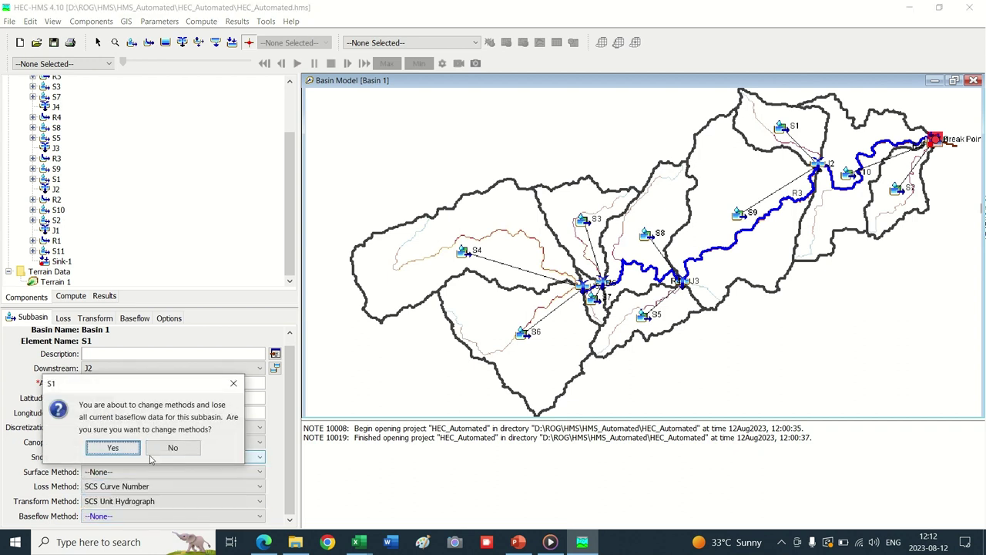
{"action": "left_click", "coordinate": [116, 448]}
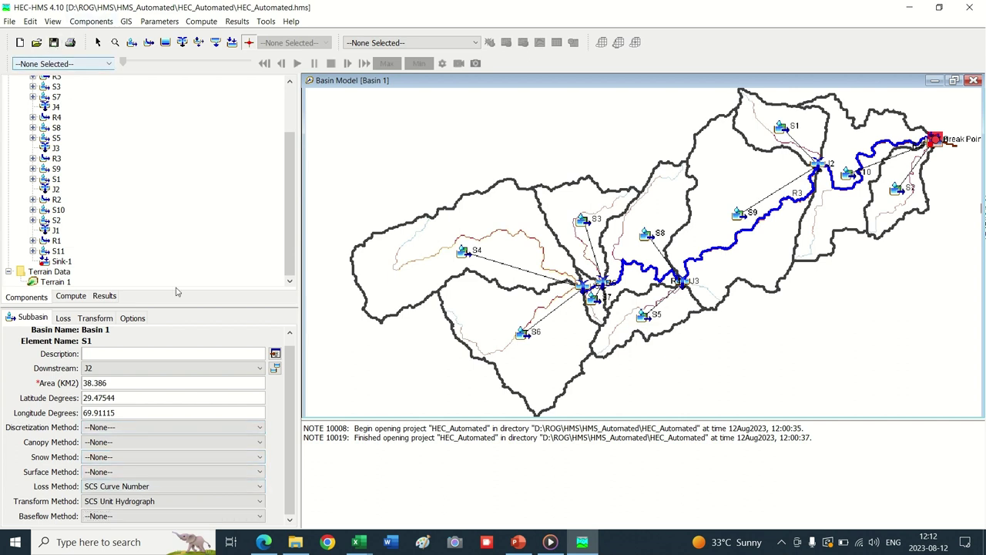
- Set the discretization method of subbasin S1 to Structured and save the project
{"action": "left_click", "coordinate": [175, 428]}
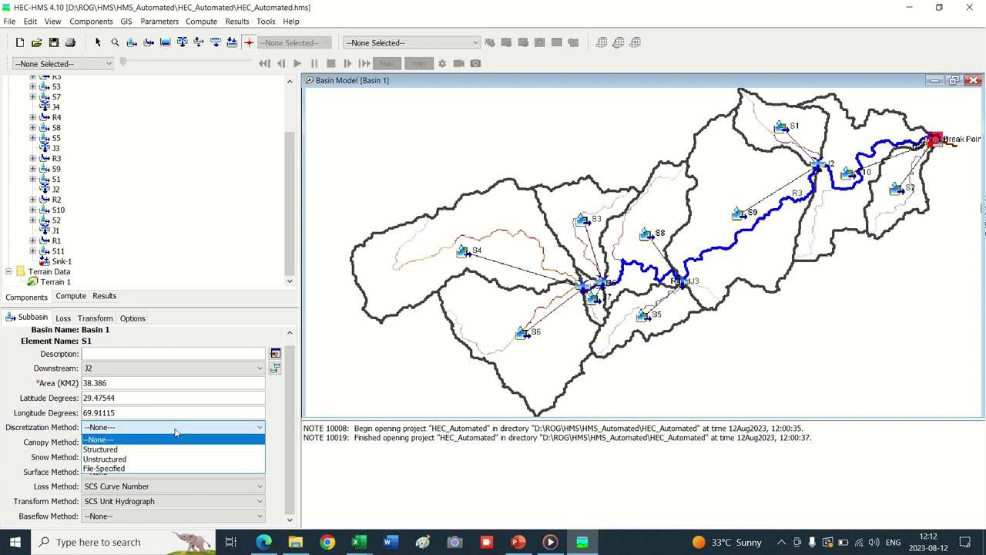
{"action": "left_click", "coordinate": [172, 448]}
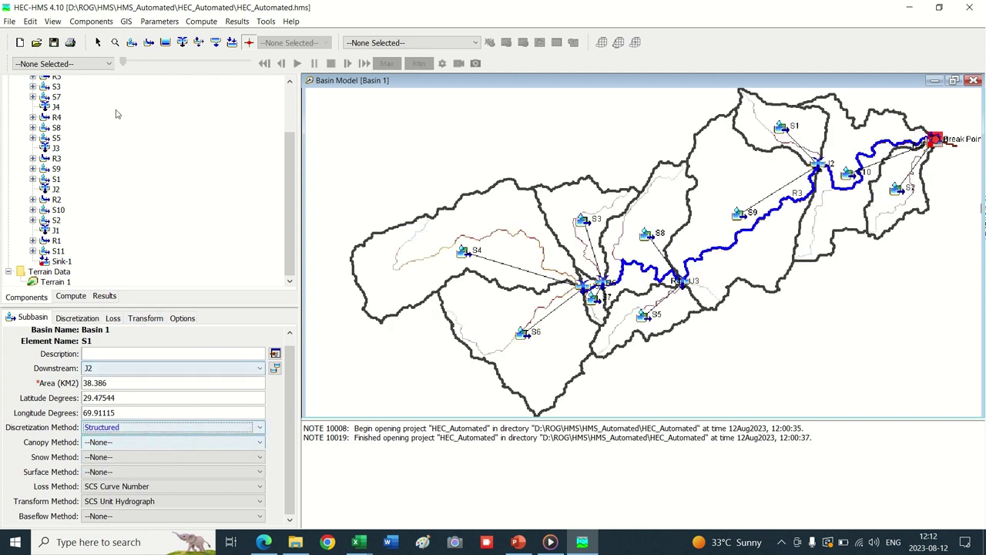
{"action": "left_click", "coordinate": [53, 44]}
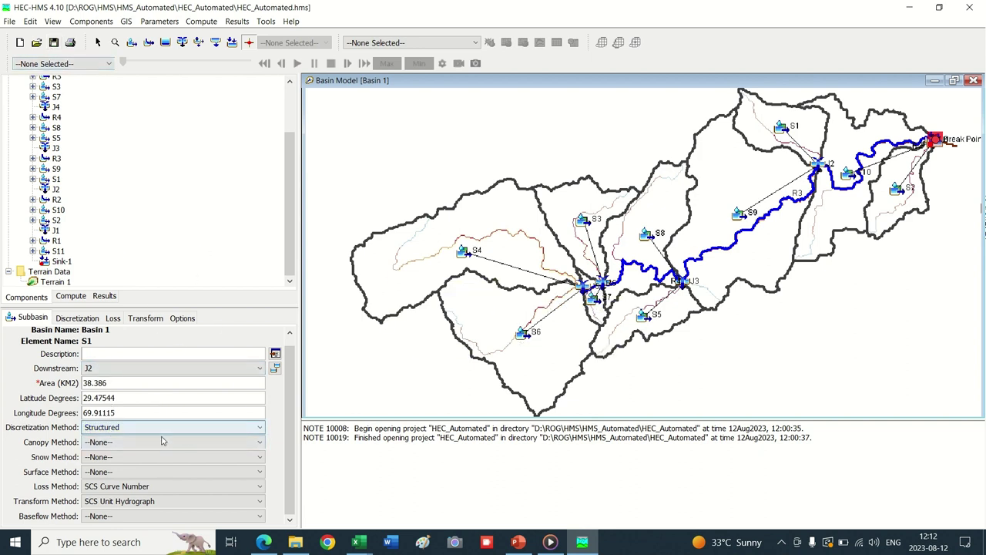
- Set the projection of S1's structured discretization to UTM 42 N
{"action": "left_click", "coordinate": [80, 318]}
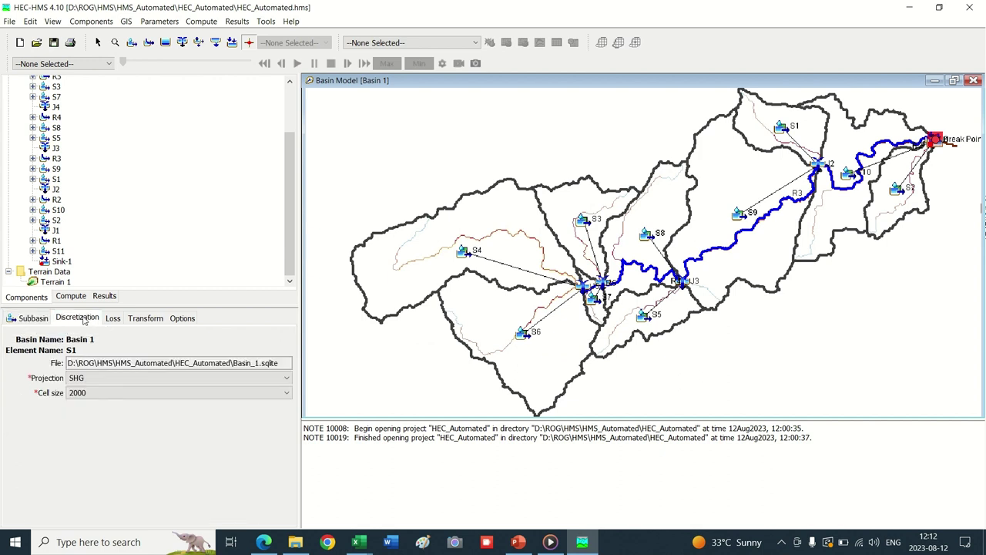
{"action": "left_click", "coordinate": [129, 379]}
{"action": "scroll", "coordinate": [116, 443], "scroll_direction": "down", "scroll_amount": 3}
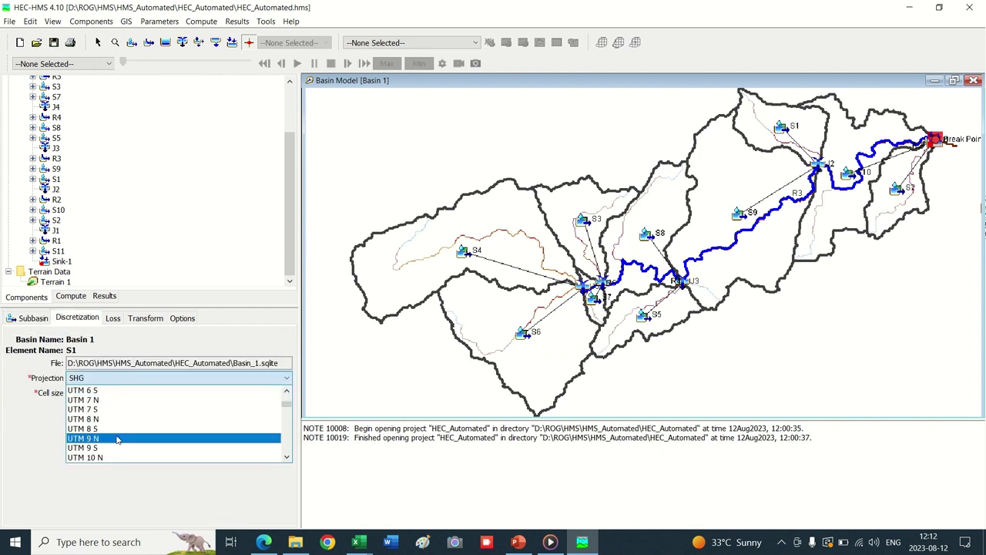
{"action": "scroll", "coordinate": [115, 446], "scroll_direction": "down", "scroll_amount": 10}
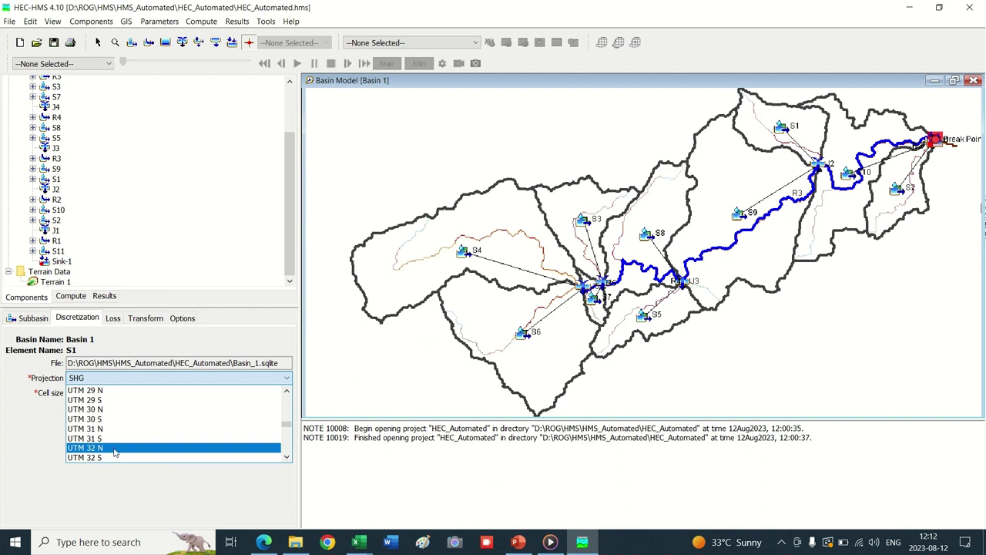
{"action": "scroll", "coordinate": [114, 447], "scroll_direction": "down", "scroll_amount": 3}
{"action": "scroll", "coordinate": [116, 445], "scroll_direction": "down", "scroll_amount": 4}
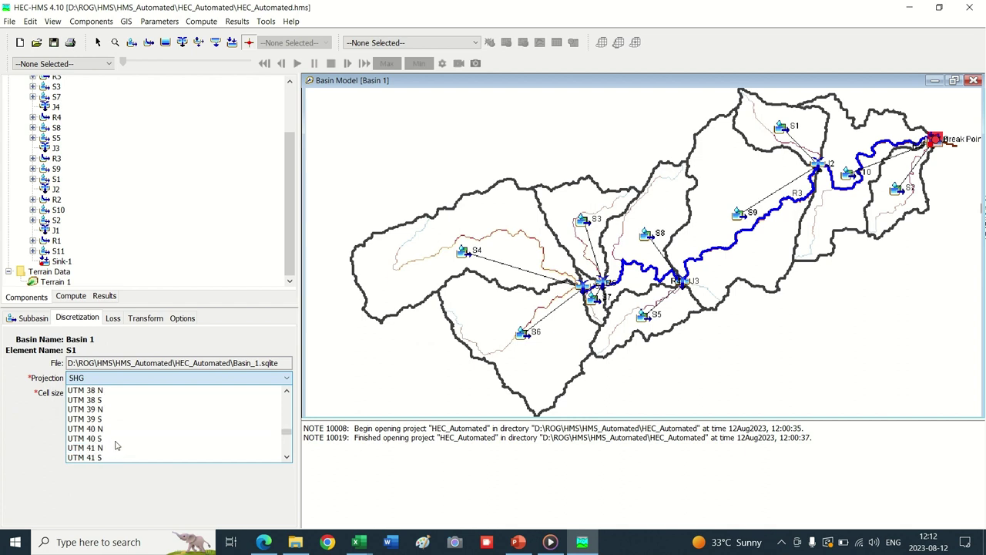
{"action": "left_click", "coordinate": [101, 439]}
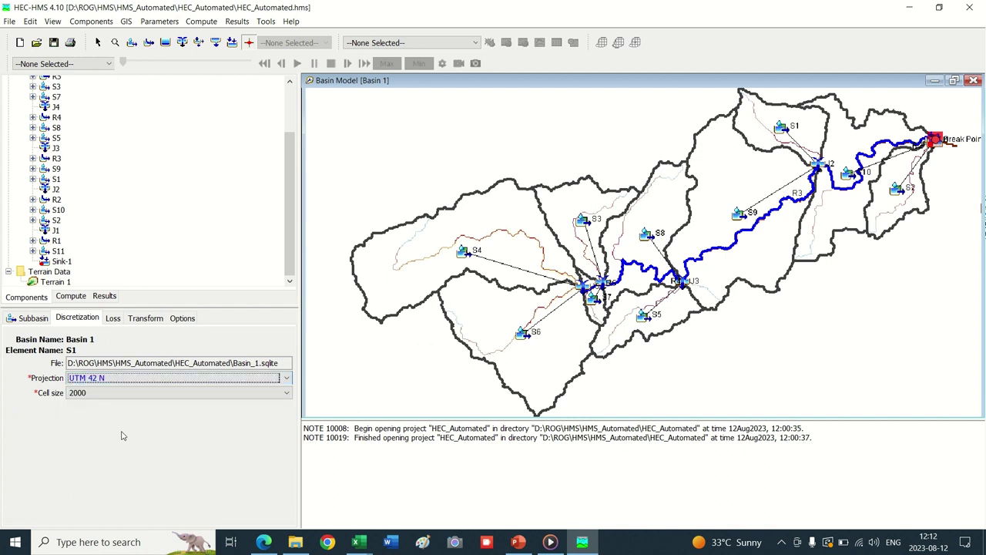
- Set the discretization cell size of S1 to 5000 and save the project
{"action": "left_click", "coordinate": [96, 394]}
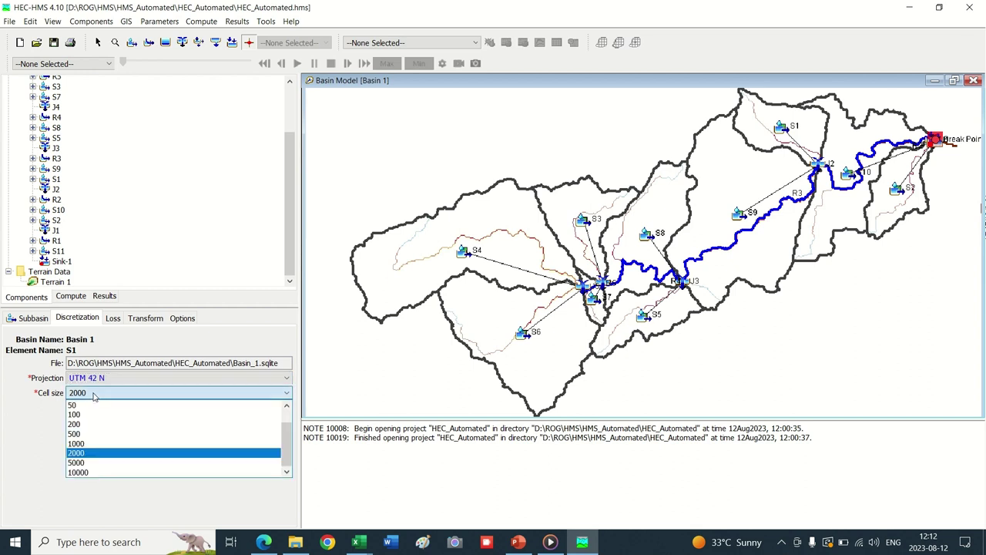
{"action": "left_click", "coordinate": [95, 463]}
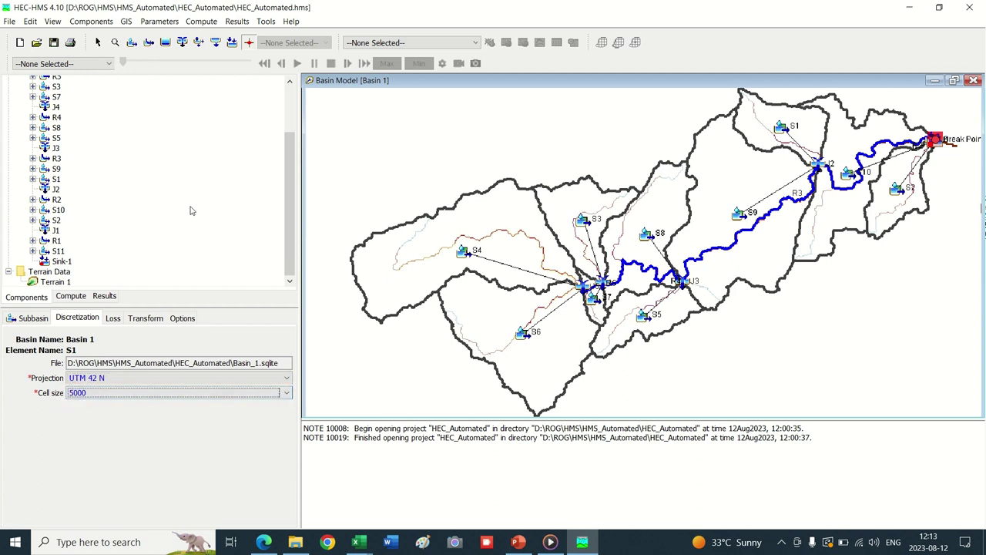
{"action": "left_click", "coordinate": [54, 45]}
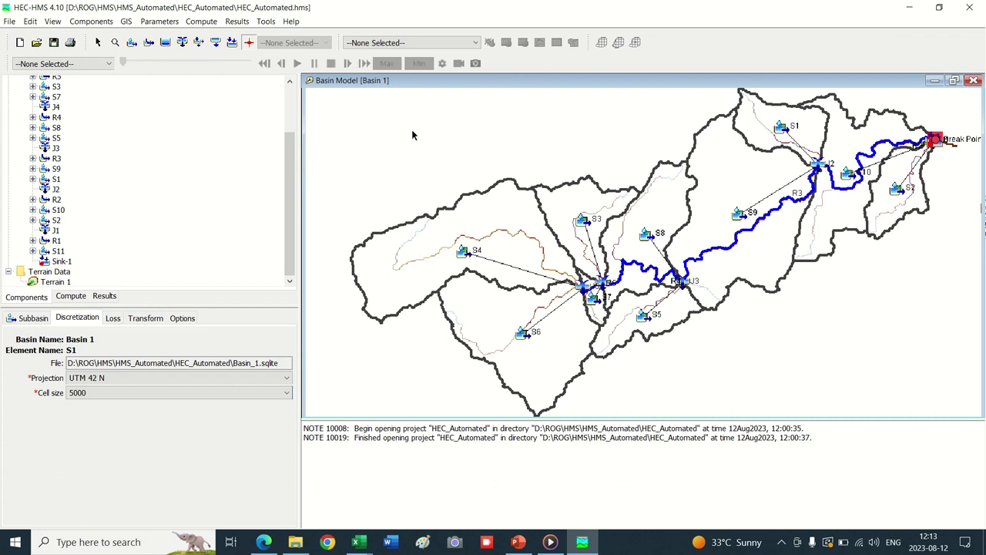
- Create an SCS Curve Number grid named Grid 1 with the Grid Data Manager and close the manager
{"action": "left_click", "coordinate": [10, 22]}
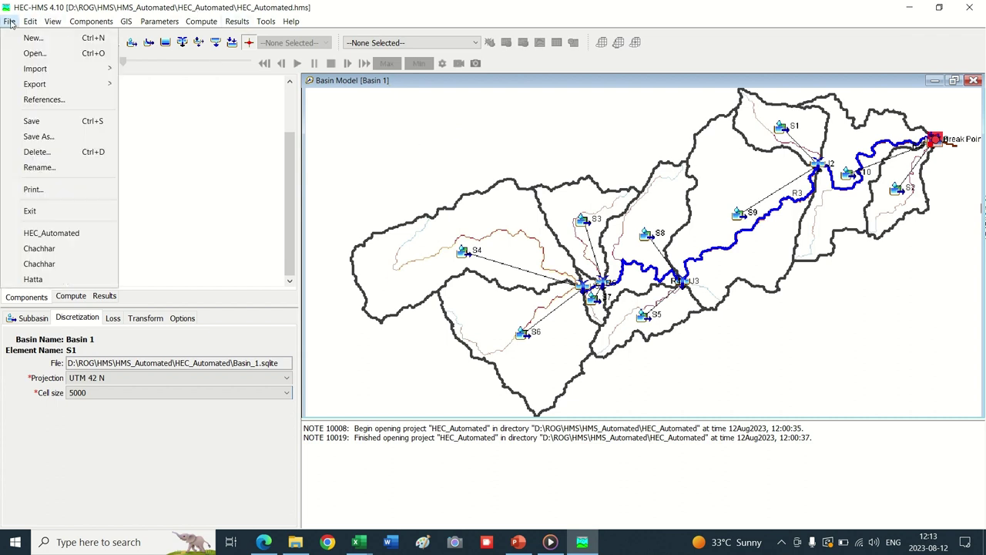
{"action": "left_click", "coordinate": [91, 21]}
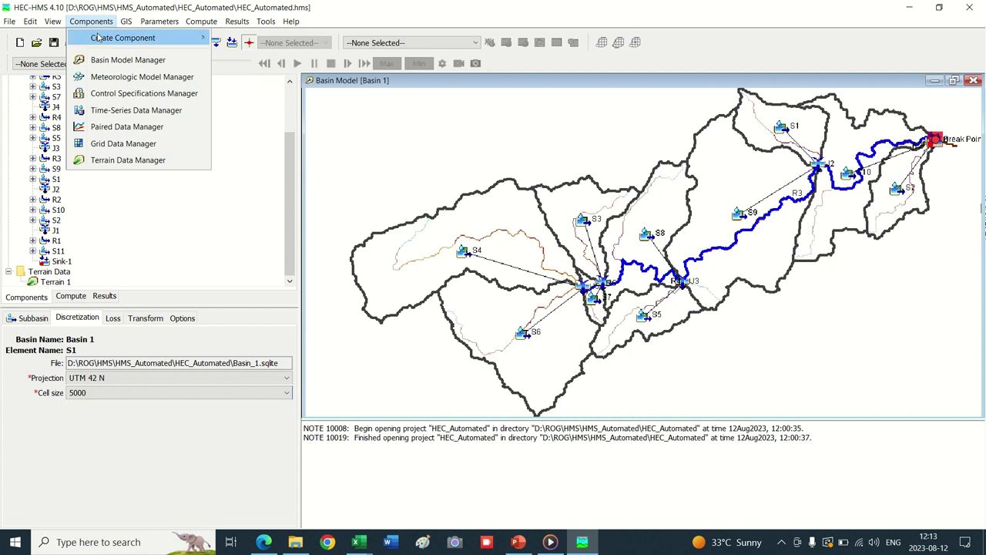
{"action": "left_click", "coordinate": [144, 144]}
{"action": "left_click", "coordinate": [250, 129]}
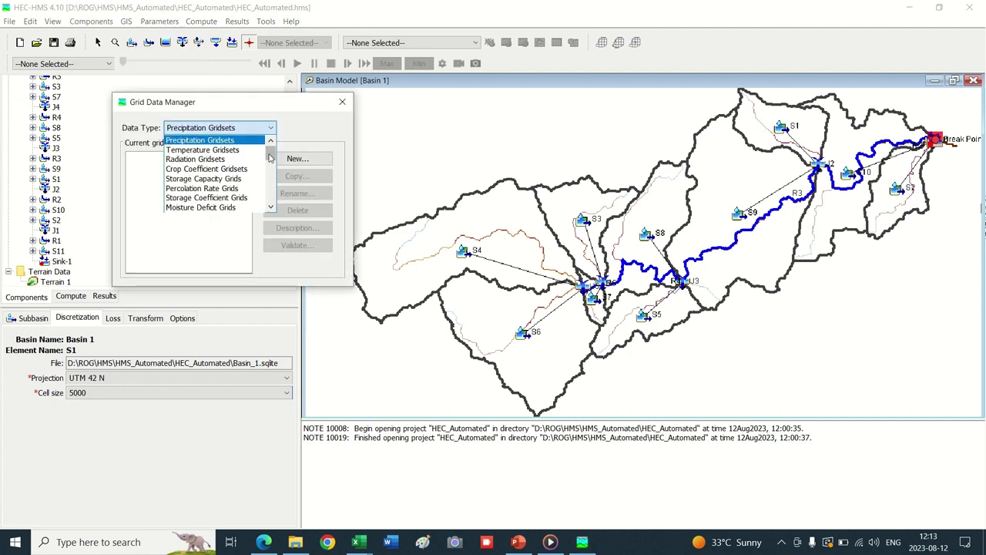
{"action": "left_click_drag", "start_coordinate": [269, 158], "coordinate": [279, 202]}
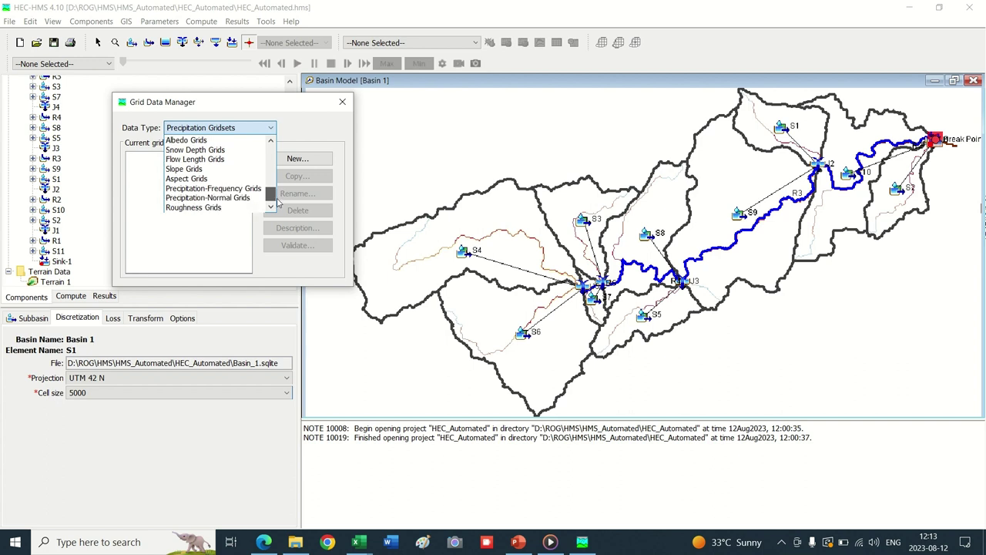
{"action": "left_click", "coordinate": [270, 142]}
{"action": "left_click", "coordinate": [271, 143]}
{"action": "left_click", "coordinate": [271, 142]}
{"action": "left_click", "coordinate": [271, 143]}
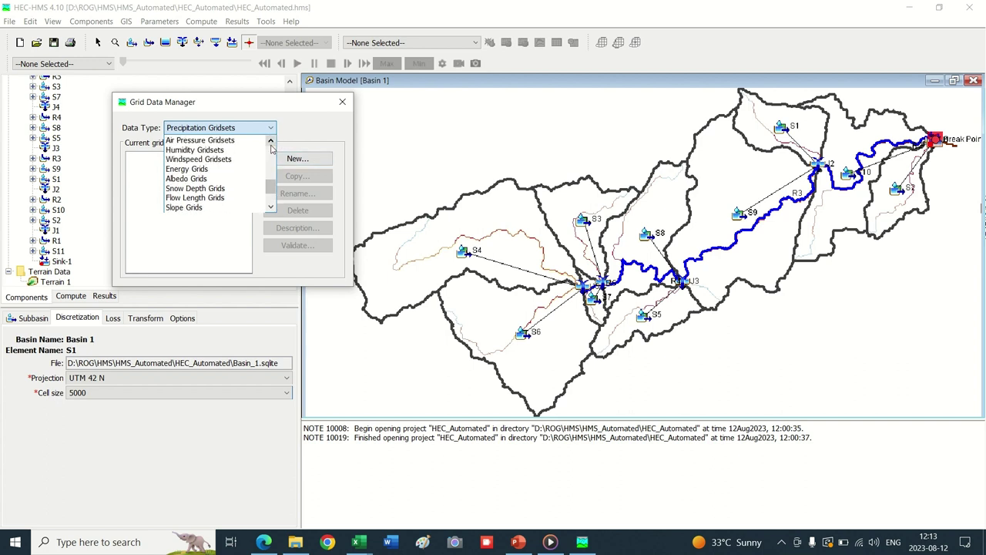
{"action": "left_click", "coordinate": [270, 143]}
{"action": "left_click", "coordinate": [271, 143]}
{"action": "left_click", "coordinate": [270, 144]}
{"action": "left_click", "coordinate": [270, 143]}
{"action": "left_click", "coordinate": [271, 143]}
{"action": "left_click", "coordinate": [270, 143]}
{"action": "left_click", "coordinate": [271, 143]}
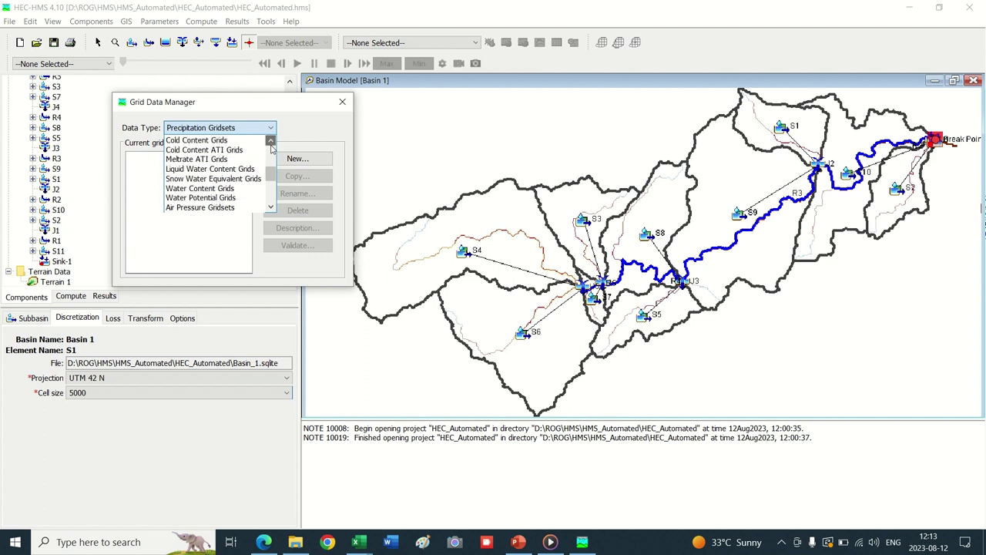
{"action": "left_click", "coordinate": [270, 143]}
{"action": "left_click", "coordinate": [271, 143]}
{"action": "left_click", "coordinate": [270, 143]}
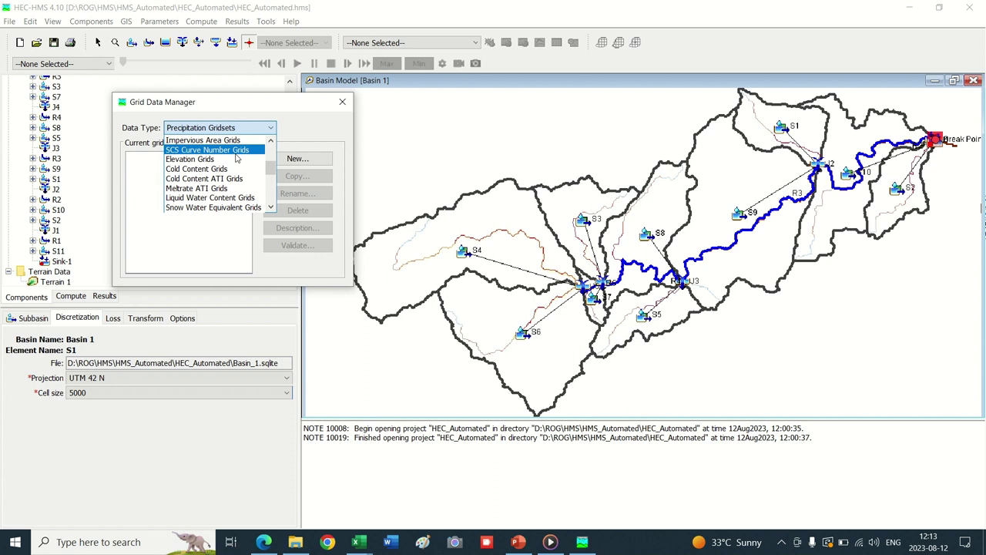
{"action": "left_click", "coordinate": [235, 151]}
{"action": "left_click", "coordinate": [298, 159]}
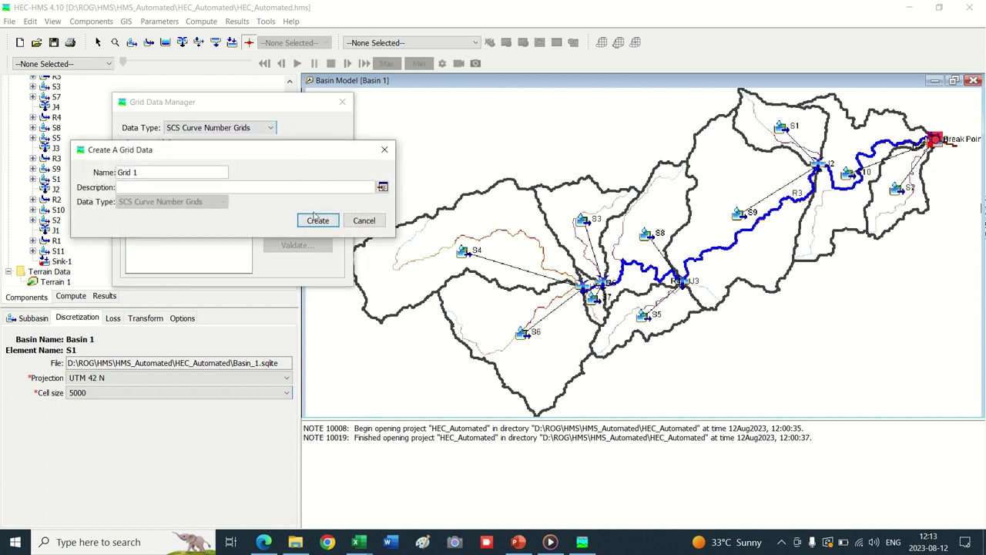
{"action": "left_click", "coordinate": [316, 220]}
{"action": "left_click", "coordinate": [342, 102]}
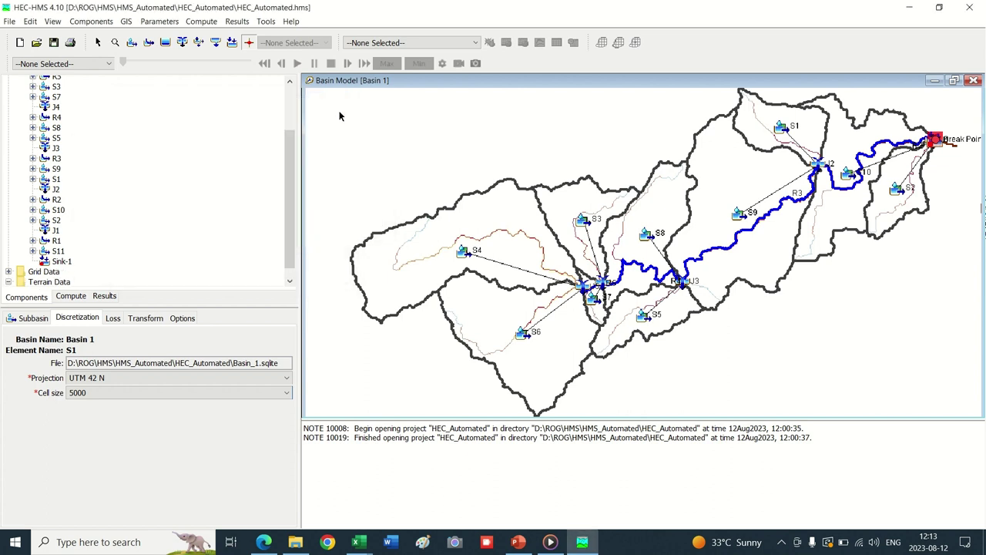
- Open Grid 1 under the SCS Curve Number Grids and set its data source to GeoTIFF
{"action": "left_click", "coordinate": [8, 272]}
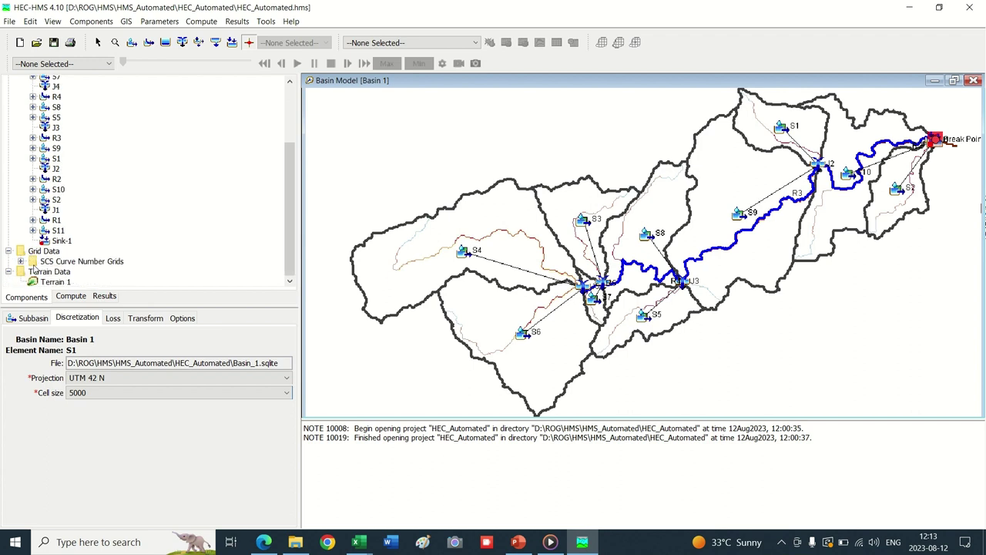
{"action": "left_click", "coordinate": [21, 262]}
{"action": "left_click", "coordinate": [56, 261]}
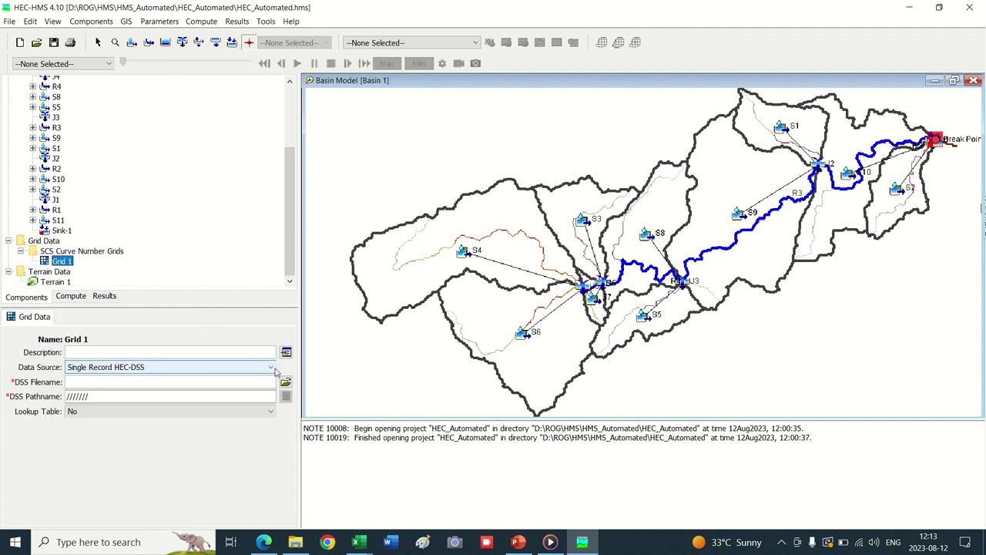
{"action": "left_click", "coordinate": [241, 369]}
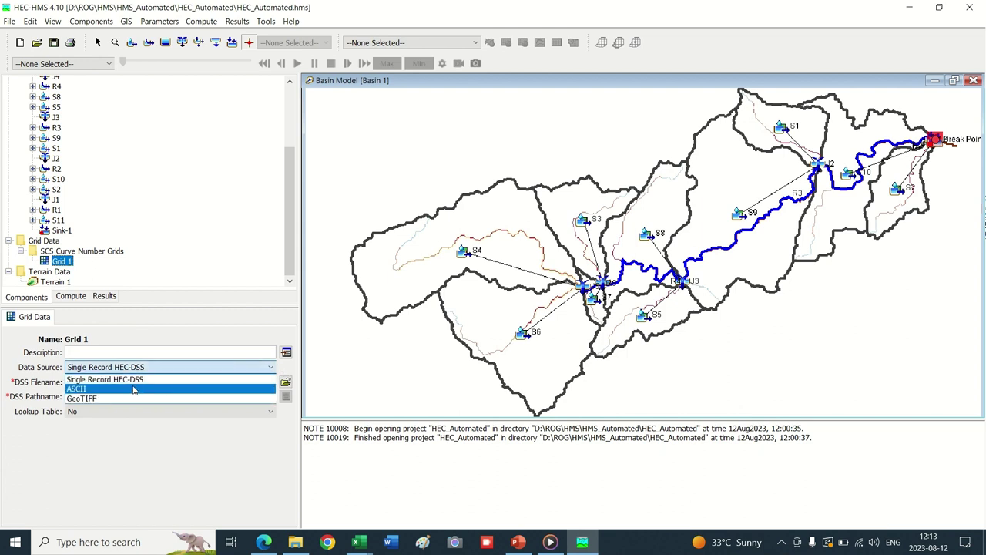
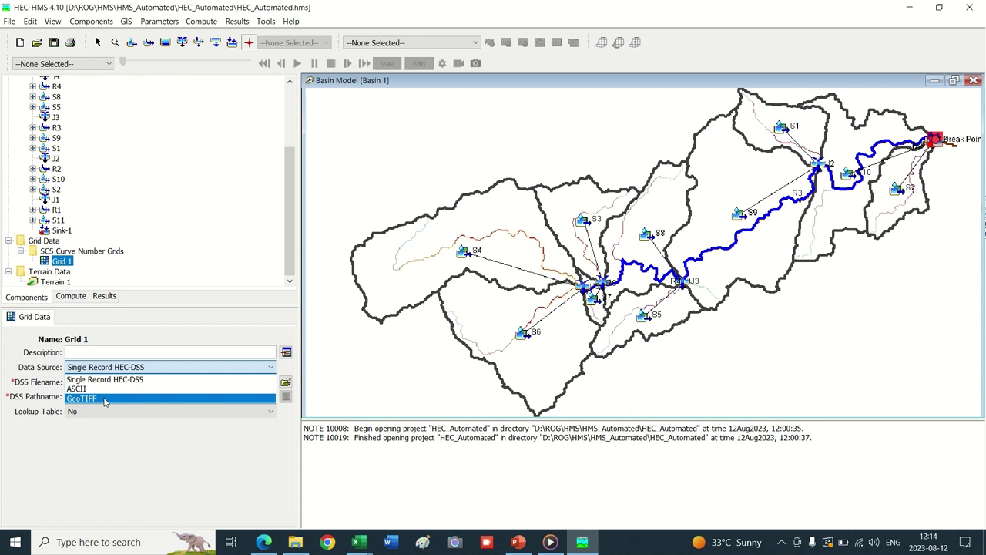
{"action": "left_click", "coordinate": [105, 399]}
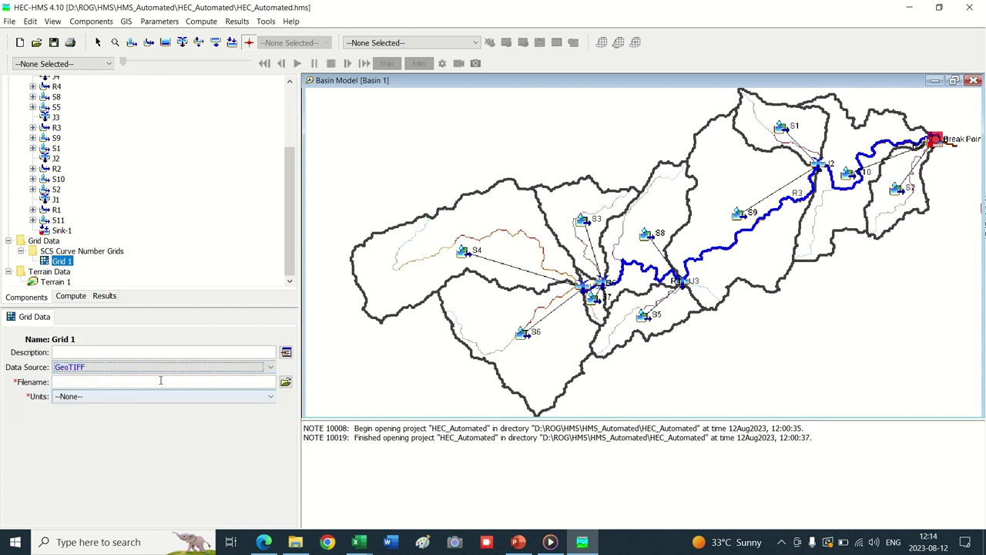
- Browse the ROG folder on drive D and its Data subfolder for the GeoTIFF file of Grid 1
{"action": "left_click", "coordinate": [286, 383]}
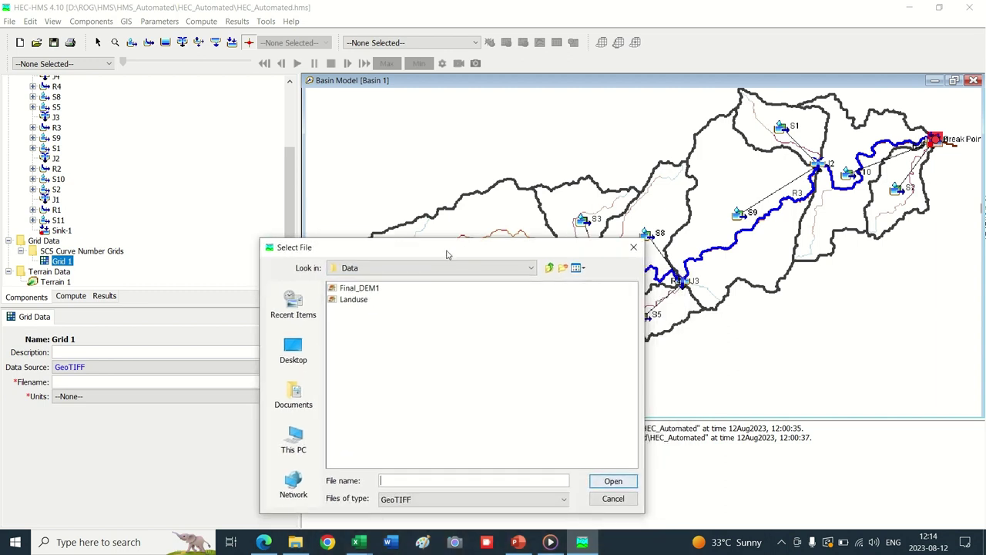
{"action": "left_click", "coordinate": [549, 269]}
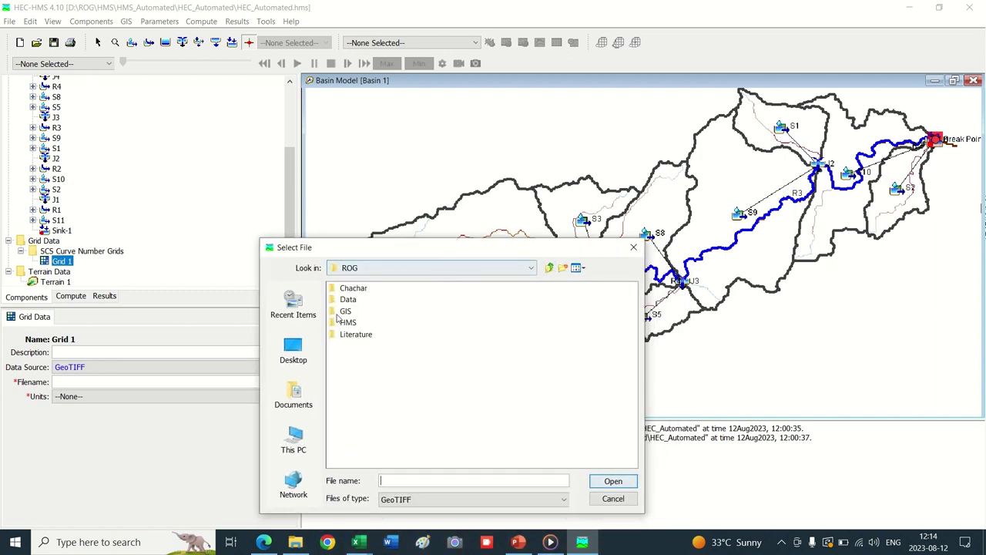
{"action": "double_click", "coordinate": [348, 299]}
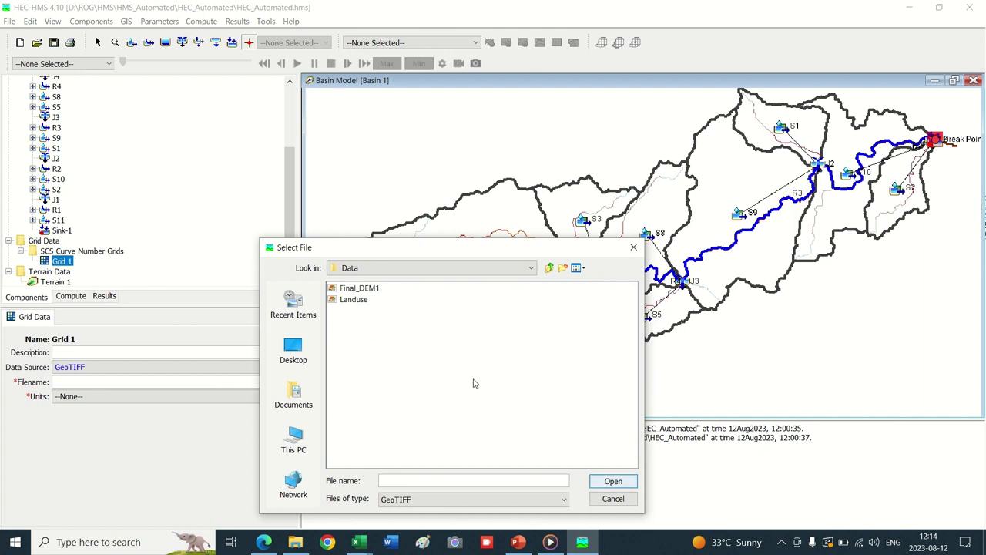
{"action": "left_click", "coordinate": [492, 502]}
{"action": "left_click", "coordinate": [491, 501]}
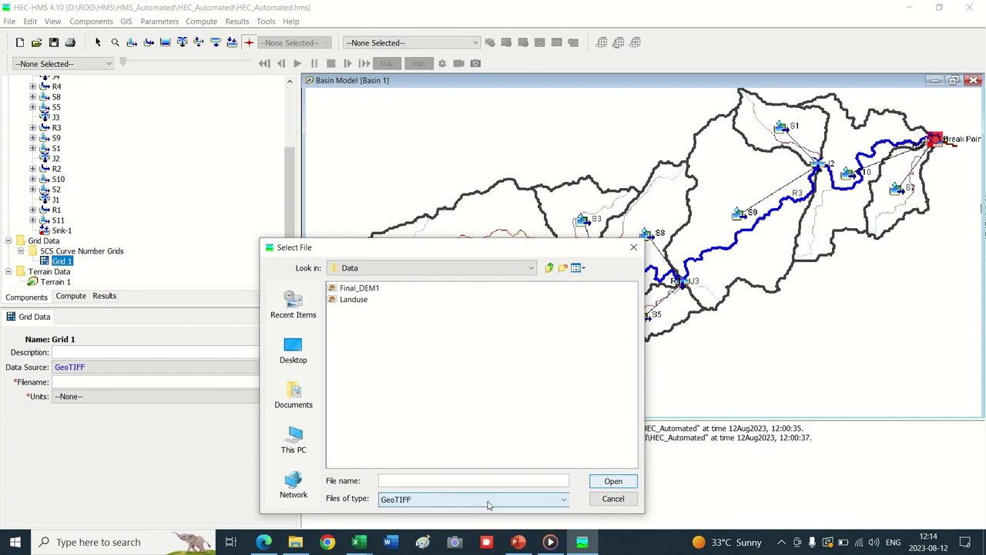
{"action": "left_click", "coordinate": [549, 267]}
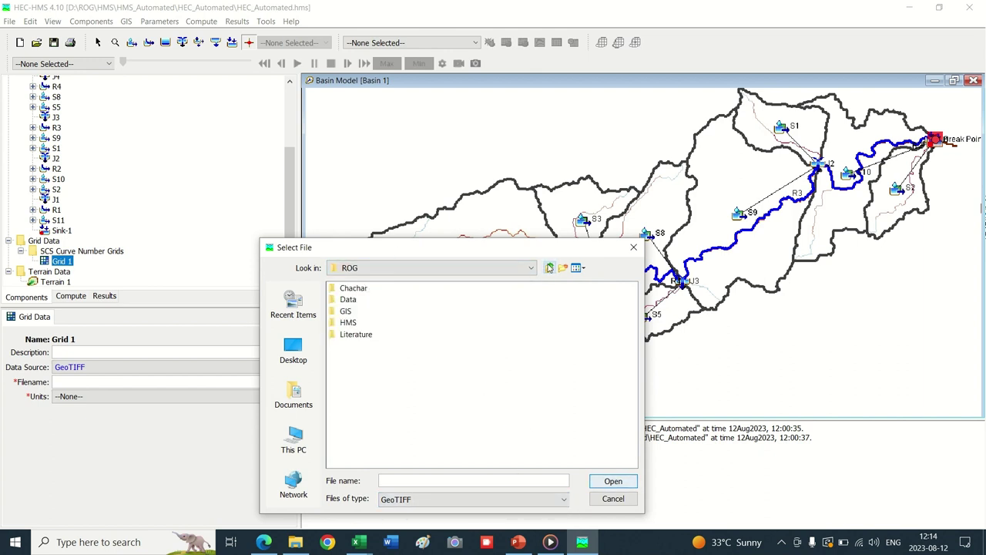
{"action": "left_click", "coordinate": [549, 267]}
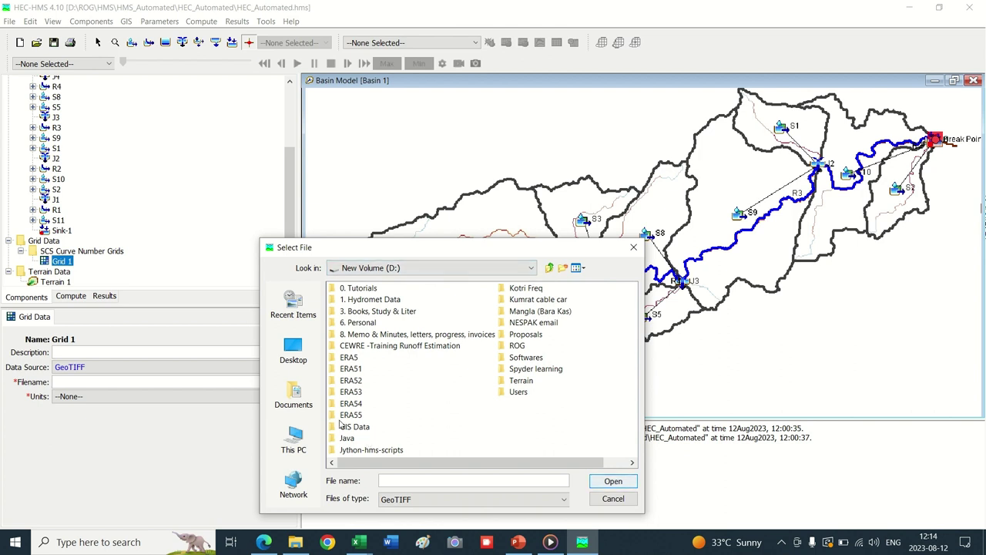
{"action": "double_click", "coordinate": [518, 346]}
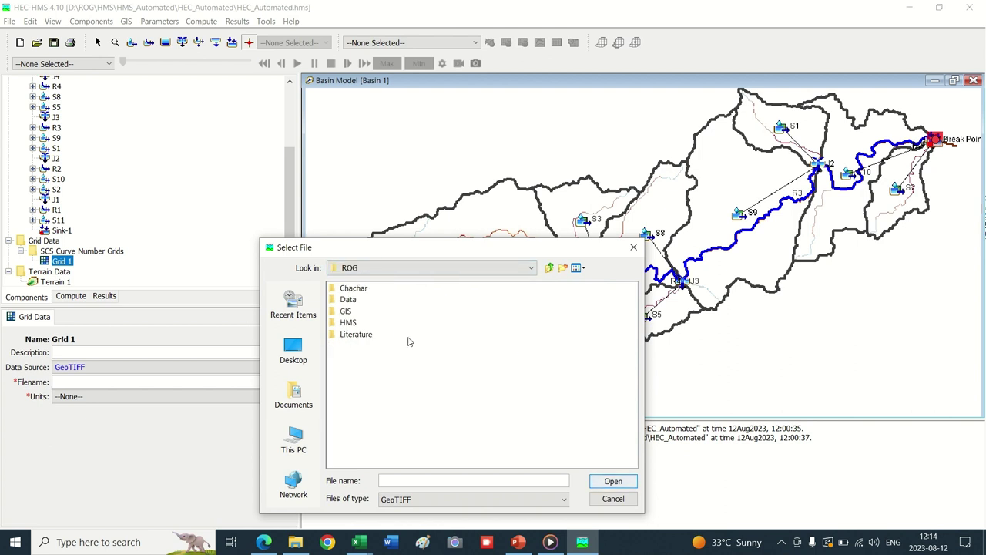
{"action": "double_click", "coordinate": [344, 301]}
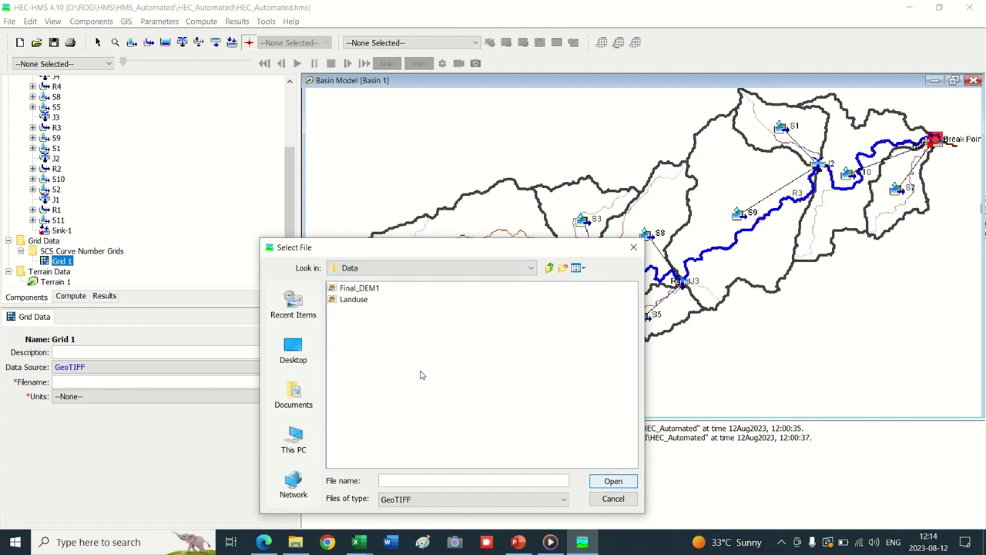
- Switch to File Explorer, open the Chachar ArcMap document in the GIS folder of ROG and locate the CN3 TIF file
{"action": "left_click", "coordinate": [296, 542]}
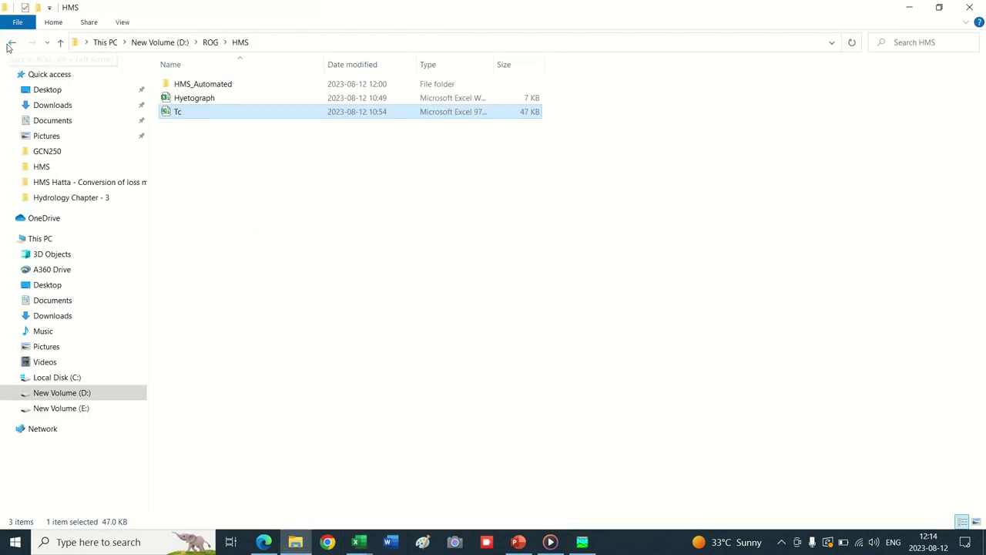
{"action": "left_click", "coordinate": [11, 43]}
{"action": "double_click", "coordinate": [180, 111]}
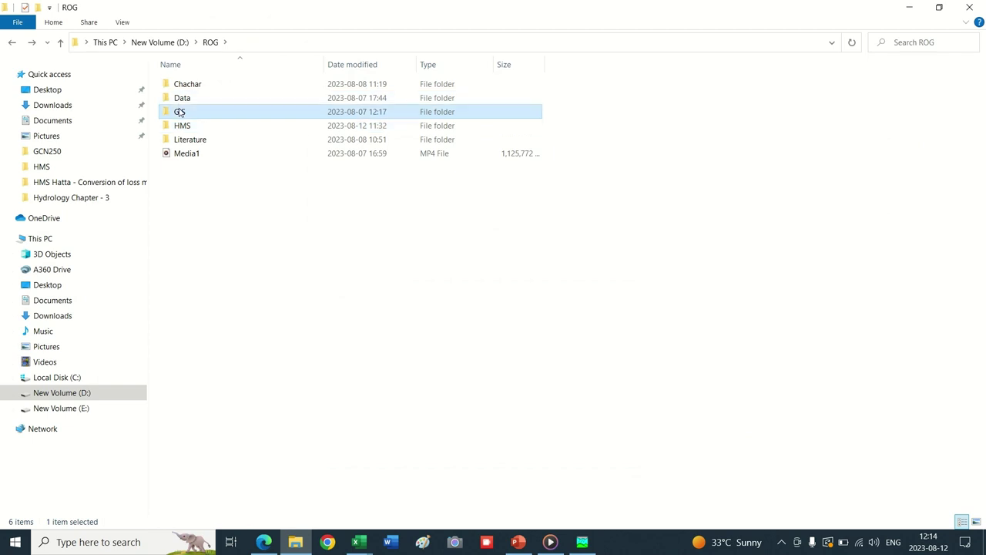
{"action": "scroll", "coordinate": [265, 342], "scroll_direction": "down", "scroll_amount": 5}
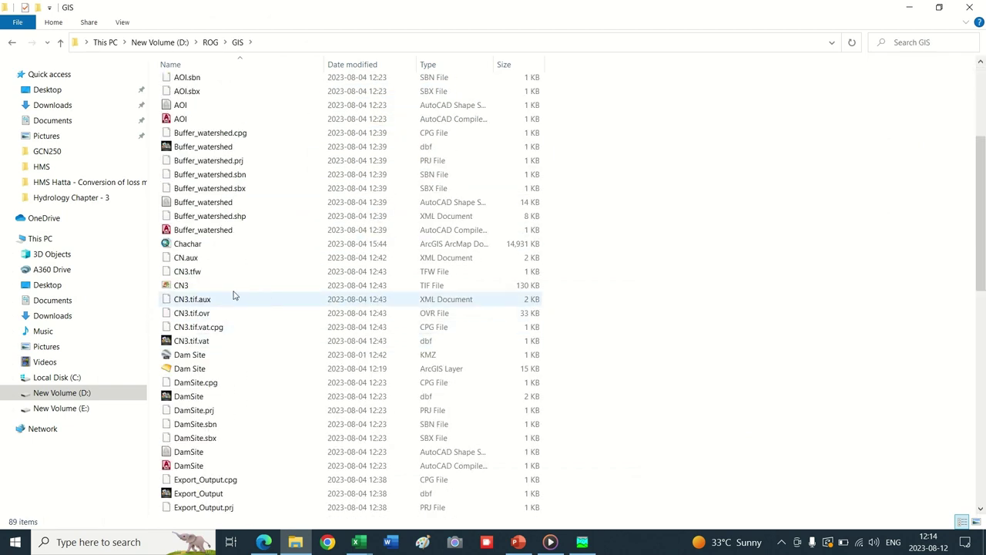
{"action": "double_click", "coordinate": [192, 245]}
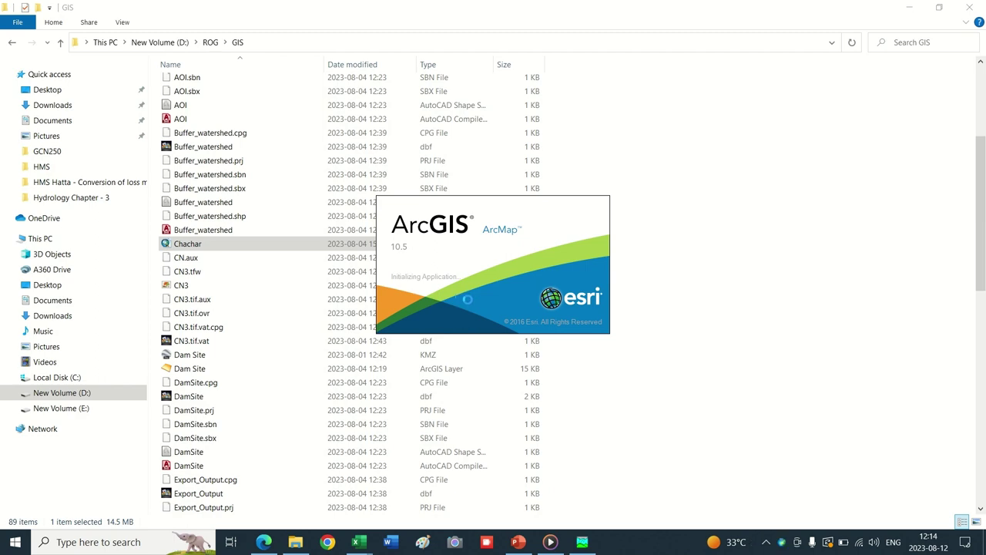
{"action": "left_click", "coordinate": [176, 286]}
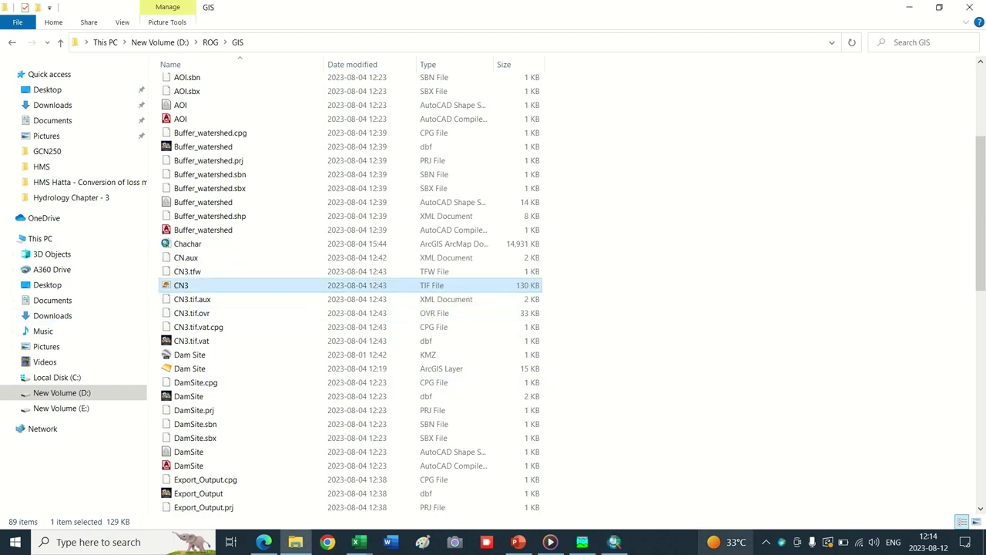
- Switch back to HEC-HMS and load CN3.tif from the GIS folder as the GeoTIFF file of Grid 1
{"action": "left_click", "coordinate": [583, 543]}
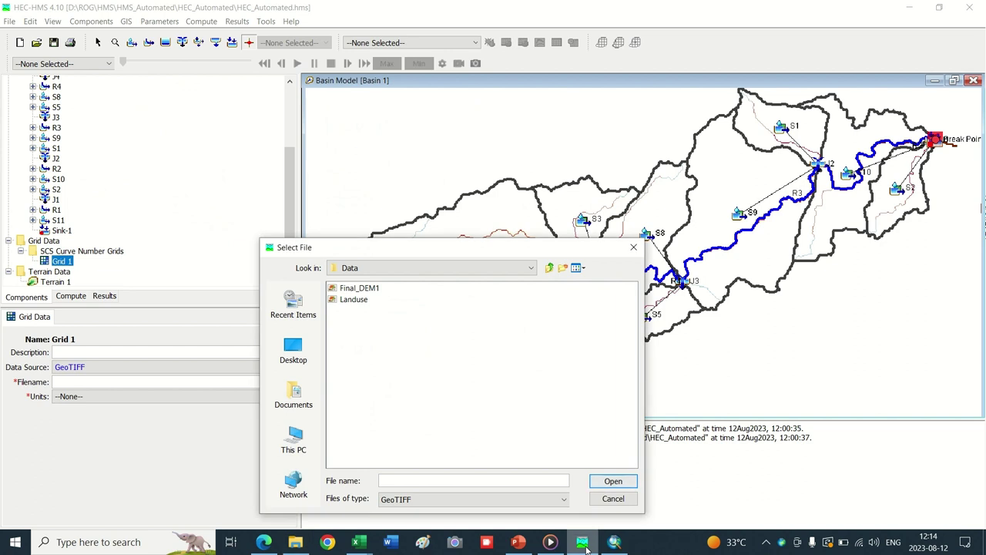
{"action": "left_click", "coordinate": [549, 267]}
{"action": "double_click", "coordinate": [351, 311]}
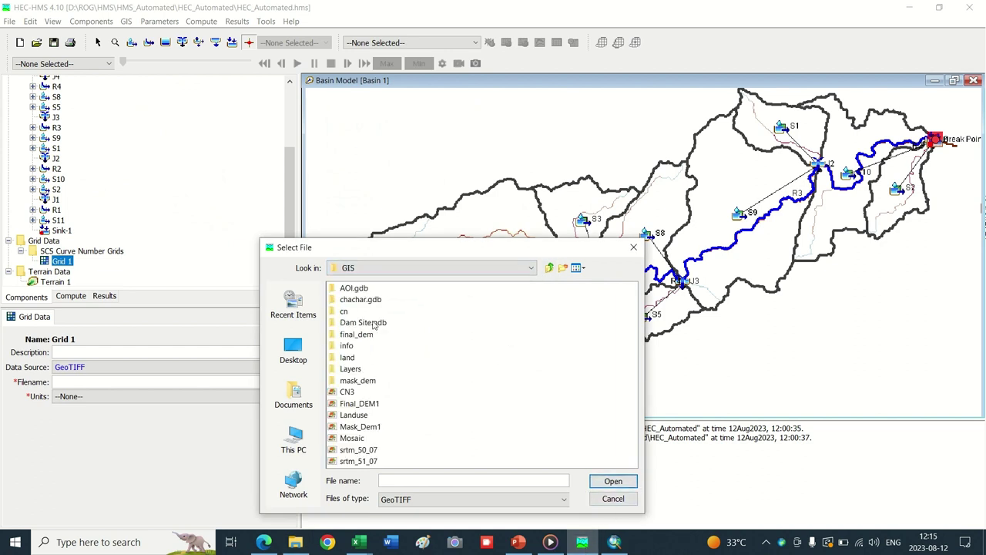
{"action": "left_click", "coordinate": [345, 392]}
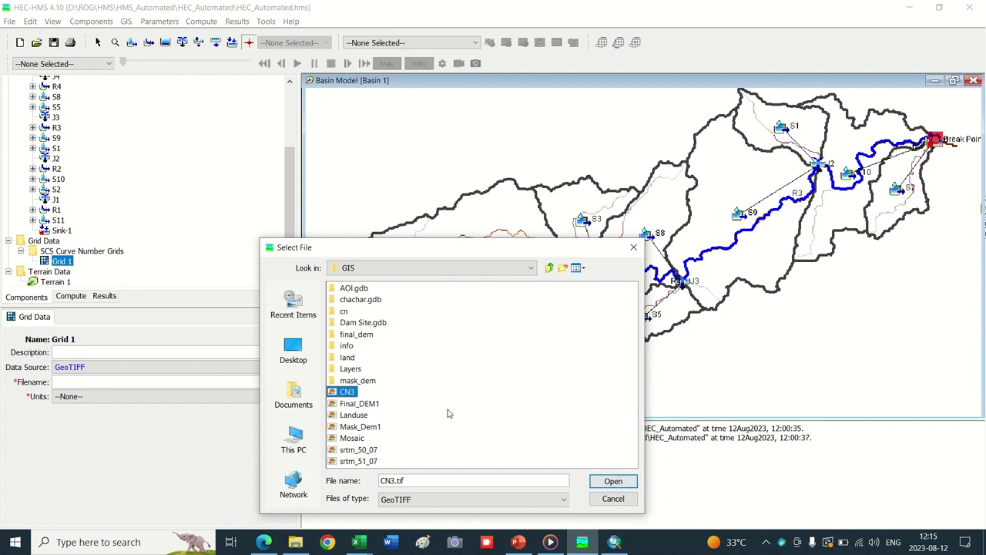
{"action": "left_click", "coordinate": [612, 481]}
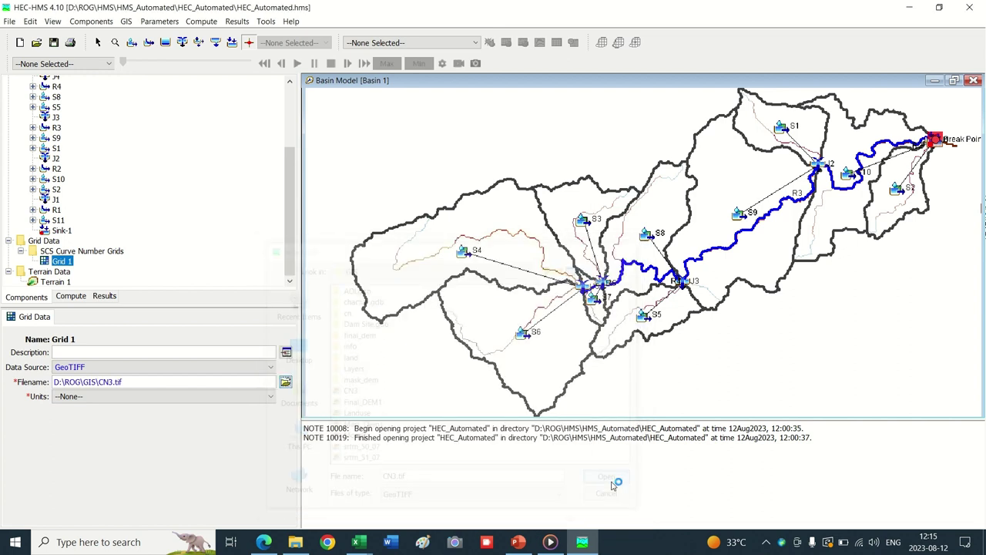
- Check the units options of Grid 1 and leave the units at --None--
{"action": "left_click", "coordinate": [193, 396]}
{"action": "left_click", "coordinate": [141, 399]}
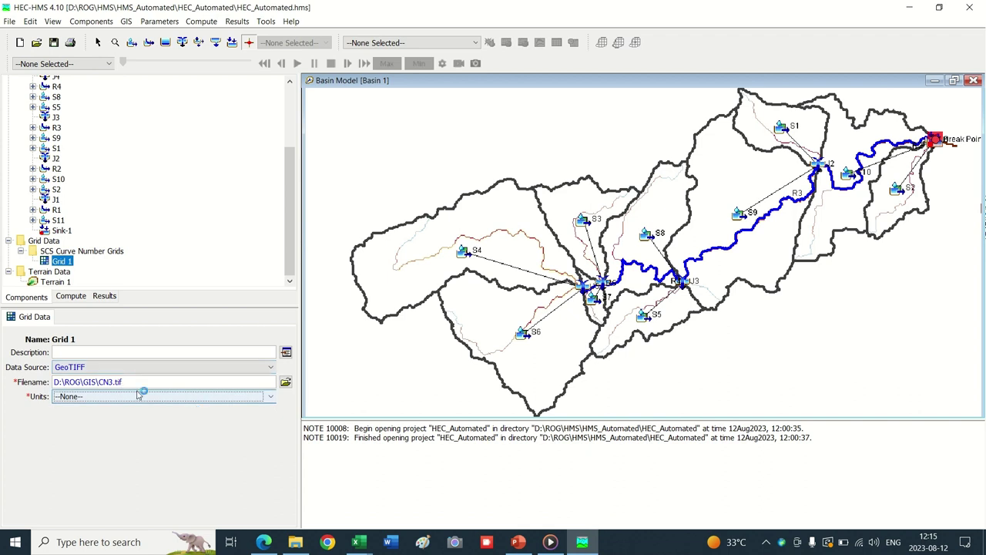
{"action": "left_click", "coordinate": [95, 398]}
{"action": "left_click", "coordinate": [96, 407]}
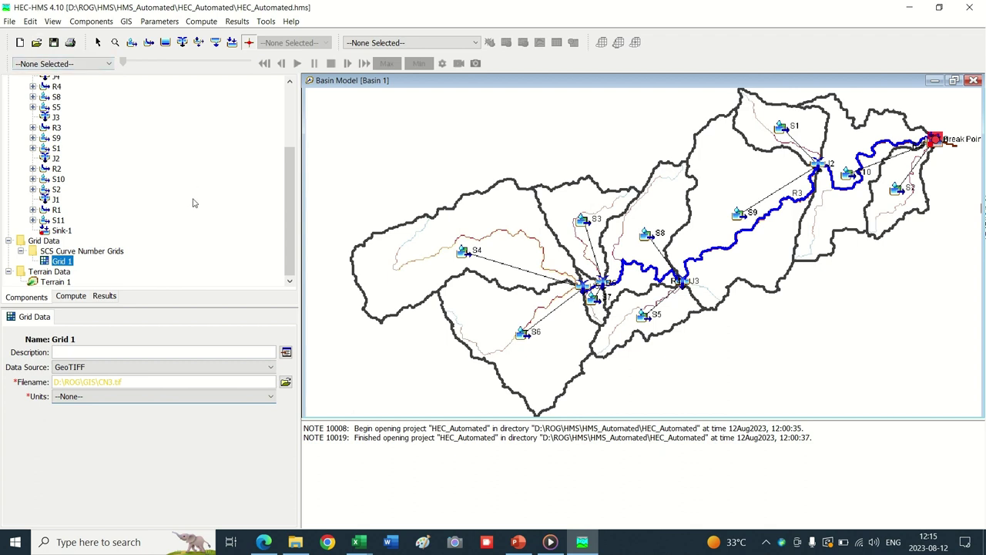
- Change the loss method of all subbasins in Basin 1 to SCS Curve Number
{"action": "scroll", "coordinate": [135, 169], "scroll_direction": "up", "scroll_amount": 2}
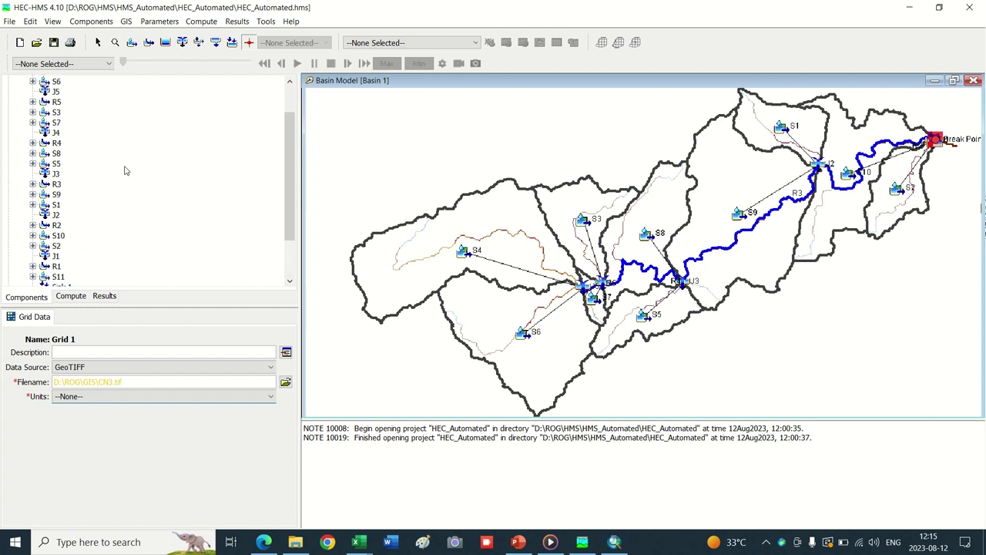
{"action": "scroll", "coordinate": [126, 172], "scroll_direction": "up", "scroll_amount": 2}
{"action": "left_click", "coordinate": [53, 101]}
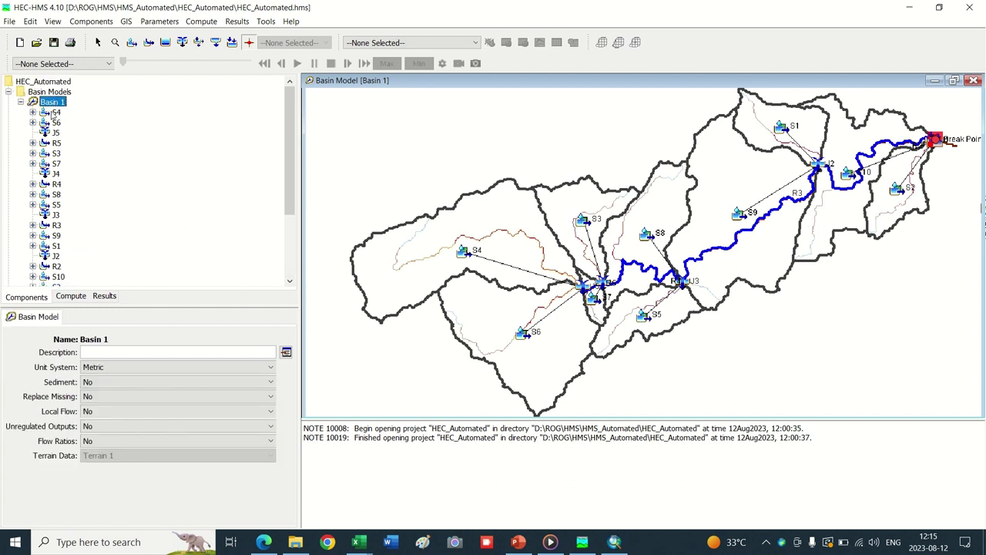
{"action": "left_click", "coordinate": [148, 25]}
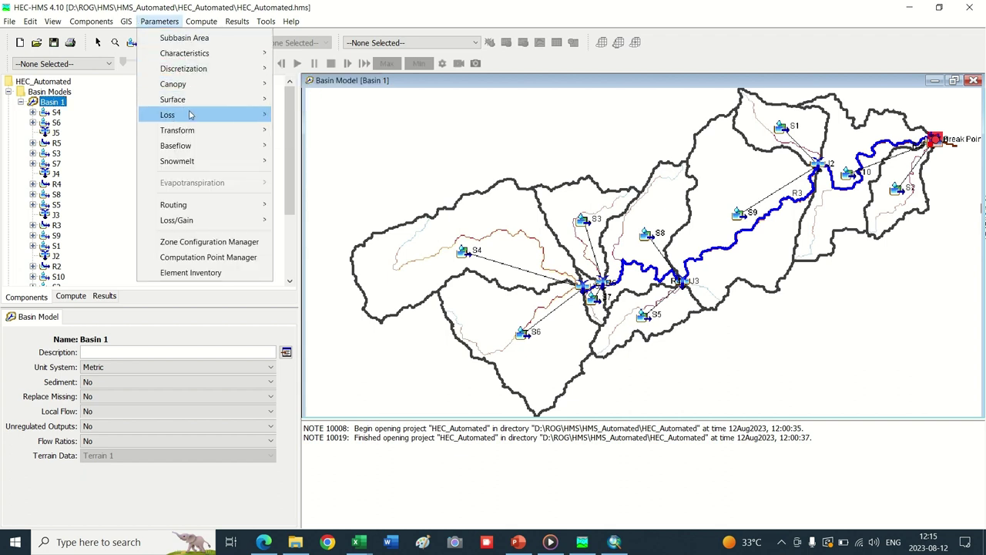
{"action": "mouse_move", "coordinate": [190, 115]}
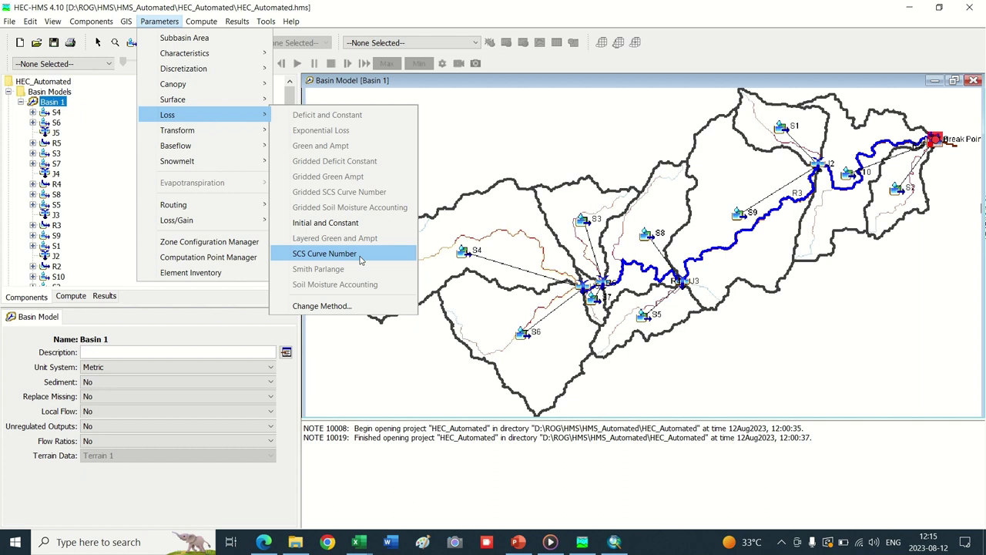
{"action": "left_click", "coordinate": [344, 306]}
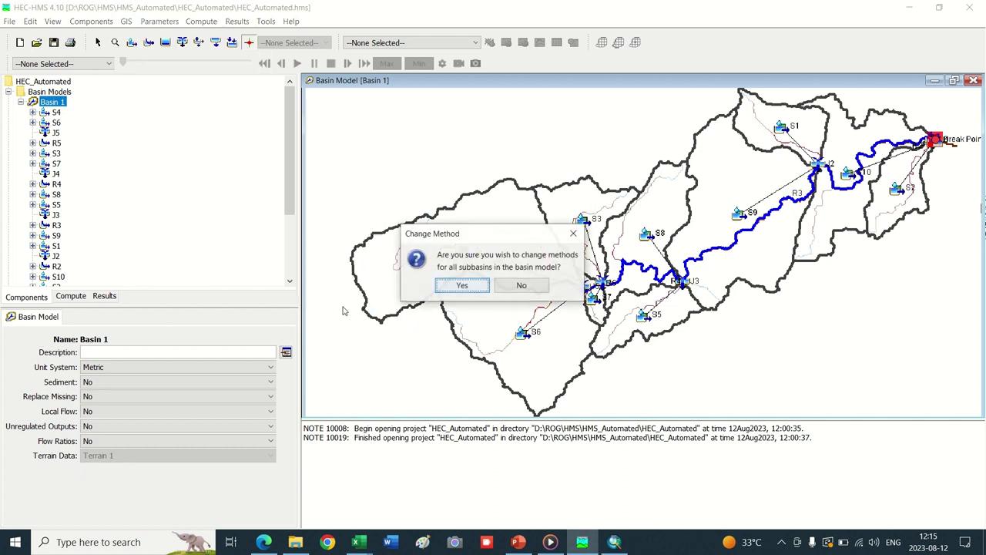
{"action": "left_click", "coordinate": [462, 285]}
{"action": "left_click", "coordinate": [494, 263]}
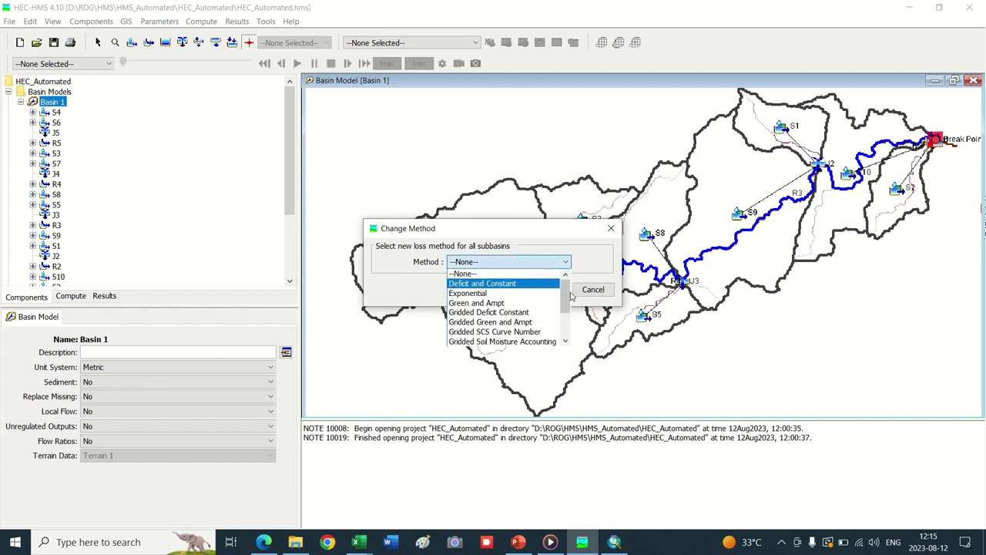
{"action": "left_click_drag", "start_coordinate": [568, 296], "coordinate": [568, 312]}
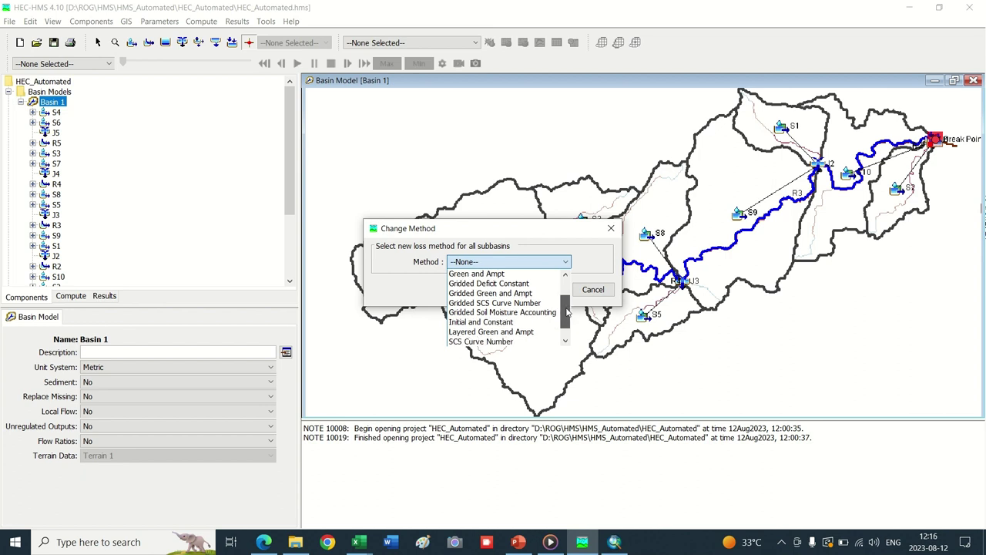
{"action": "left_click_drag", "start_coordinate": [568, 311], "coordinate": [568, 315]}
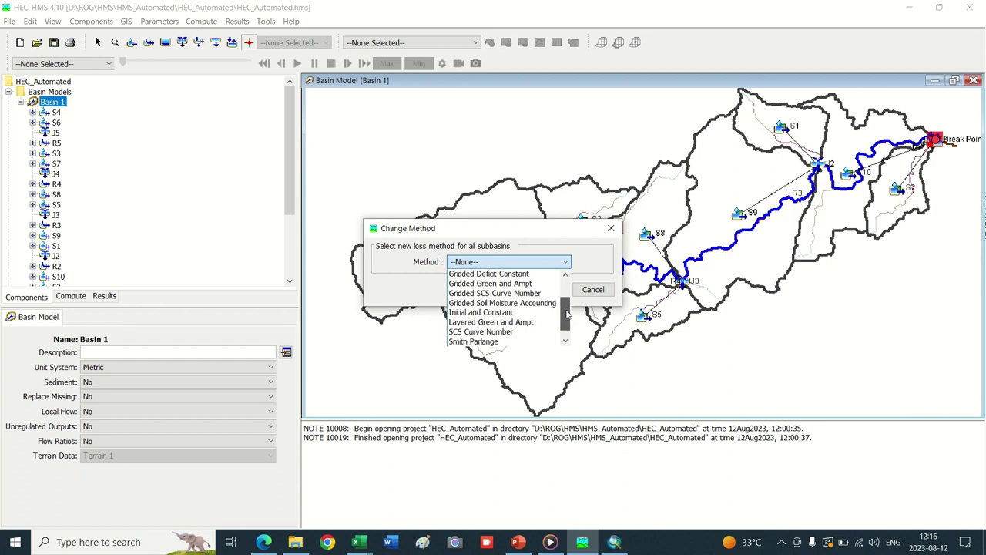
{"action": "left_click", "coordinate": [505, 332]}
{"action": "left_click", "coordinate": [539, 292]}
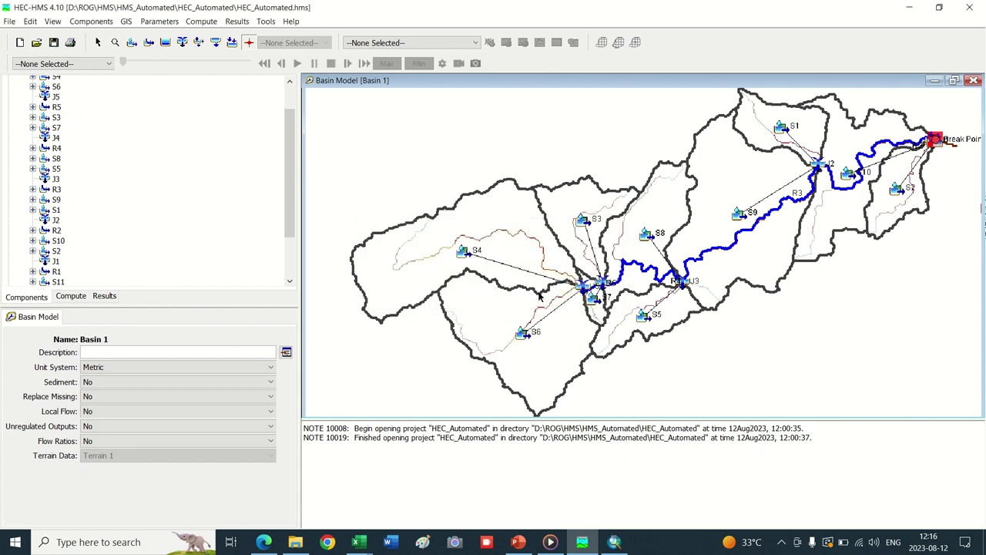
- Examine the loss parameters of subbasin S6 and open reach R5
{"action": "left_click", "coordinate": [57, 86]}
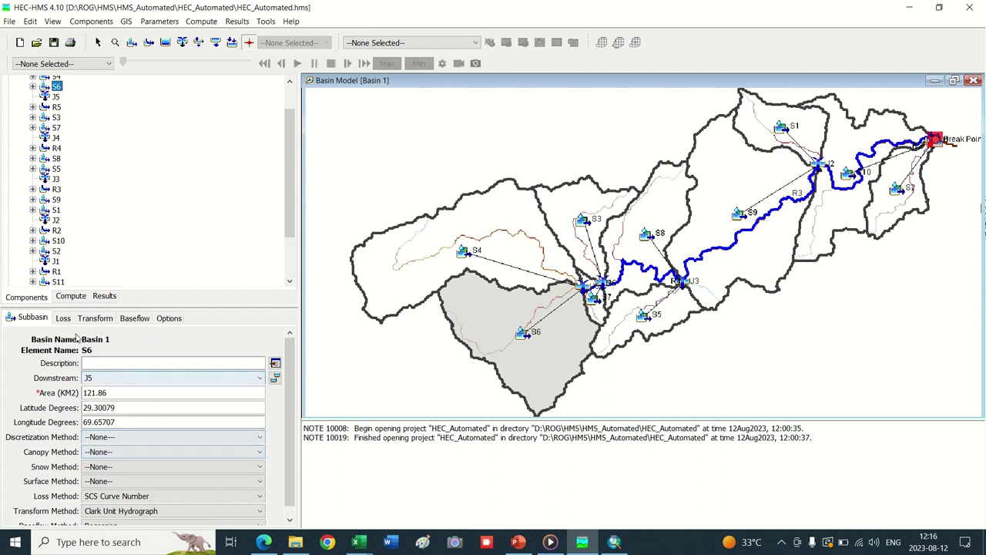
{"action": "left_click", "coordinate": [62, 318]}
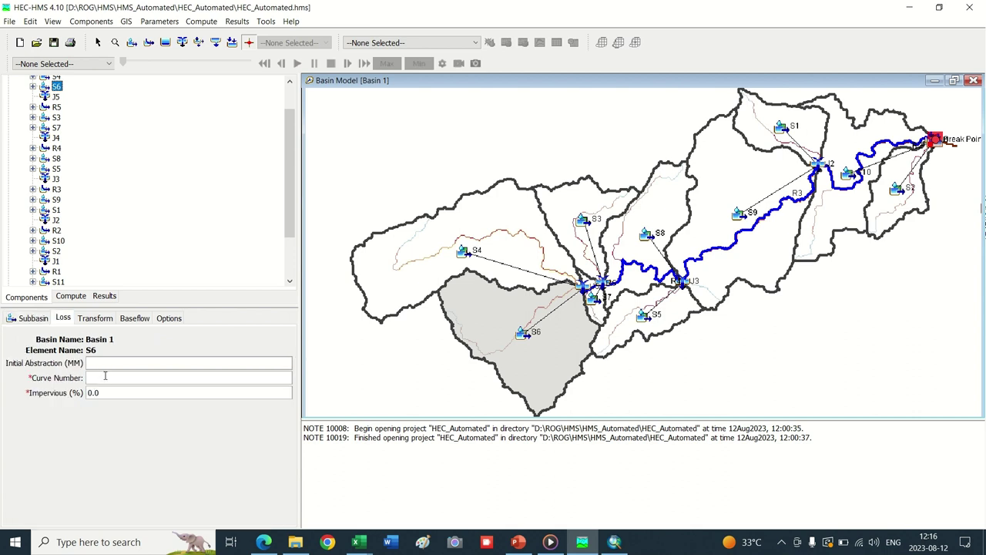
{"action": "left_click", "coordinate": [56, 107]}
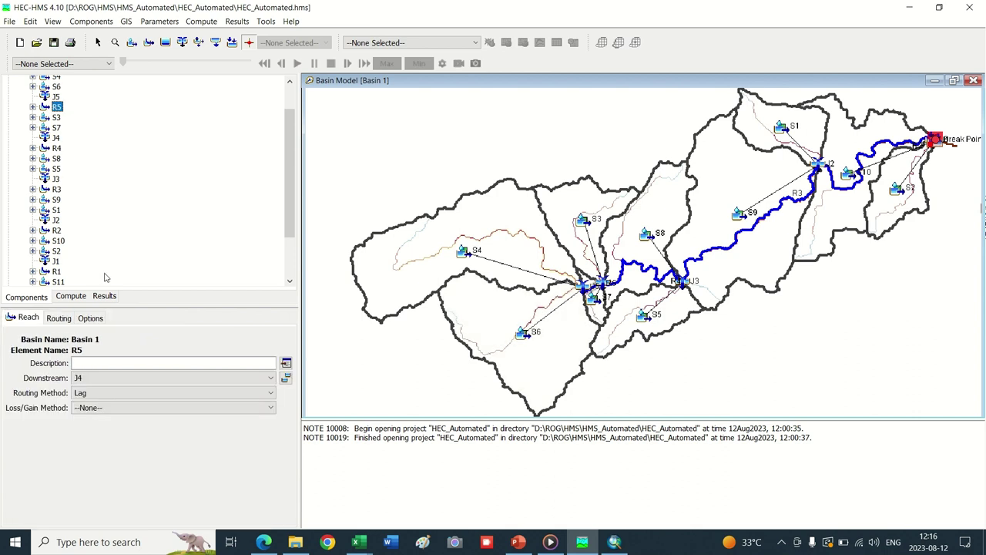
- Try to change the loss method to SCS Curve Number for the selected subbasins while reach R5 is selected
{"action": "left_click", "coordinate": [151, 23]}
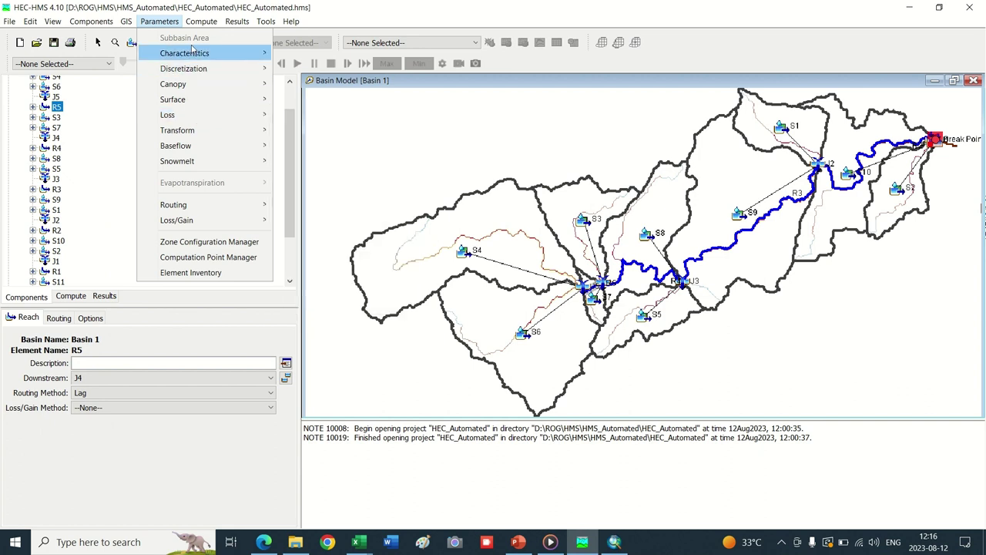
{"action": "mouse_move", "coordinate": [197, 17]}
{"action": "mouse_move", "coordinate": [168, 25]}
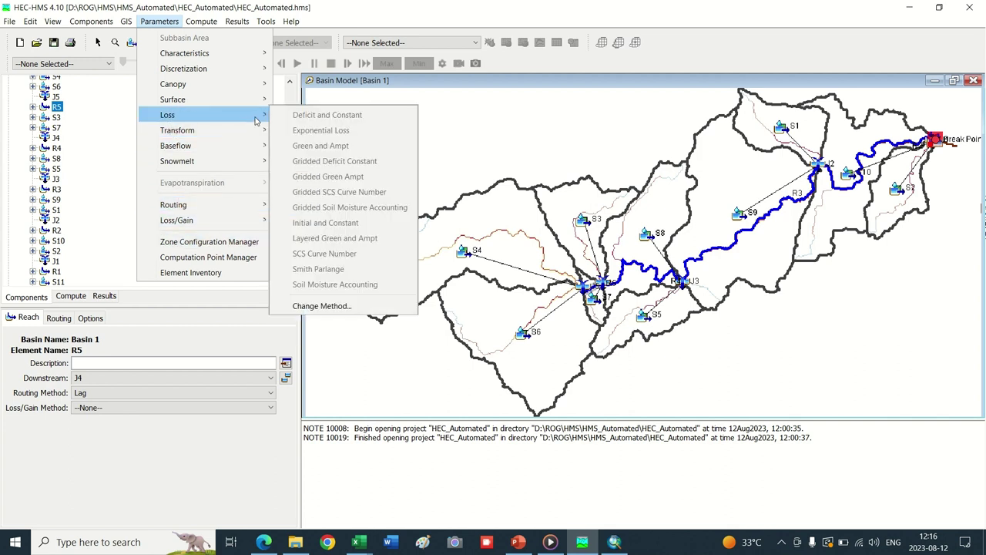
{"action": "left_click", "coordinate": [321, 306]}
{"action": "left_click", "coordinate": [508, 262]}
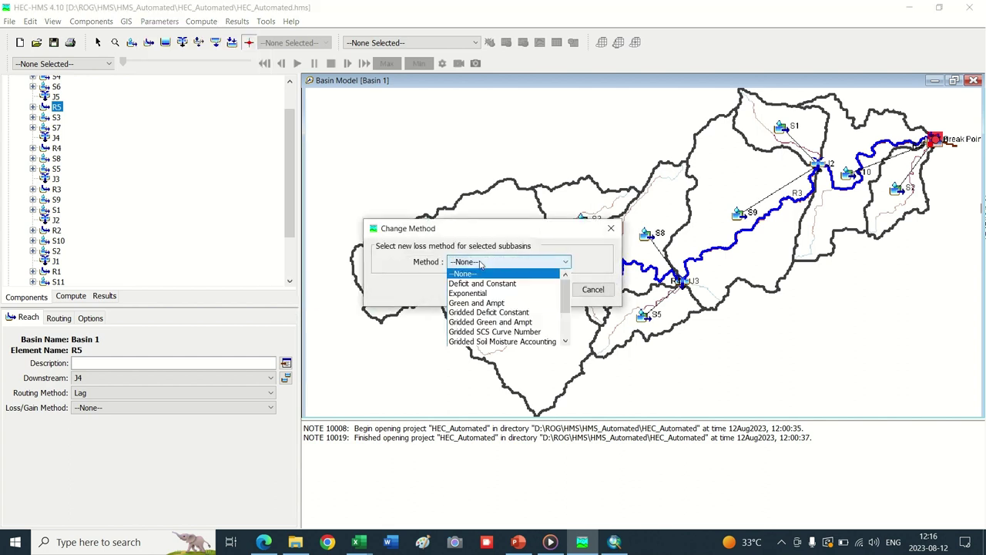
{"action": "scroll", "coordinate": [493, 316], "scroll_direction": "down", "scroll_amount": 2}
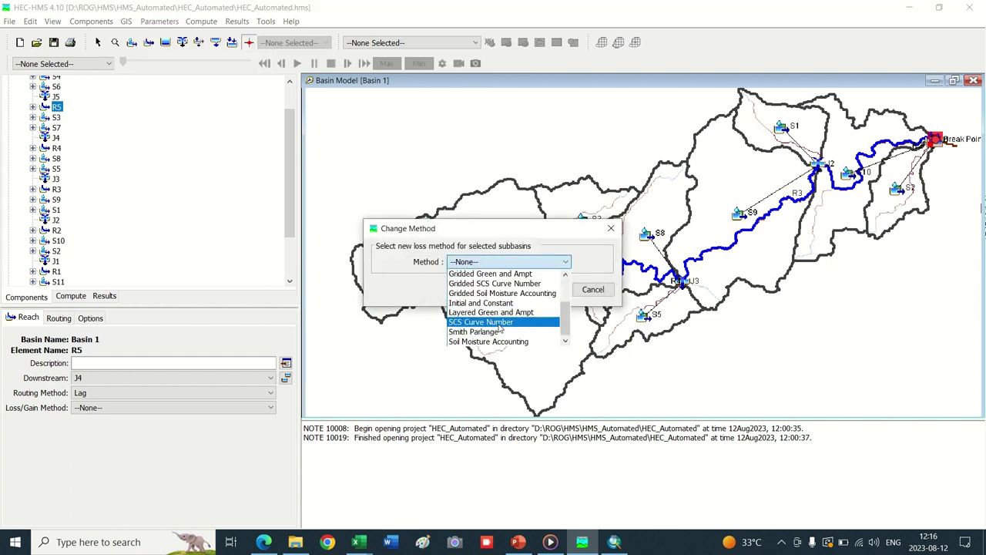
{"action": "left_click", "coordinate": [499, 322]}
{"action": "left_click", "coordinate": [546, 290]}
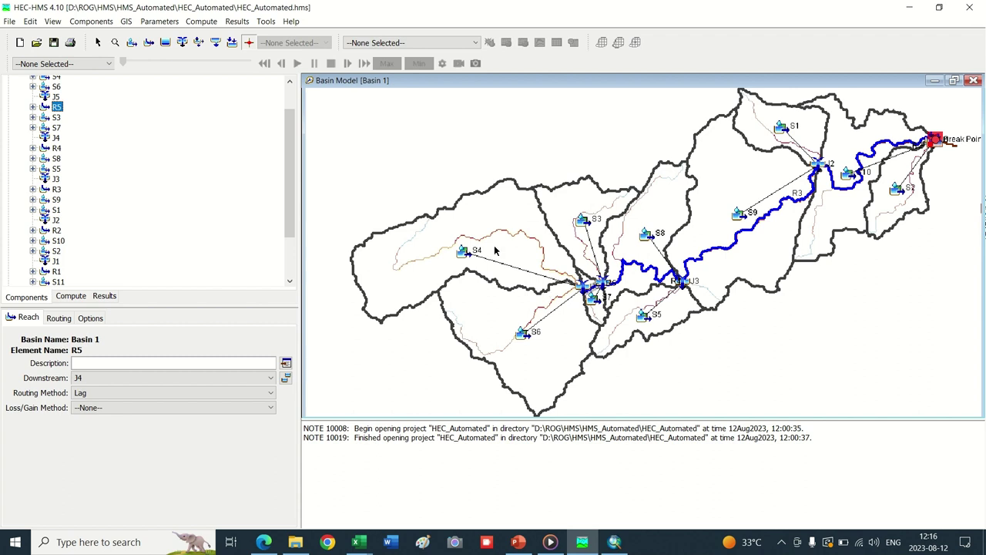
{"action": "left_click", "coordinate": [158, 22]}
{"action": "mouse_move", "coordinate": [185, 114]}
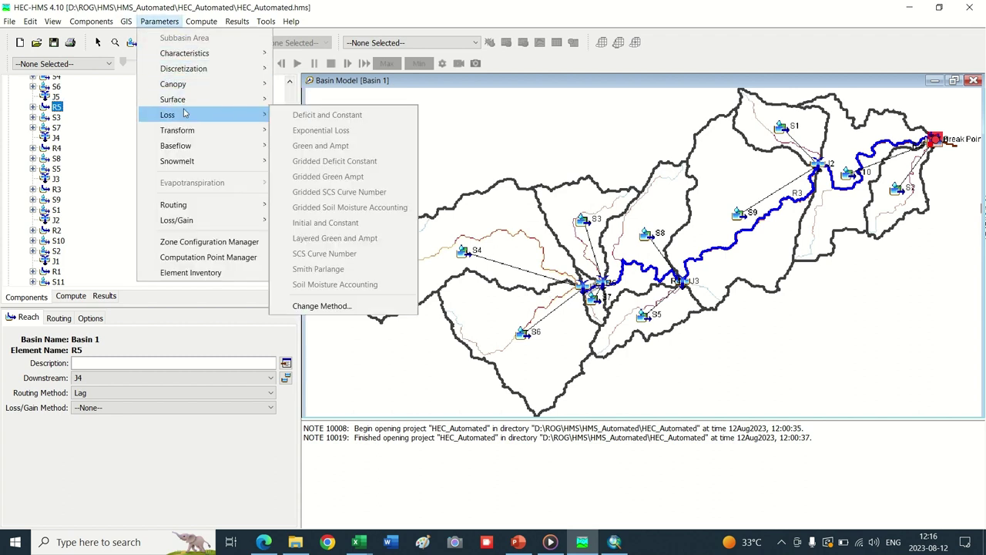
{"action": "left_click", "coordinate": [98, 137]}
{"action": "scroll", "coordinate": [92, 137], "scroll_direction": "up", "scroll_amount": 2}
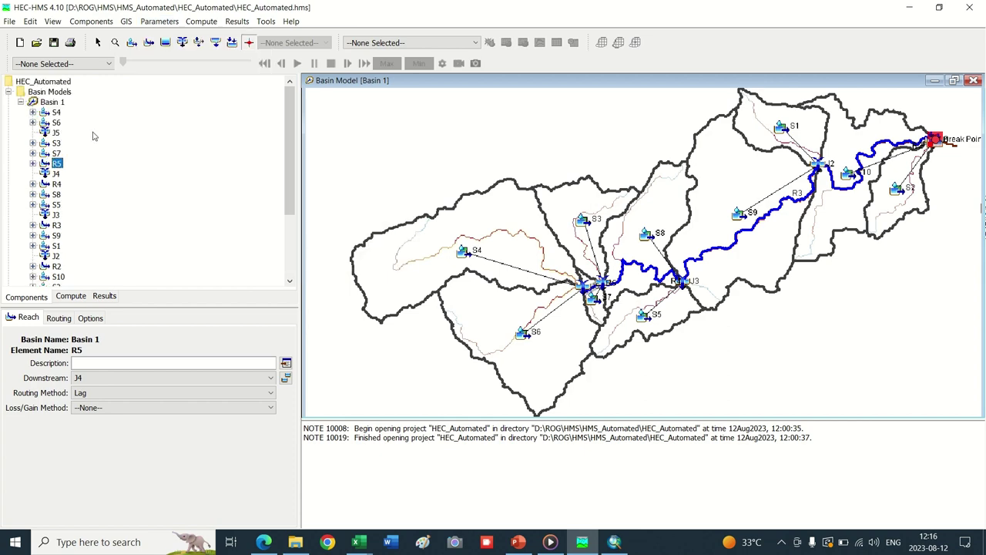
- Examine the loss parameters of subbasins S4, S6 and S3 in Basin 1, and select subbasin S3
{"action": "left_click", "coordinate": [50, 101]}
{"action": "left_click", "coordinate": [54, 112]}
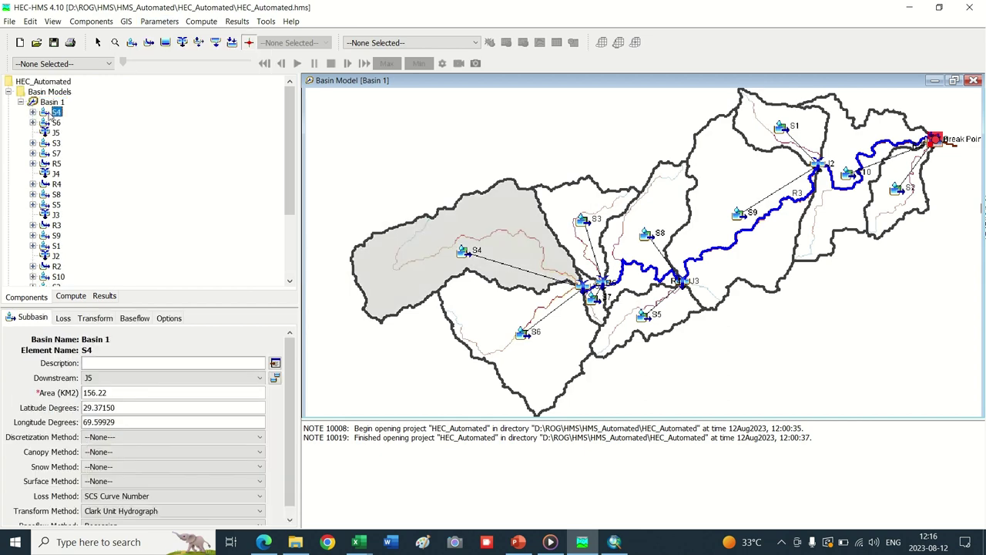
{"action": "left_click", "coordinate": [61, 318]}
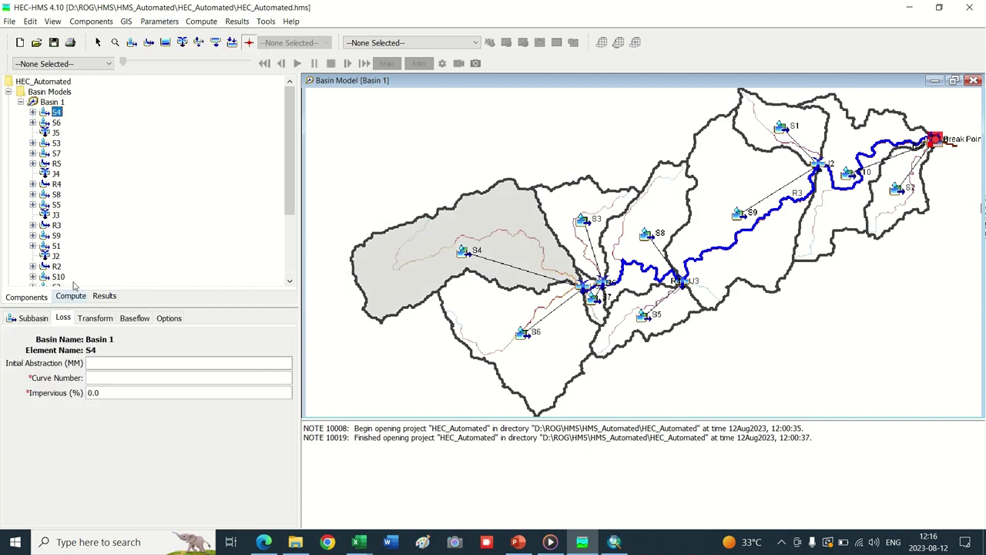
{"action": "left_click", "coordinate": [56, 122]}
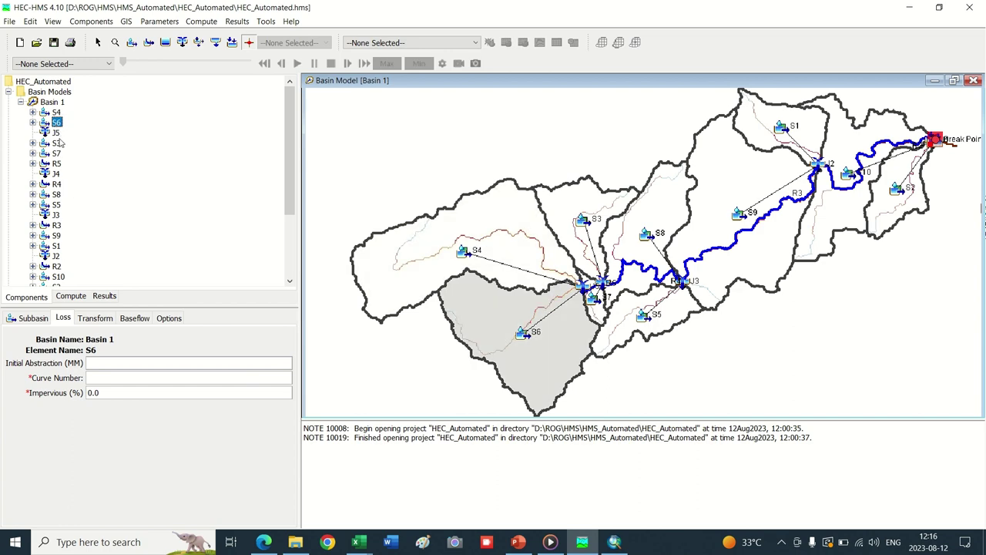
{"action": "left_click", "coordinate": [56, 143]}
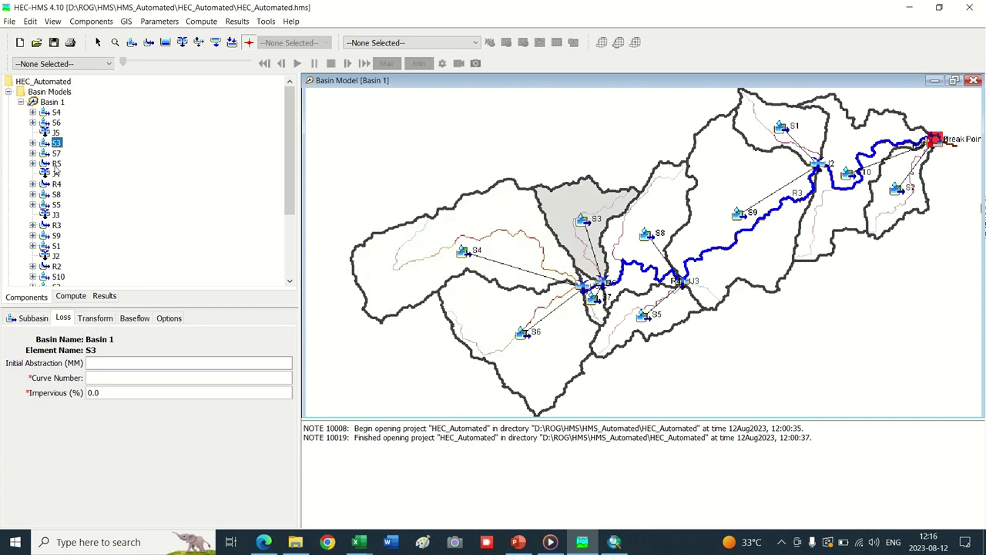
{"action": "left_click", "coordinate": [56, 164]}
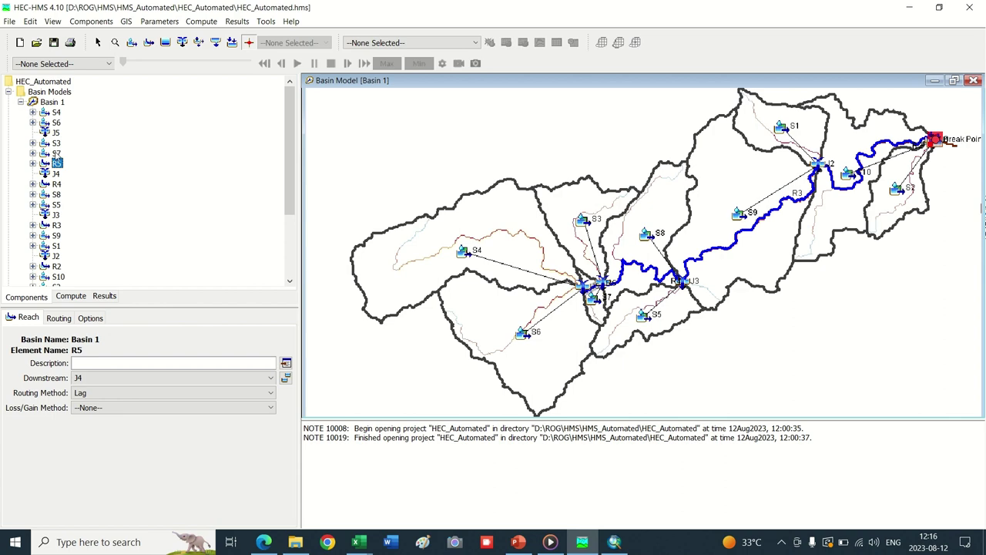
{"action": "left_click", "coordinate": [57, 143]}
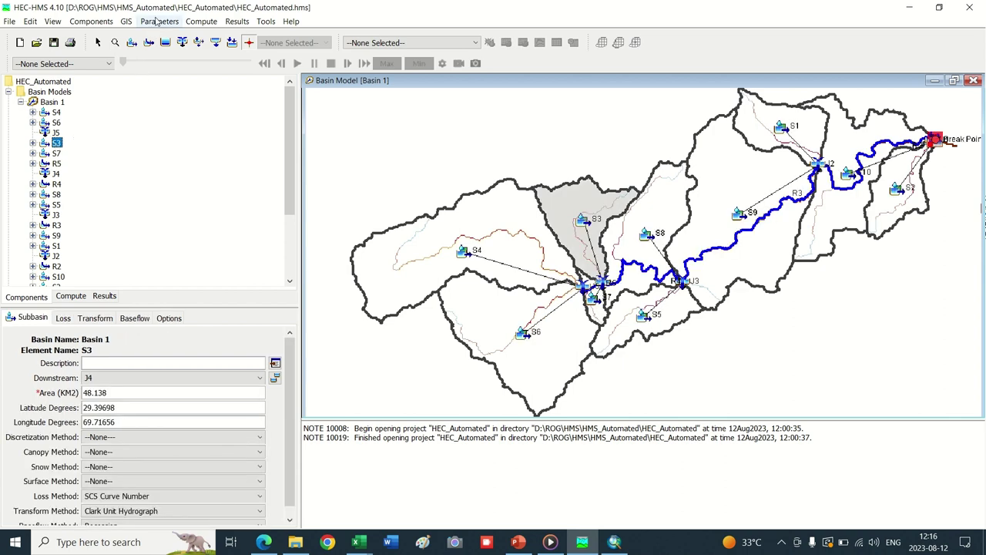
- Inspect the SCS Curve Number loss table and its filter options for subbasin S3, clear the map selection, and close the table
{"action": "left_click", "coordinate": [126, 22]}
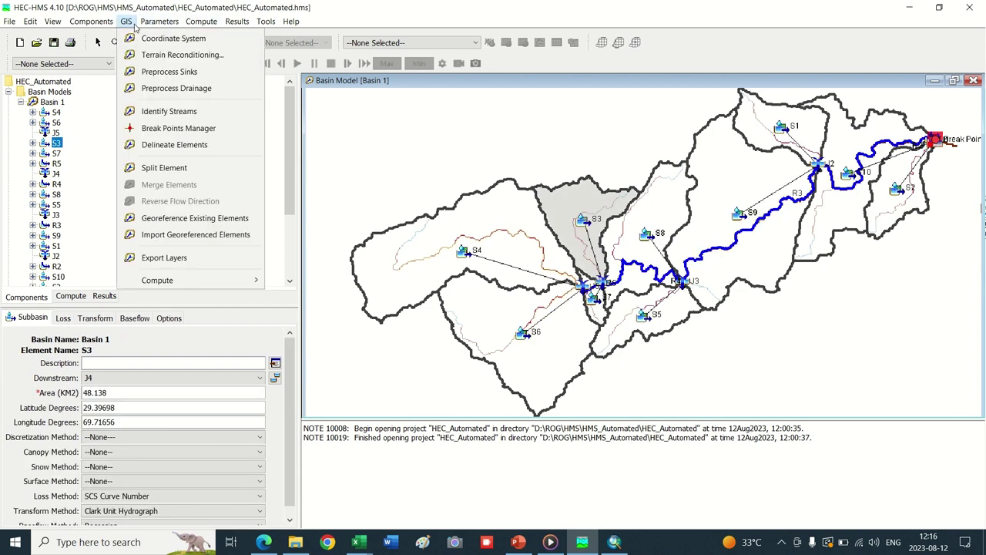
{"action": "mouse_move", "coordinate": [160, 23]}
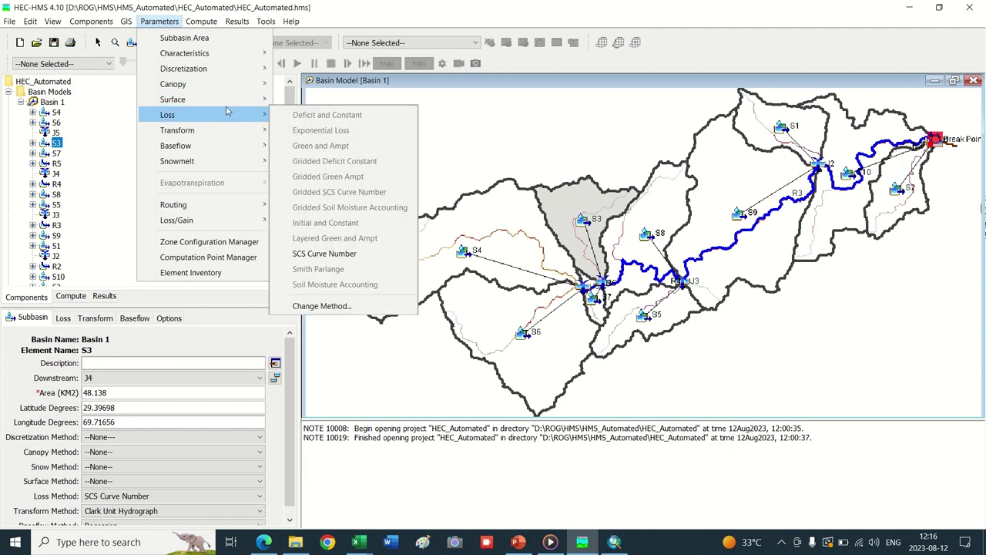
{"action": "left_click", "coordinate": [346, 261]}
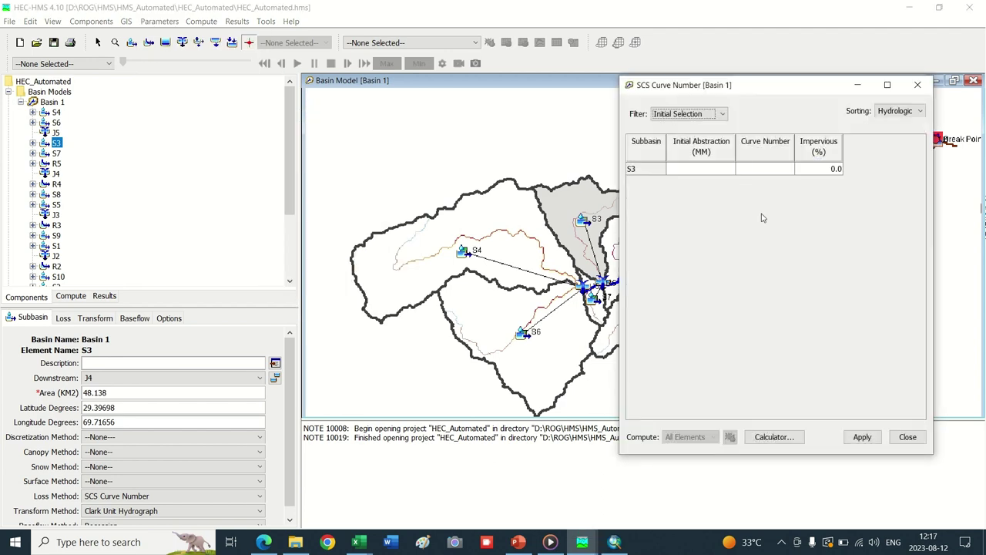
{"action": "left_click", "coordinate": [402, 157]}
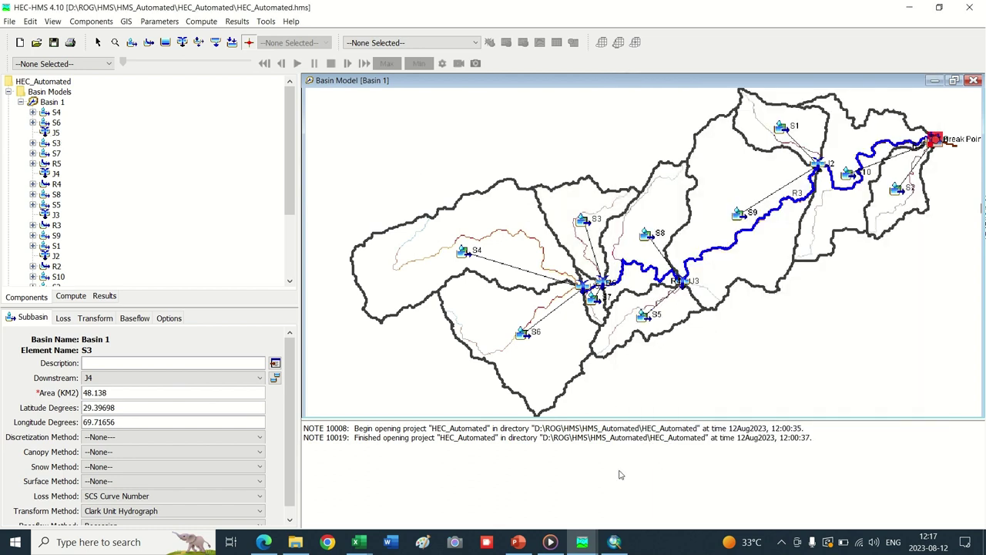
{"action": "mouse_move", "coordinate": [586, 541]}
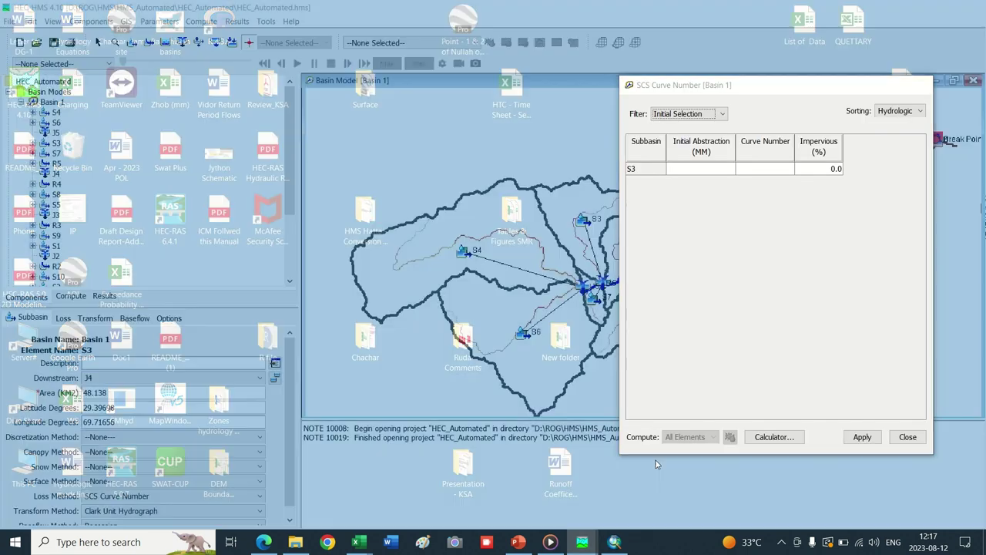
{"action": "left_click", "coordinate": [655, 460]}
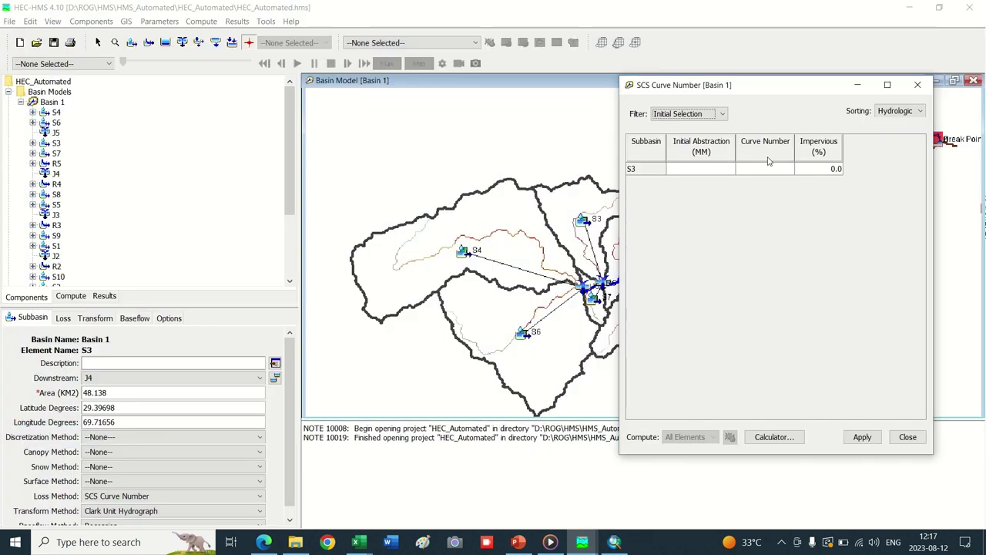
{"action": "left_click", "coordinate": [709, 116]}
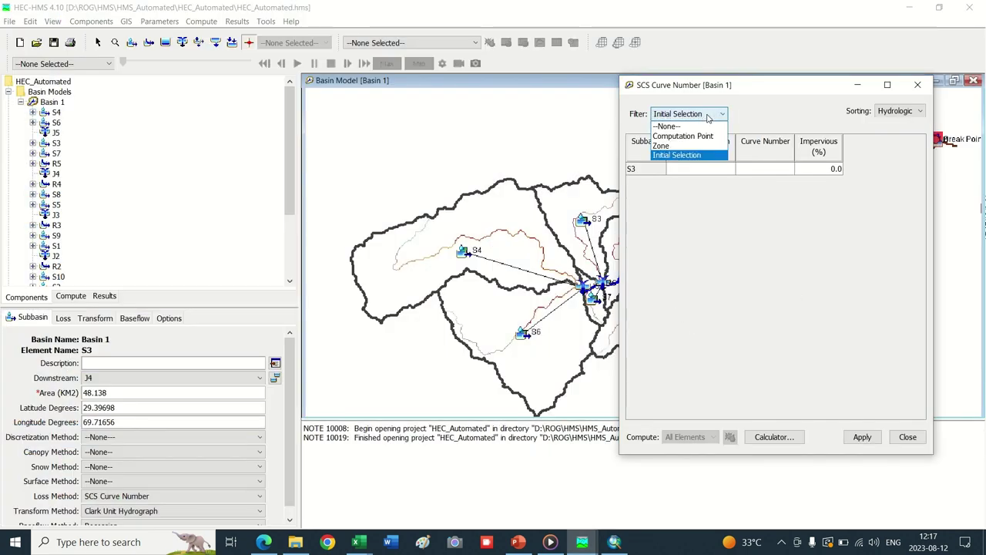
{"action": "left_click", "coordinate": [708, 117]}
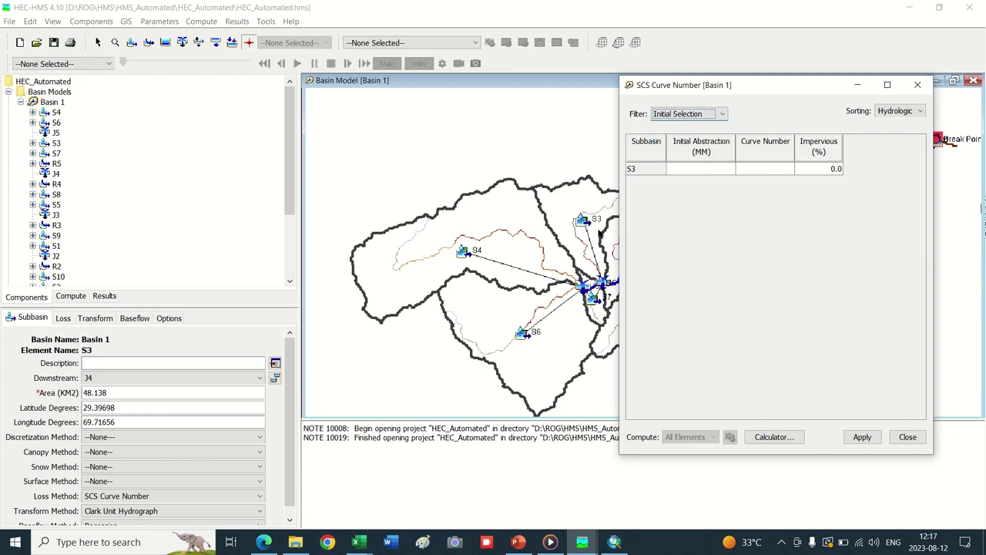
{"action": "left_click", "coordinate": [365, 144]}
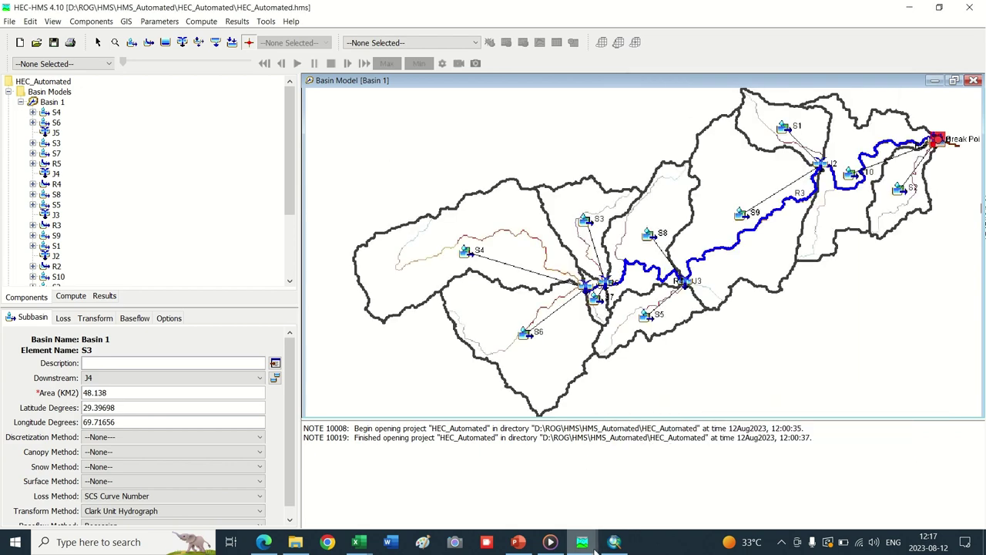
{"action": "left_click", "coordinate": [656, 490]}
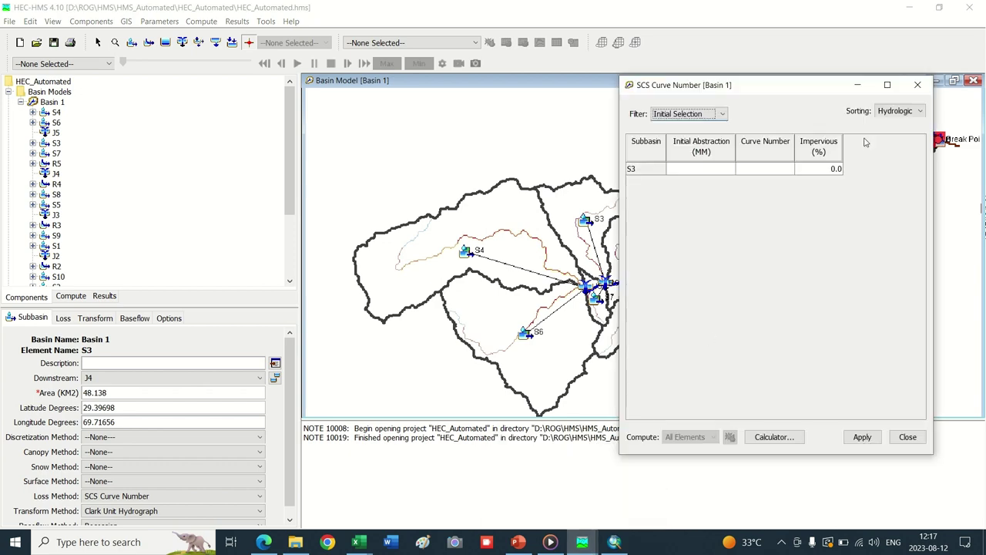
{"action": "left_click", "coordinate": [919, 85]}
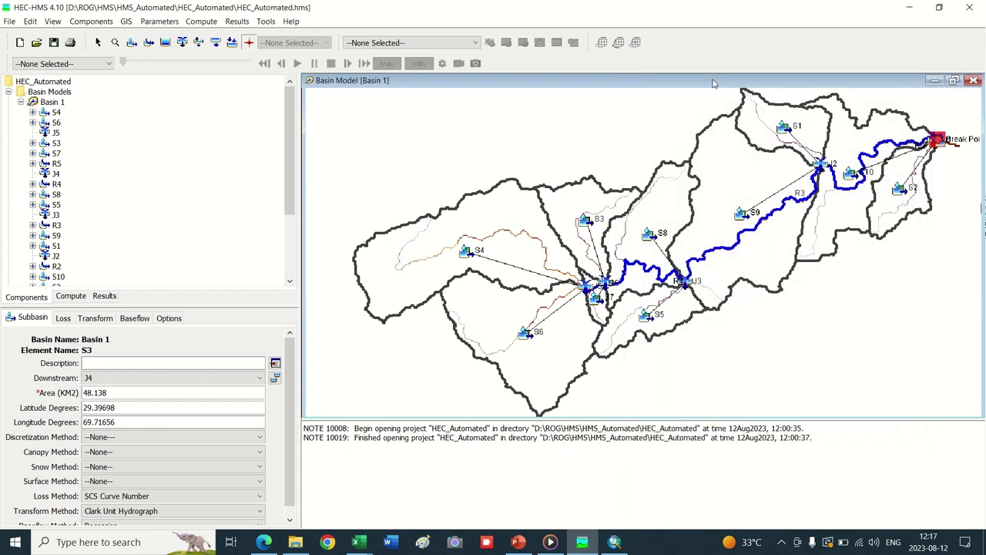
- Open the SCS Curve Number loss table for all subbasins and try to calculate Initial Abstraction with Curve Number: Grid 1 selected
{"action": "left_click", "coordinate": [157, 22]}
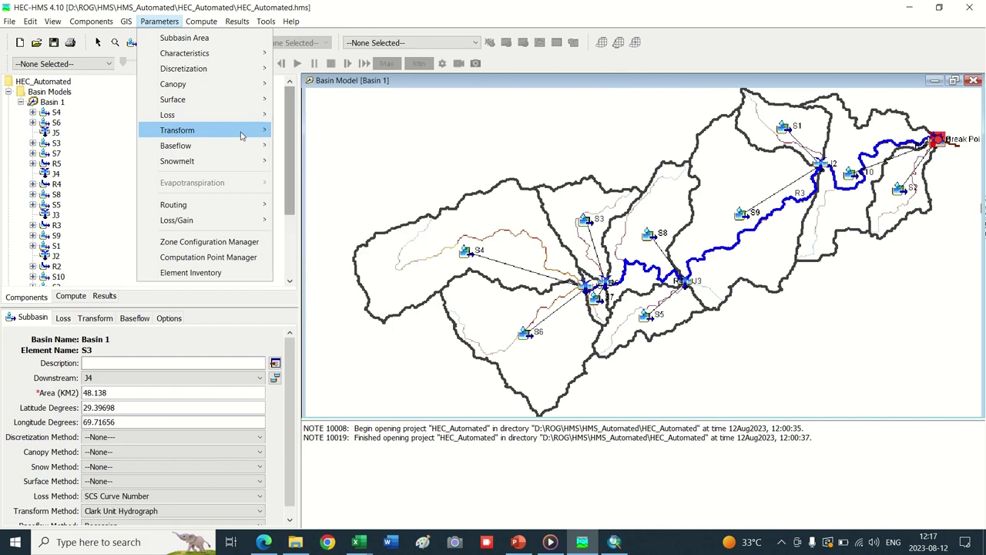
{"action": "mouse_move", "coordinate": [270, 128]}
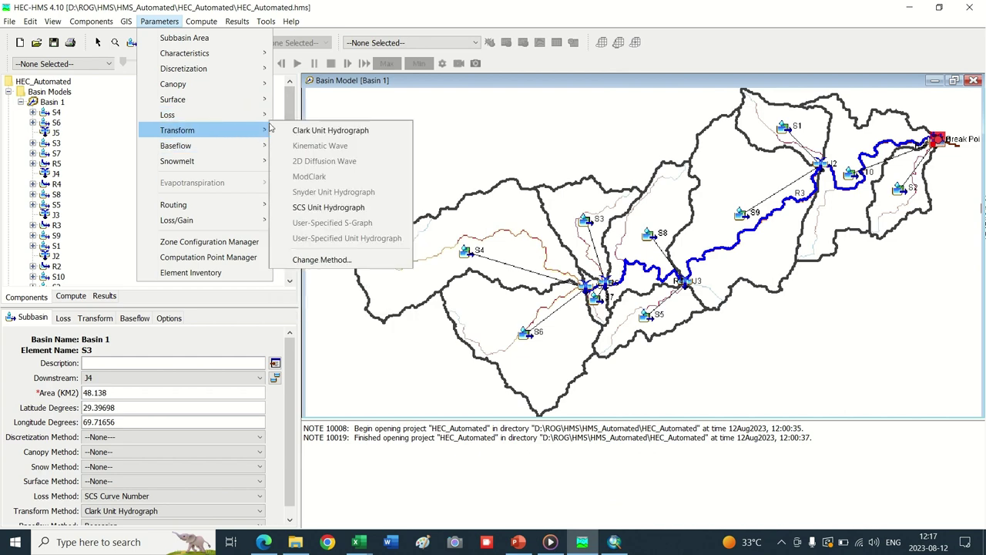
{"action": "mouse_move", "coordinate": [231, 114]}
{"action": "left_click", "coordinate": [320, 253]}
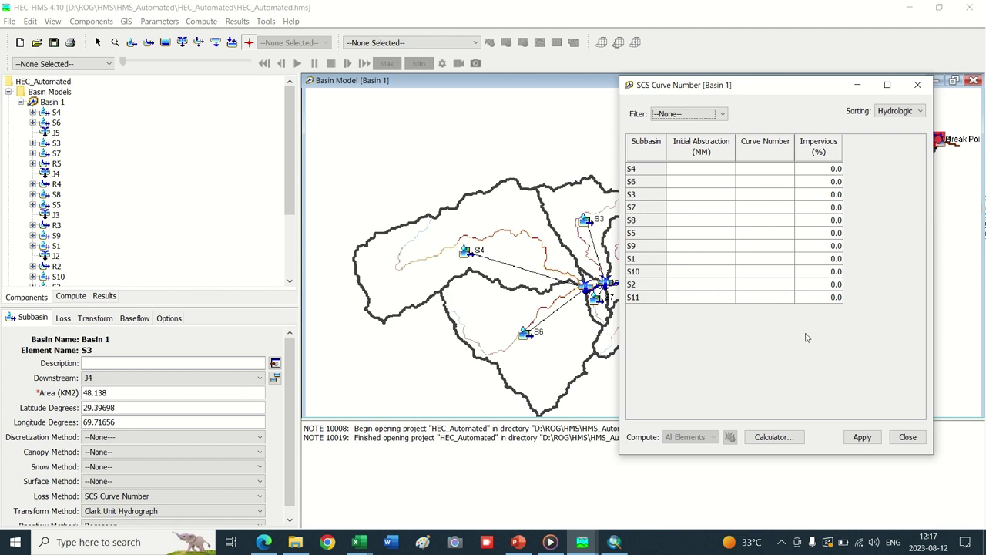
{"action": "left_click", "coordinate": [688, 115]}
{"action": "left_click", "coordinate": [687, 115]}
{"action": "left_click", "coordinate": [775, 437]}
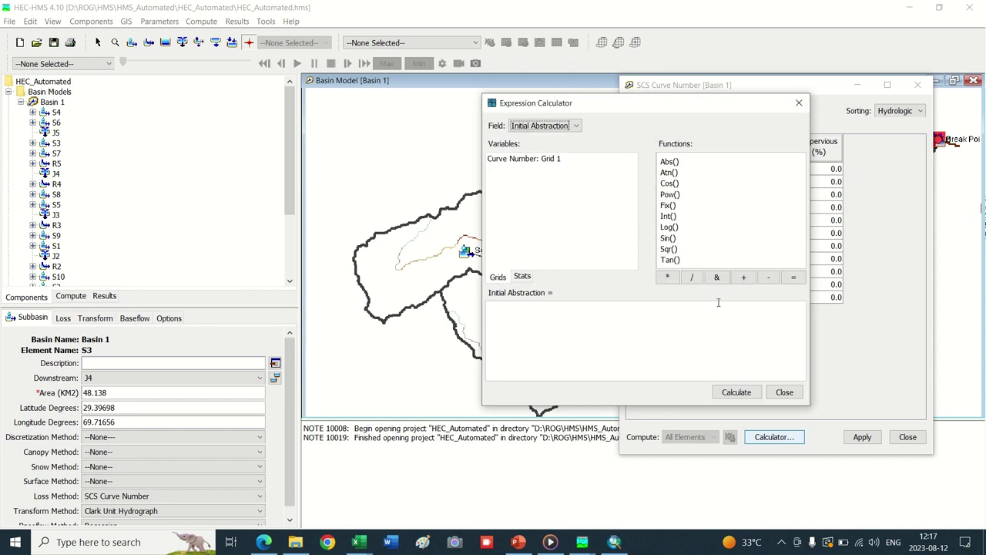
{"action": "left_click", "coordinate": [545, 165]}
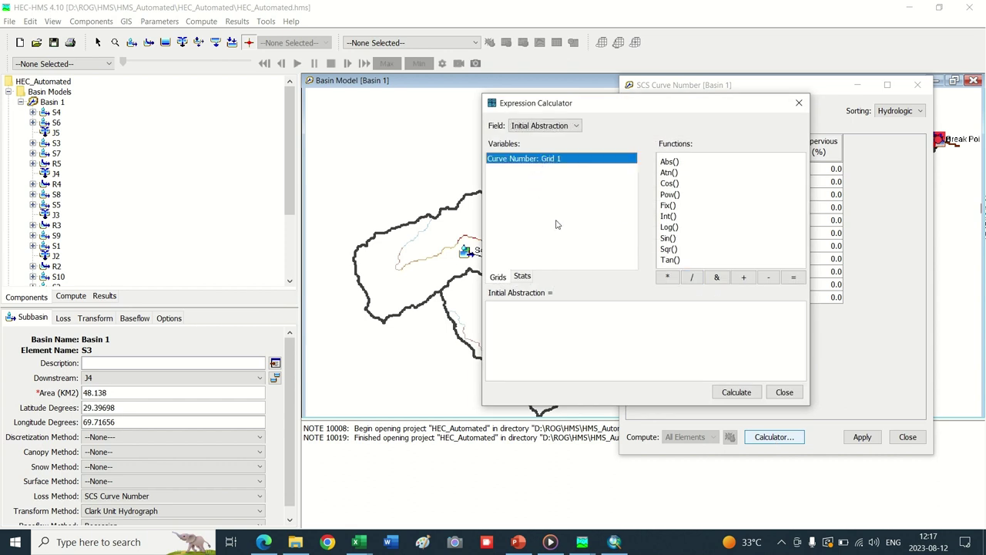
{"action": "left_click", "coordinate": [736, 394]}
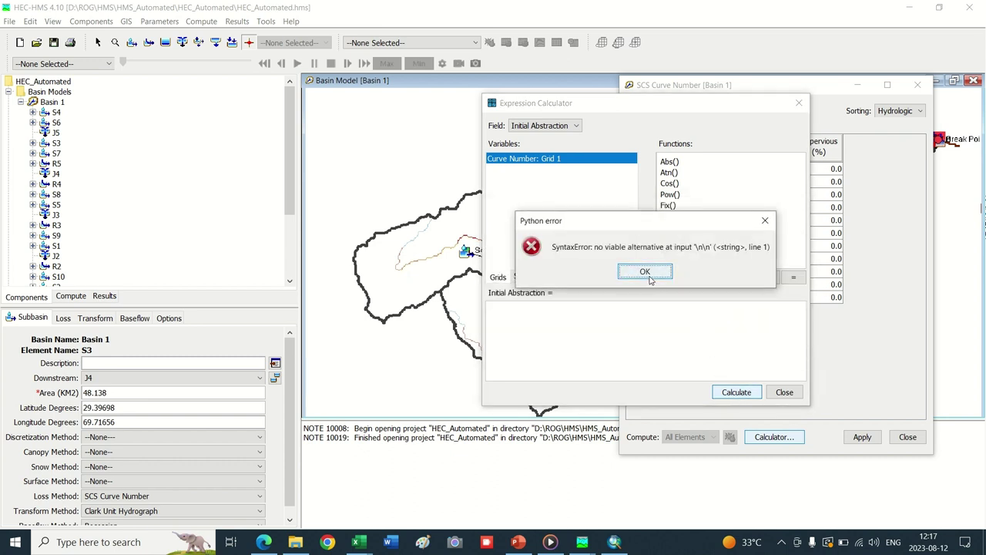
{"action": "left_click", "coordinate": [645, 272]}
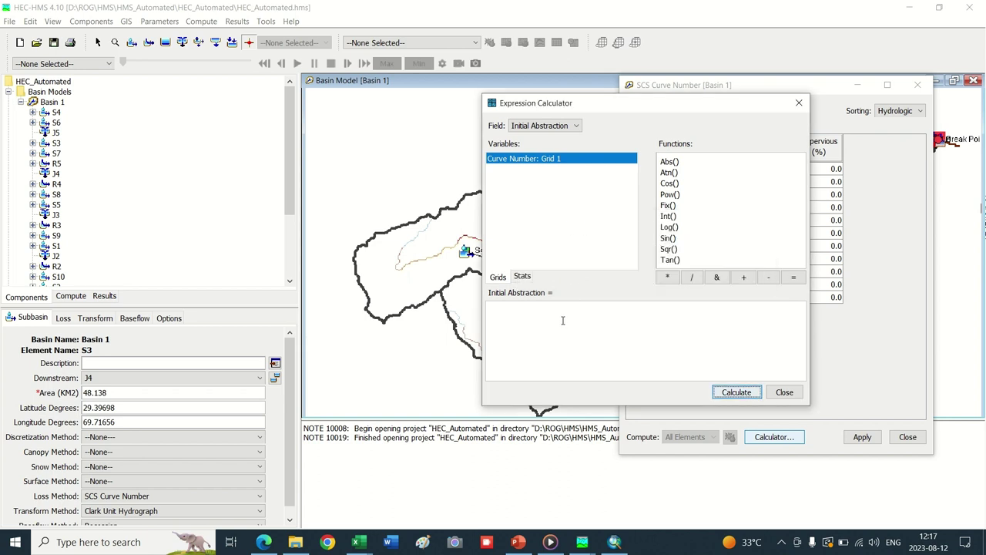
- Try to calculate the Curve Number field with Curve Number: Grid 1 selected, and close the expression calculator
{"action": "left_click", "coordinate": [539, 125]}
{"action": "left_click", "coordinate": [542, 146]}
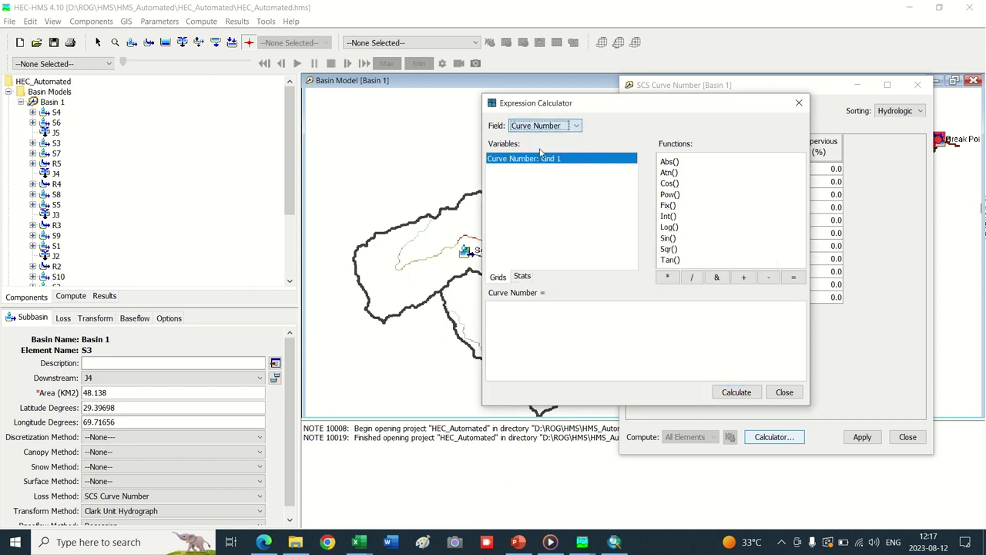
{"action": "left_click", "coordinate": [718, 394]}
{"action": "left_click", "coordinate": [646, 271]}
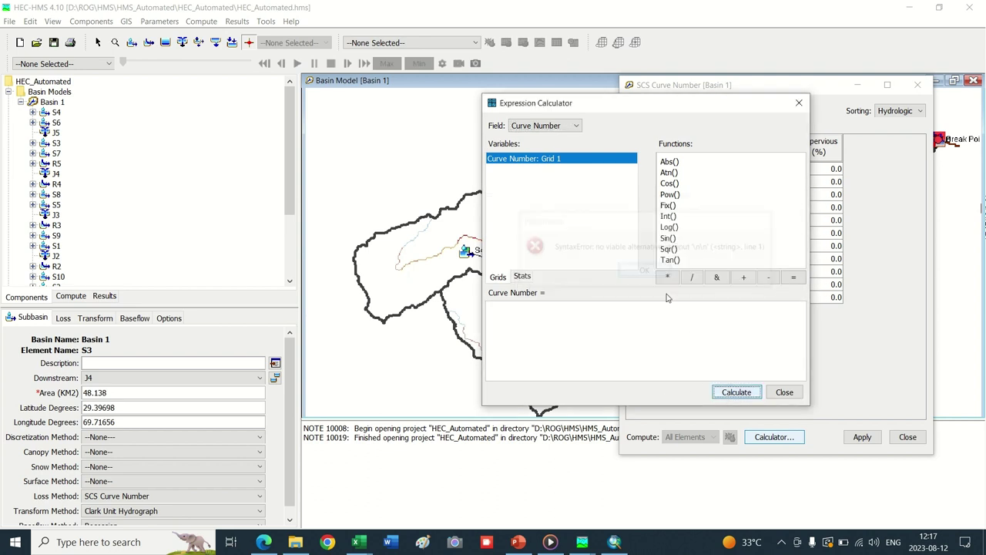
{"action": "left_click", "coordinate": [780, 393]}
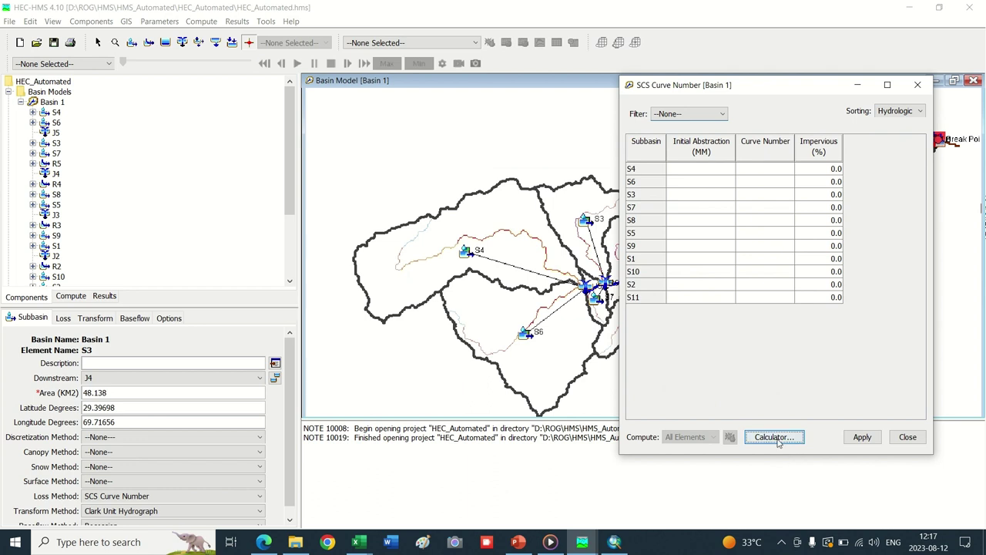
- Retry the Initial Abstraction calculation with Curve Number: Grid 1 selected, and close the calculator and the loss table
{"action": "left_click", "coordinate": [775, 437]}
{"action": "left_click", "coordinate": [529, 159]}
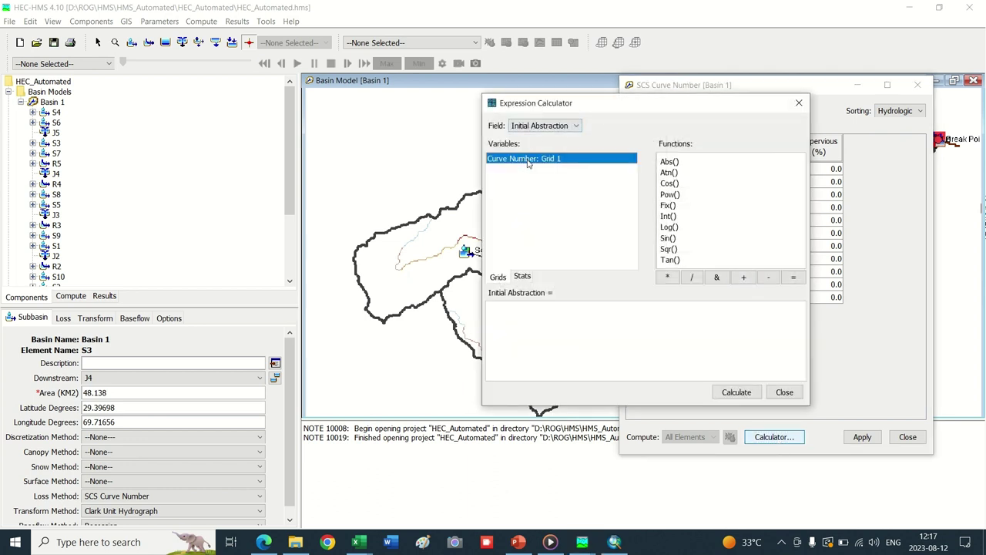
{"action": "left_click", "coordinate": [714, 393]}
{"action": "left_click", "coordinate": [641, 271]}
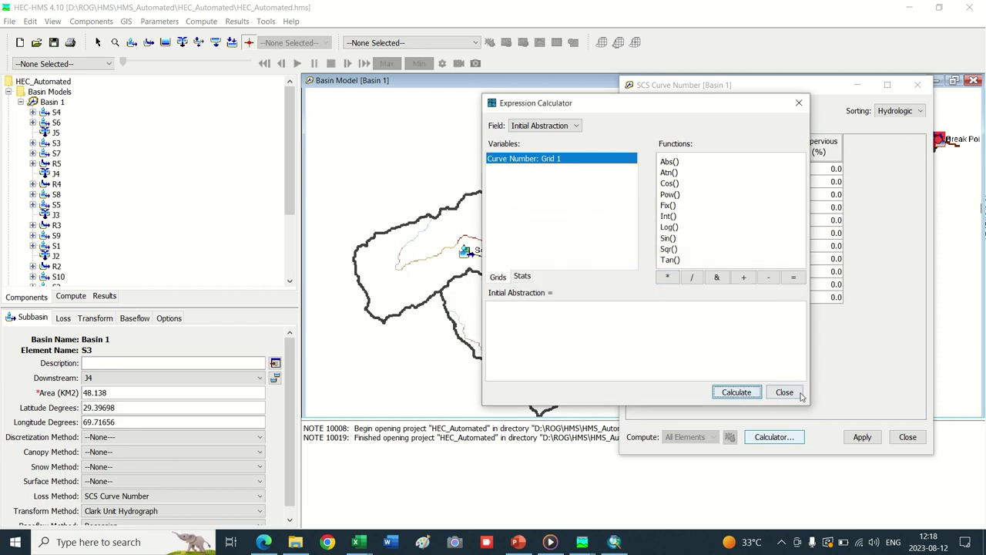
{"action": "left_click", "coordinate": [799, 394]}
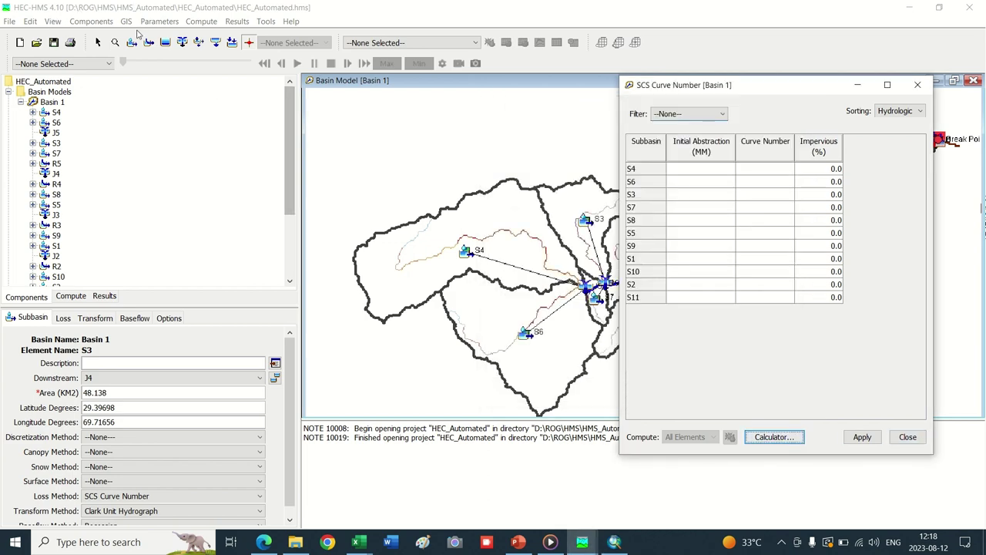
{"action": "left_click", "coordinate": [908, 437]}
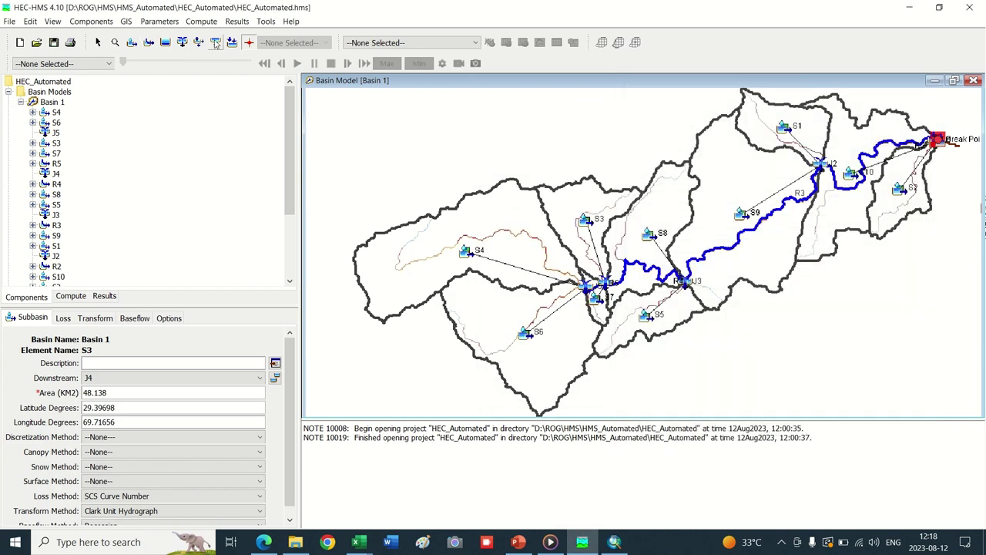
- Compute the grid cells for the Basin 1 model
{"action": "left_click", "coordinate": [125, 21]}
{"action": "mouse_move", "coordinate": [185, 280]}
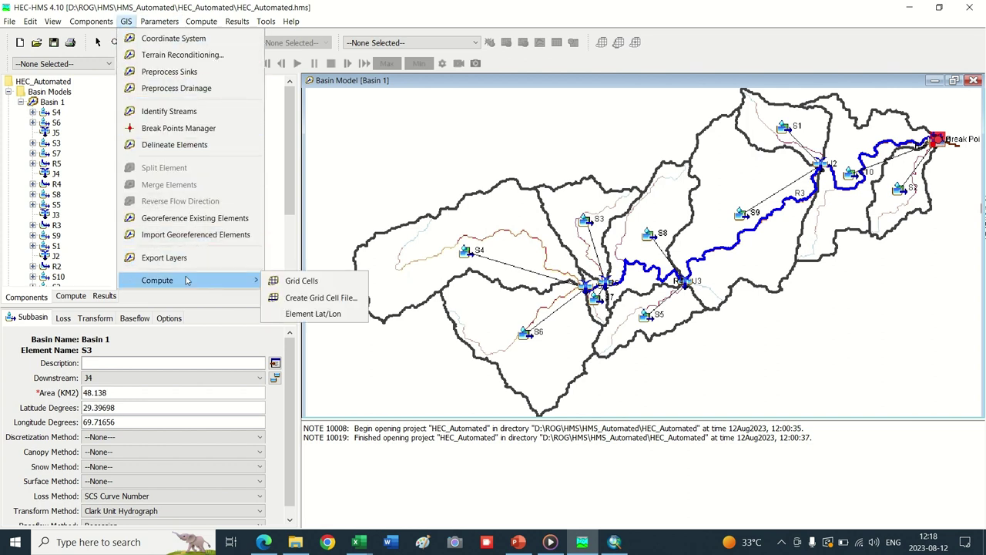
{"action": "left_click", "coordinate": [301, 282]}
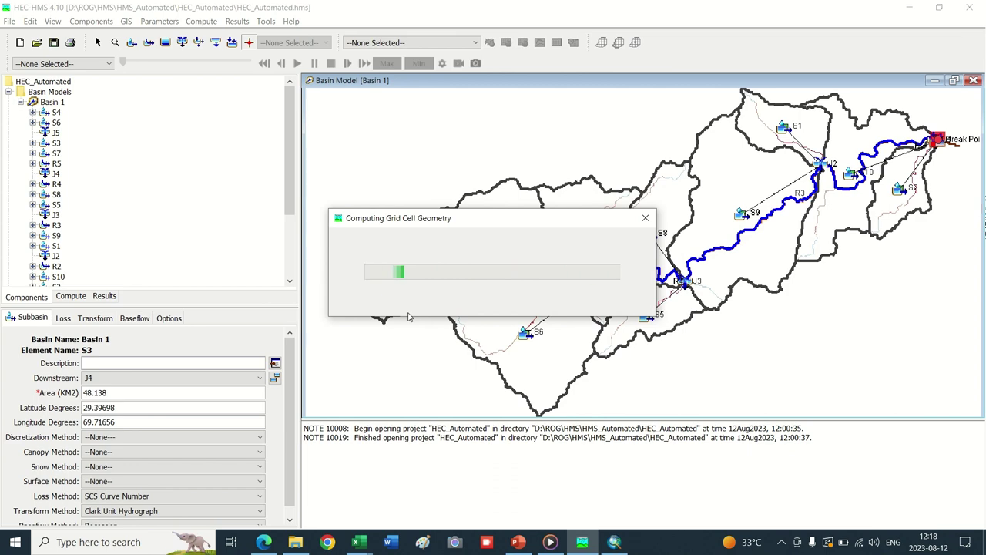
- Turn on the Discretization layer in the Basin 1 map and close the map layers settings
{"action": "right_click", "coordinate": [358, 133]}
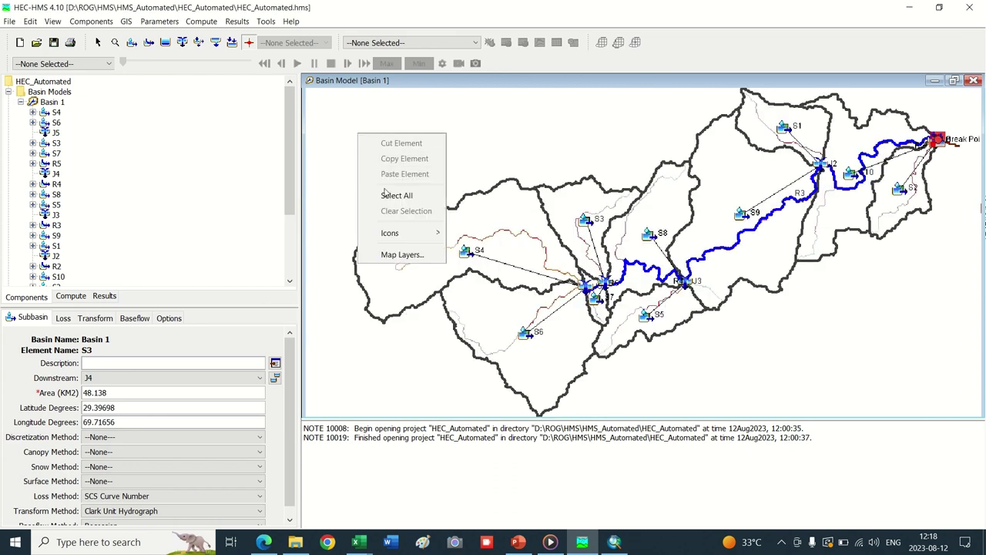
{"action": "left_click", "coordinate": [387, 253]}
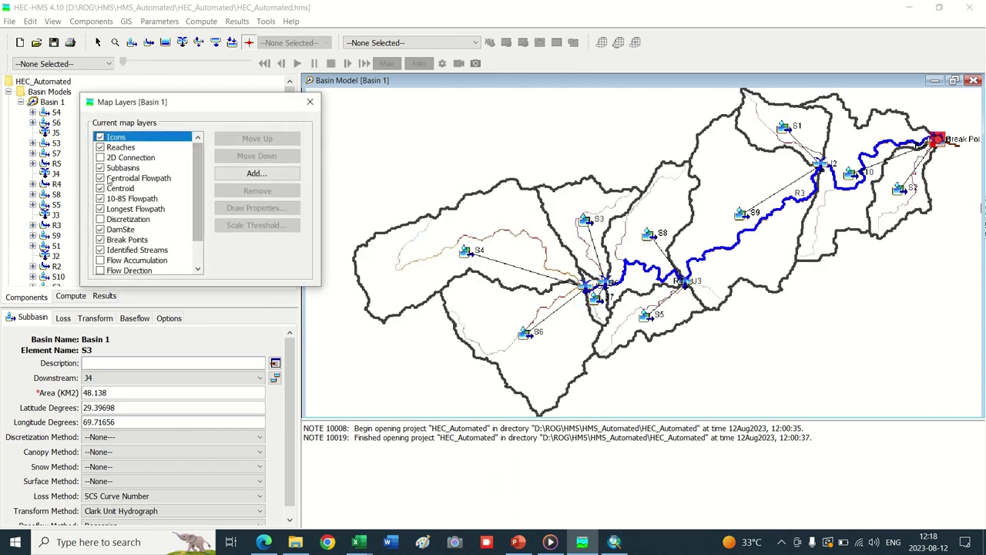
{"action": "left_click", "coordinate": [99, 220]}
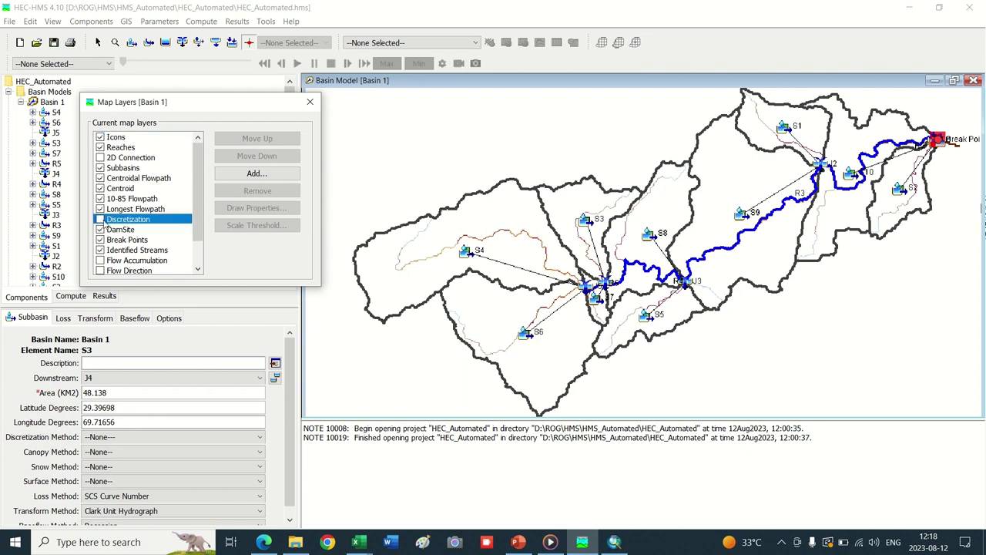
{"action": "left_click", "coordinate": [99, 219]}
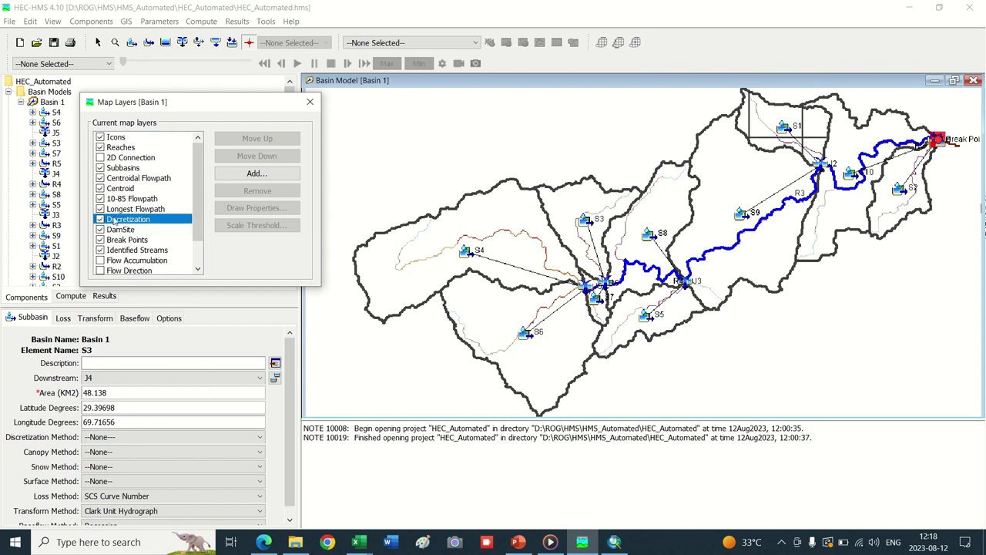
{"action": "left_click", "coordinate": [310, 103]}
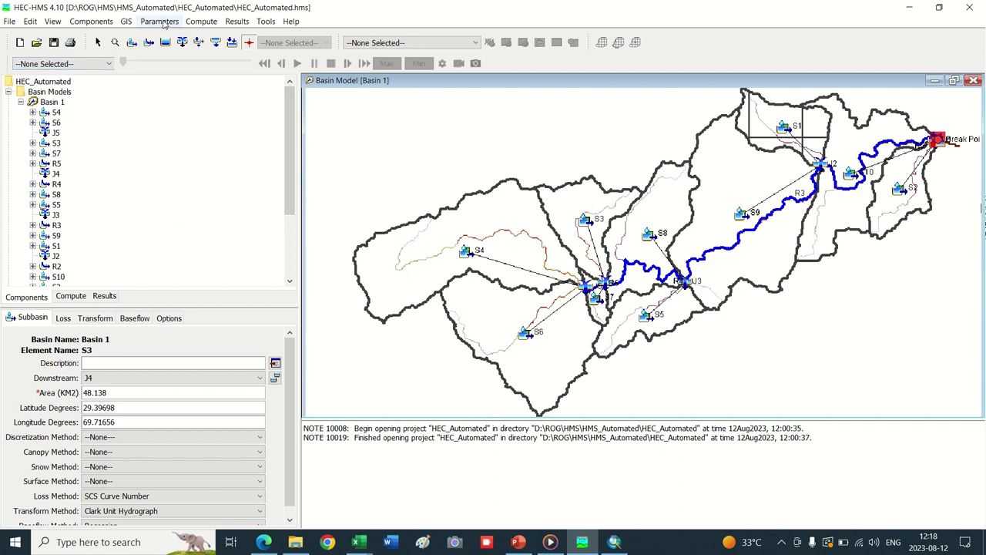
- Change the discretization method to Structured for all subbasins in the basin model
{"action": "left_click", "coordinate": [164, 23]}
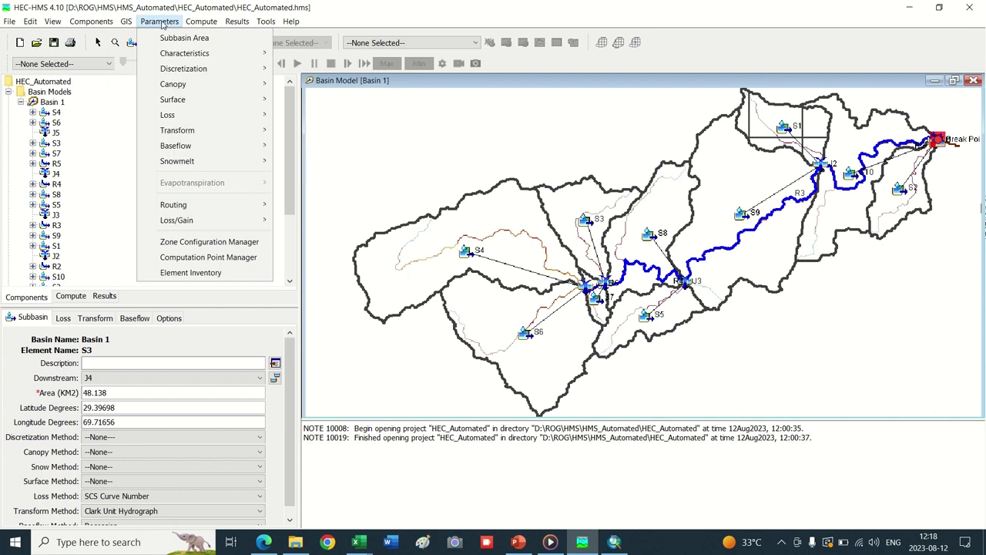
{"action": "mouse_move", "coordinate": [184, 68]}
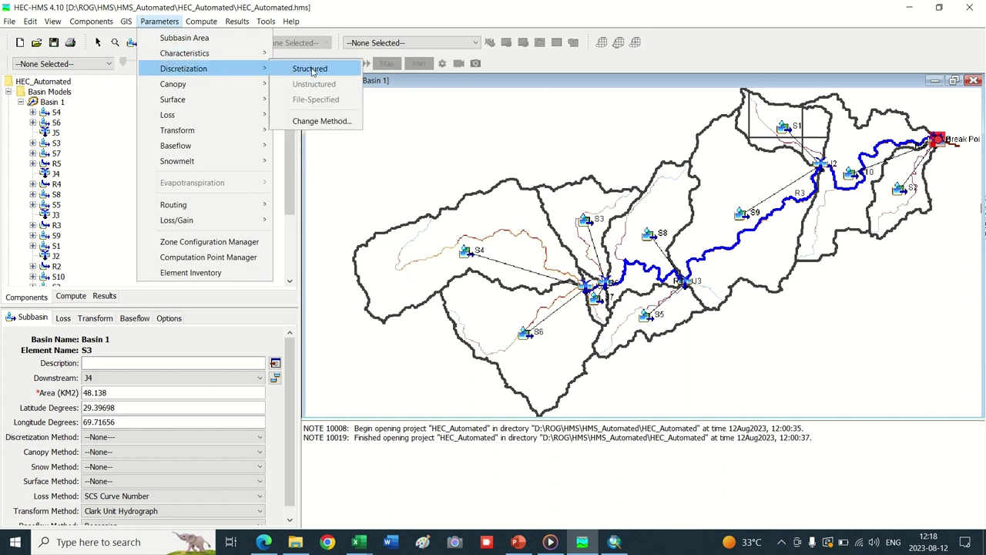
{"action": "left_click", "coordinate": [317, 122]}
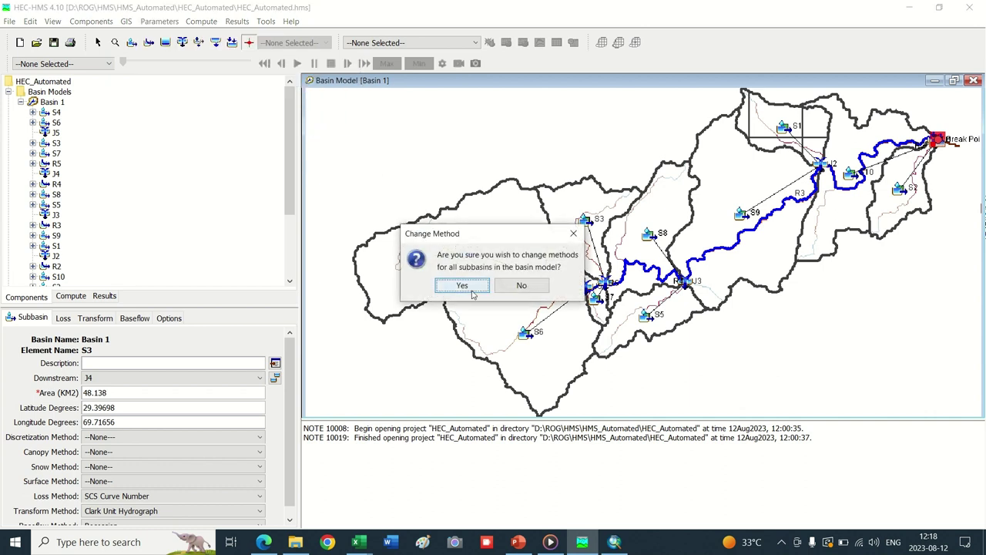
{"action": "left_click", "coordinate": [462, 285]}
{"action": "left_click", "coordinate": [509, 262]}
{"action": "left_click", "coordinate": [505, 282]}
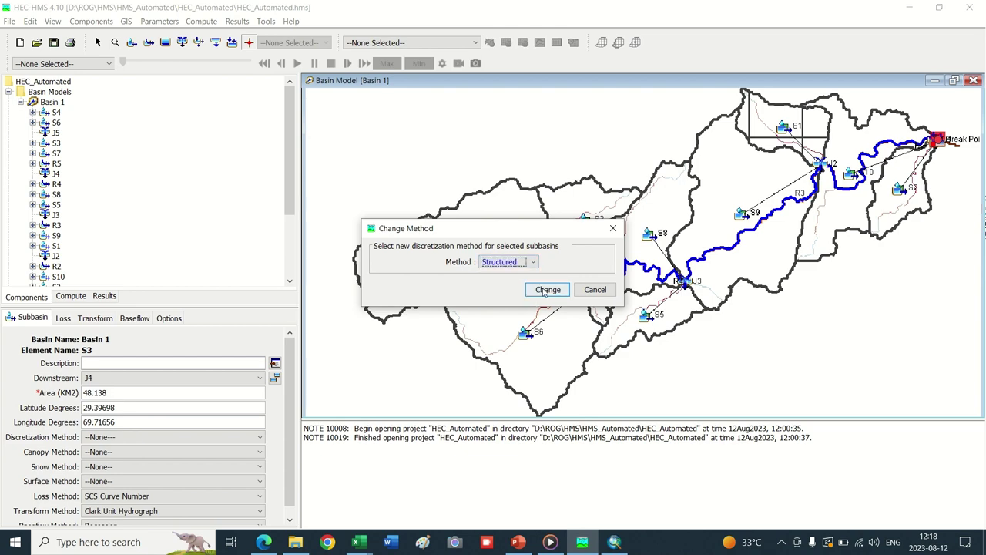
{"action": "left_click", "coordinate": [547, 289]}
- Open the Structured discretization parameter table for the Basin 1 subbasins
{"action": "left_click", "coordinate": [154, 23]}
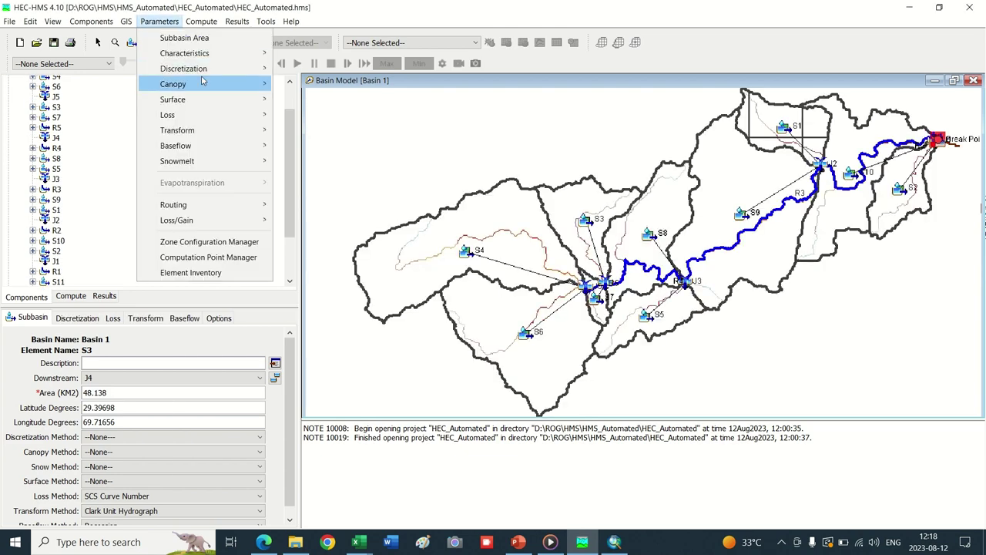
{"action": "mouse_move", "coordinate": [195, 71]}
{"action": "left_click", "coordinate": [308, 70]}
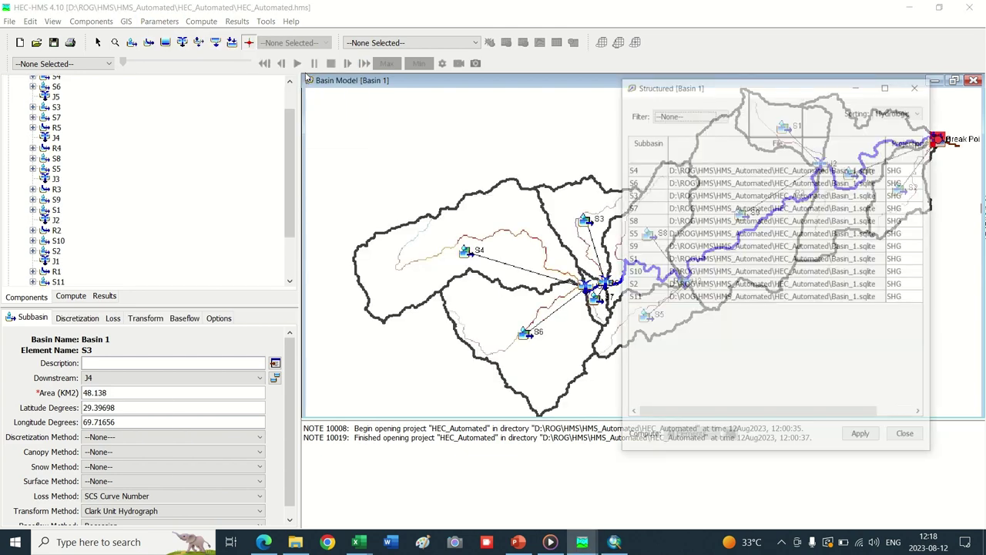
- Set subbasin S4's discretization projection to UTM 42 N and its cell size to 5000
{"action": "left_click_drag", "start_coordinate": [790, 408], "coordinate": [883, 423]}
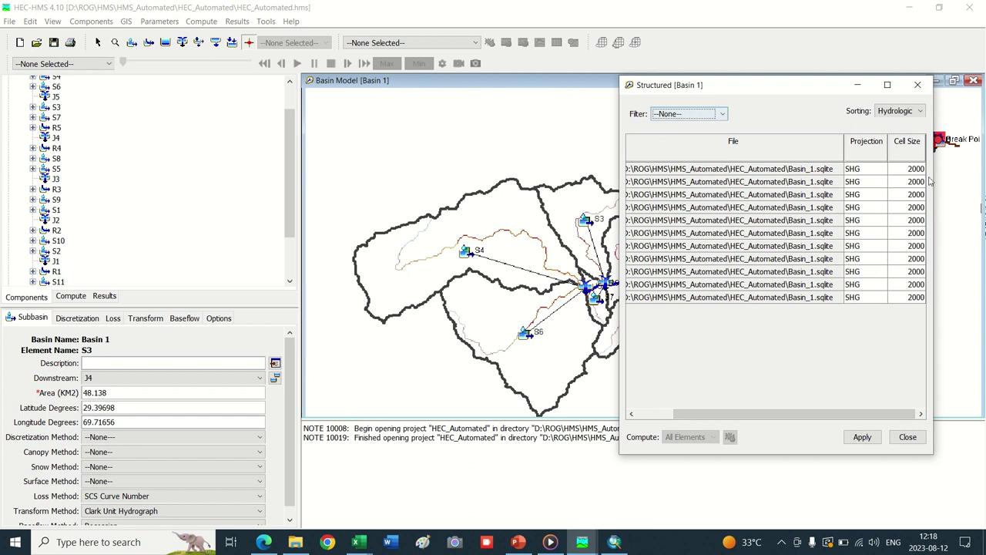
{"action": "left_click", "coordinate": [870, 168]}
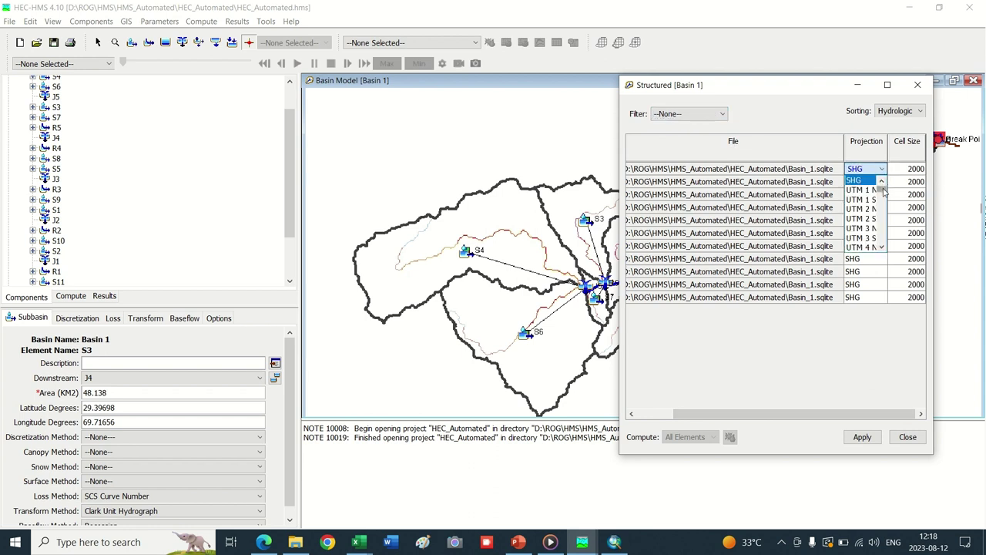
{"action": "left_click", "coordinate": [808, 329]}
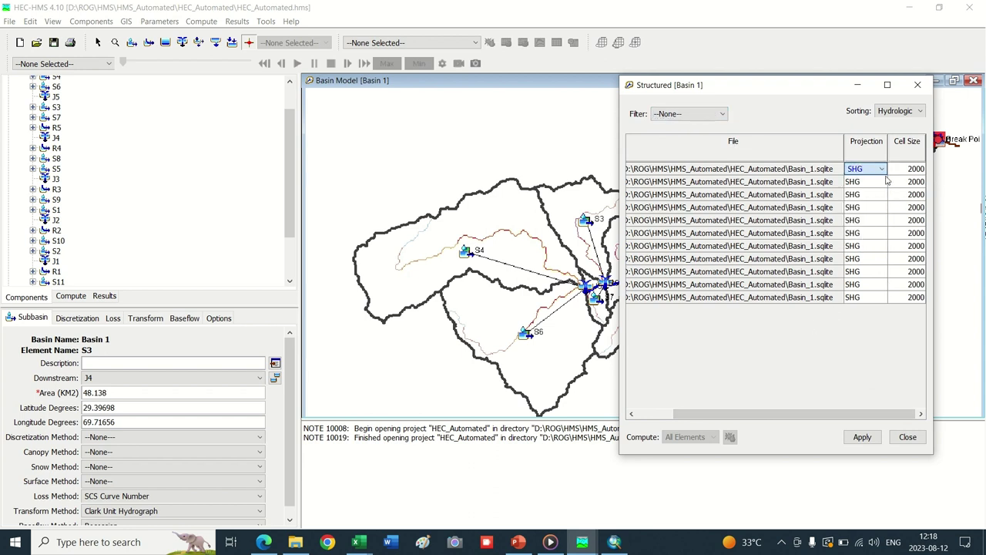
{"action": "left_click", "coordinate": [679, 116]}
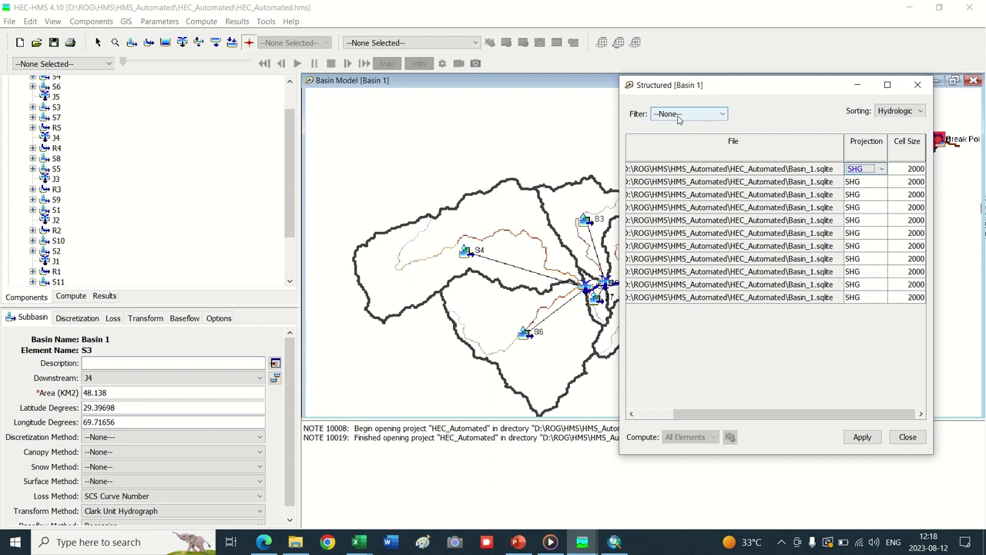
{"action": "left_click", "coordinate": [679, 116]}
{"action": "left_click", "coordinate": [882, 168]}
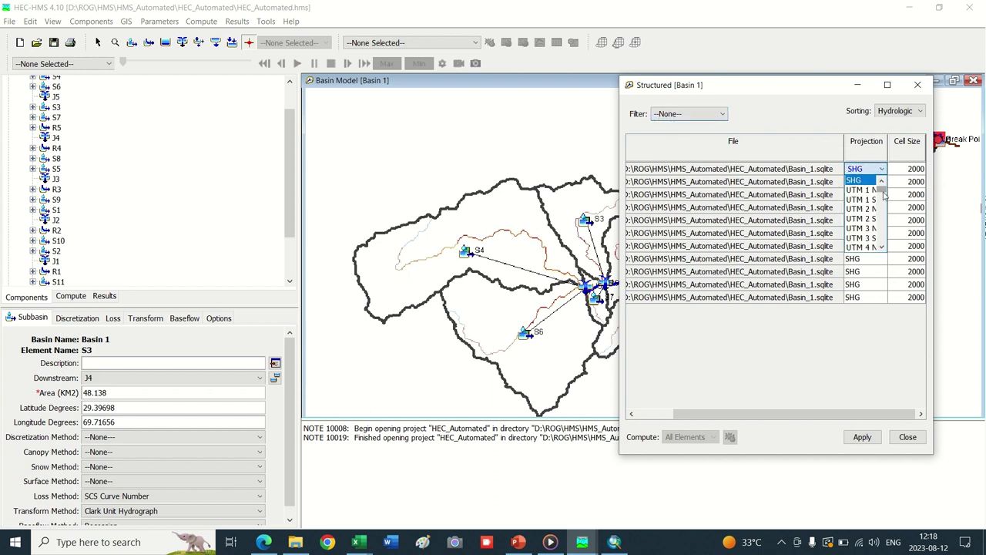
{"action": "left_click_drag", "start_coordinate": [882, 192], "coordinate": [883, 227]}
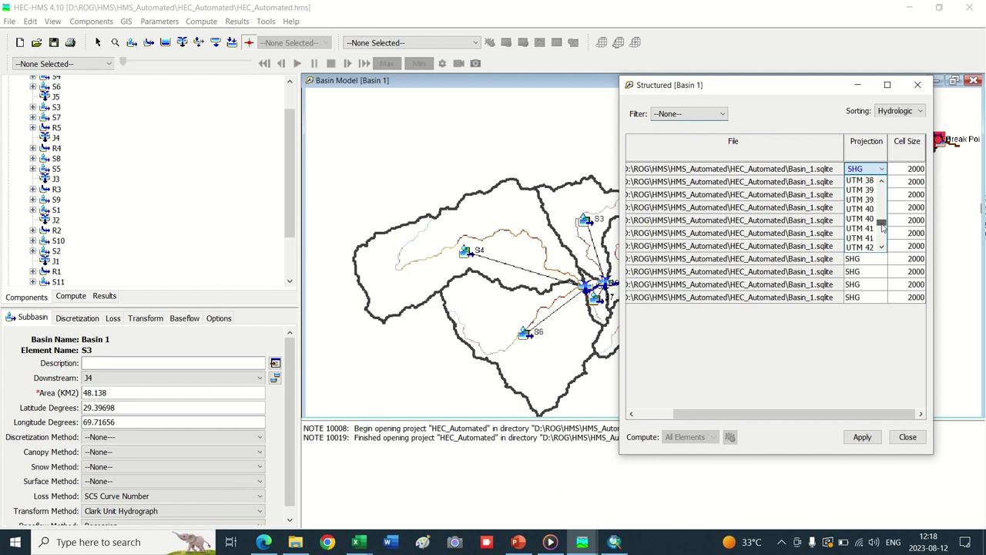
{"action": "left_click", "coordinate": [869, 238]}
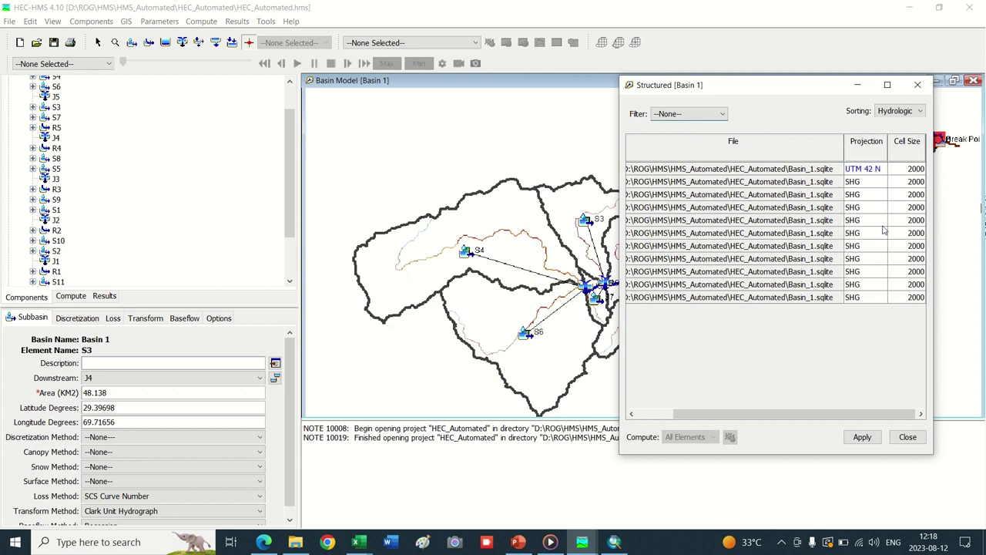
{"action": "left_click", "coordinate": [900, 172]}
{"action": "left_click", "coordinate": [902, 239]}
- Set subbasin S6's discretization projection to UTM 42 N and its cell size to 5000
{"action": "left_click", "coordinate": [877, 183]}
{"action": "left_click_drag", "start_coordinate": [881, 195], "coordinate": [884, 242]}
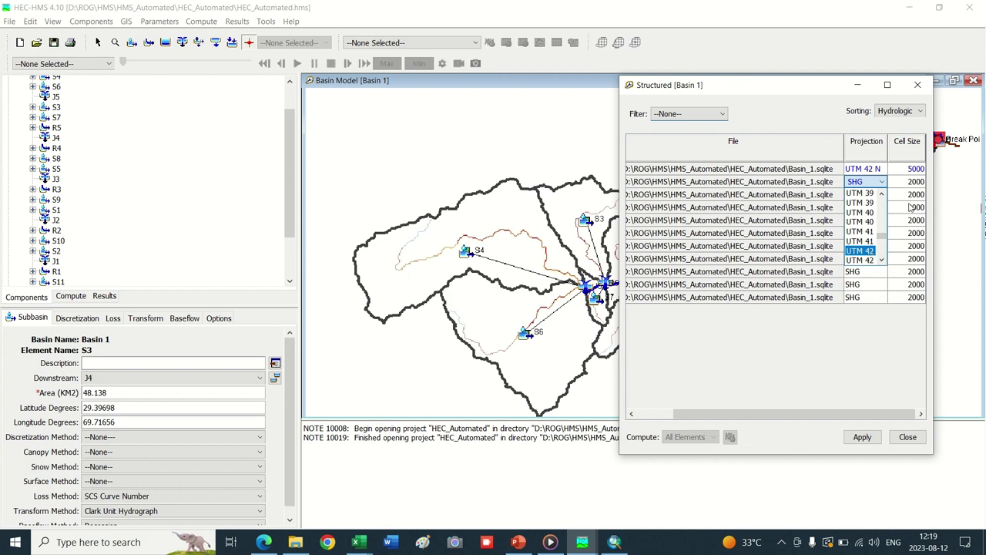
{"action": "left_click", "coordinate": [869, 252]}
{"action": "left_click", "coordinate": [915, 179]}
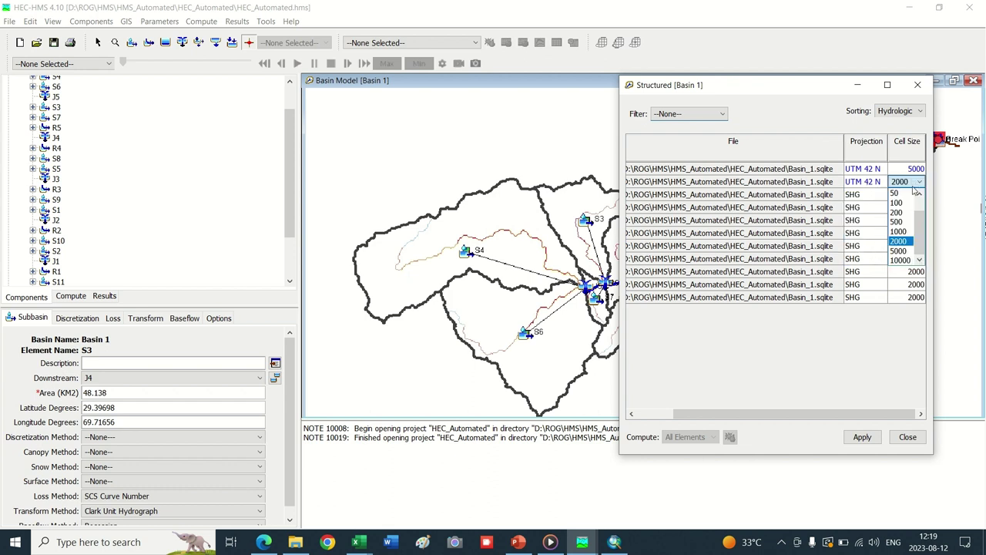
{"action": "left_click", "coordinate": [893, 248]}
- Set subbasin S3's discretization projection to UTM 42 N and its cell size to 5000
{"action": "left_click", "coordinate": [864, 196]}
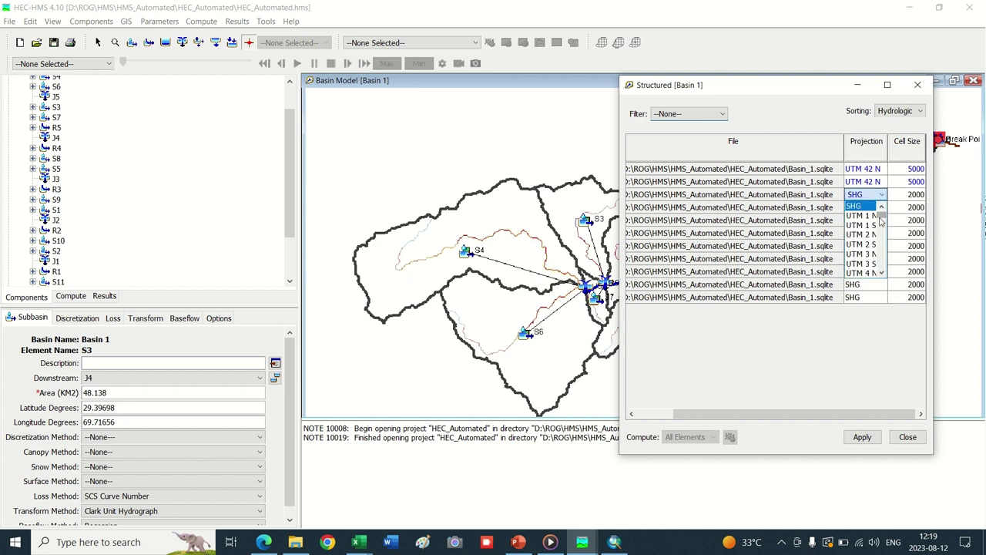
{"action": "left_click_drag", "start_coordinate": [882, 221], "coordinate": [883, 256]}
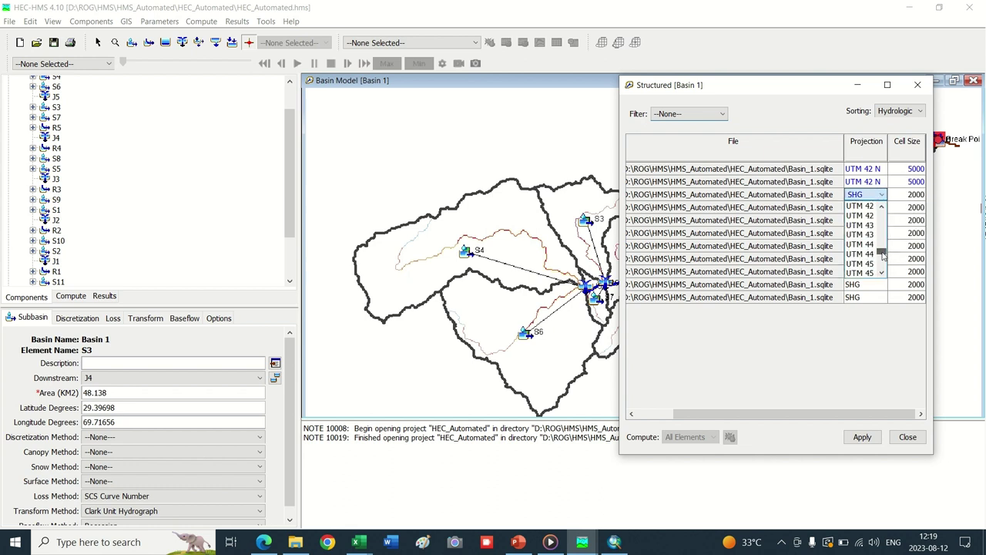
{"action": "left_click", "coordinate": [861, 206]}
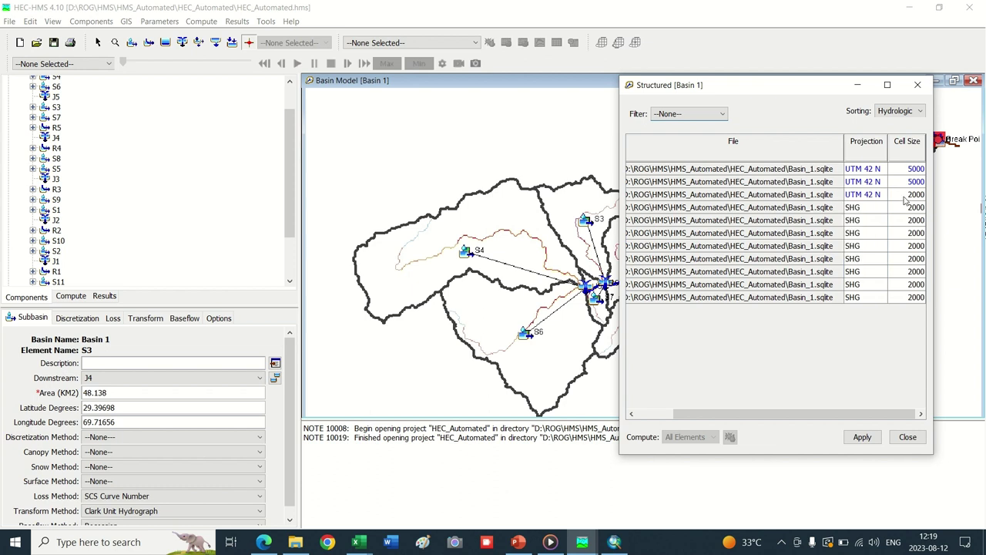
{"action": "left_click", "coordinate": [905, 197]}
{"action": "left_click", "coordinate": [900, 263]}
- Set subbasin S7's discretization projection to UTM 42 N and its cell size to 5000
{"action": "left_click", "coordinate": [875, 208]}
{"action": "left_click_drag", "start_coordinate": [883, 231], "coordinate": [888, 268]}
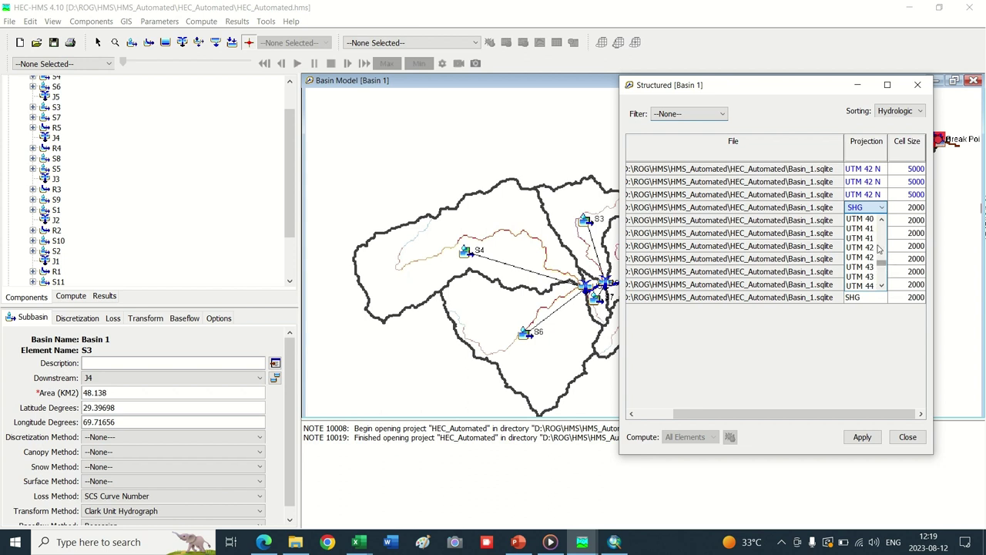
{"action": "left_click", "coordinate": [876, 247]}
{"action": "left_click", "coordinate": [912, 207]}
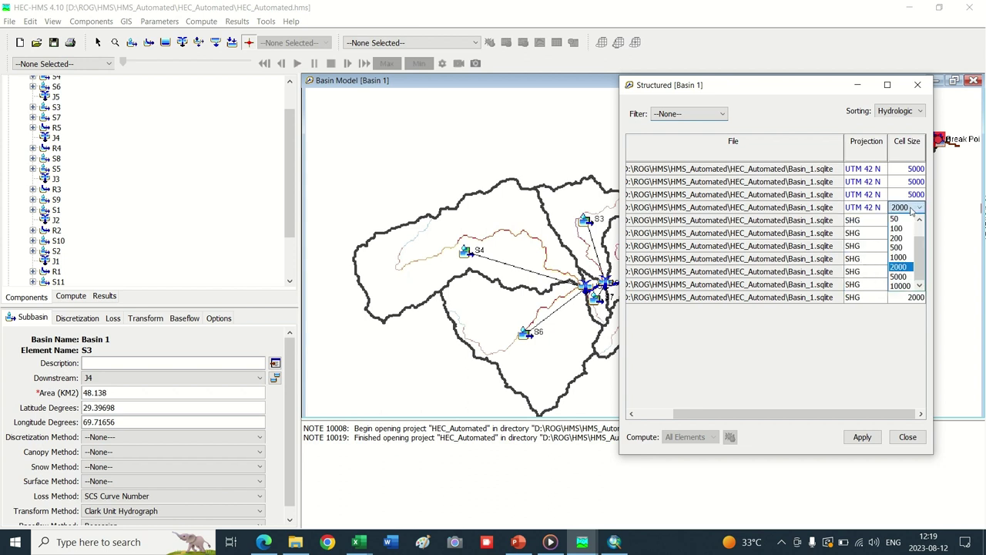
{"action": "left_click", "coordinate": [900, 278]}
- Set subbasin S8's discretization projection to UTM 42 N and its cell size to 5000
{"action": "left_click", "coordinate": [864, 220]}
{"action": "scroll", "coordinate": [867, 269], "scroll_direction": "down", "scroll_amount": 3}
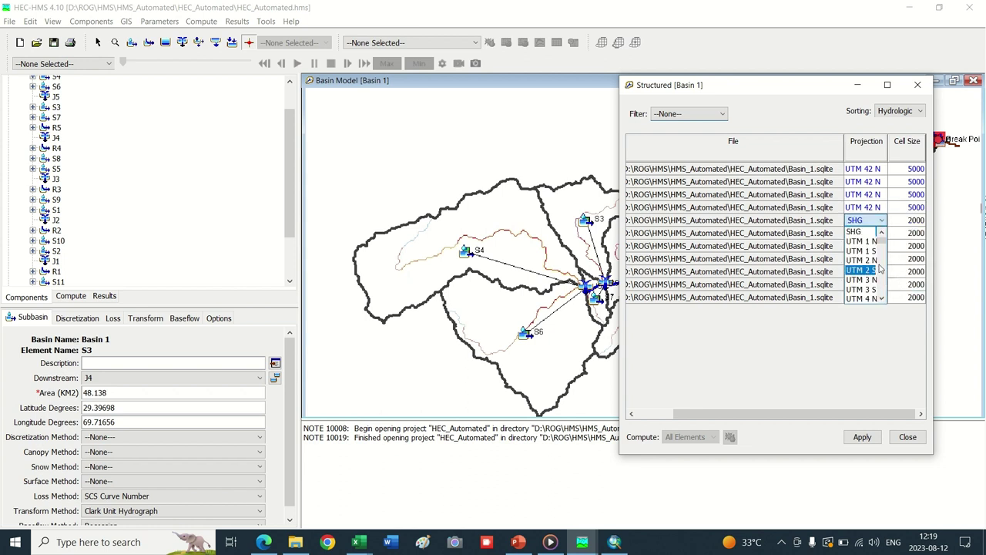
{"action": "scroll", "coordinate": [865, 298], "scroll_direction": "down", "scroll_amount": 20}
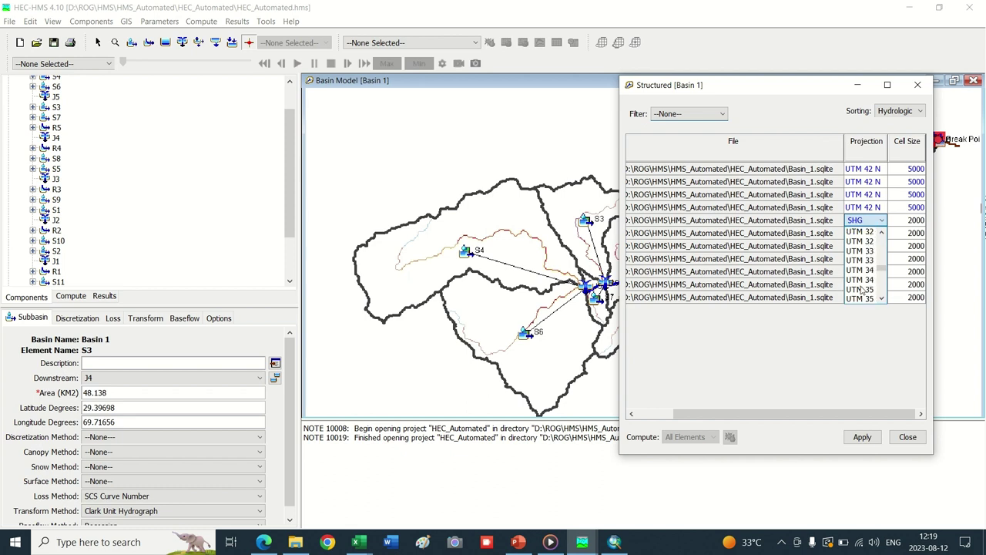
{"action": "scroll", "coordinate": [864, 283], "scroll_direction": "down", "scroll_amount": 3}
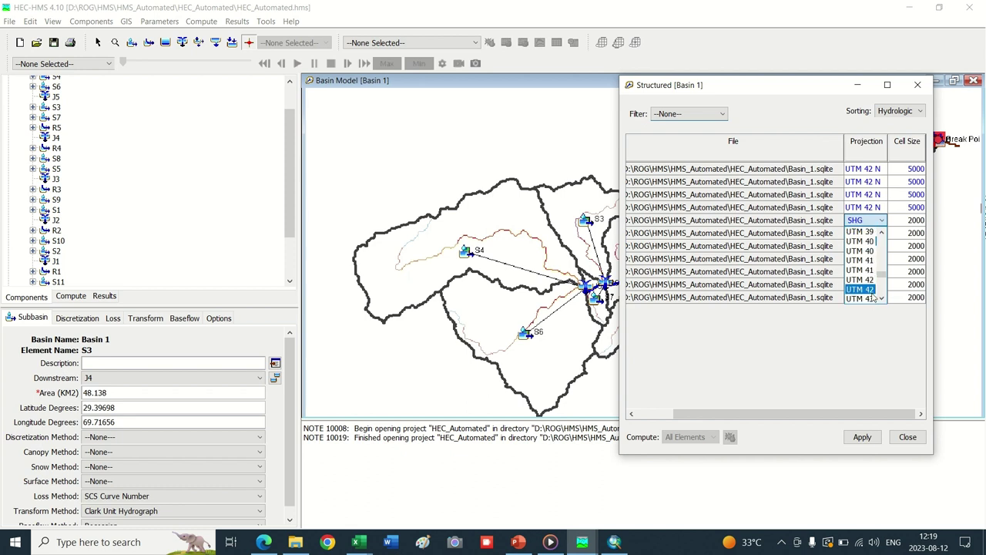
{"action": "left_click", "coordinate": [869, 281]}
{"action": "left_click", "coordinate": [912, 223]}
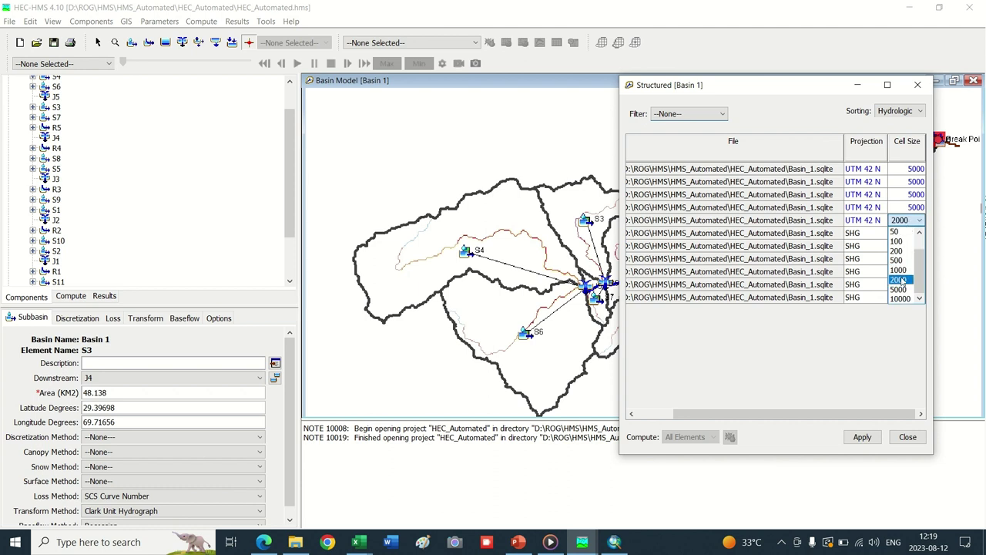
{"action": "left_click", "coordinate": [896, 293]}
- Set subbasin S5's discretization projection to UTM 42 N and its cell size to 5000
{"action": "left_click", "coordinate": [871, 235]}
{"action": "scroll", "coordinate": [886, 297], "scroll_direction": "down", "scroll_amount": 10}
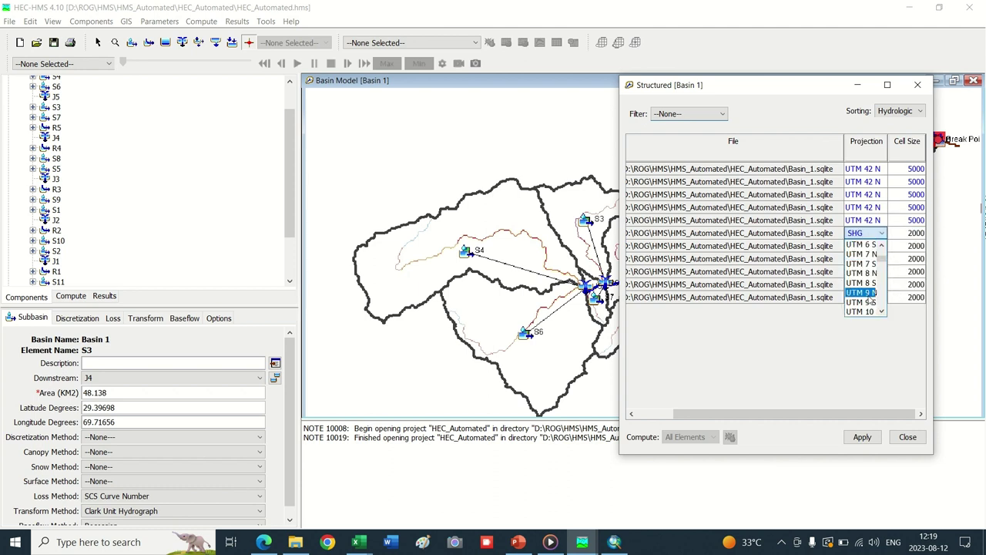
{"action": "scroll", "coordinate": [883, 282], "scroll_direction": "down", "scroll_amount": 12}
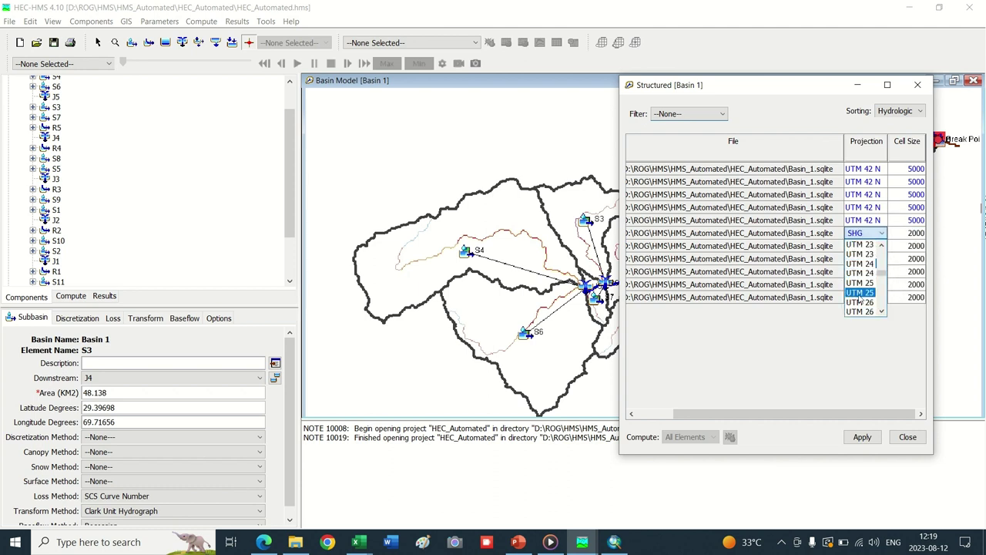
{"action": "left_click", "coordinate": [859, 293]}
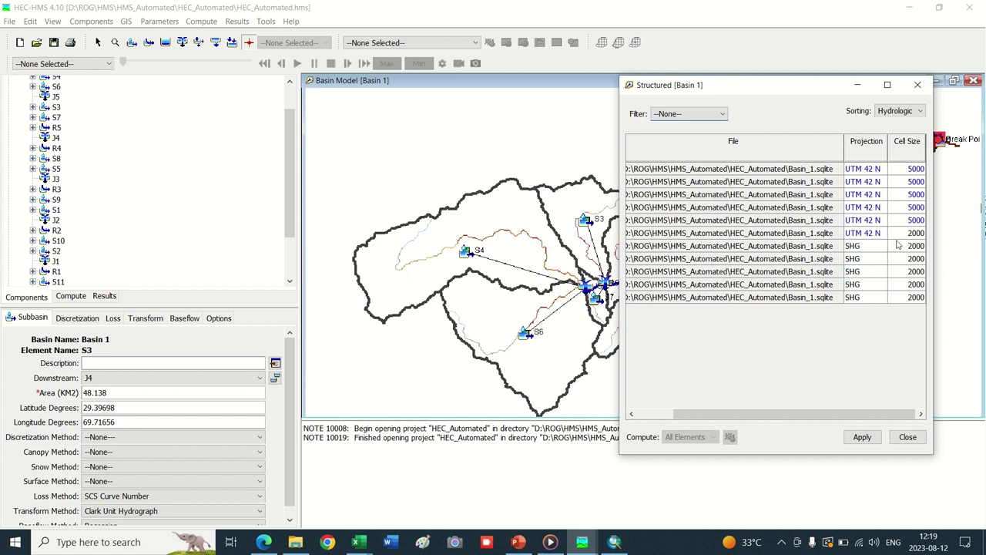
{"action": "left_click", "coordinate": [900, 234]}
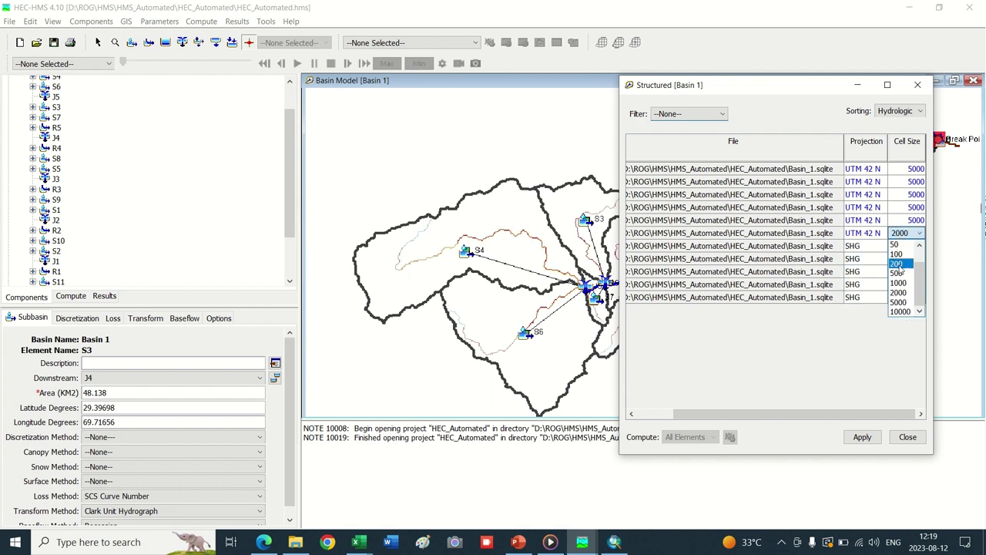
{"action": "left_click", "coordinate": [899, 303]}
- Set subbasin S9's discretization projection to UTM 42 N and its cell size to 5000
{"action": "left_click", "coordinate": [863, 246]}
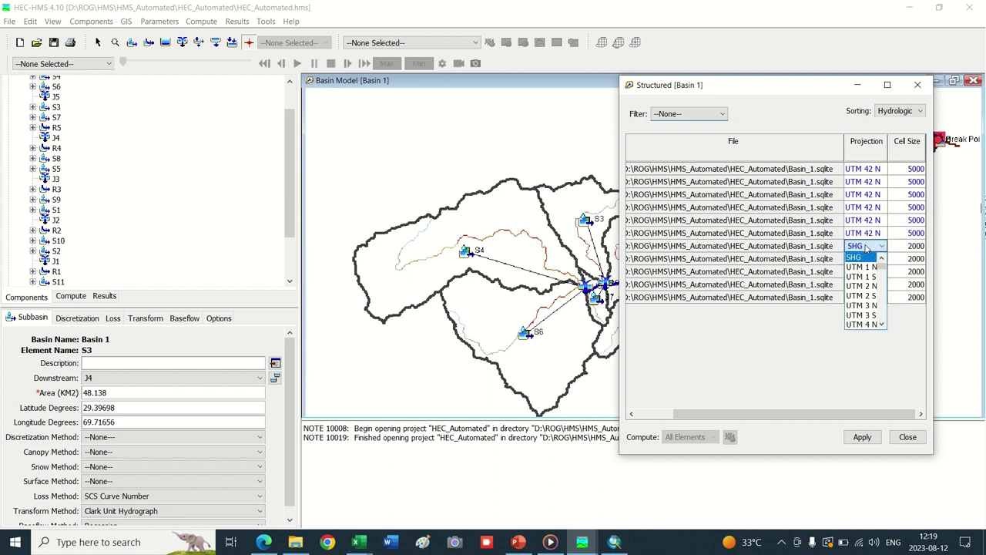
{"action": "scroll", "coordinate": [862, 301], "scroll_direction": "down", "scroll_amount": 8}
{"action": "scroll", "coordinate": [862, 304], "scroll_direction": "down", "scroll_amount": 15}
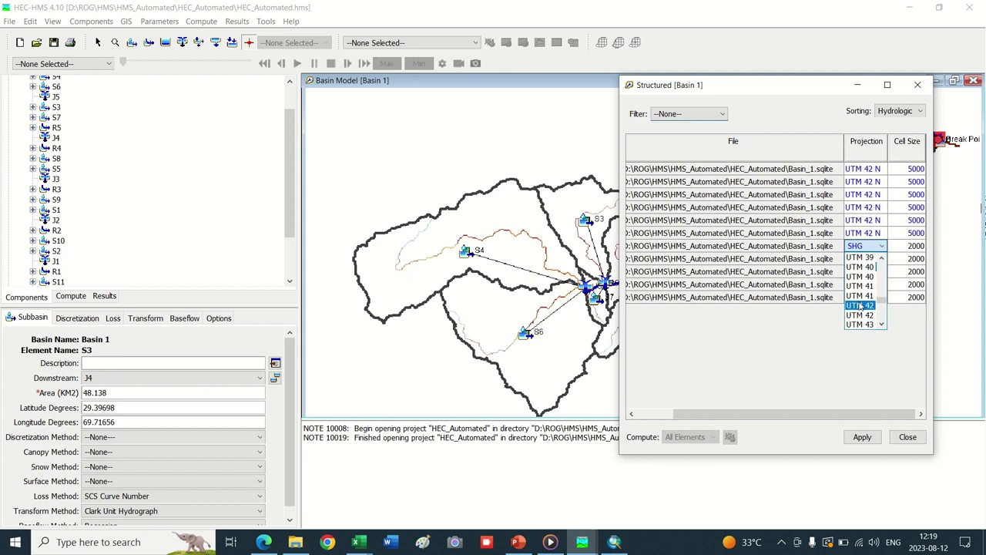
{"action": "left_click", "coordinate": [861, 306]}
{"action": "left_click", "coordinate": [915, 263]}
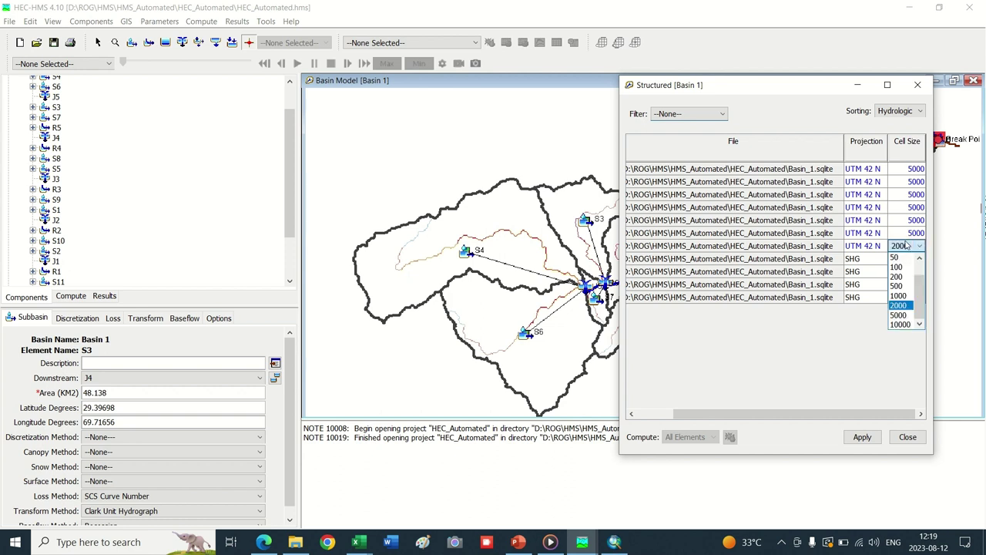
{"action": "left_click", "coordinate": [903, 314]}
- Set subbasin S1's discretization projection to UTM 42 N and its cell size to 5000
{"action": "left_click", "coordinate": [874, 259]}
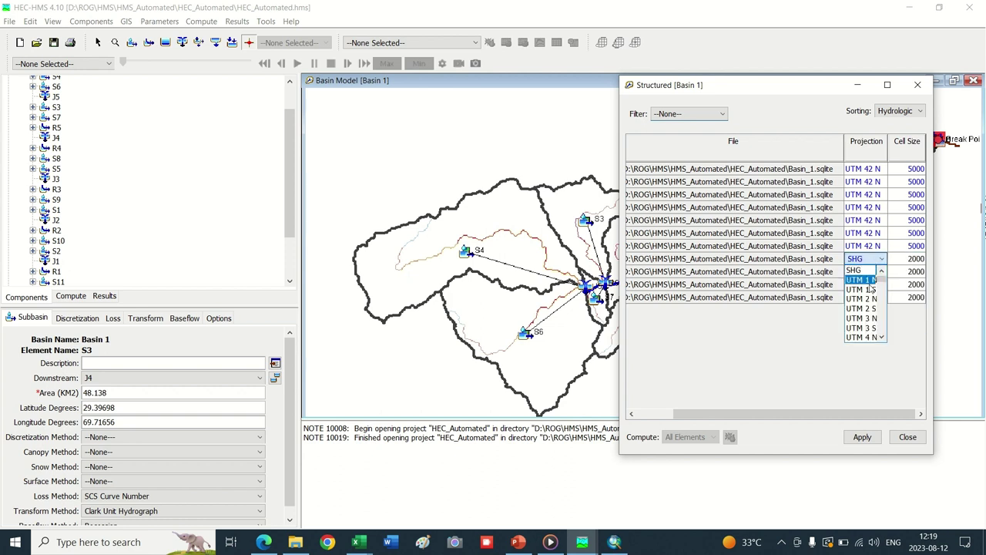
{"action": "scroll", "coordinate": [866, 309], "scroll_direction": "down", "scroll_amount": 10}
{"action": "scroll", "coordinate": [868, 315], "scroll_direction": "down", "scroll_amount": 4}
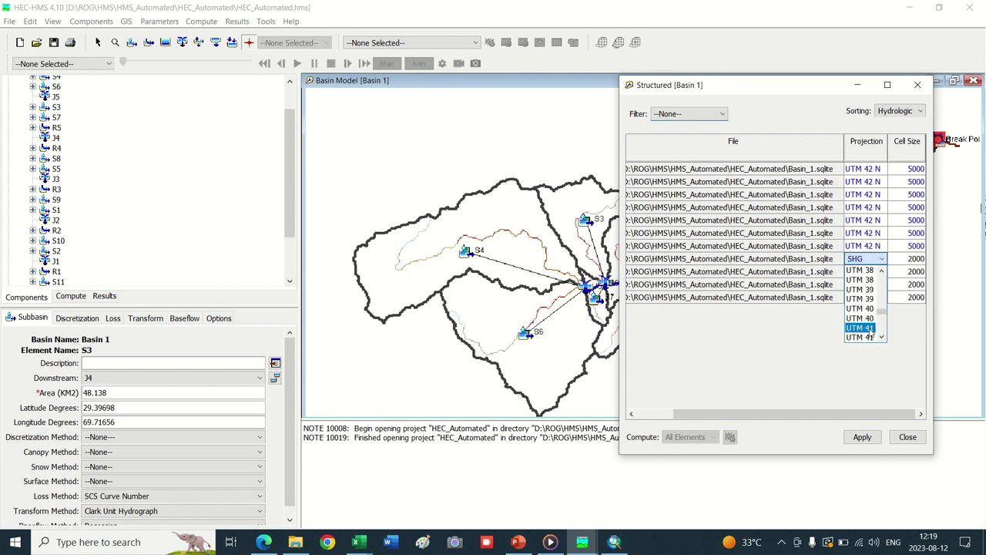
{"action": "scroll", "coordinate": [869, 309], "scroll_direction": "up", "scroll_amount": 2}
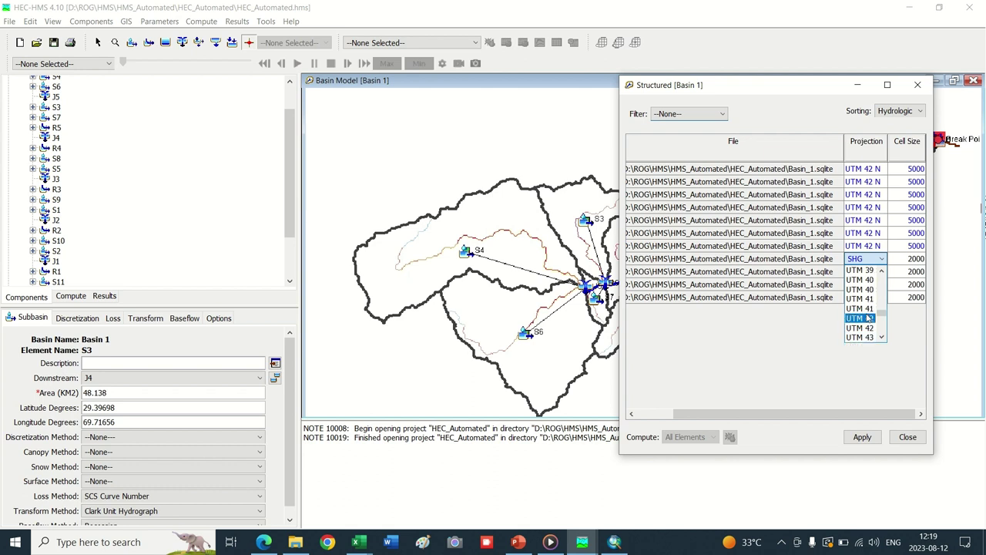
{"action": "left_click", "coordinate": [864, 319]}
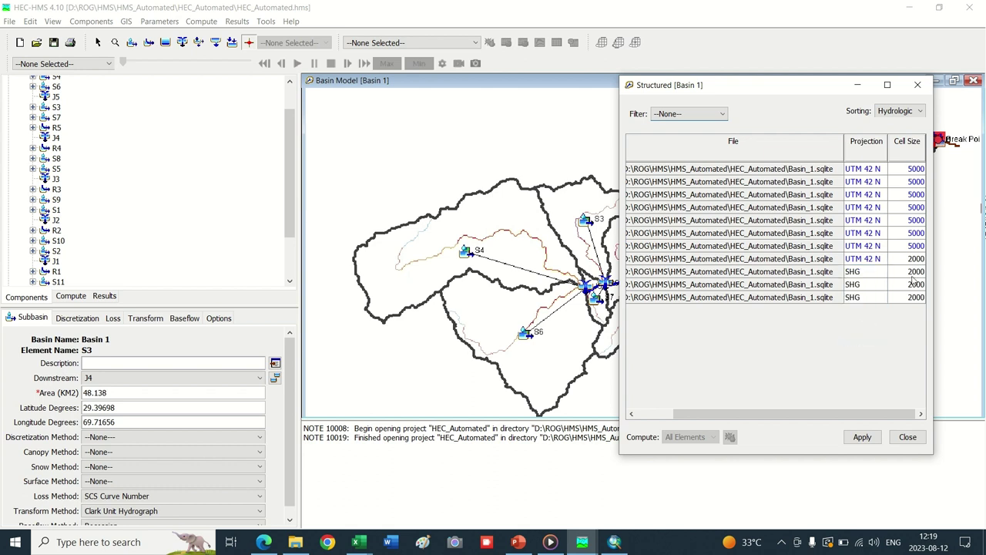
{"action": "left_click", "coordinate": [906, 259]}
{"action": "left_click", "coordinate": [896, 324]}
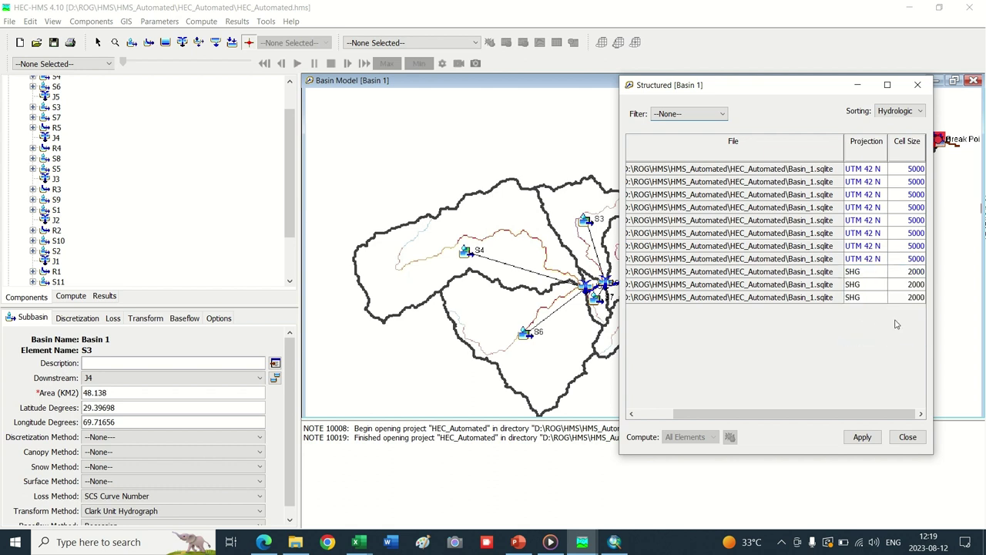
- Set subbasin S10's discretization projection to UTM 42 N and its cell size to 5000
{"action": "left_click", "coordinate": [874, 279]}
{"action": "scroll", "coordinate": [869, 316], "scroll_direction": "down", "scroll_amount": 5}
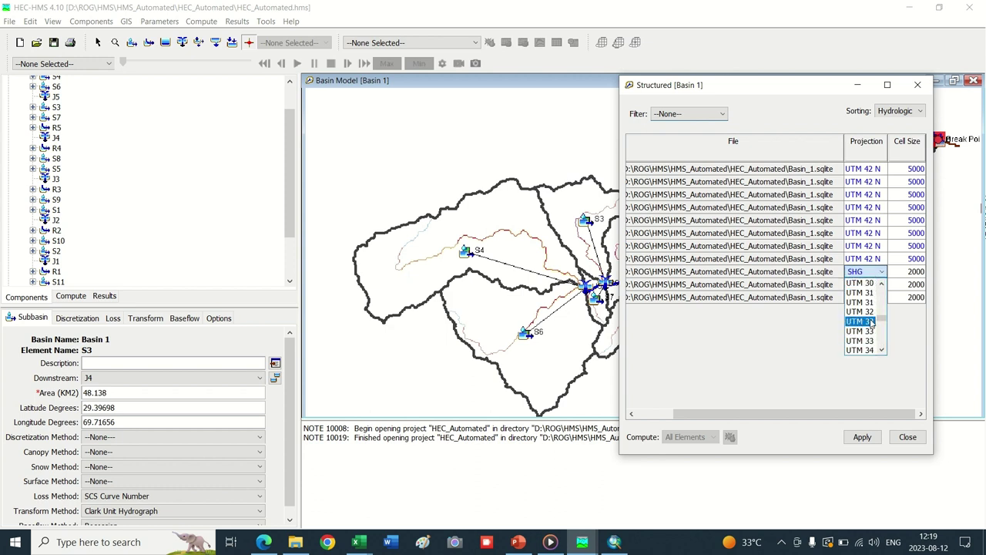
{"action": "scroll", "coordinate": [869, 322], "scroll_direction": "down", "scroll_amount": 8}
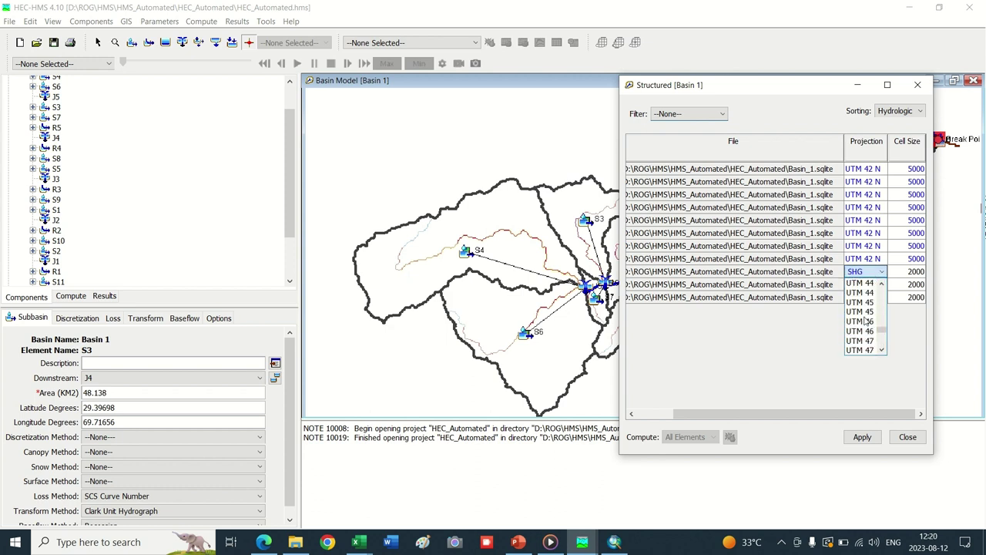
{"action": "scroll", "coordinate": [867, 321], "scroll_direction": "up", "scroll_amount": 2}
{"action": "left_click", "coordinate": [865, 311]}
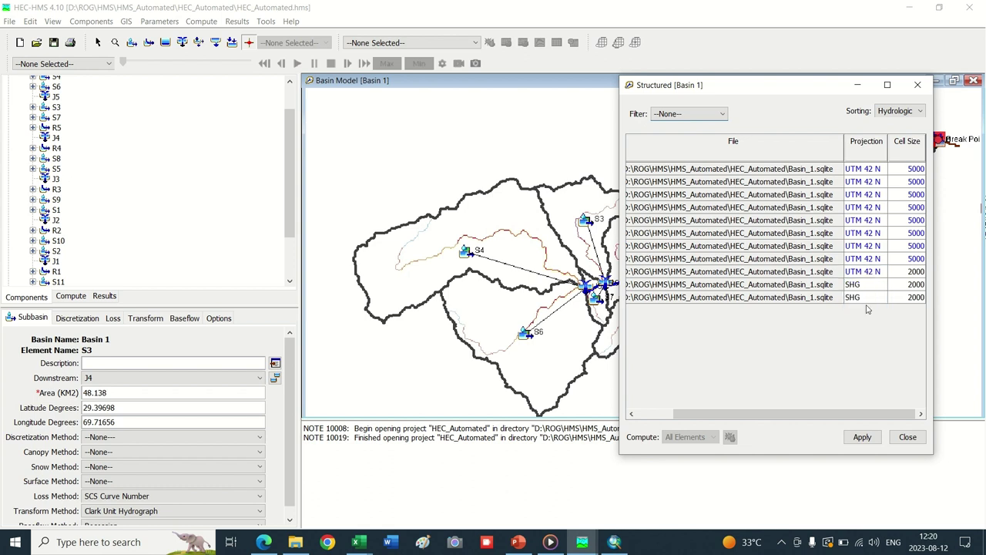
{"action": "left_click", "coordinate": [903, 276]}
{"action": "left_click", "coordinate": [898, 338]}
- Set subbasin S2's discretization projection to UTM 42 N and its cell size to 5000
{"action": "left_click", "coordinate": [861, 285]}
{"action": "scroll", "coordinate": [861, 332], "scroll_direction": "down", "scroll_amount": 20}
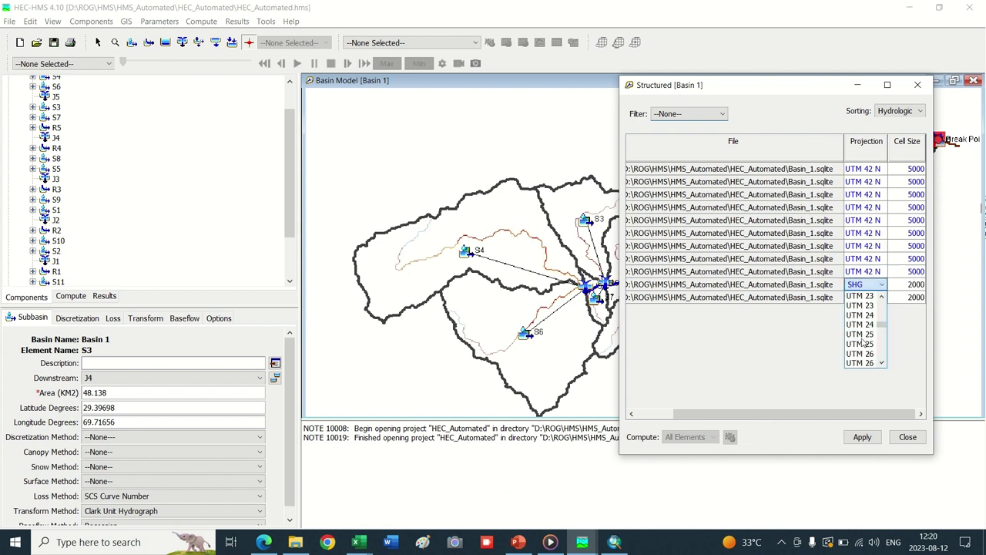
{"action": "scroll", "coordinate": [862, 347], "scroll_direction": "down", "scroll_amount": 2}
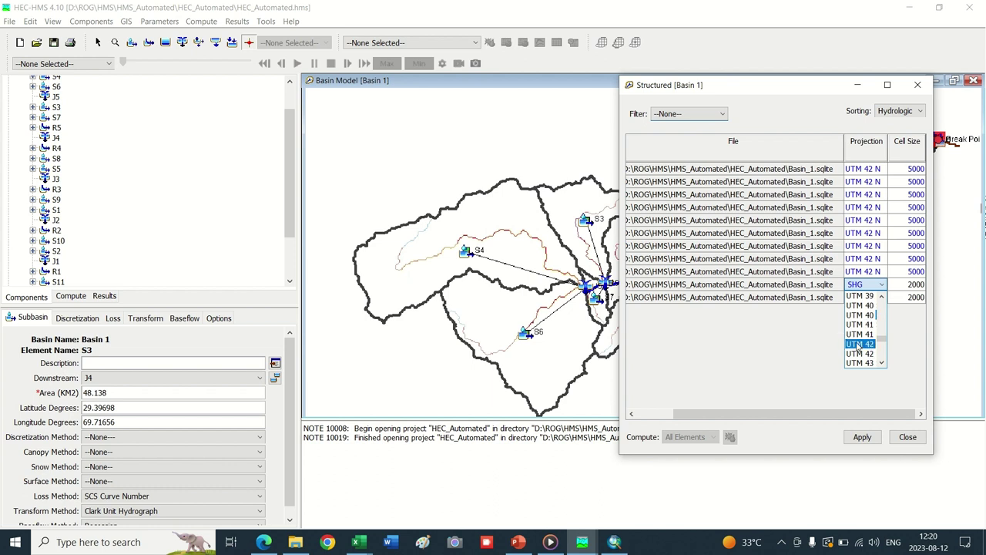
{"action": "left_click", "coordinate": [860, 344]}
{"action": "left_click", "coordinate": [908, 284]}
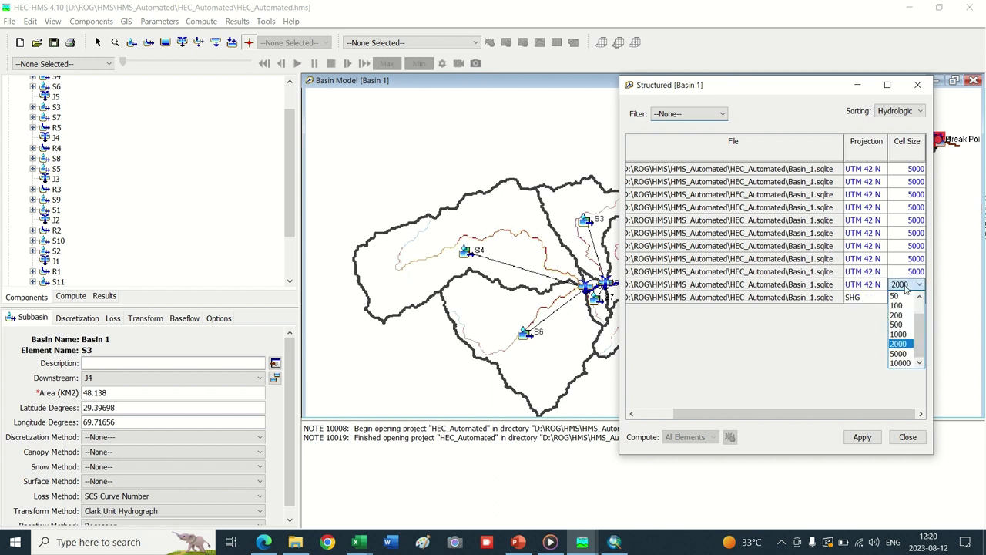
{"action": "left_click", "coordinate": [895, 353]}
- Set subbasin S11's projection to UTM 42 N and cell size to 5000, apply the structured discretization settings and close the table
{"action": "left_click", "coordinate": [866, 299]}
{"action": "scroll", "coordinate": [865, 347], "scroll_direction": "down", "scroll_amount": 20}
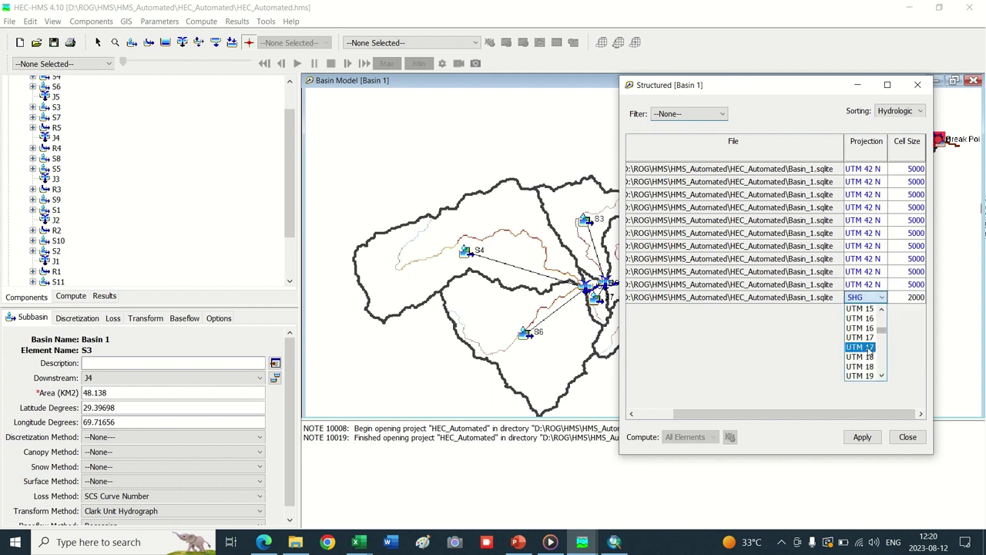
{"action": "scroll", "coordinate": [861, 364], "scroll_direction": "down", "scroll_amount": 6}
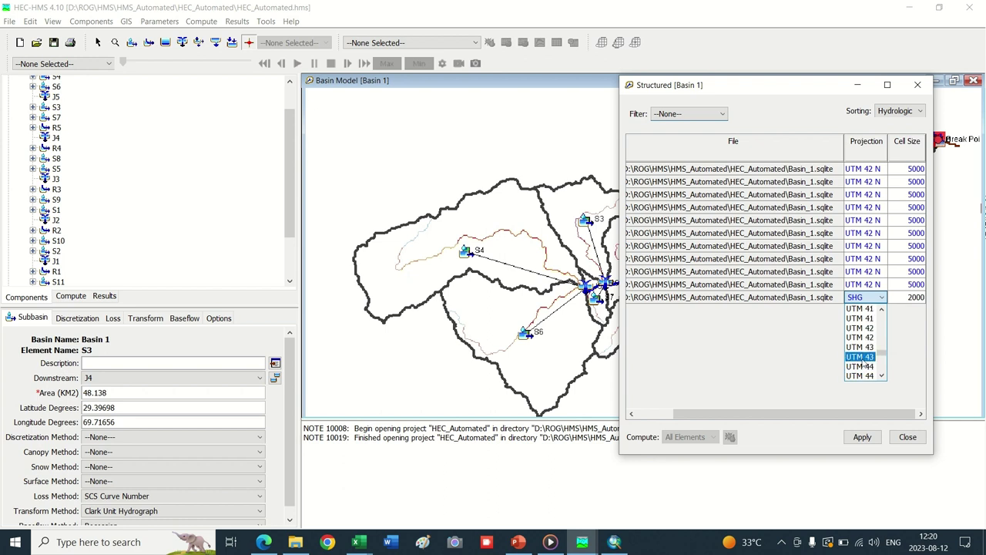
{"action": "left_click", "coordinate": [860, 328]}
{"action": "left_click", "coordinate": [908, 299]}
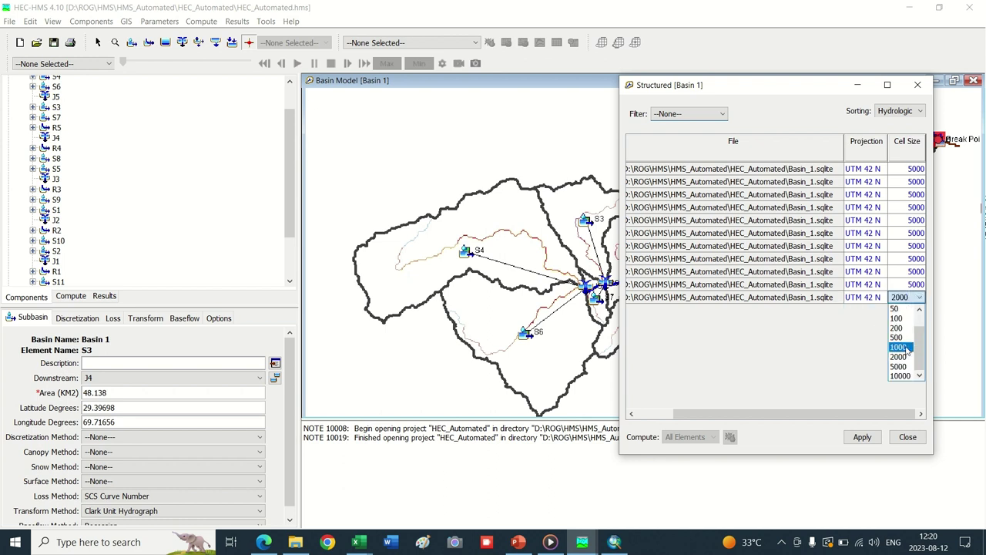
{"action": "left_click", "coordinate": [903, 368]}
{"action": "left_click", "coordinate": [862, 437]}
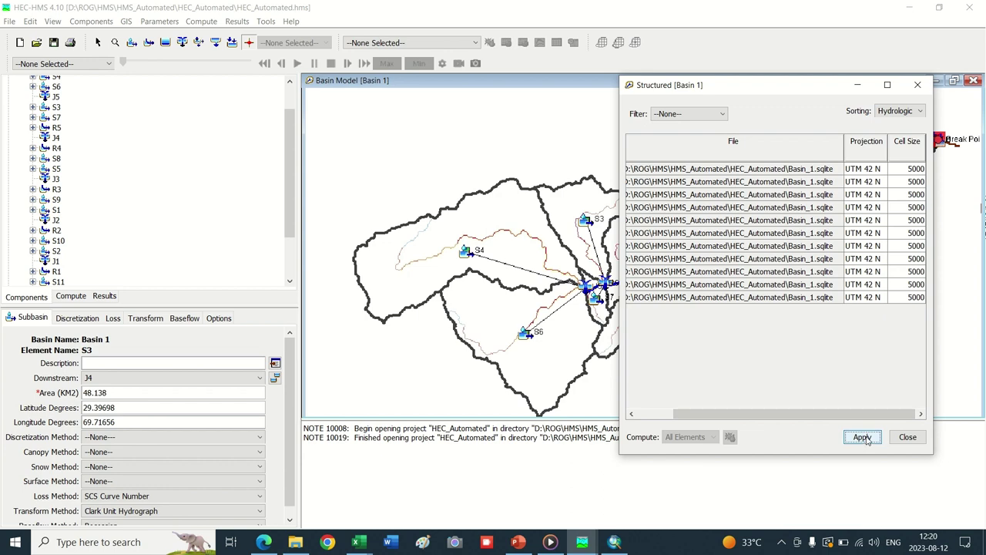
{"action": "left_click", "coordinate": [904, 438]}
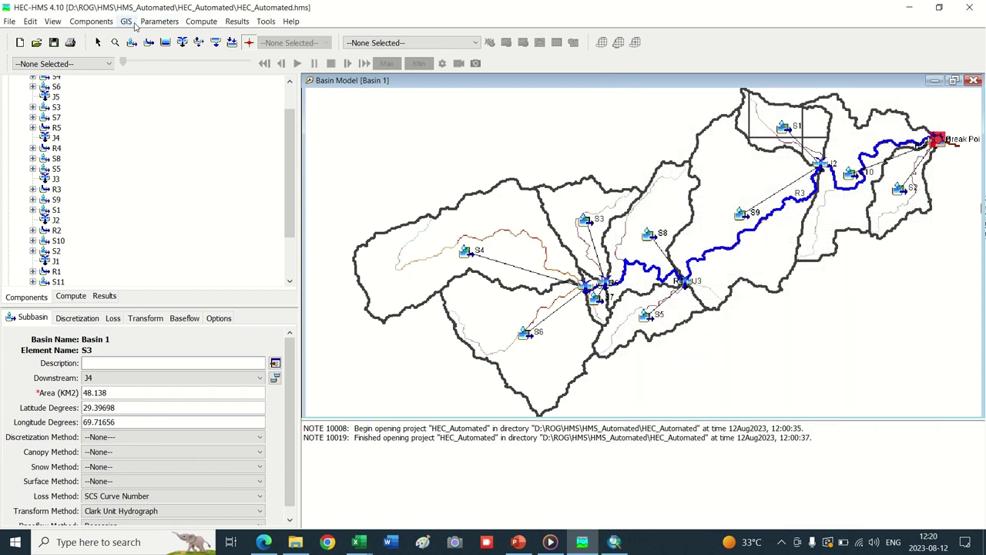
- Compute the grid cells for the Basin 1 model
{"action": "left_click", "coordinate": [125, 21]}
{"action": "mouse_move", "coordinate": [202, 278]}
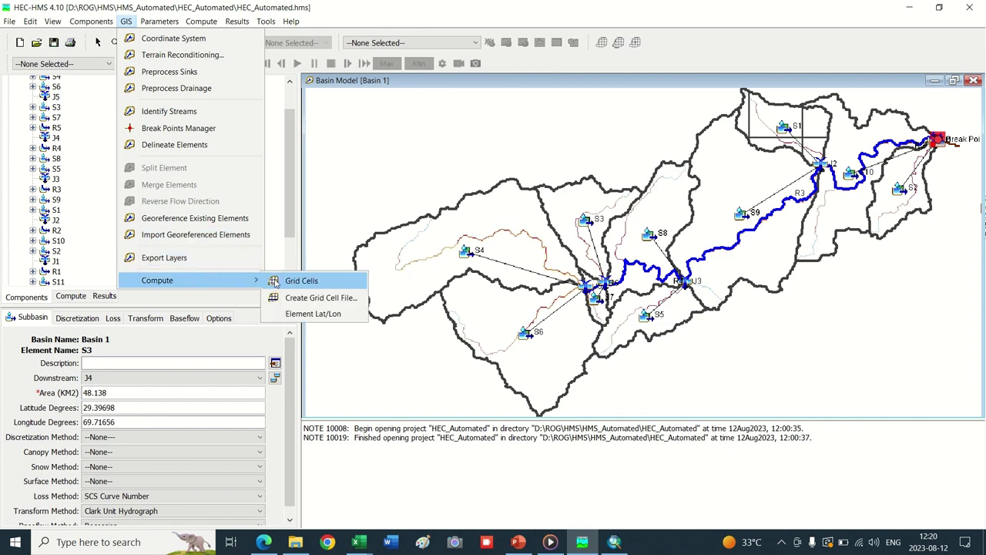
{"action": "left_click", "coordinate": [292, 283]}
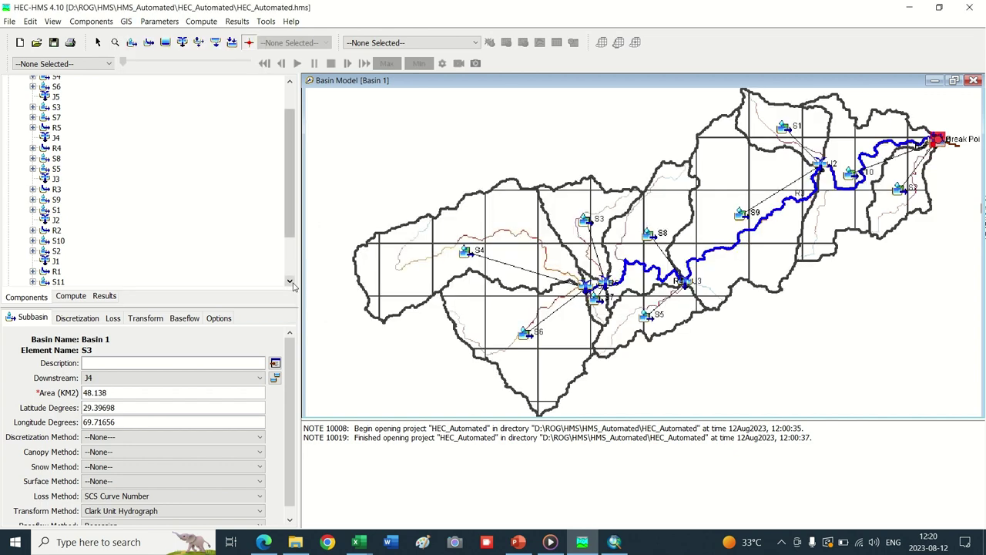
{"action": "right_click", "coordinate": [373, 153]}
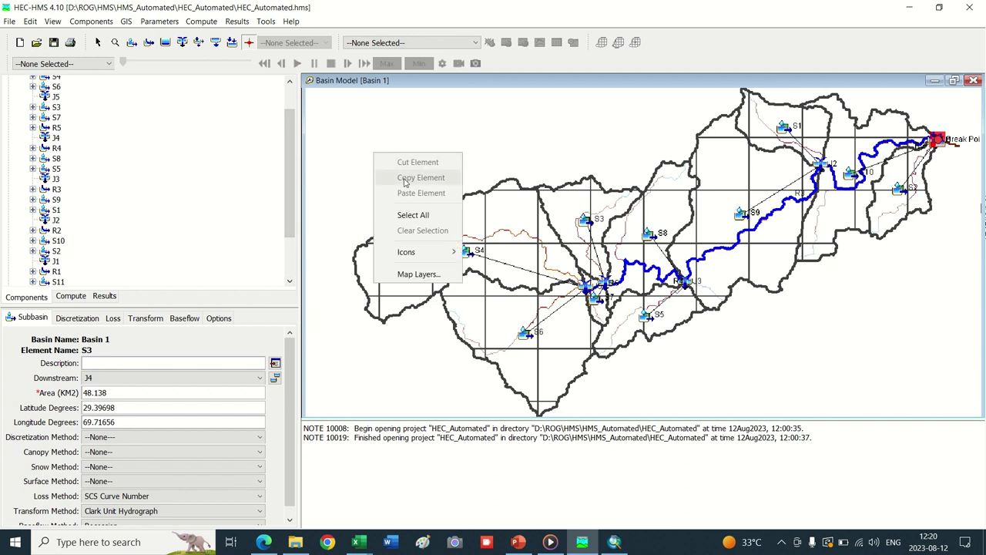
{"action": "left_click", "coordinate": [355, 109]}
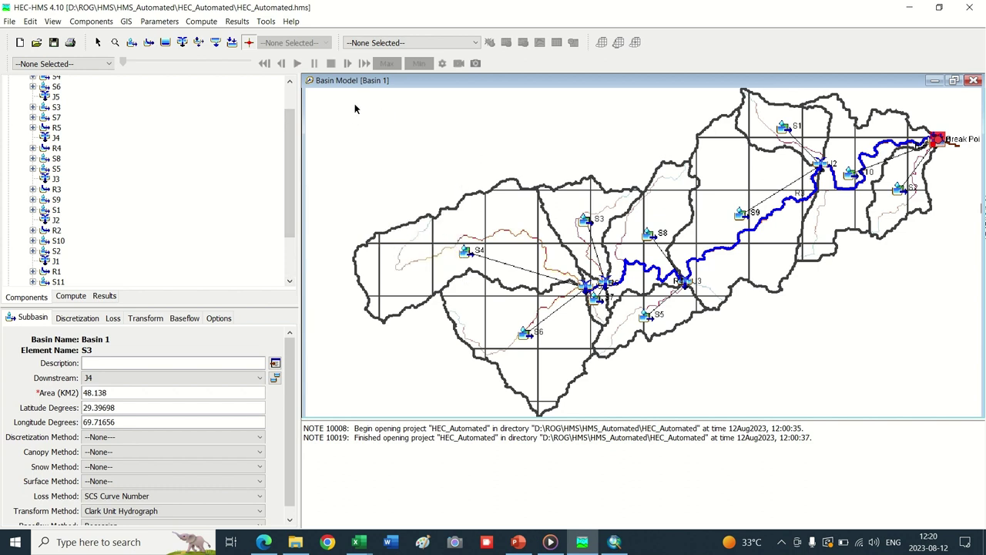
- Calculate the SCS Curve Number initial abstraction of all Basin 1 subbasins with the expression [Curve Number: Grid 1]
{"action": "left_click", "coordinate": [149, 23]}
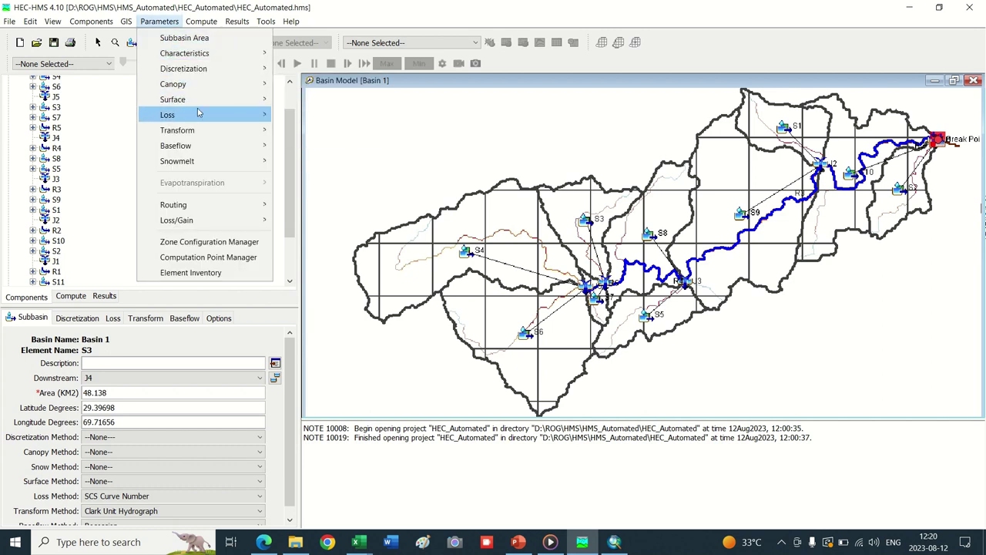
{"action": "mouse_move", "coordinate": [197, 114]}
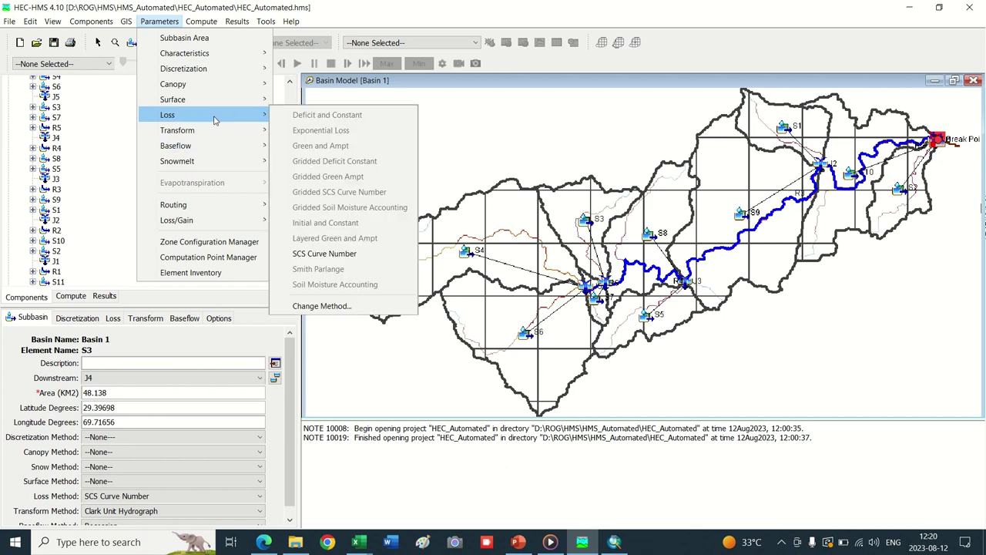
{"action": "left_click", "coordinate": [325, 256]}
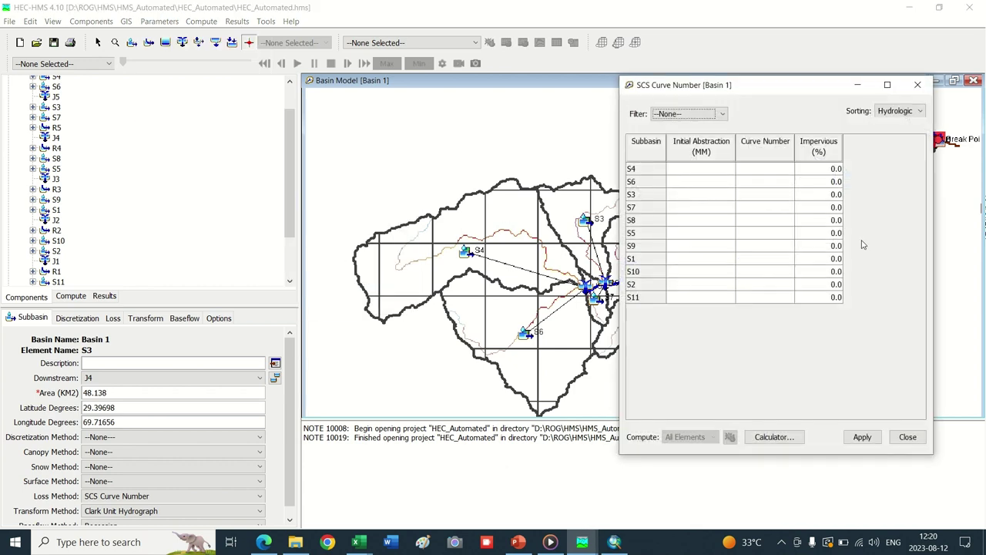
{"action": "left_click", "coordinate": [781, 439]}
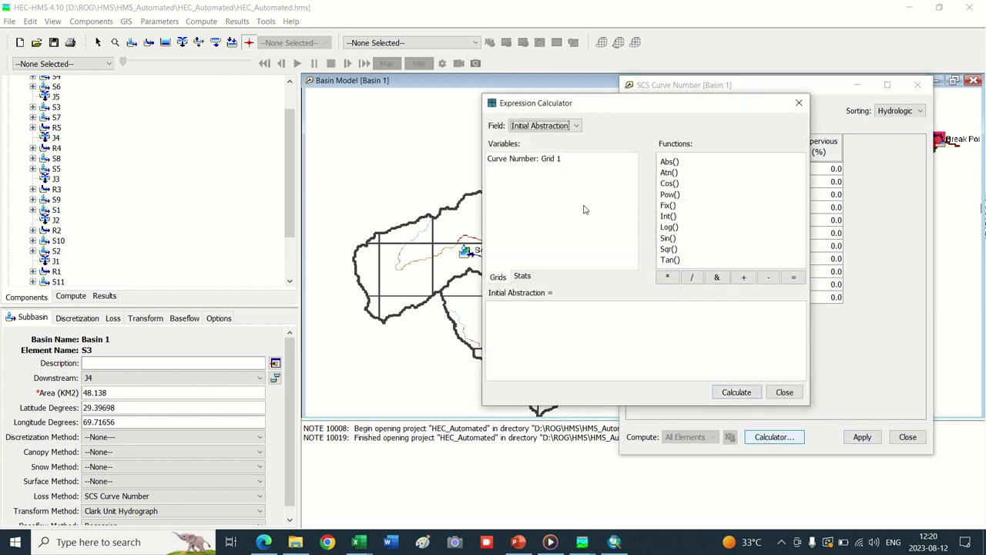
{"action": "double_click", "coordinate": [544, 159]}
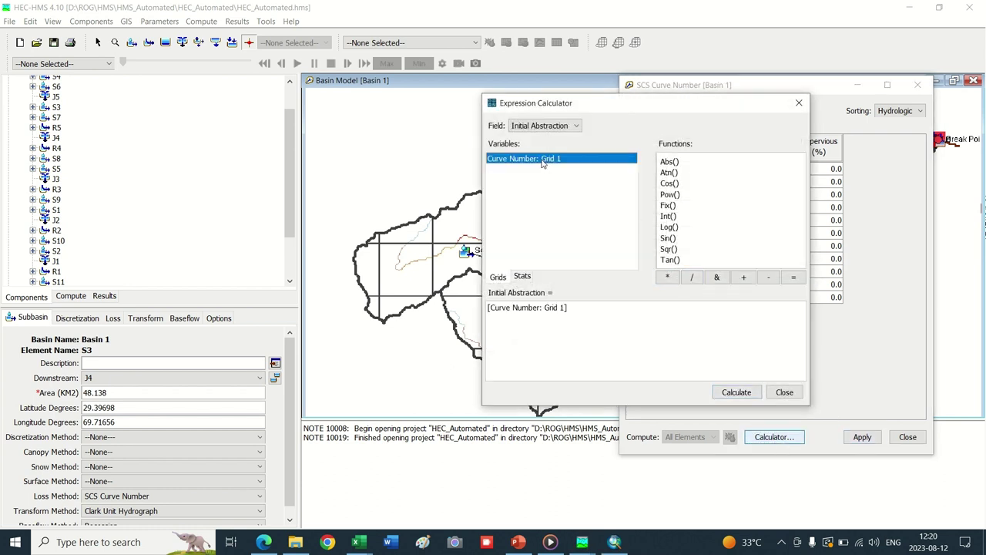
{"action": "left_click", "coordinate": [737, 391]}
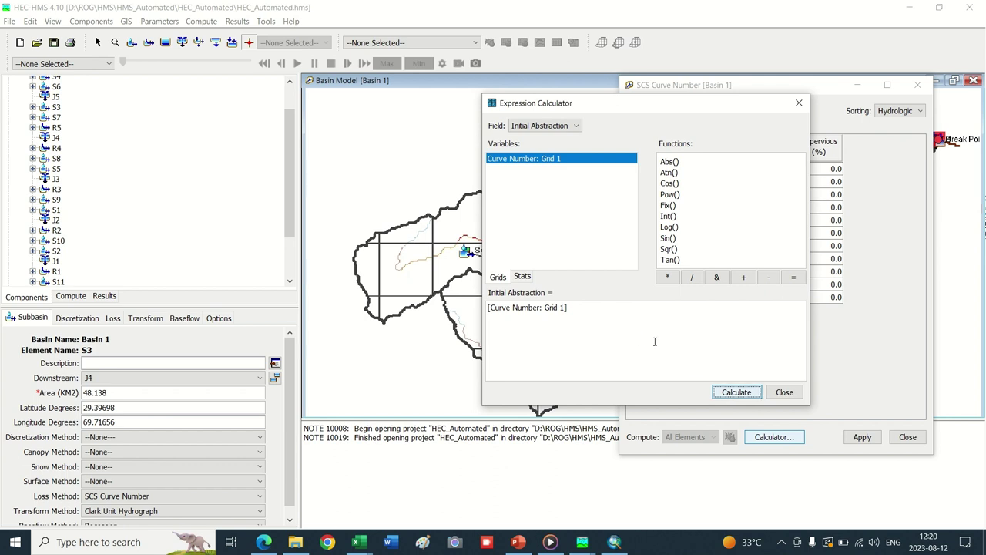
{"action": "left_click", "coordinate": [784, 392]}
- Review the calculated initial abstraction values of the subbasins in the SCS Curve Number loss table
{"action": "left_click_drag", "start_coordinate": [721, 194], "coordinate": [712, 246]}
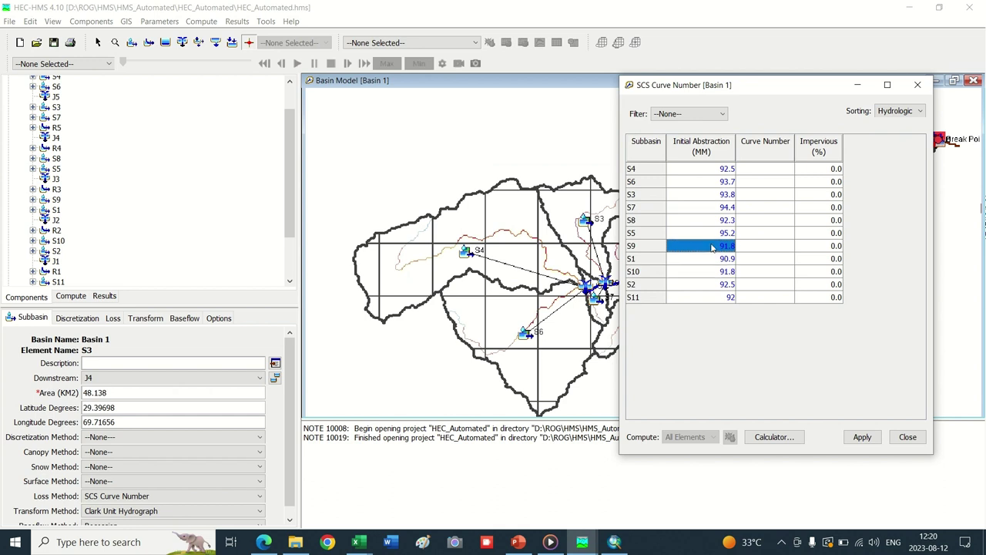
{"action": "left_click", "coordinate": [706, 207]}
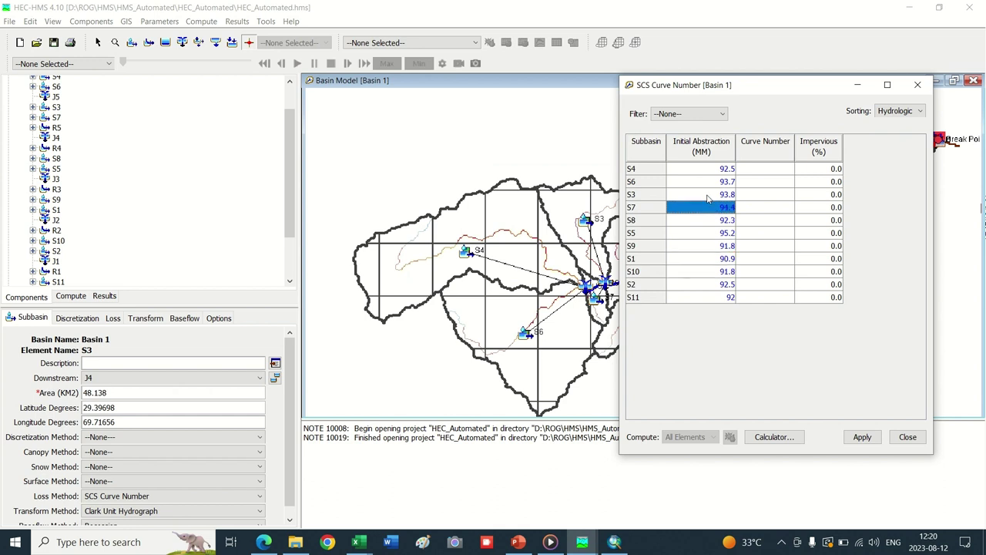
{"action": "left_click", "coordinate": [707, 196]}
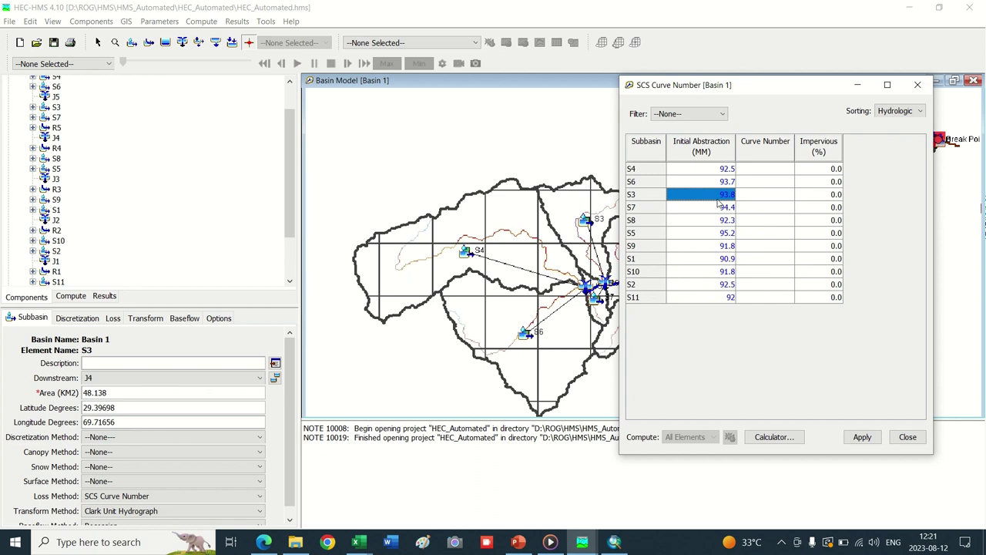
{"action": "left_click", "coordinate": [703, 168]}
{"action": "left_click", "coordinate": [709, 184]}
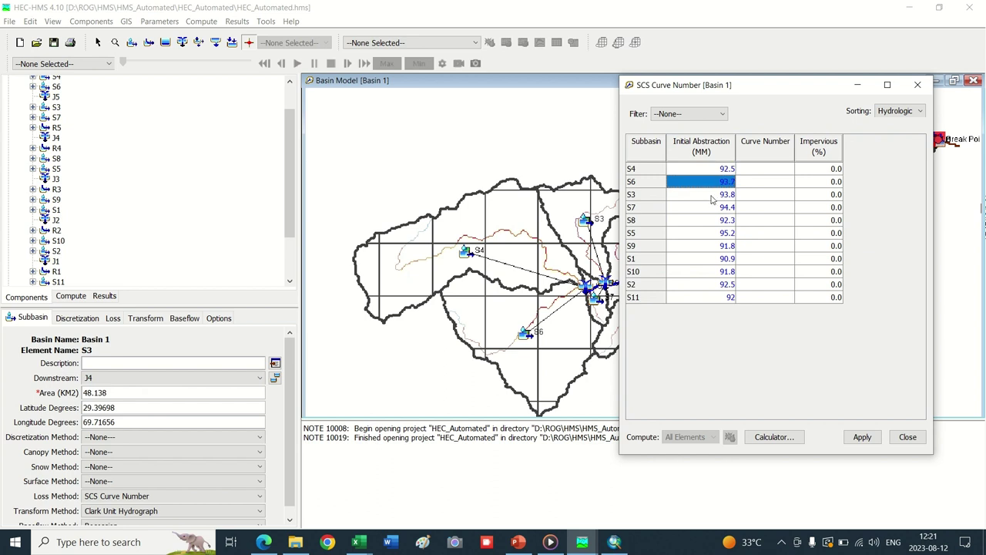
{"action": "left_click", "coordinate": [715, 208]}
{"action": "left_click", "coordinate": [716, 245]}
{"action": "left_click", "coordinate": [723, 271]}
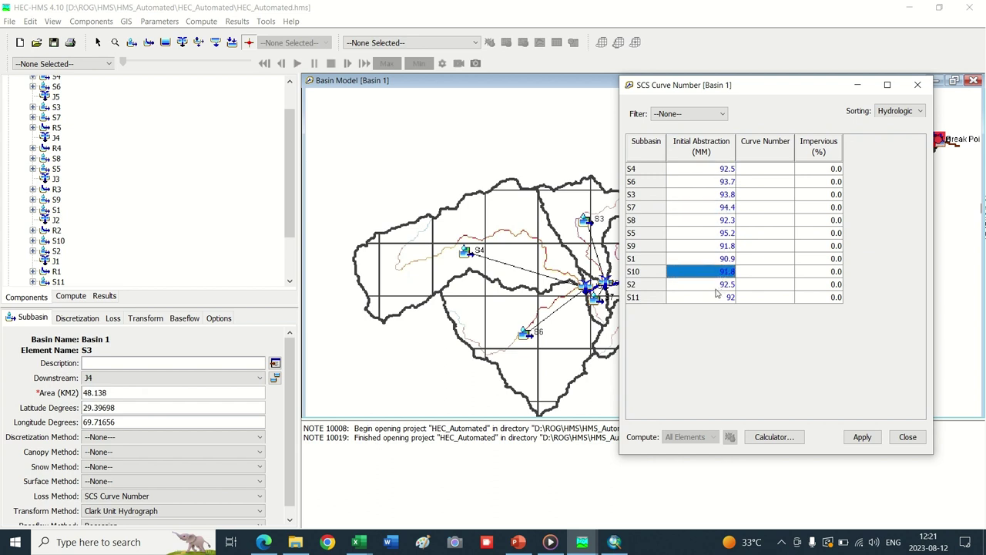
{"action": "left_click", "coordinate": [724, 285]}
{"action": "left_click", "coordinate": [726, 298]}
{"action": "left_click", "coordinate": [725, 259]}
{"action": "left_click", "coordinate": [718, 221]}
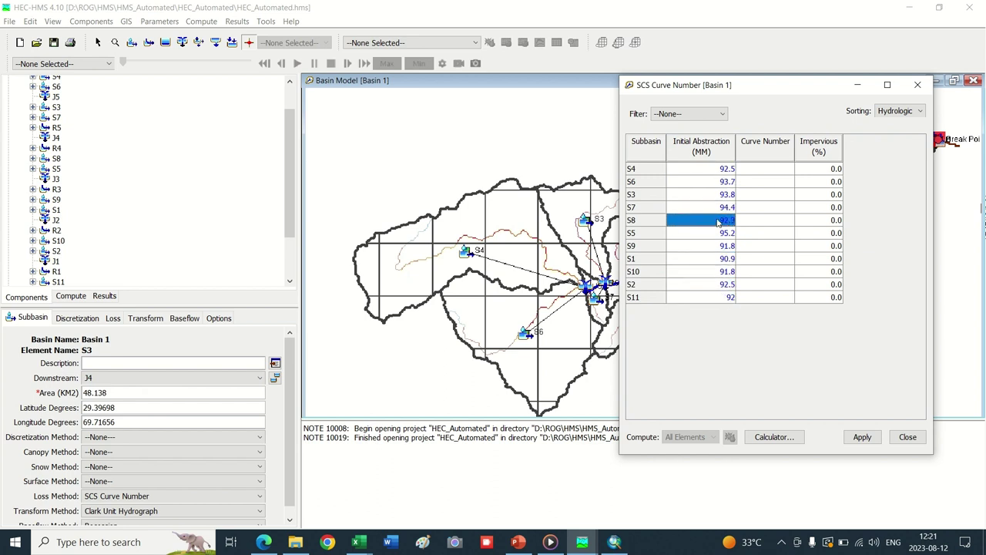
- Inspect the initial abstraction values of individual subbasins alongside the Curve Number column in the loss table
{"action": "left_click", "coordinate": [714, 198]}
{"action": "left_click", "coordinate": [710, 184]}
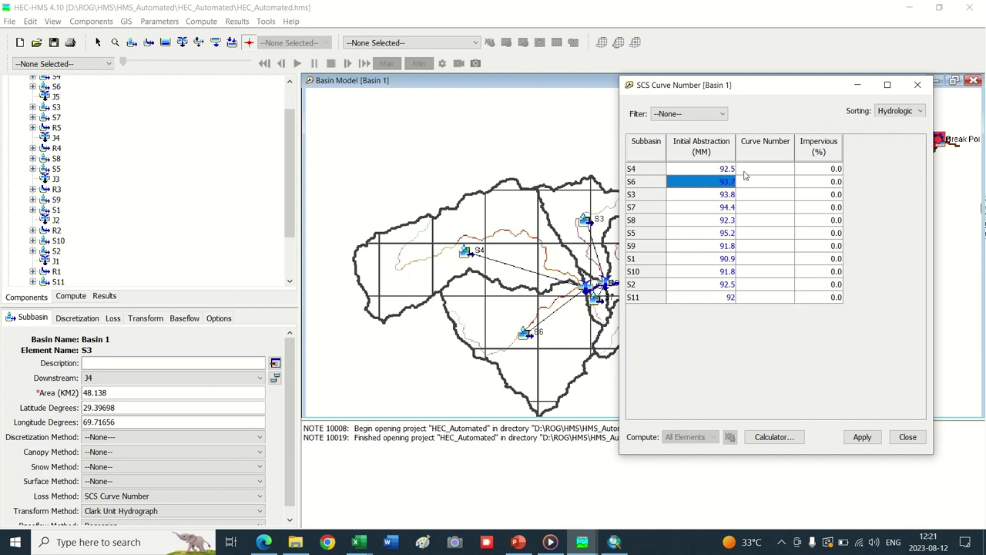
{"action": "left_click", "coordinate": [726, 168]}
{"action": "left_click", "coordinate": [755, 169]}
{"action": "left_click", "coordinate": [721, 171]}
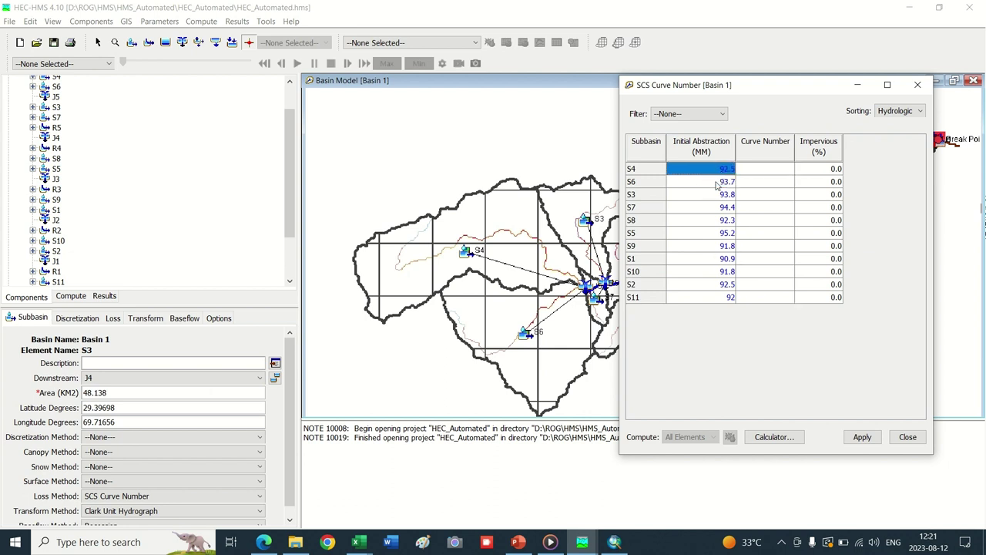
{"action": "left_click", "coordinate": [715, 182]}
{"action": "left_click", "coordinate": [716, 208]}
{"action": "left_click_drag", "start_coordinate": [723, 233], "coordinate": [723, 245]}
{"action": "left_click", "coordinate": [763, 183]}
{"action": "left_click", "coordinate": [764, 207]}
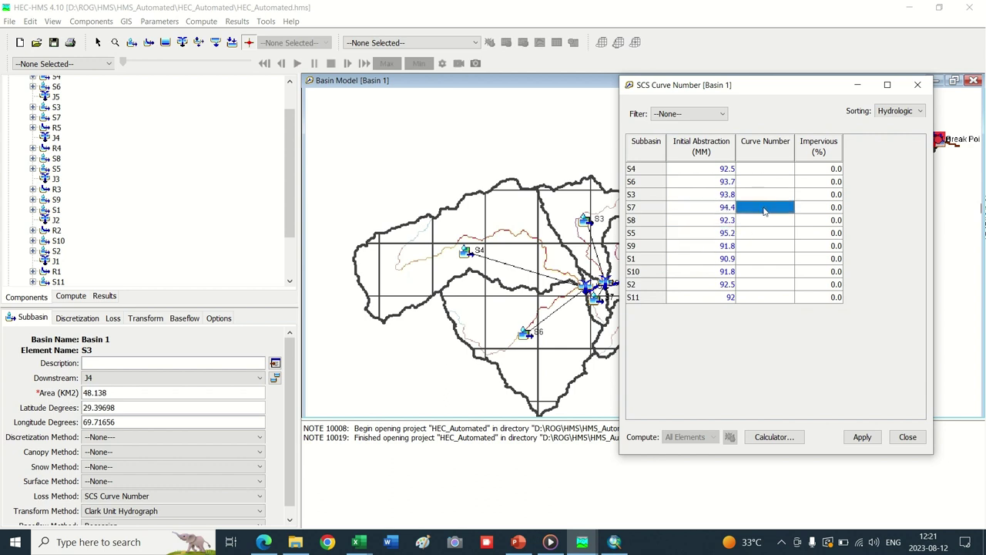
- Calculate the Curve Number field of all Basin 1 subbasins with the expression [Curve Number: Grid 1]
{"action": "left_click", "coordinate": [774, 437]}
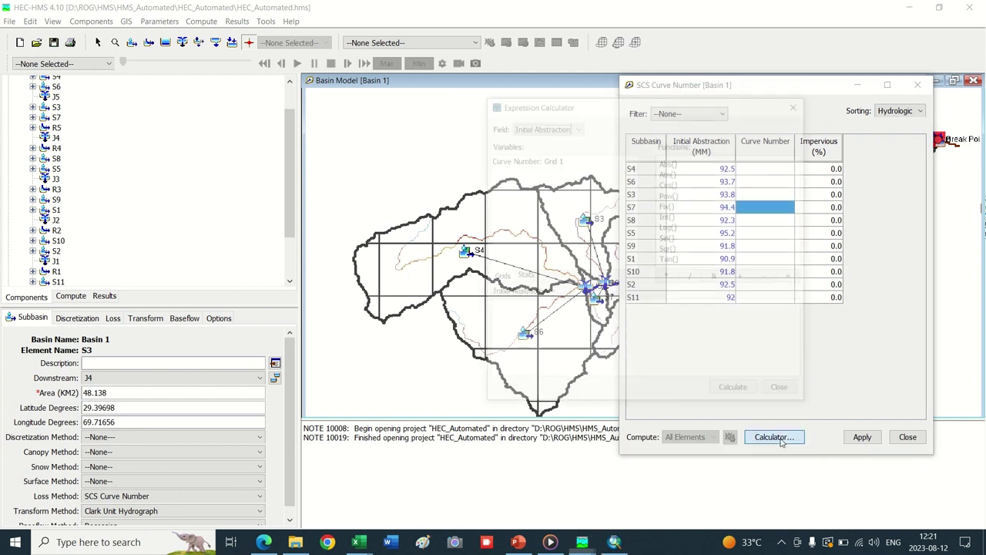
{"action": "left_click", "coordinate": [555, 125]}
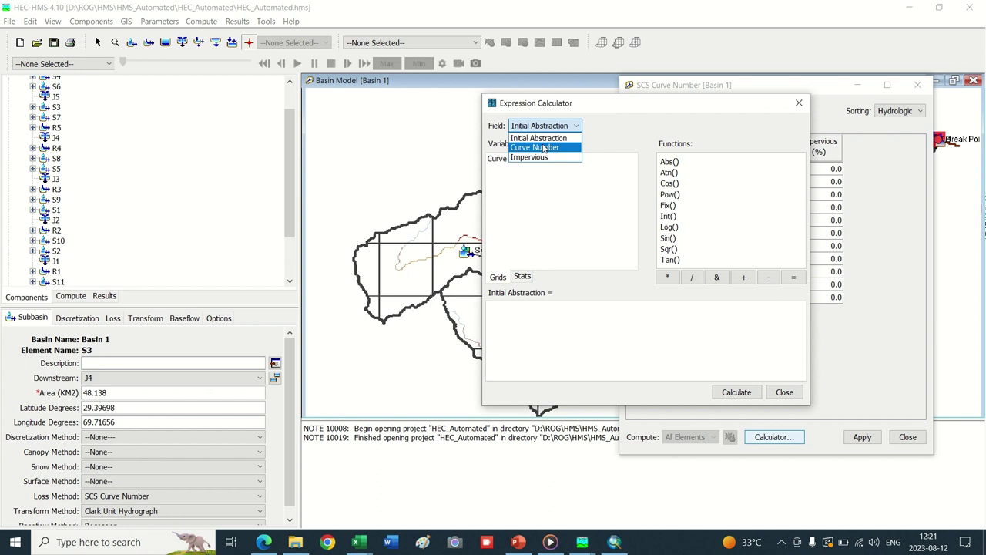
{"action": "left_click", "coordinate": [545, 147]}
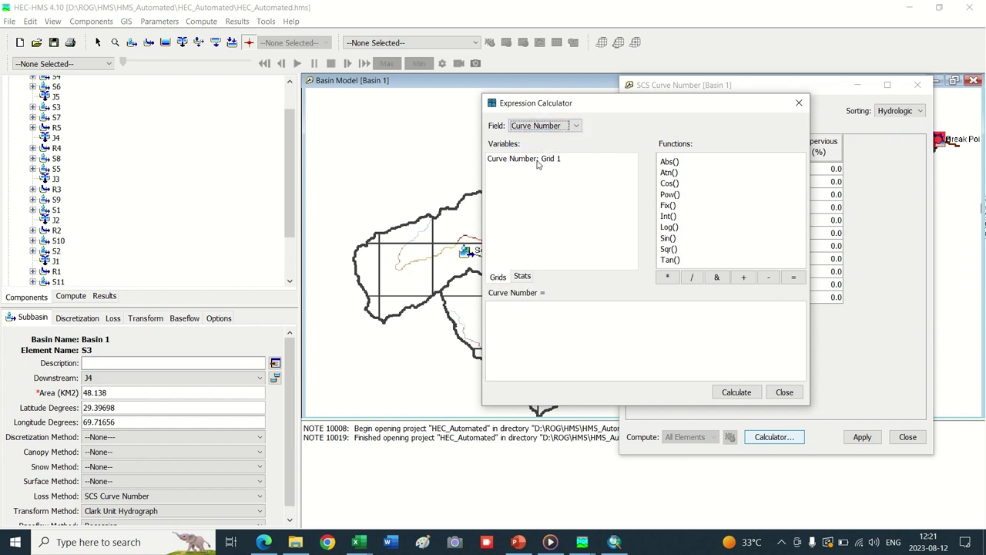
{"action": "left_click", "coordinate": [536, 160]}
{"action": "double_click", "coordinate": [536, 160]}
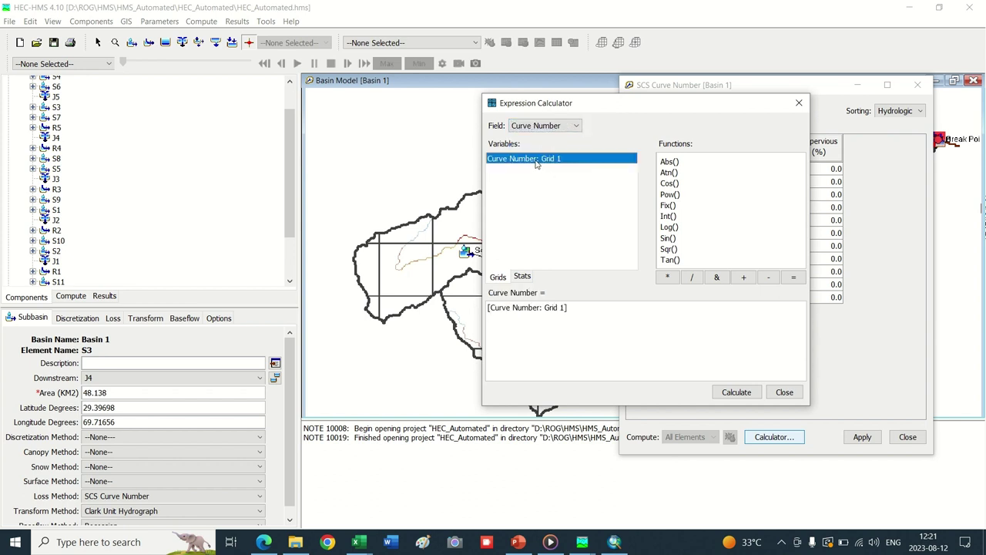
{"action": "left_click", "coordinate": [738, 394]}
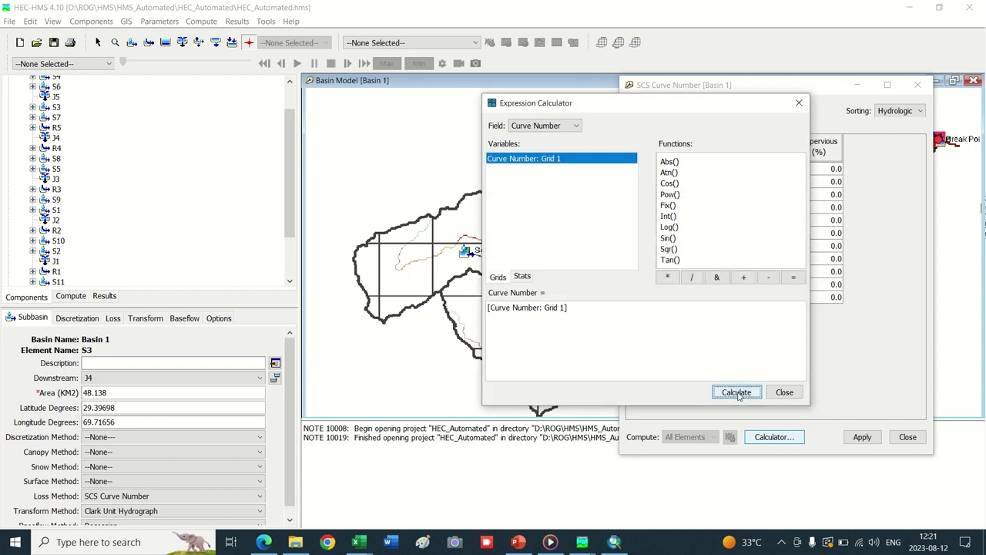
{"action": "left_click_drag", "start_coordinate": [706, 109], "coordinate": [499, 84]}
{"action": "left_click", "coordinate": [578, 370]}
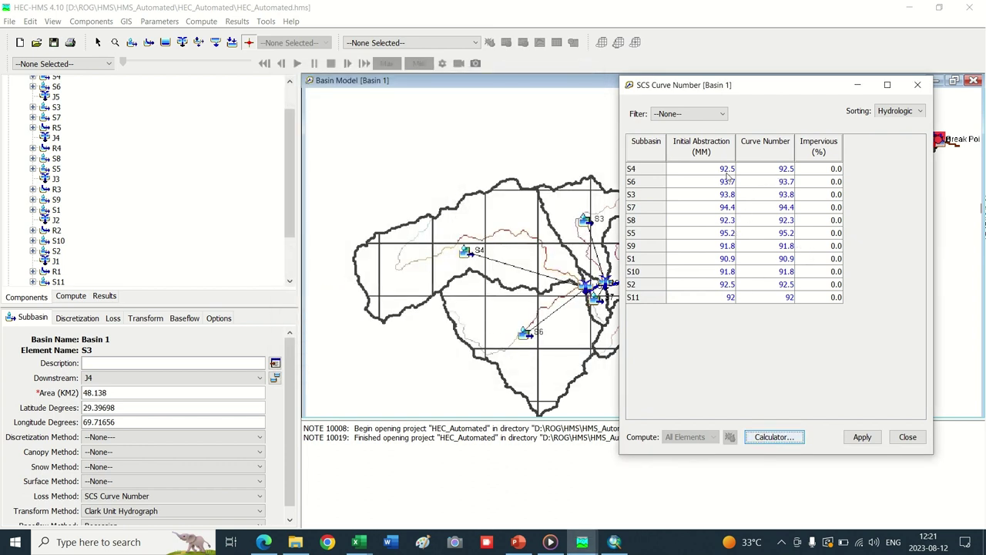
- Clear the initial abstraction values of all subbasins from S4 to S11, apply the loss table and close it
{"action": "left_click_drag", "start_coordinate": [719, 168], "coordinate": [714, 301]}
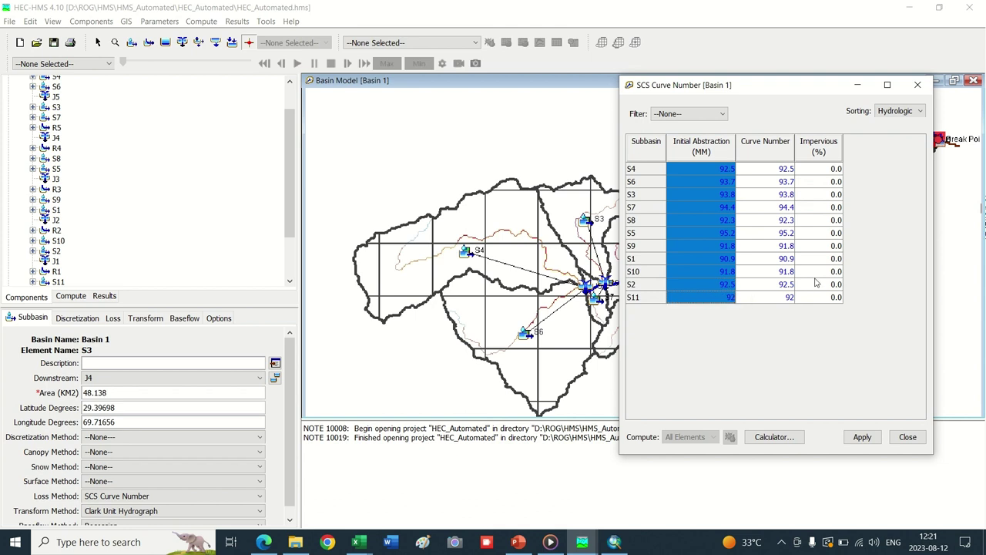
{"action": "key", "text": "Delete"}
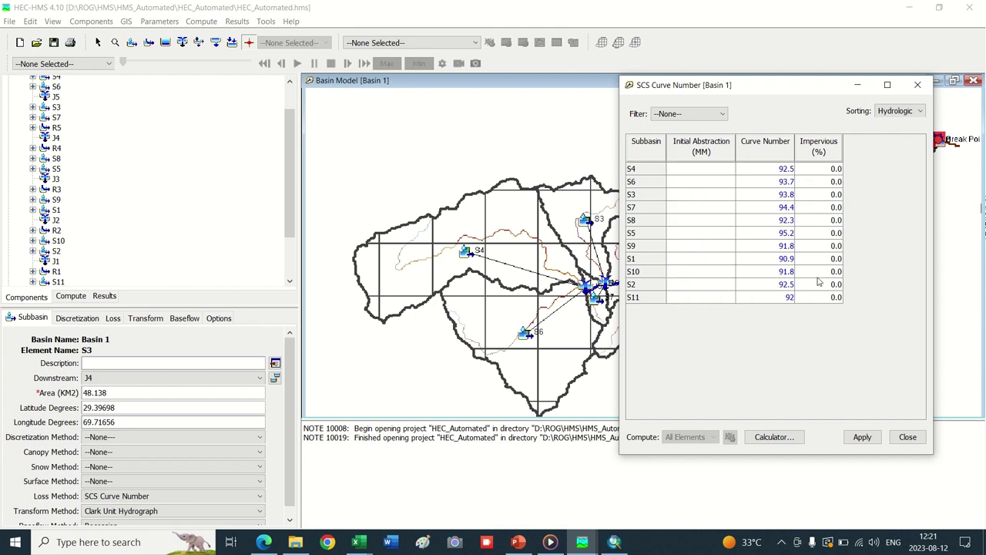
{"action": "left_click", "coordinate": [864, 437]}
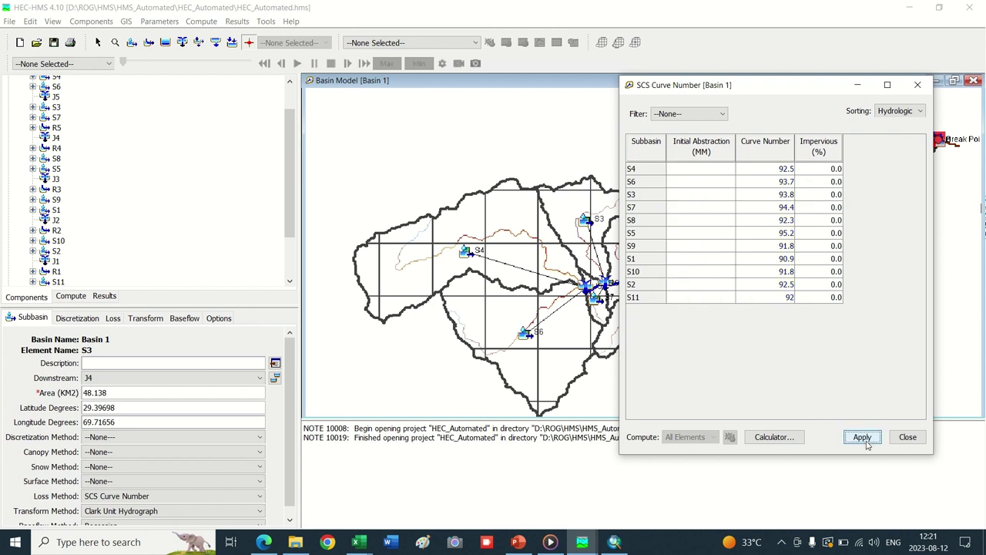
{"action": "left_click", "coordinate": [909, 436]}
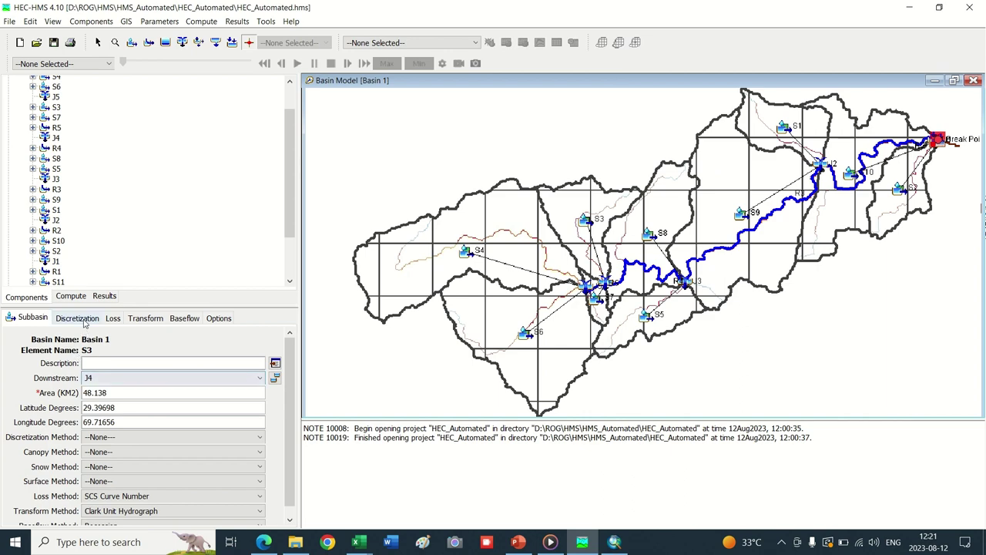
- Review the loss parameters of subbasins S3, S7 and S5
{"action": "left_click", "coordinate": [119, 322]}
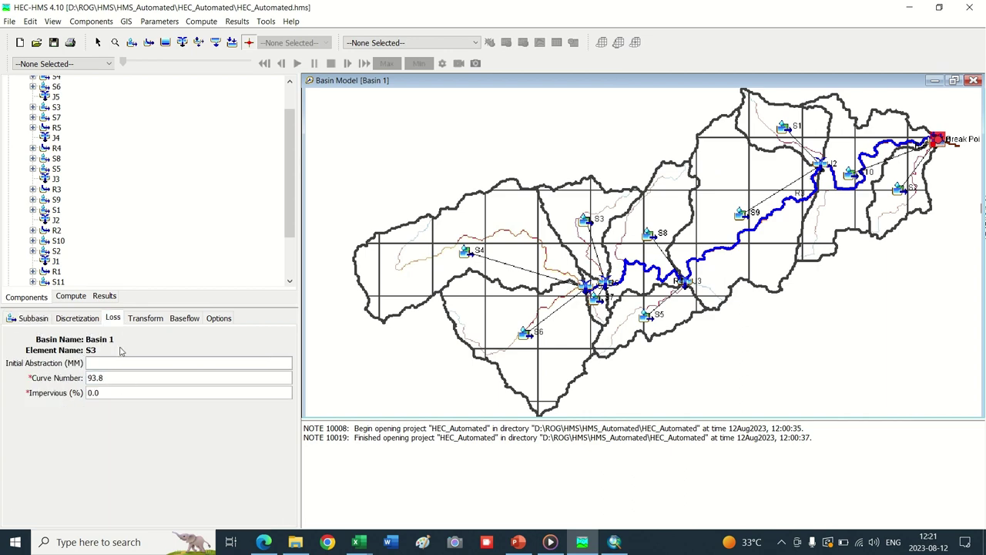
{"action": "left_click", "coordinate": [56, 108]}
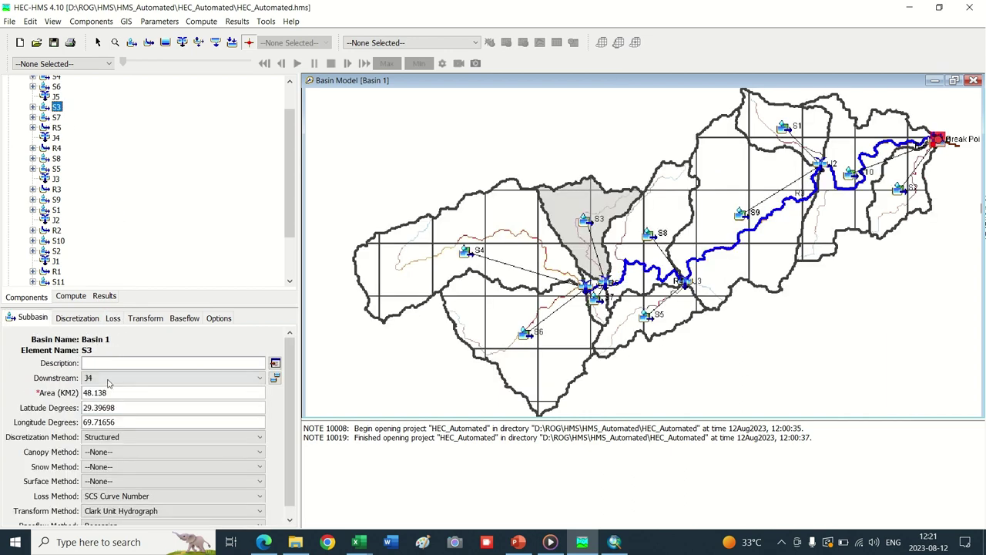
{"action": "left_click", "coordinate": [117, 321]}
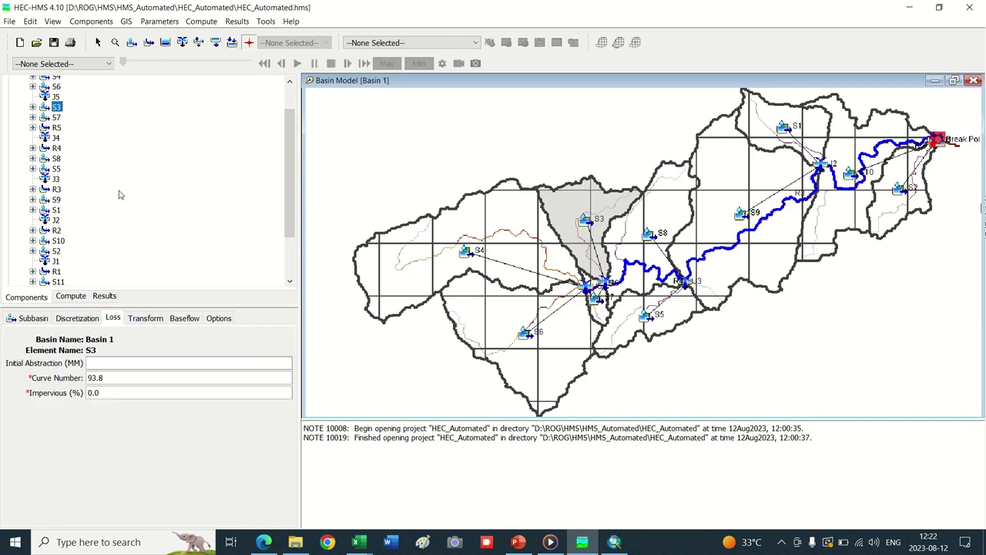
{"action": "left_click", "coordinate": [57, 117]}
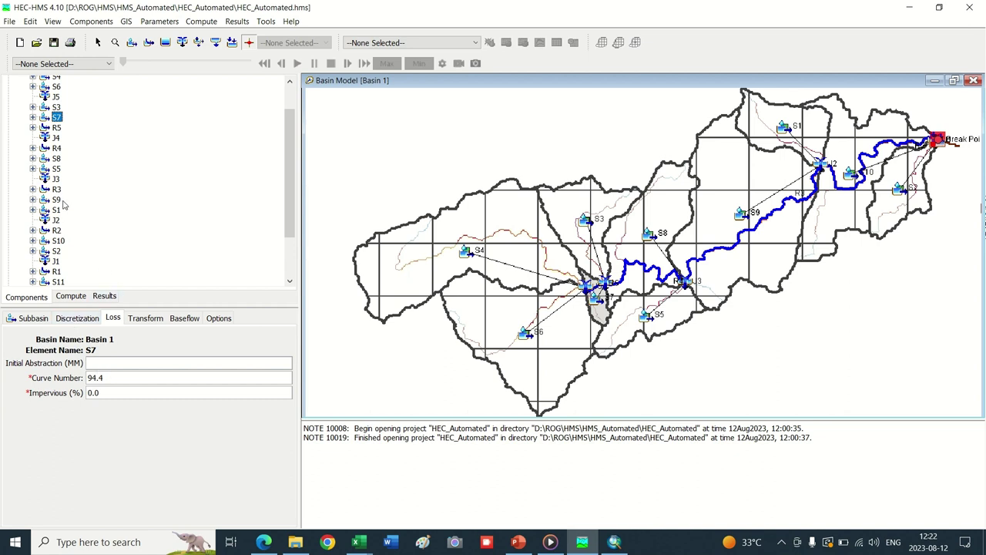
{"action": "left_click", "coordinate": [56, 169]}
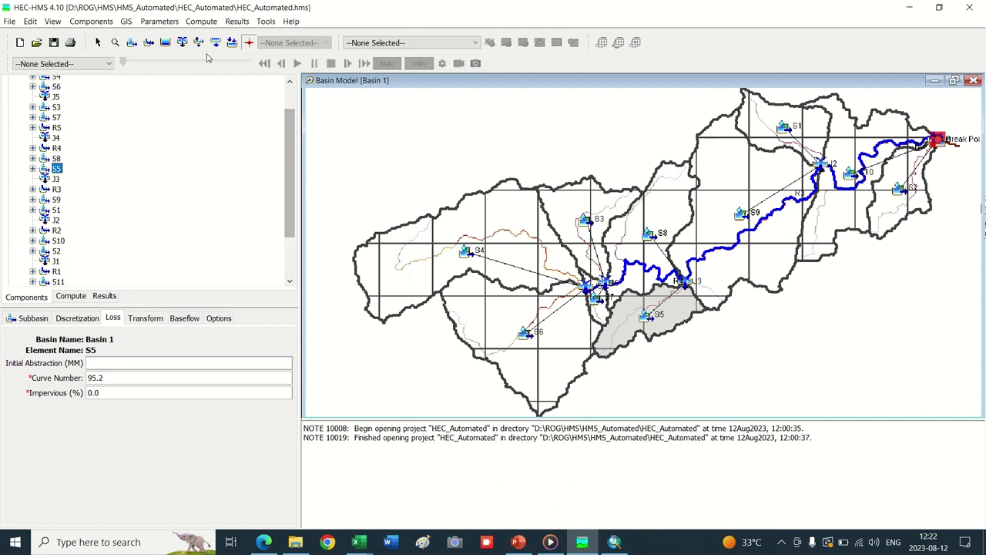
- Change the transform method of subbasin S5 to SCS Unit Hydrograph
{"action": "left_click", "coordinate": [129, 22]}
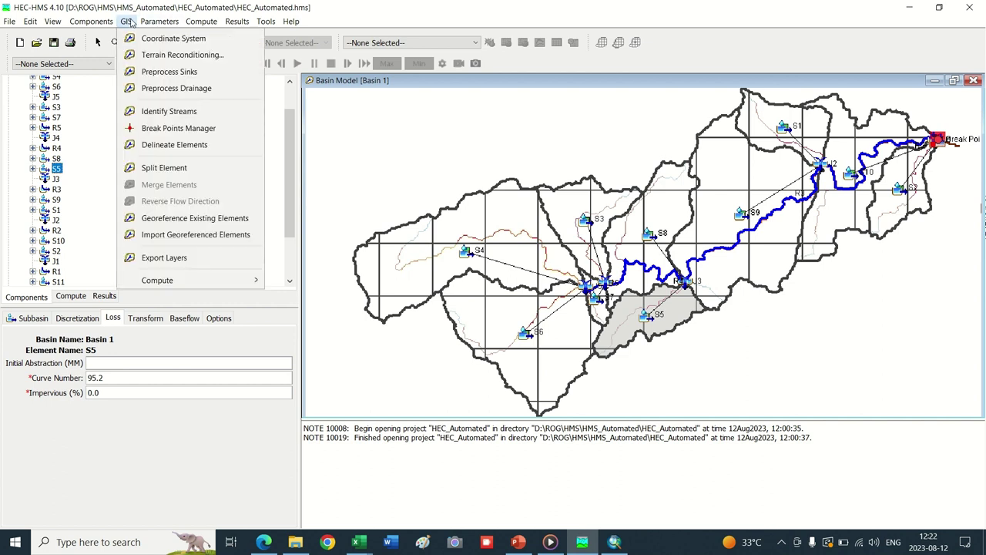
{"action": "mouse_move", "coordinate": [98, 29]}
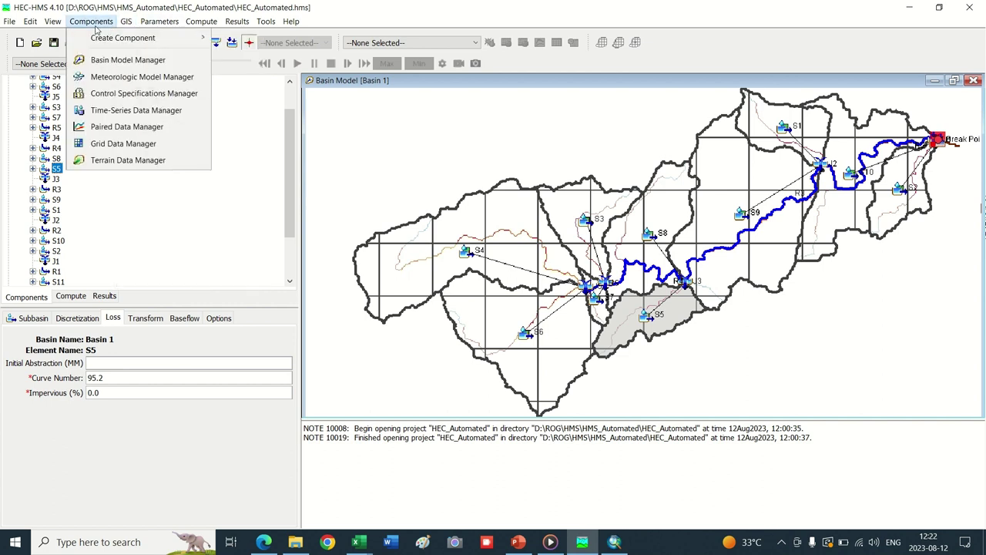
{"action": "mouse_move", "coordinate": [171, 21]}
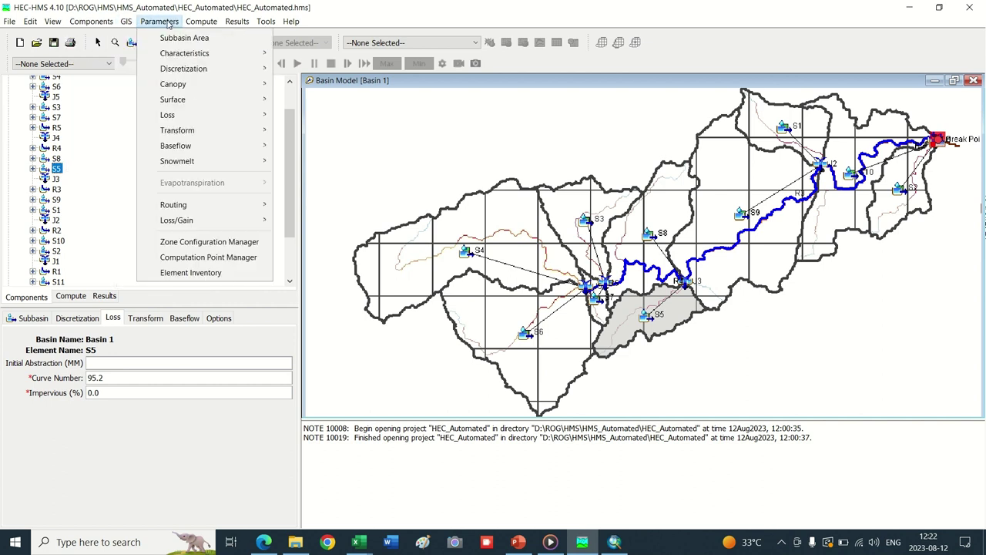
{"action": "mouse_move", "coordinate": [207, 125]}
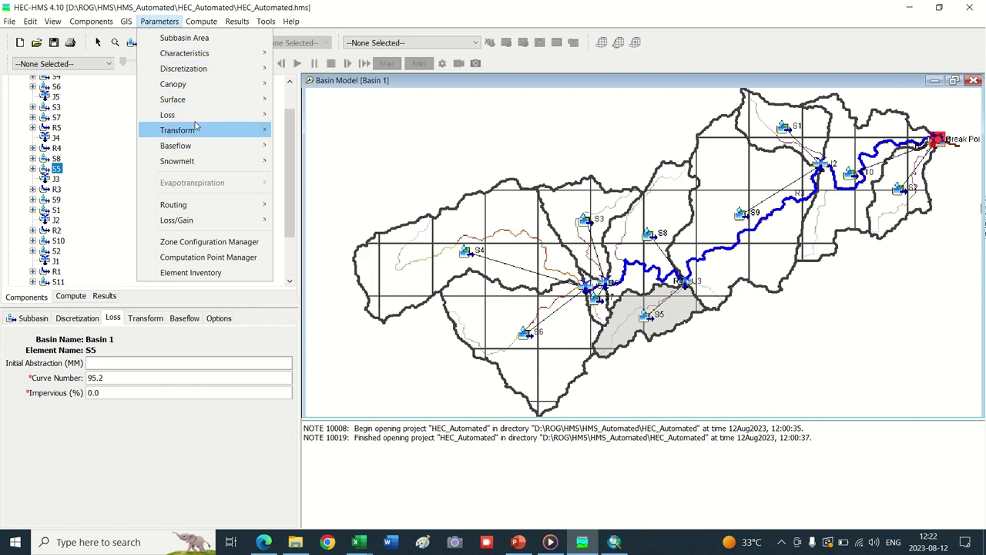
{"action": "mouse_move", "coordinate": [197, 98]}
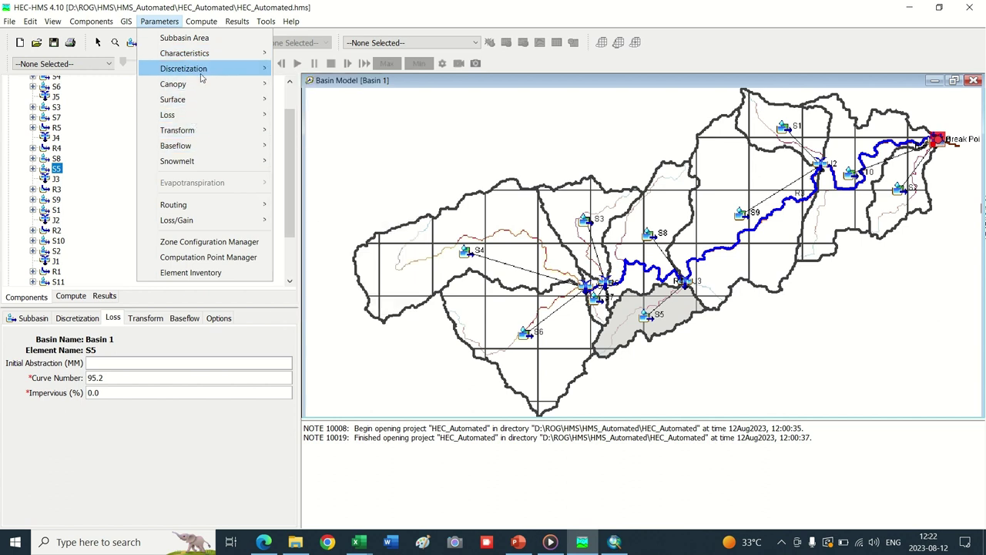
{"action": "mouse_move", "coordinate": [201, 71]}
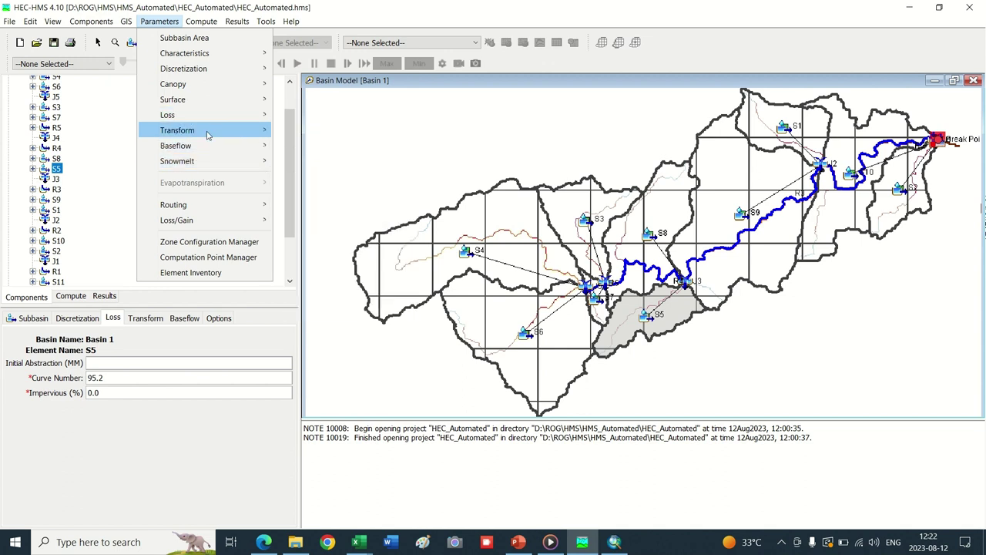
{"action": "mouse_move", "coordinate": [258, 133]}
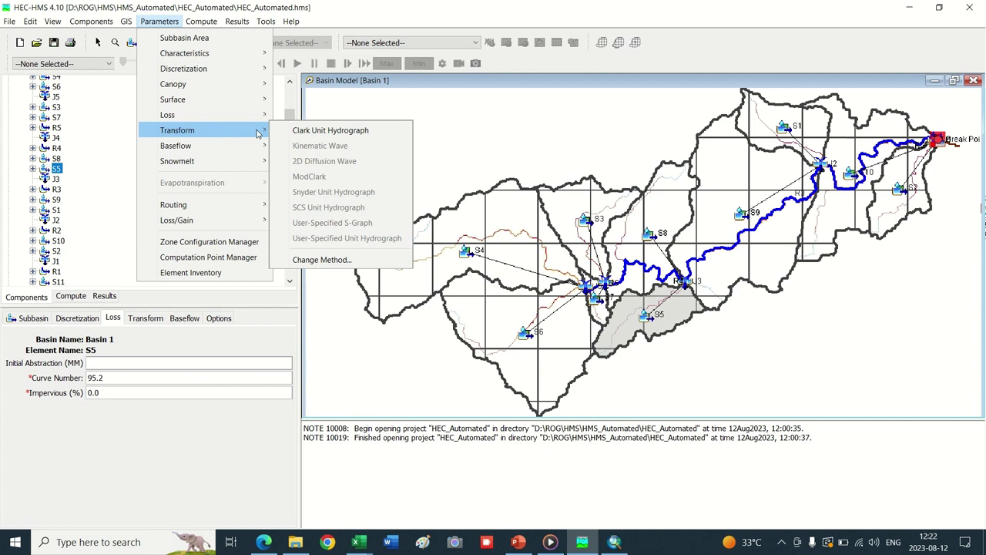
{"action": "left_click", "coordinate": [331, 261]}
{"action": "left_click", "coordinate": [453, 265]}
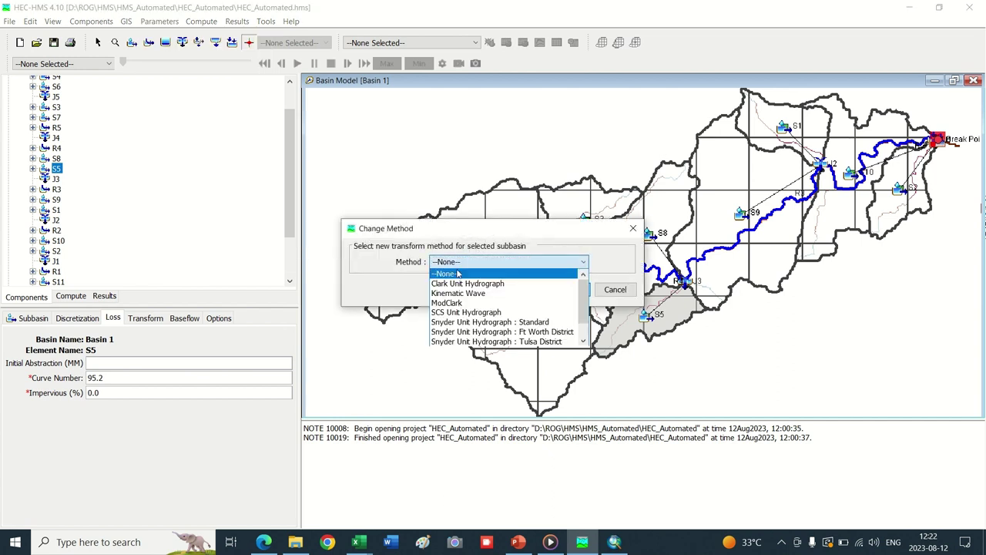
{"action": "left_click", "coordinate": [464, 313]}
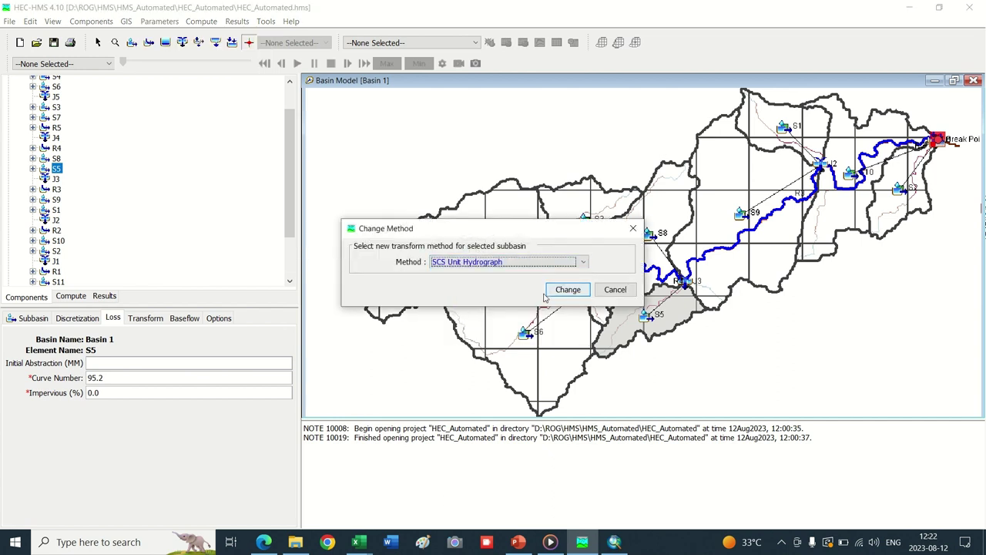
{"action": "left_click", "coordinate": [567, 291]}
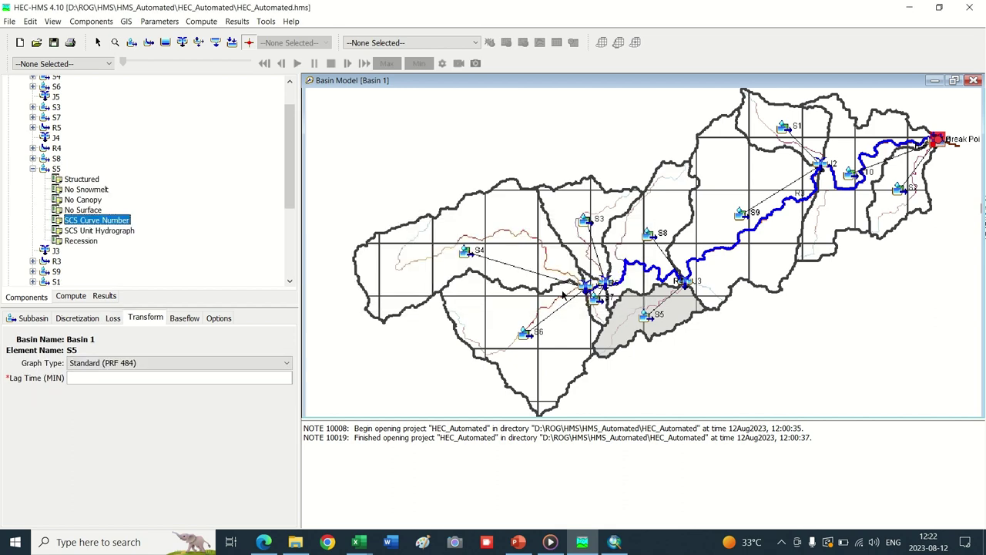
{"action": "left_click", "coordinate": [371, 131]}
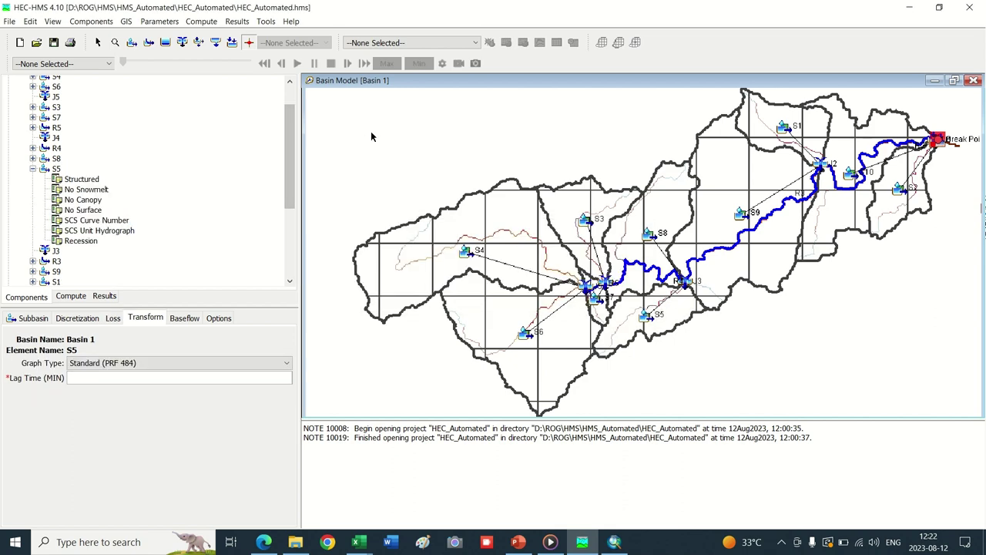
{"action": "left_click", "coordinate": [153, 21]}
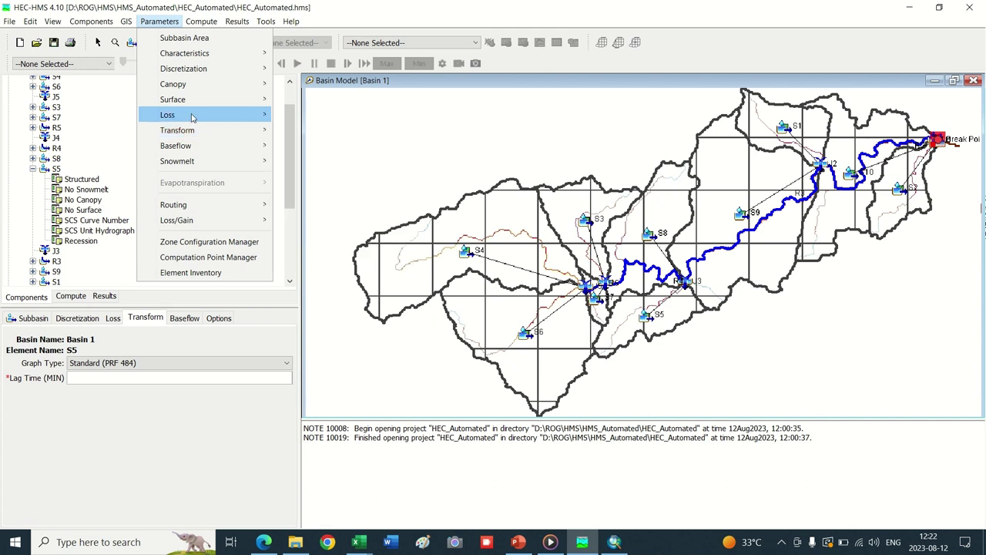
{"action": "mouse_move", "coordinate": [196, 106]}
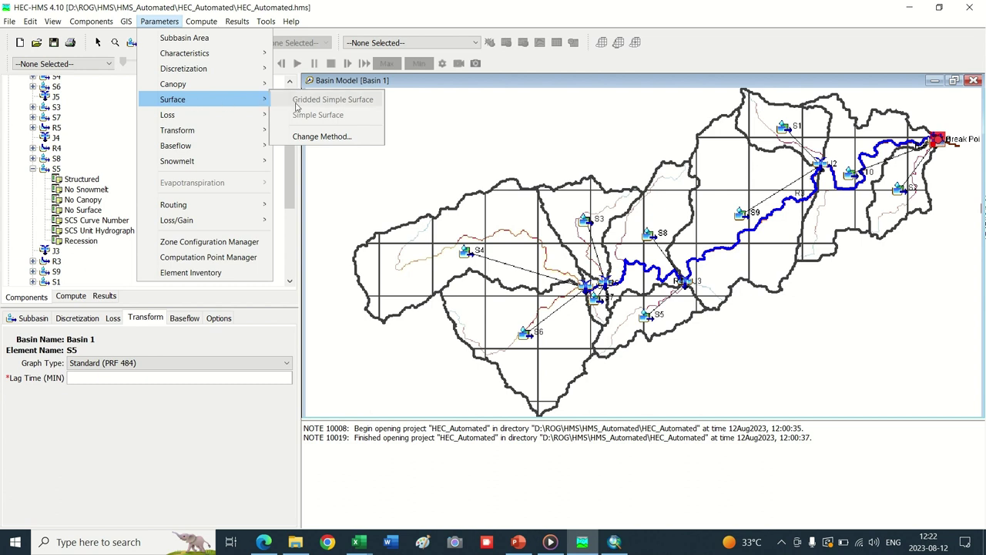
{"action": "left_click", "coordinate": [322, 136]}
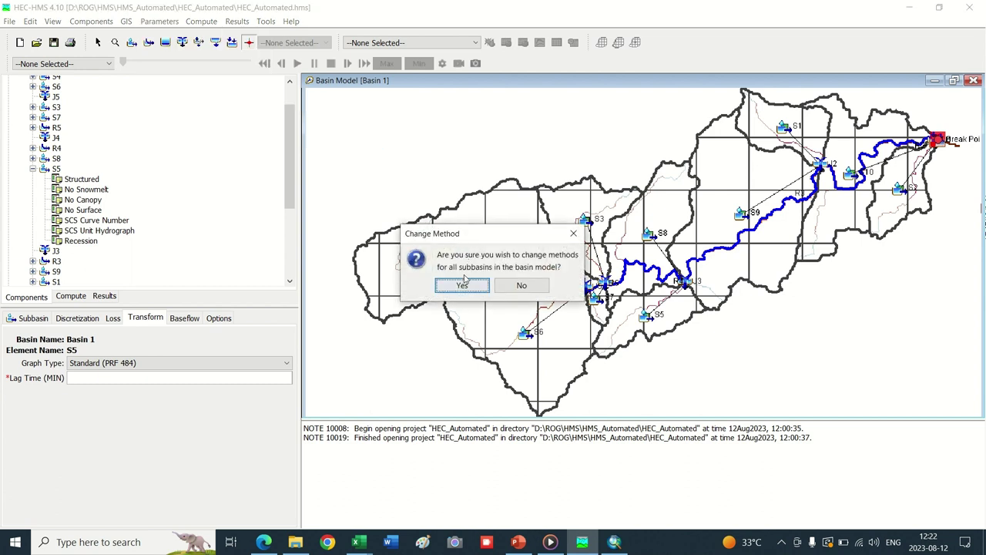
{"action": "left_click", "coordinate": [463, 285]}
{"action": "left_click", "coordinate": [504, 263]}
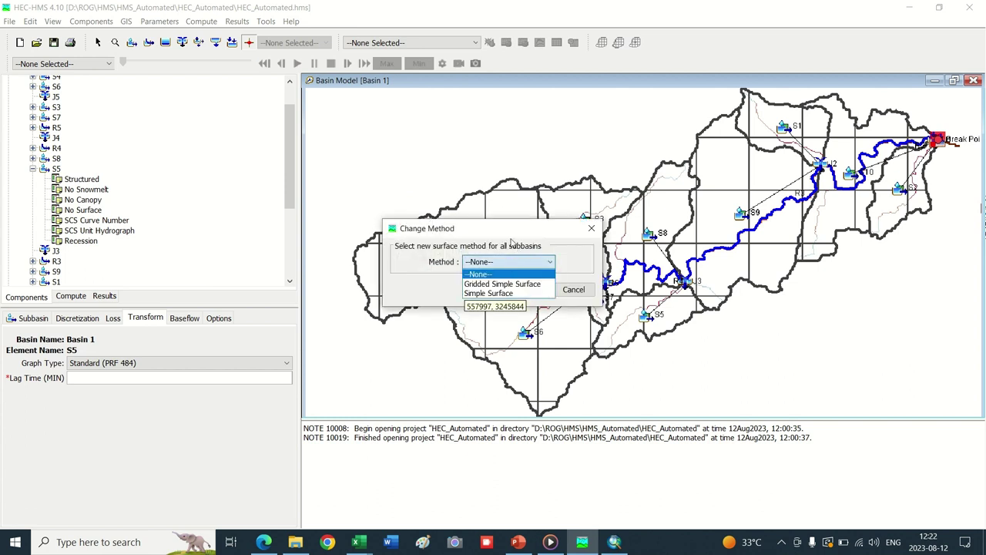
{"action": "left_click", "coordinate": [510, 234]}
{"action": "left_click_drag", "start_coordinate": [509, 234], "coordinate": [496, 170]}
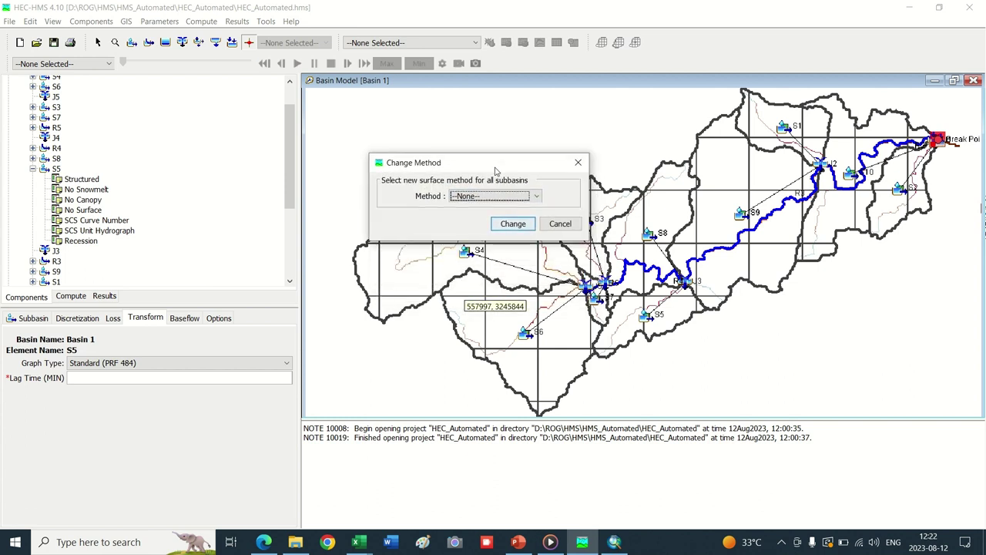
{"action": "left_click", "coordinate": [560, 224]}
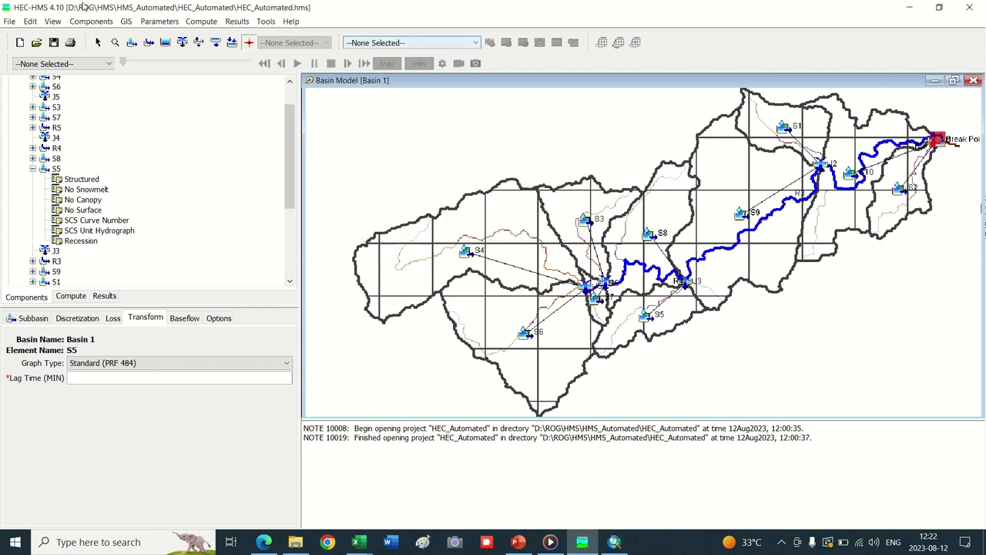
- Change the transform method of all subbasins in Basin 1 to SCS Unit Hydrograph
{"action": "left_click", "coordinate": [154, 24]}
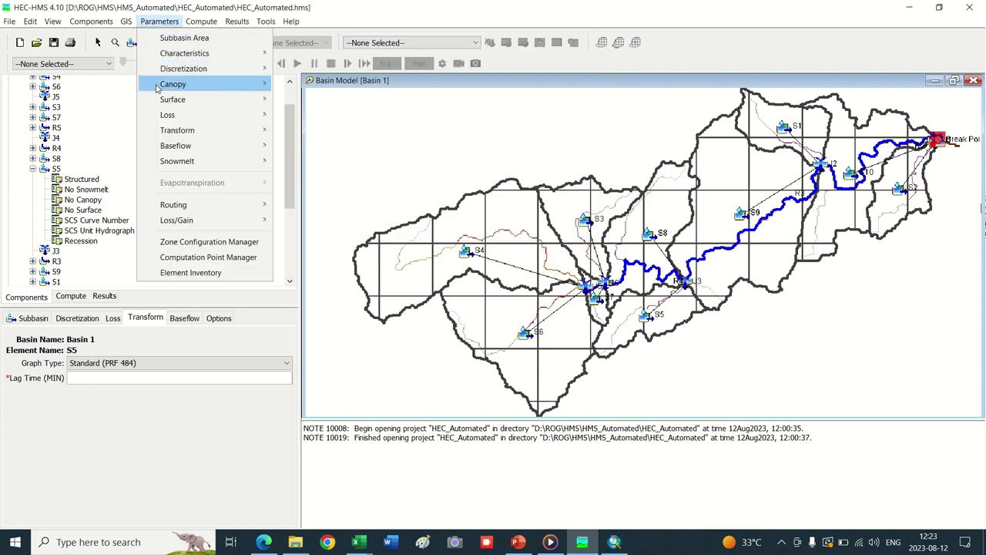
{"action": "mouse_move", "coordinate": [175, 117]}
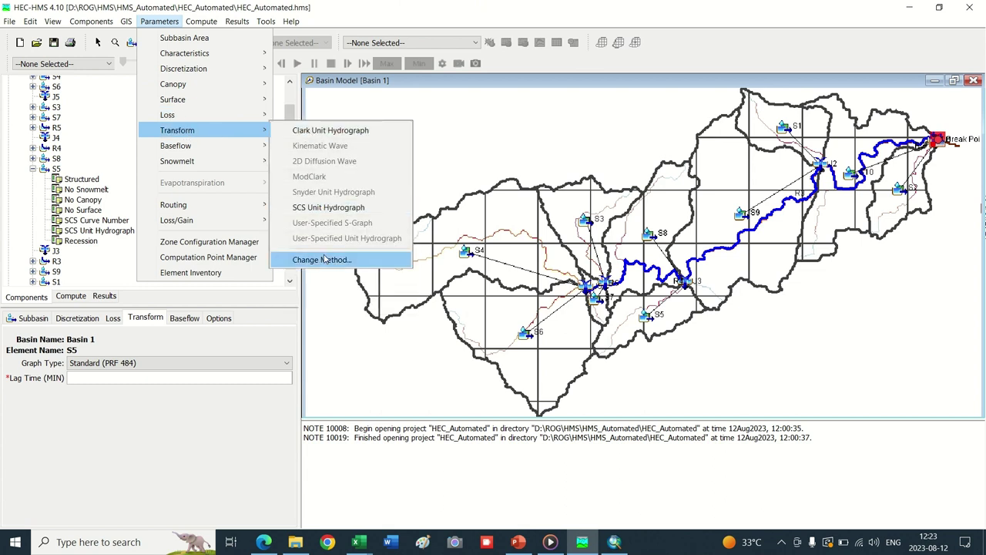
{"action": "left_click", "coordinate": [322, 259]}
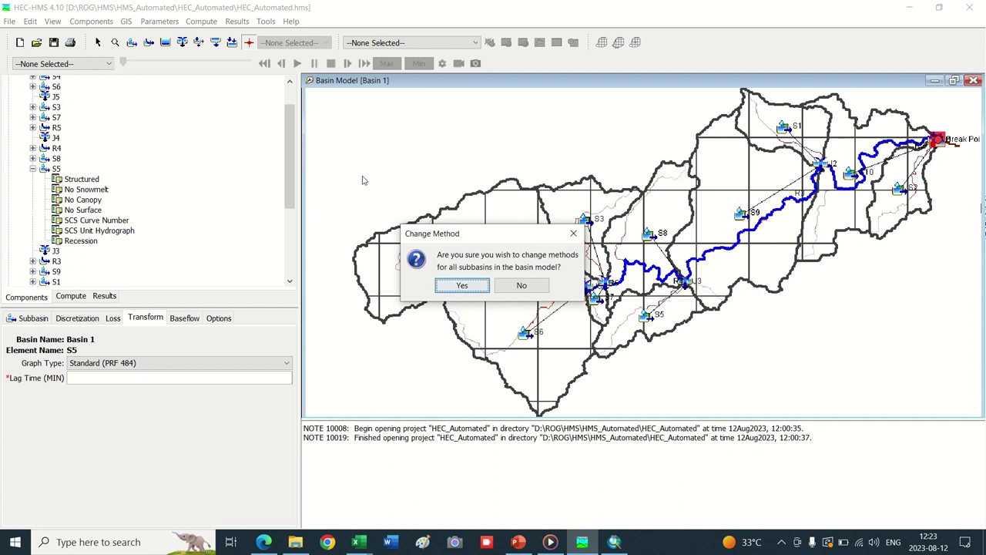
{"action": "left_click", "coordinate": [463, 286]}
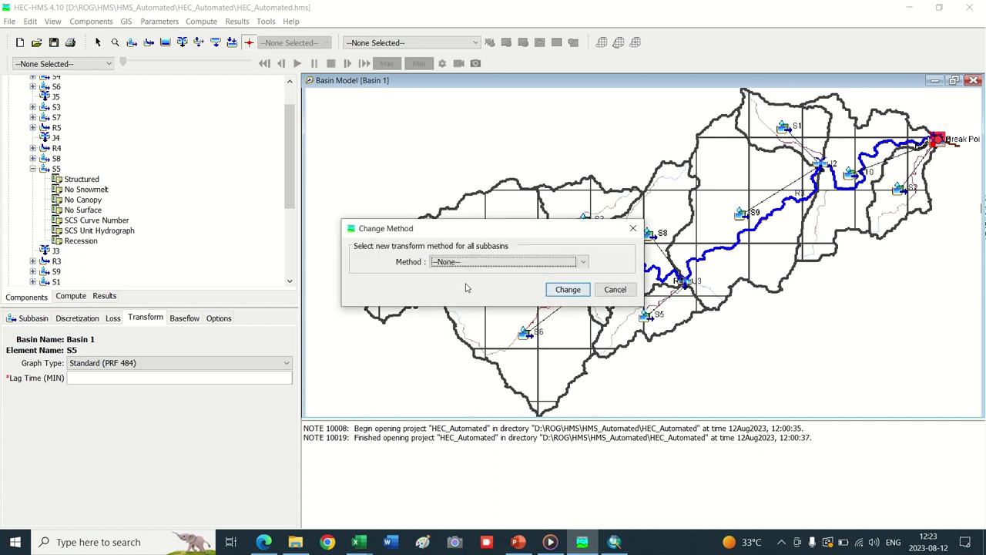
{"action": "left_click", "coordinate": [470, 262]}
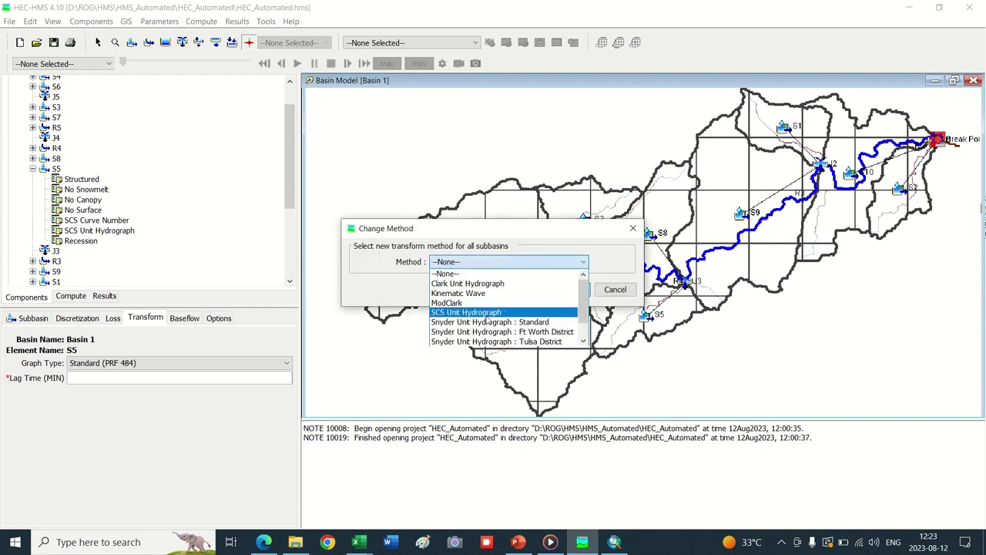
{"action": "left_click", "coordinate": [486, 313]}
{"action": "left_click", "coordinate": [562, 291]}
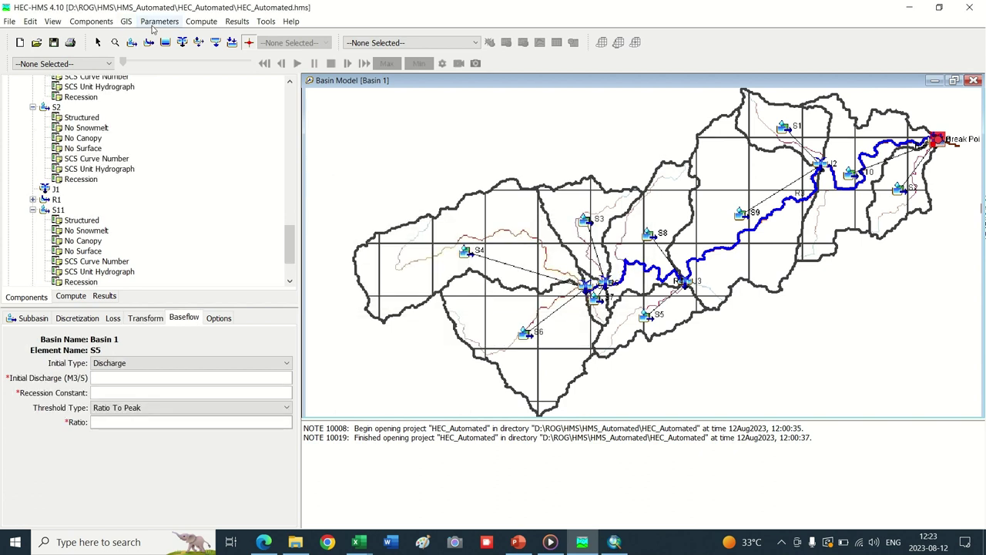
- Open the SCS Unit Hydrograph parameter table for all Basin 1 subbasins
{"action": "left_click", "coordinate": [157, 23]}
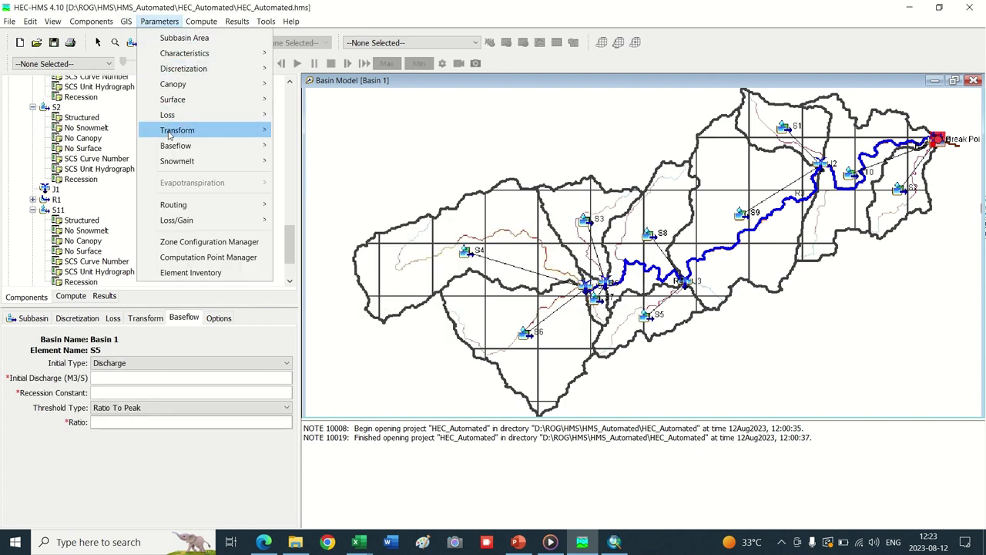
{"action": "mouse_move", "coordinate": [176, 135]}
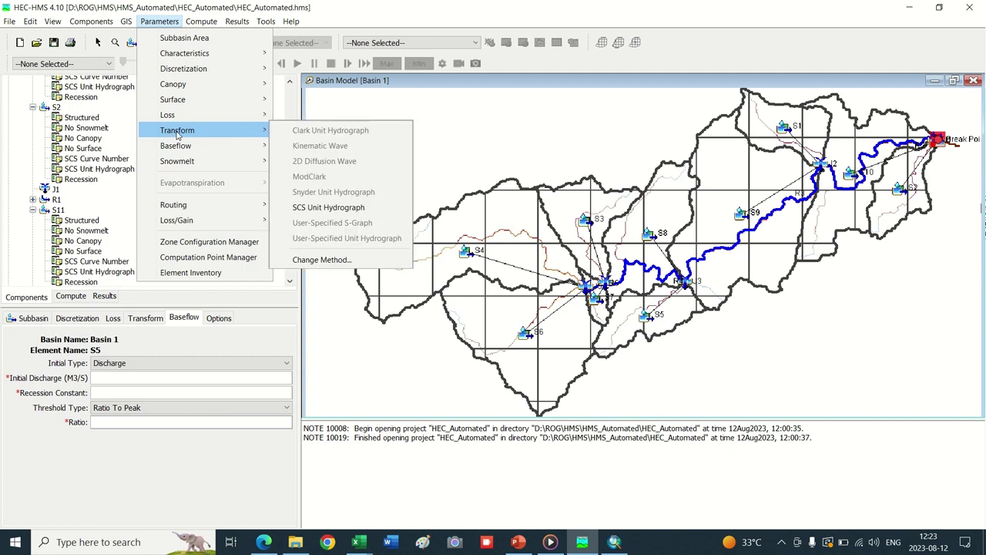
{"action": "left_click", "coordinate": [331, 208]}
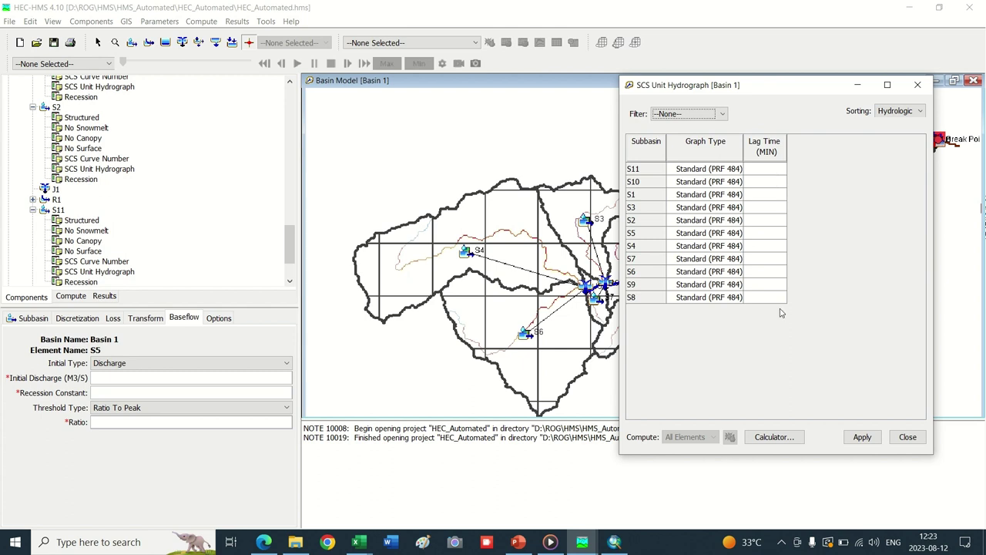
- Switch to the Tc workbook in Excel and copy the lag times in L7:L17 of the Subbasins sheet
{"action": "left_click", "coordinate": [359, 542]}
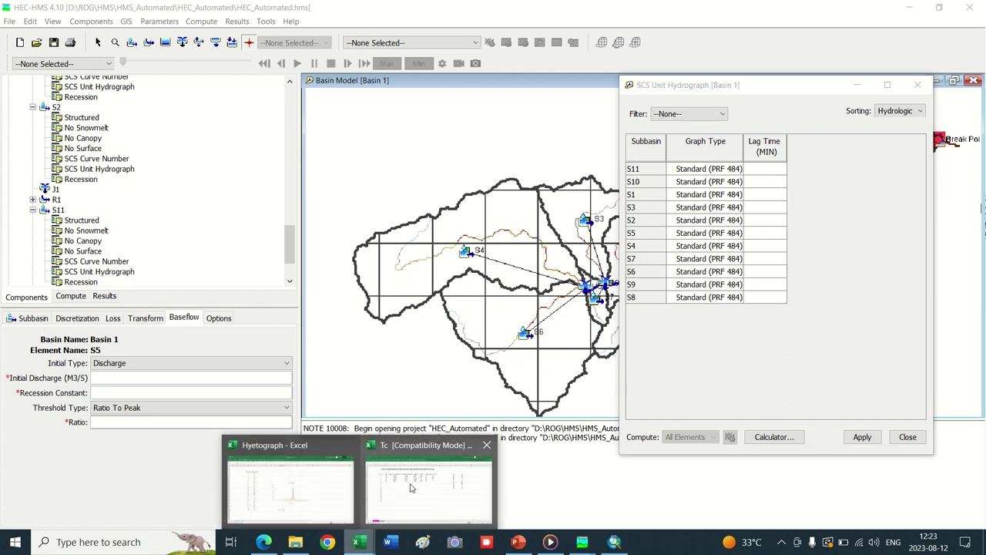
{"action": "left_click", "coordinate": [378, 491]}
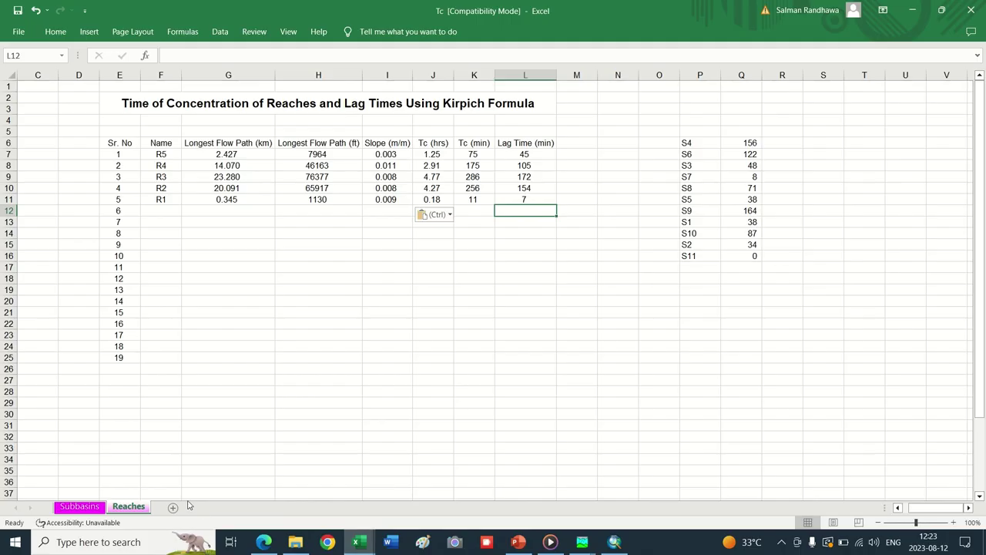
{"action": "left_click", "coordinate": [85, 507]}
{"action": "left_click_drag", "start_coordinate": [606, 154], "coordinate": [643, 280]}
{"action": "right_click", "coordinate": [642, 280]}
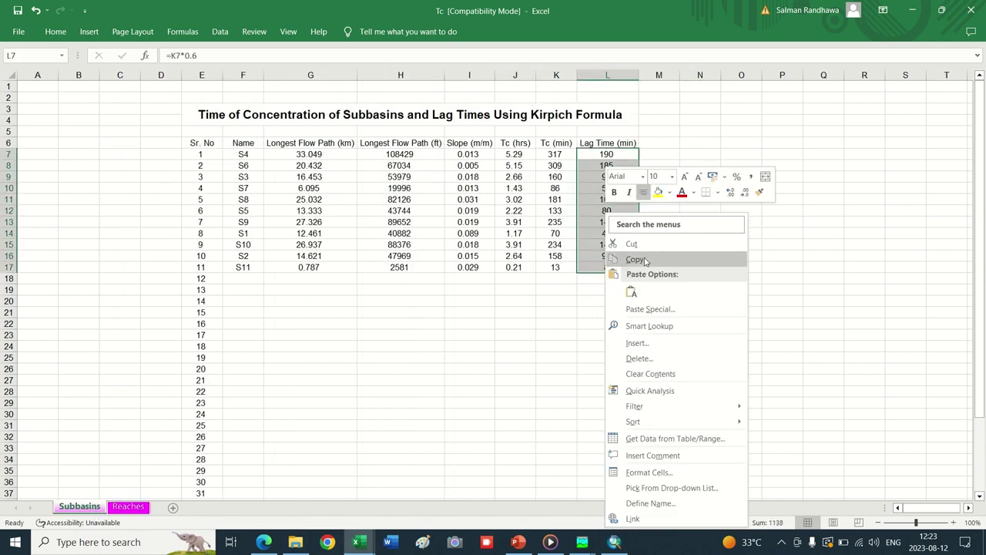
{"action": "left_click", "coordinate": [637, 260]}
- Return to HEC-HMS, paste the copied lag times into the Lag Time column starting at S11, apply the table and close it
{"action": "key", "text": "alt+Tab"}
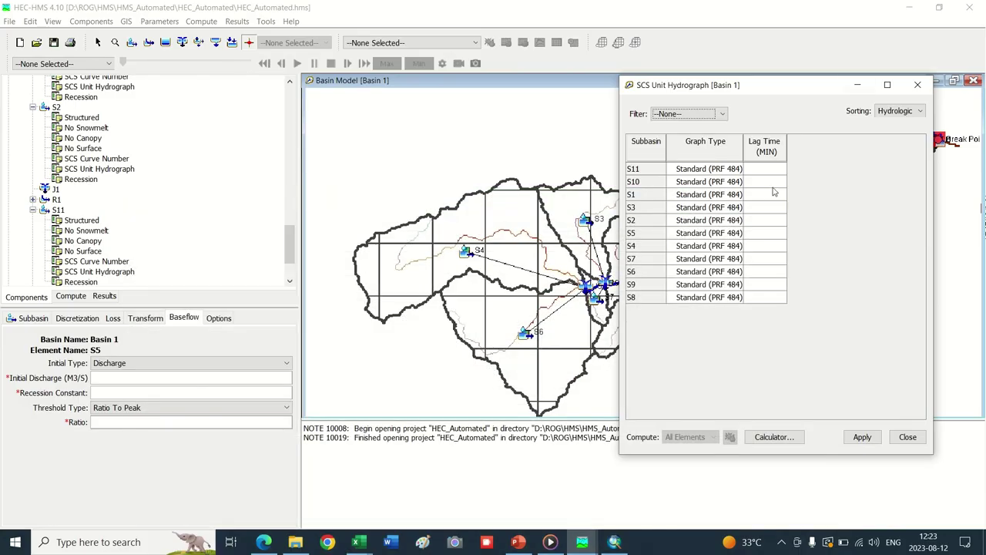
{"action": "left_click", "coordinate": [759, 174]}
{"action": "right_click", "coordinate": [759, 173]}
{"action": "left_click", "coordinate": [784, 216]}
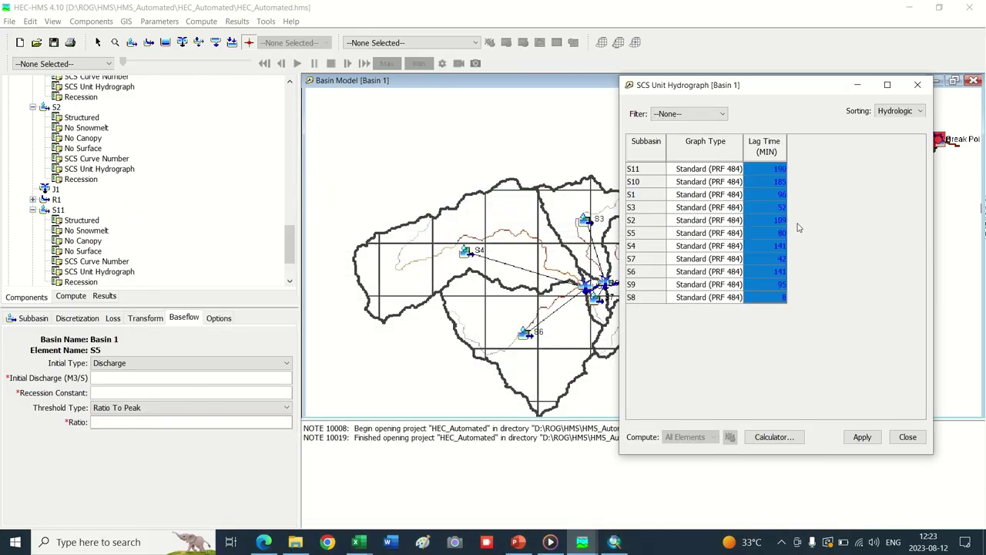
{"action": "left_click", "coordinate": [863, 437]}
{"action": "left_click", "coordinate": [908, 437]}
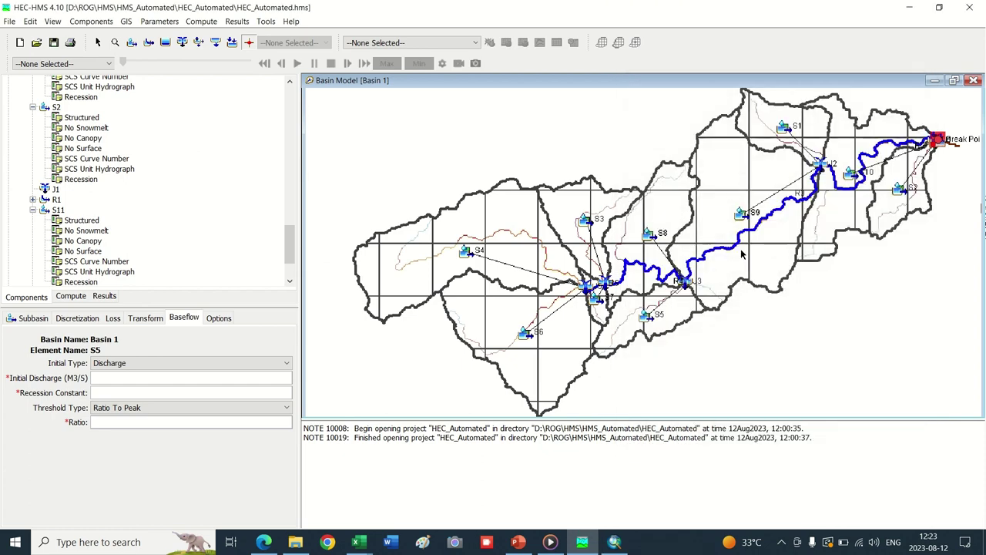
- Open the Lag routing parameter table for the Basin 1 reaches
{"action": "left_click", "coordinate": [156, 24]}
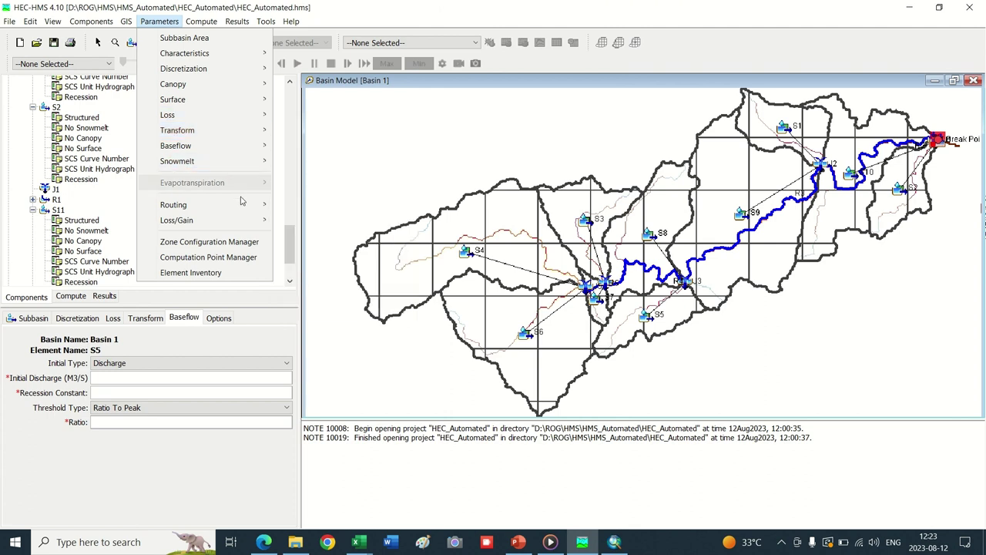
{"action": "mouse_move", "coordinate": [240, 210]}
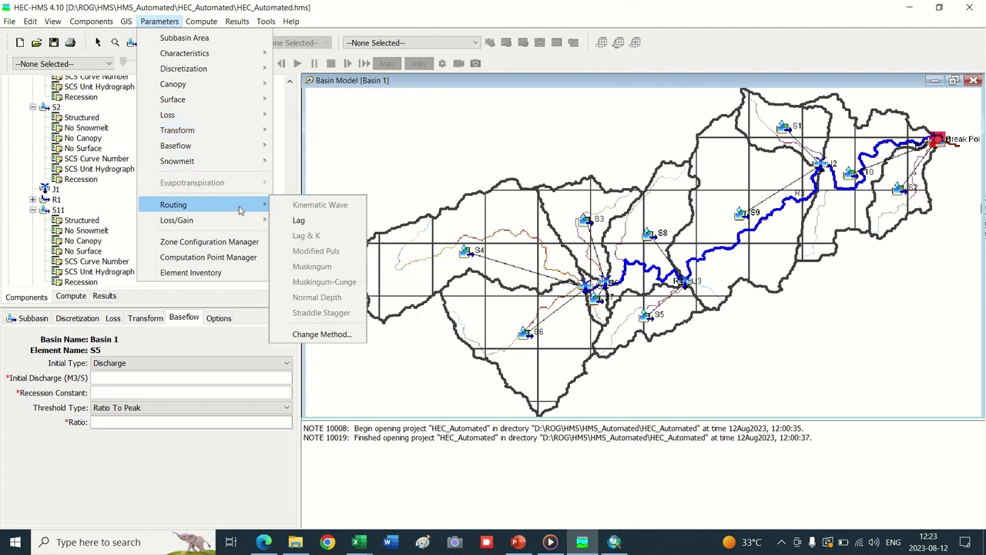
{"action": "left_click", "coordinate": [298, 220]}
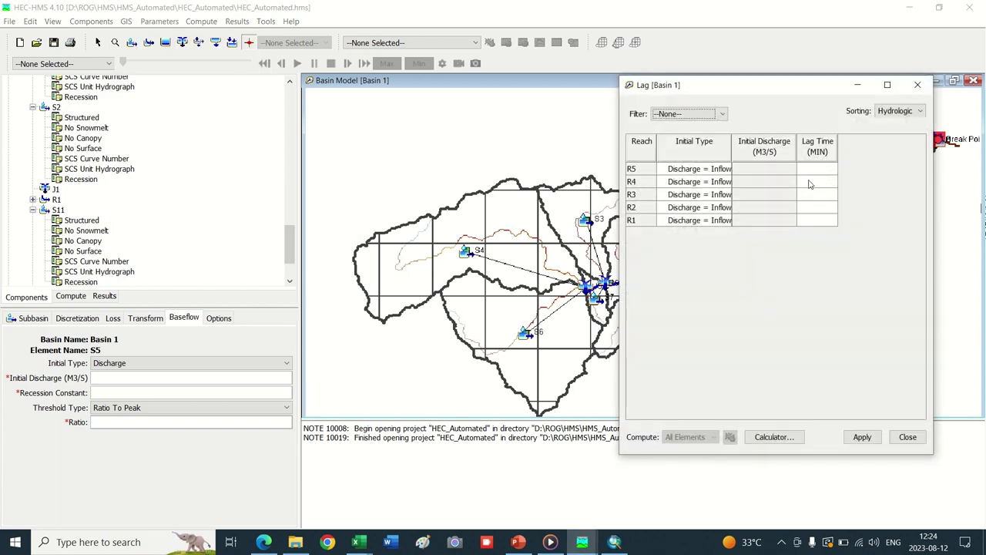
- Switch to the Tc workbook in Excel and copy the reach lag times in L7:L11 of the Reaches sheet
{"action": "left_click", "coordinate": [295, 541]}
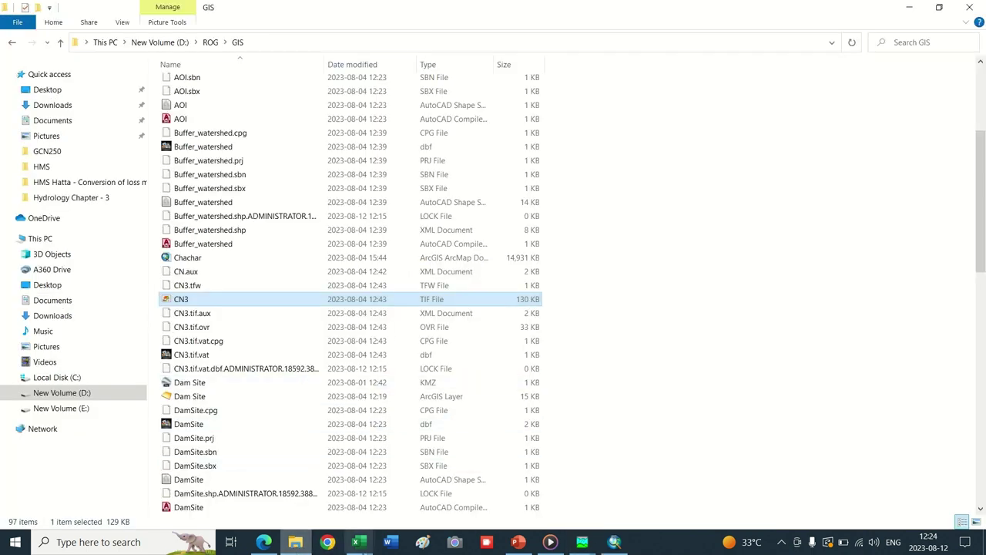
{"action": "left_click", "coordinate": [358, 542]}
{"action": "left_click", "coordinate": [389, 498]}
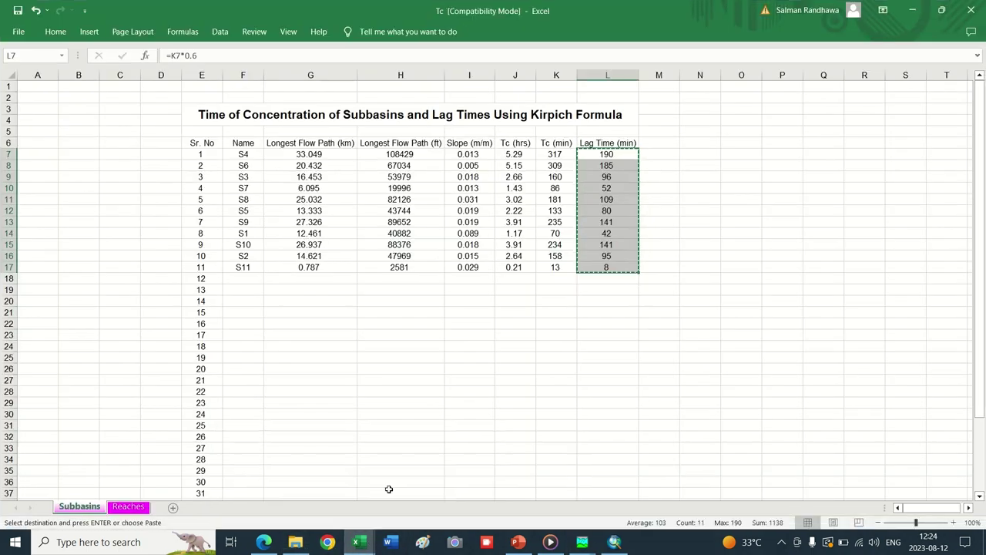
{"action": "left_click", "coordinate": [133, 507]}
{"action": "left_click", "coordinate": [586, 340]}
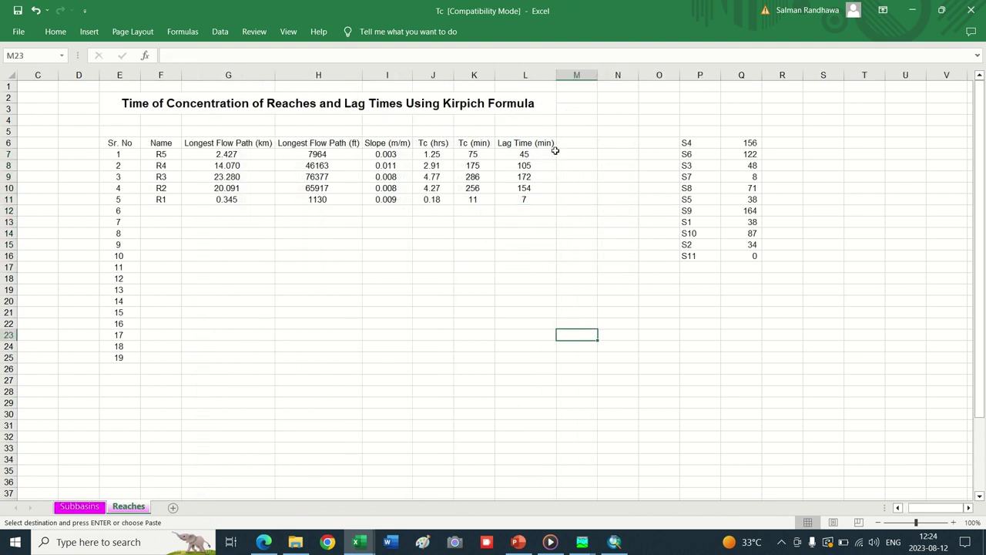
{"action": "left_click_drag", "start_coordinate": [525, 156], "coordinate": [523, 199]}
{"action": "right_click", "coordinate": [524, 198]}
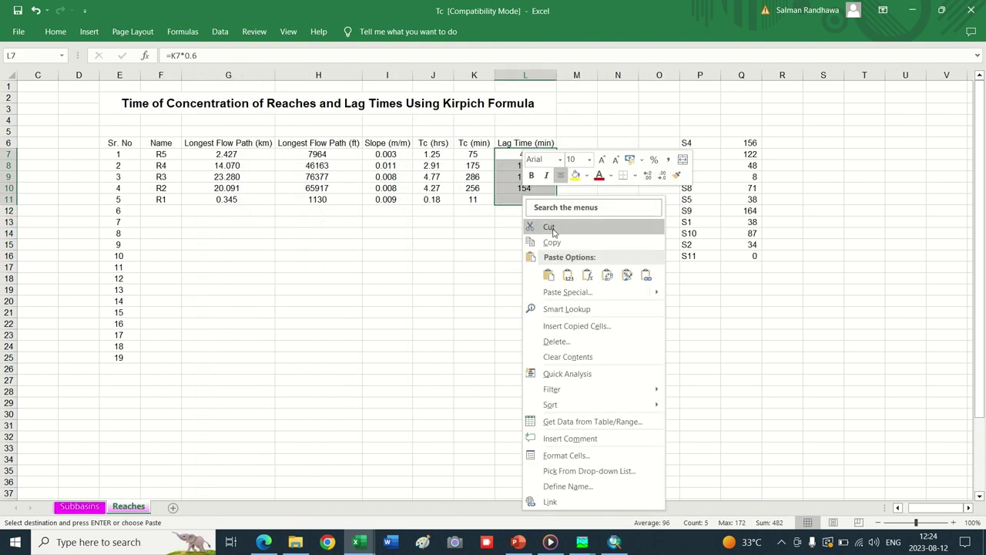
{"action": "left_click", "coordinate": [552, 243]}
- Paste the copied lag times for reaches R5 to R1 into the HEC-HMS Lag table, apply and close it, and return to the main HEC-HMS window
{"action": "mouse_move", "coordinate": [583, 542]}
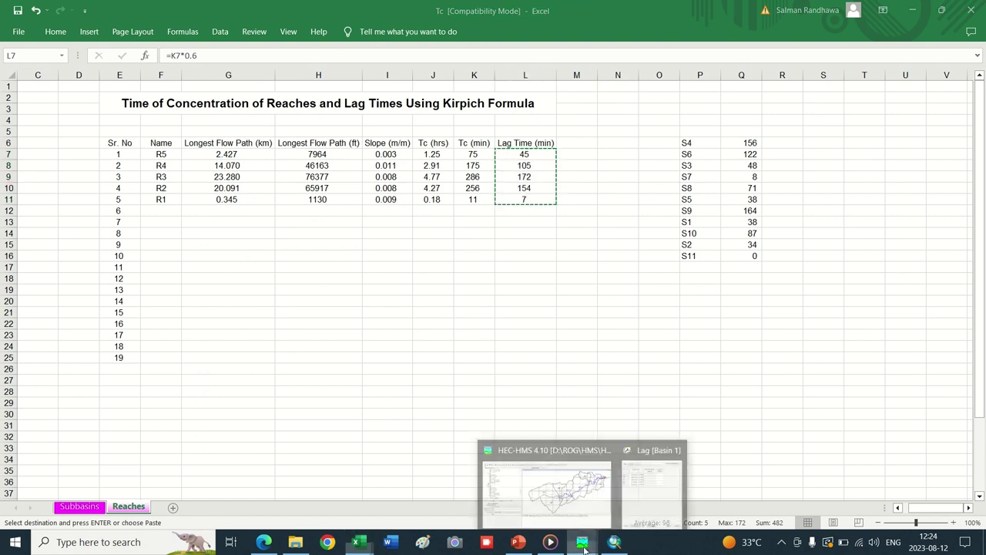
{"action": "left_click", "coordinate": [661, 470]}
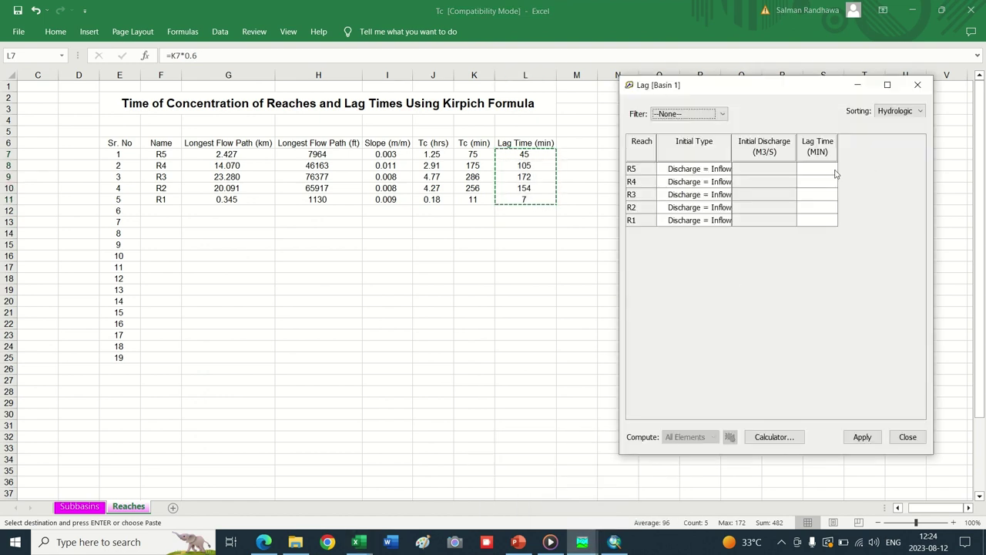
{"action": "left_click_drag", "start_coordinate": [825, 169], "coordinate": [809, 218]}
{"action": "right_click", "coordinate": [809, 218]}
{"action": "left_click", "coordinate": [832, 255]}
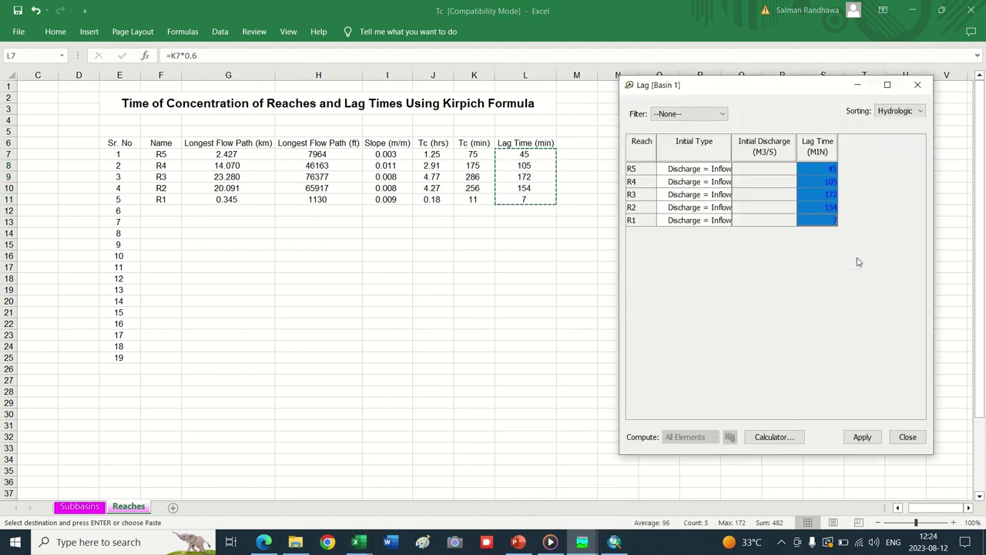
{"action": "left_click", "coordinate": [862, 439]}
{"action": "left_click", "coordinate": [906, 437]}
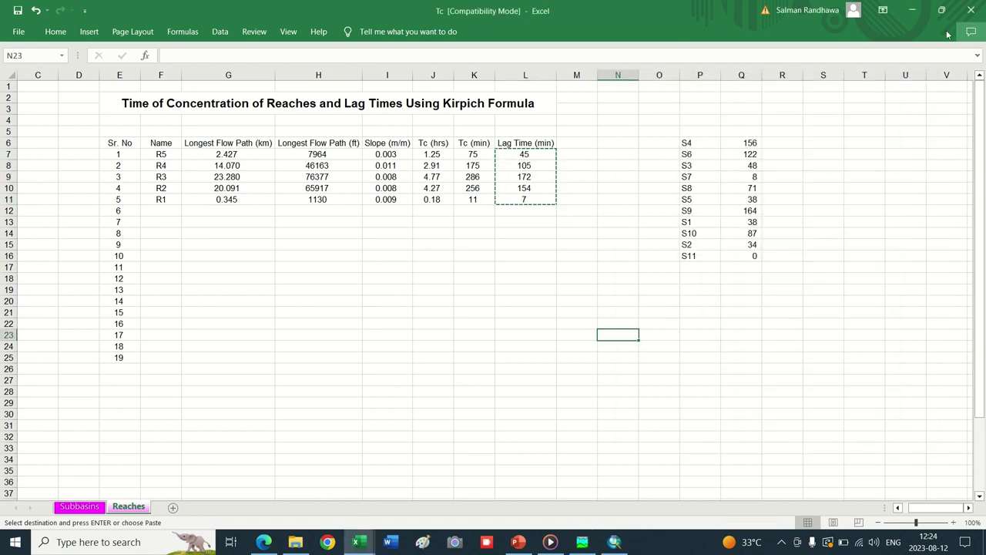
{"action": "left_click", "coordinate": [913, 10]}
{"action": "left_click", "coordinate": [582, 542]}
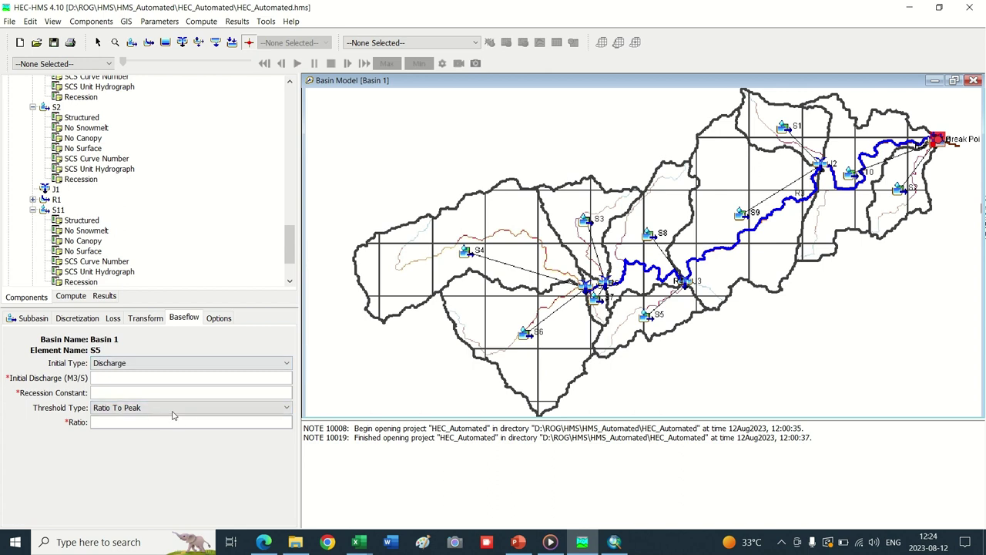
- Check the baseflow method options of subbasin S5, keeping Recession selected
{"action": "left_click", "coordinate": [33, 318]}
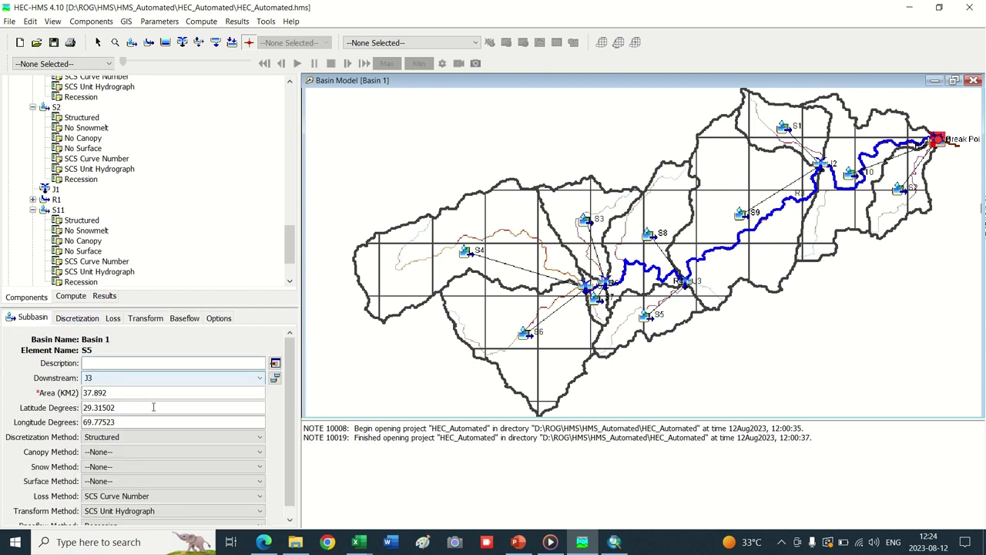
{"action": "scroll", "coordinate": [142, 509], "scroll_direction": "down", "scroll_amount": 1}
{"action": "left_click", "coordinate": [139, 516]}
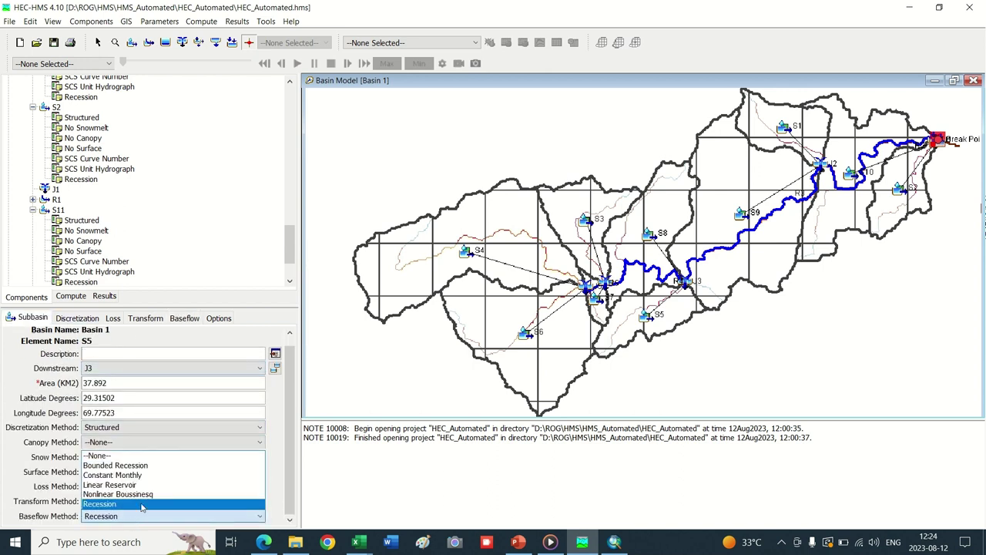
{"action": "left_click", "coordinate": [141, 505]}
- Change the baseflow method of all subbasins in Basin 1 to None
{"action": "left_click", "coordinate": [158, 21]}
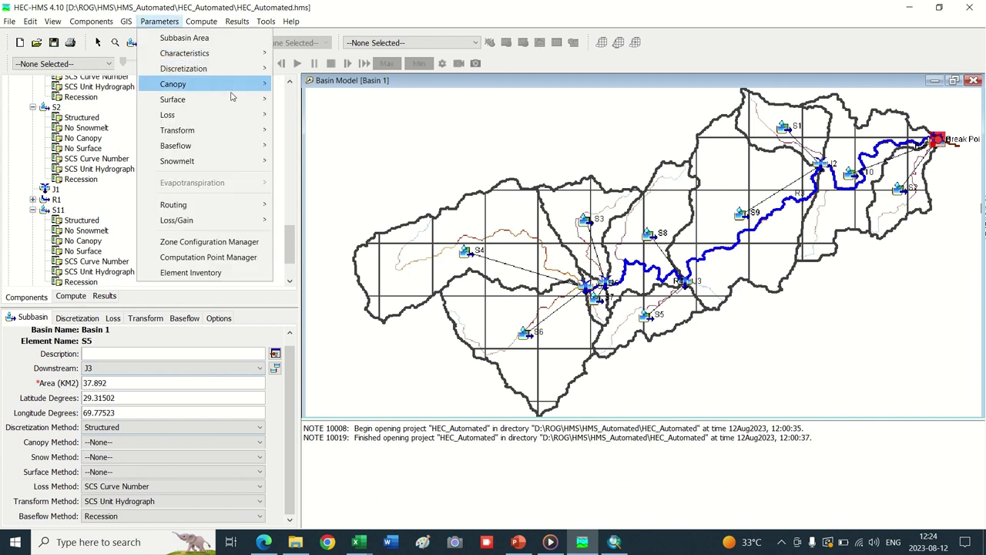
{"action": "mouse_move", "coordinate": [226, 166]}
{"action": "mouse_move", "coordinate": [227, 145]}
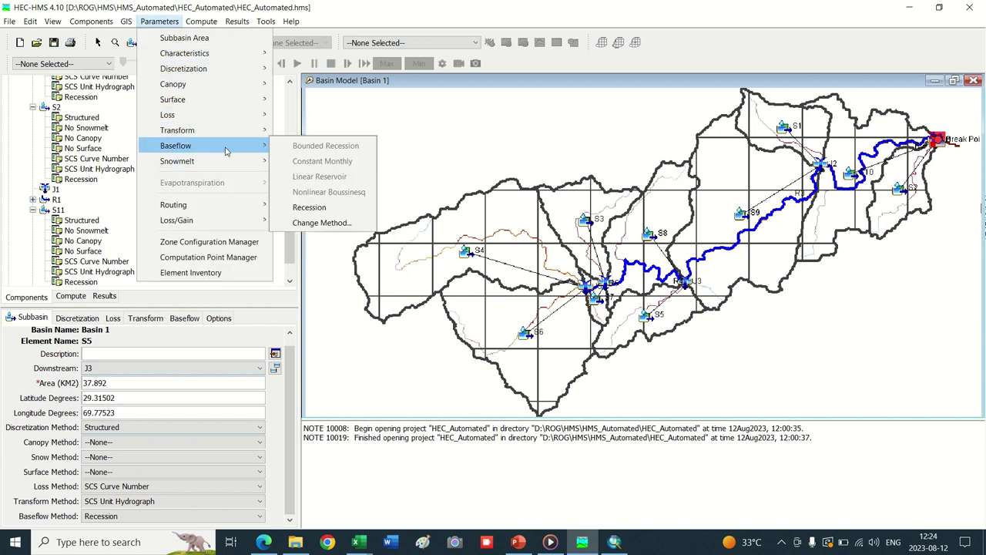
{"action": "left_click", "coordinate": [328, 223]}
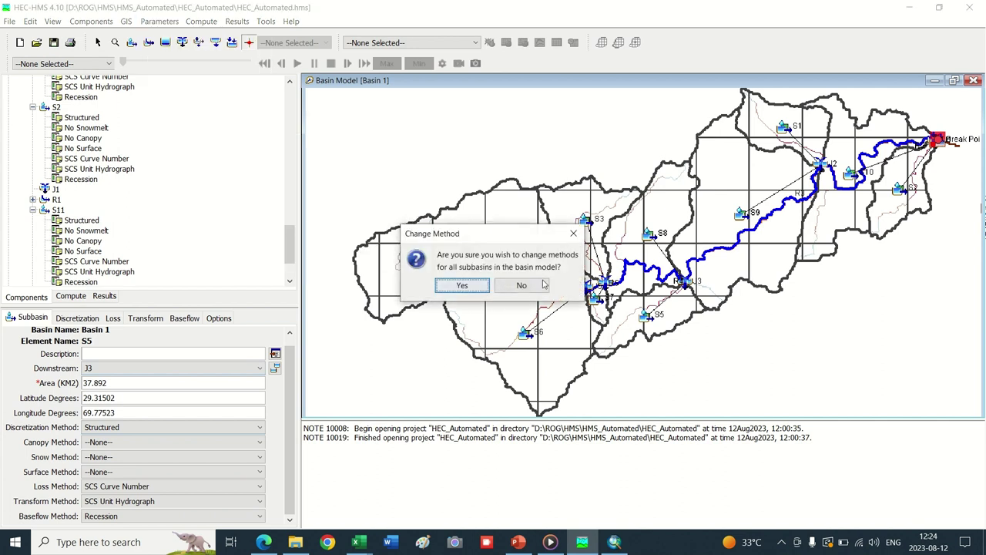
{"action": "left_click", "coordinate": [463, 285]}
{"action": "left_click", "coordinate": [510, 262]}
{"action": "left_click", "coordinate": [493, 270]}
{"action": "left_click", "coordinate": [524, 289]}
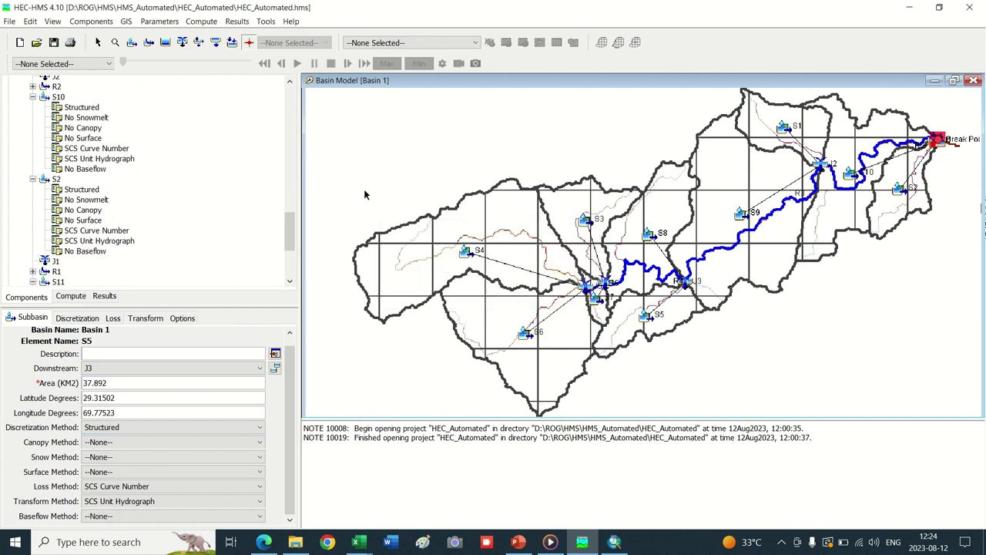
- Review the transform and loss parameters of subbasin S11 and the general properties of subbasin S10
{"action": "left_click", "coordinate": [148, 318]}
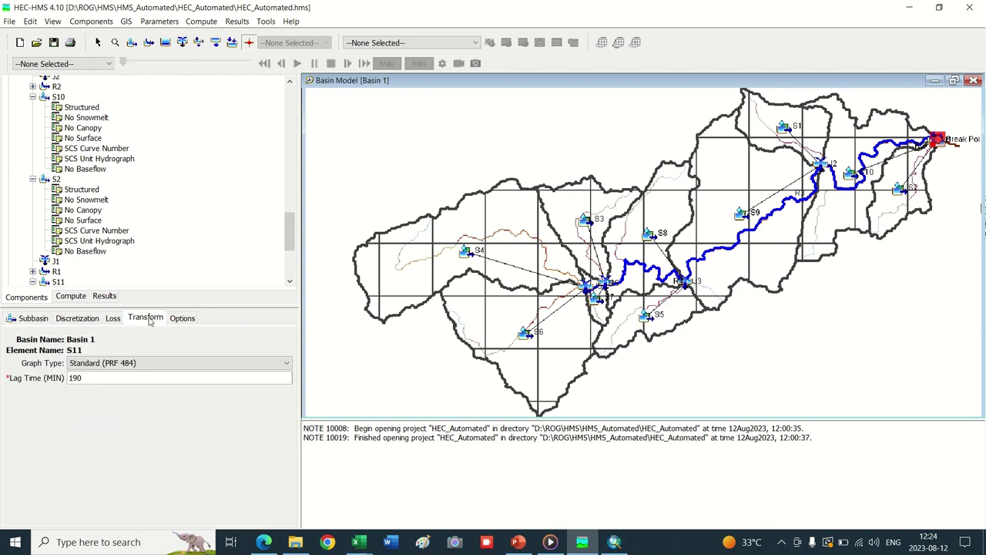
{"action": "left_click", "coordinate": [112, 319]}
{"action": "left_click", "coordinate": [139, 319]}
{"action": "left_click", "coordinate": [58, 97]}
{"action": "left_click", "coordinate": [464, 130]}
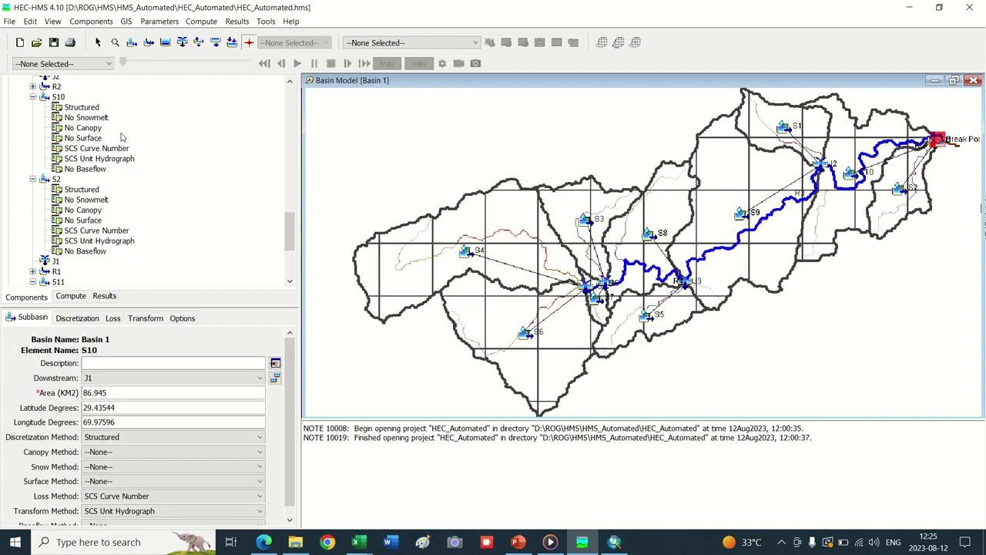
- Review the general properties of basin model Basin 1 and show its element list
{"action": "scroll", "coordinate": [93, 146], "scroll_direction": "up", "scroll_amount": 15}
{"action": "scroll", "coordinate": [72, 140], "scroll_direction": "up", "scroll_amount": 6}
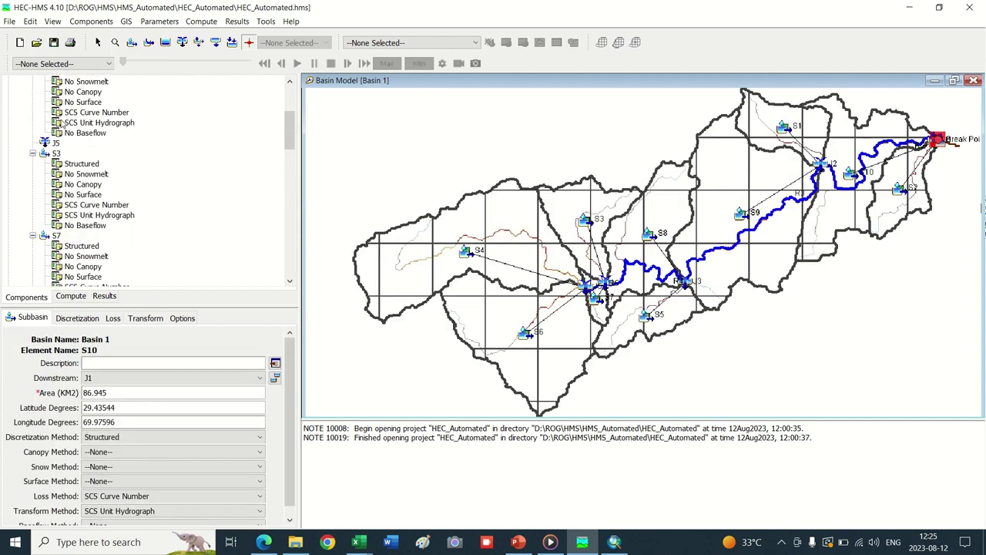
{"action": "left_click", "coordinate": [33, 112]}
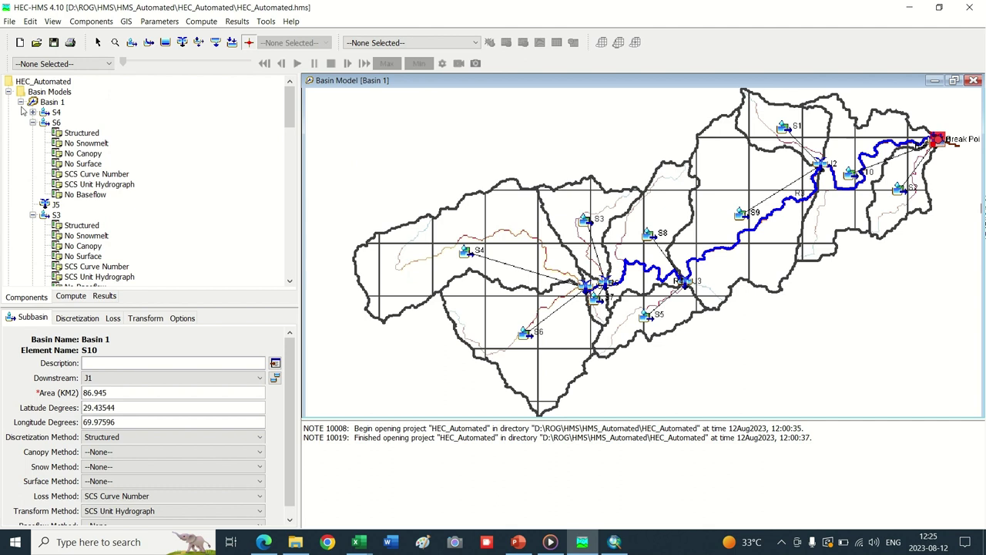
{"action": "left_click", "coordinate": [21, 102]}
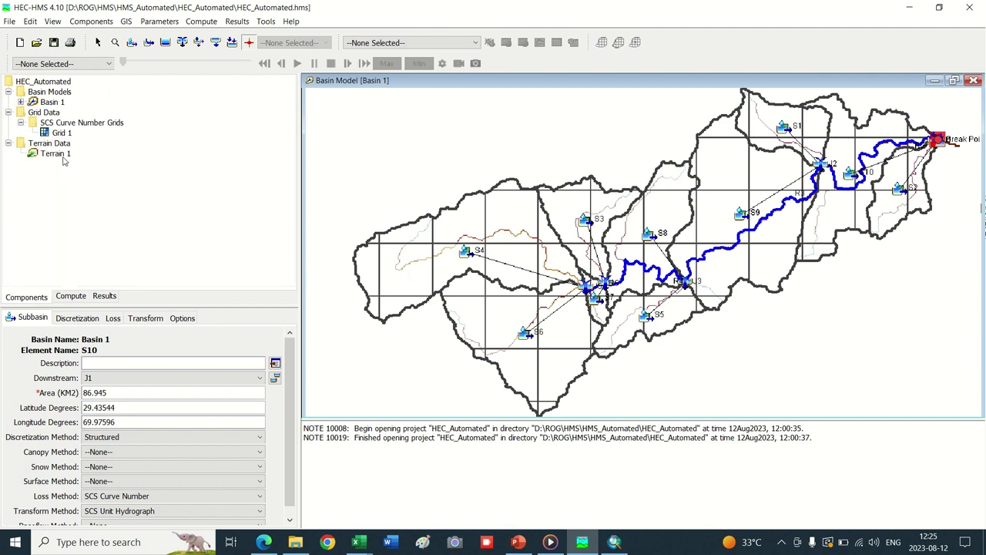
{"action": "left_click", "coordinate": [52, 103]}
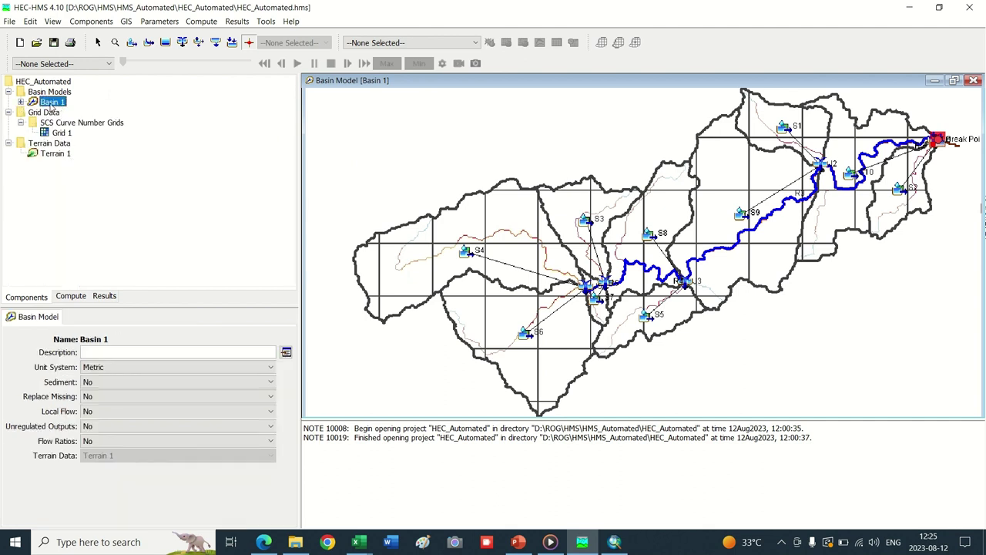
{"action": "left_click", "coordinate": [22, 102]}
- Review the general properties, discretization, loss and transform parameters of subbasin S4
{"action": "left_click", "coordinate": [55, 92]}
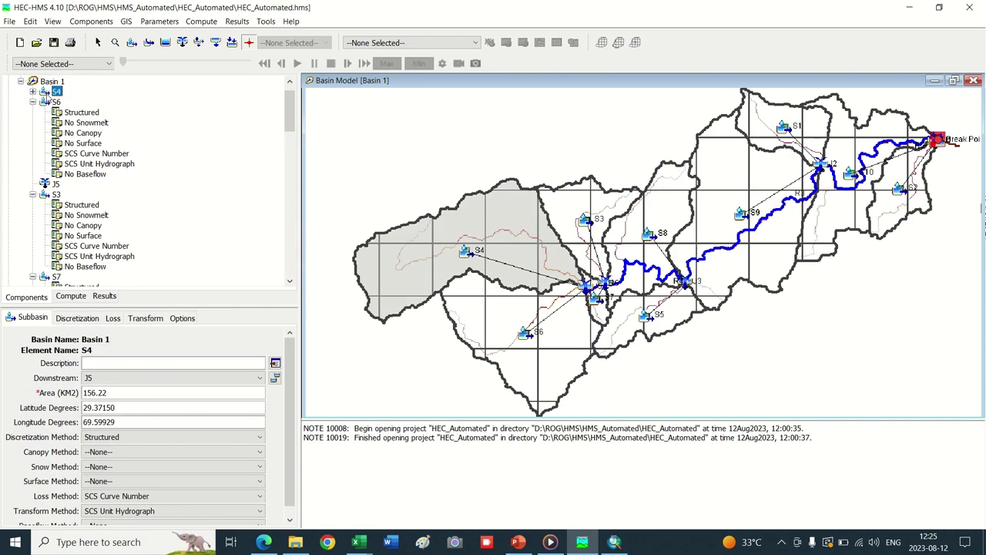
{"action": "left_click", "coordinate": [32, 92]}
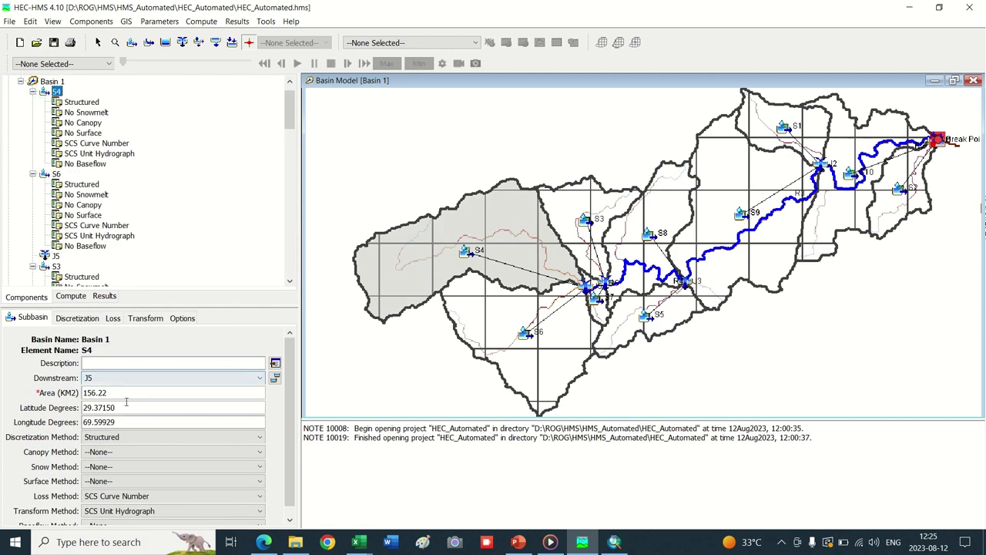
{"action": "scroll", "coordinate": [127, 406], "scroll_direction": "down", "scroll_amount": 1}
{"action": "left_click", "coordinate": [74, 321]}
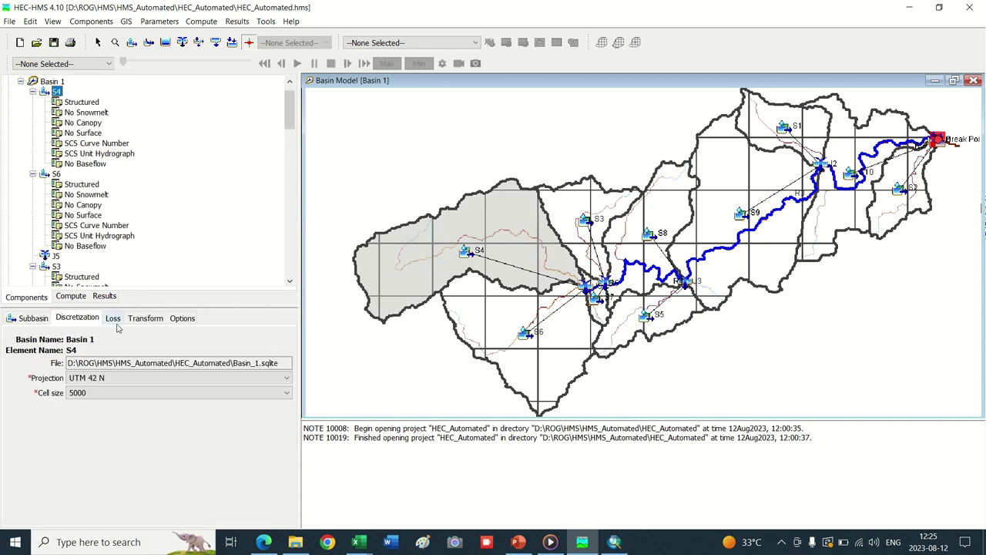
{"action": "left_click", "coordinate": [116, 319]}
{"action": "left_click", "coordinate": [137, 322]}
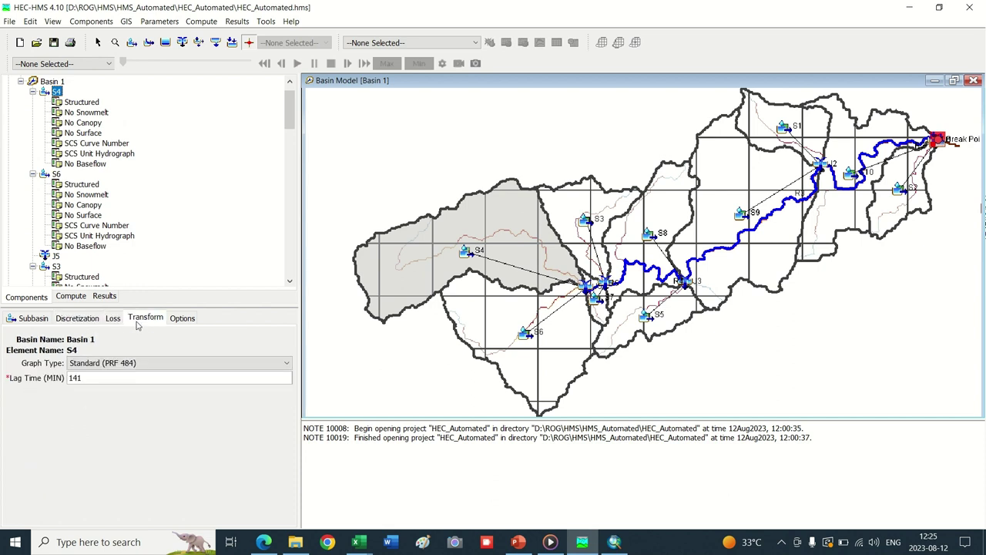
- Review the transform, loss and discretization parameters of subbasin S6, then reselect Basin 1
{"action": "left_click", "coordinate": [57, 174]}
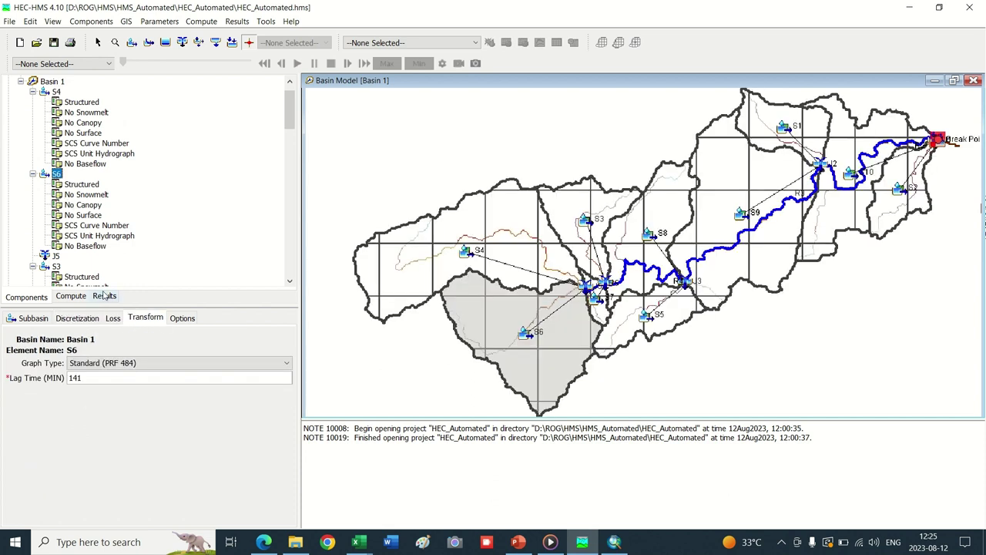
{"action": "left_click", "coordinate": [113, 322]}
{"action": "left_click", "coordinate": [85, 322]}
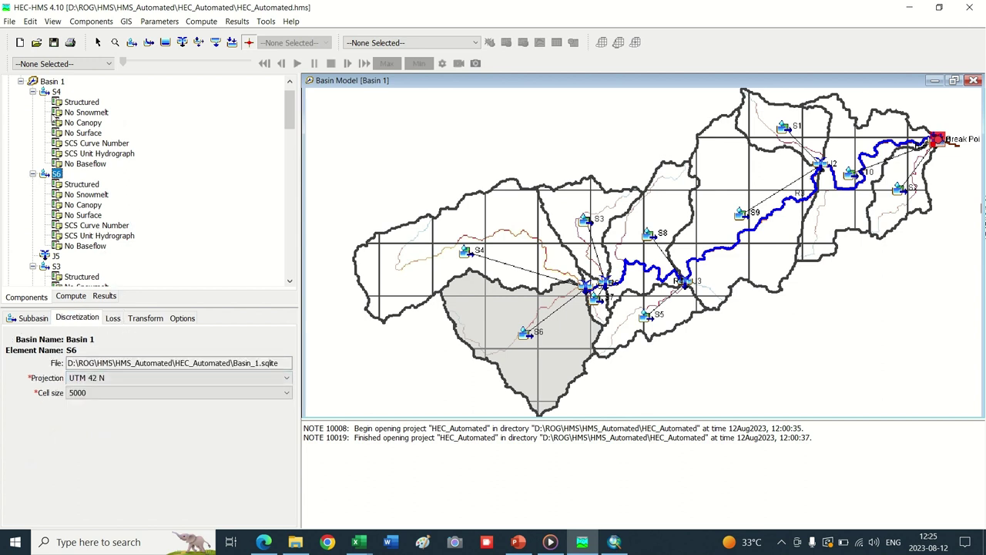
{"action": "left_click", "coordinate": [46, 94]}
{"action": "key", "text": "Up"}
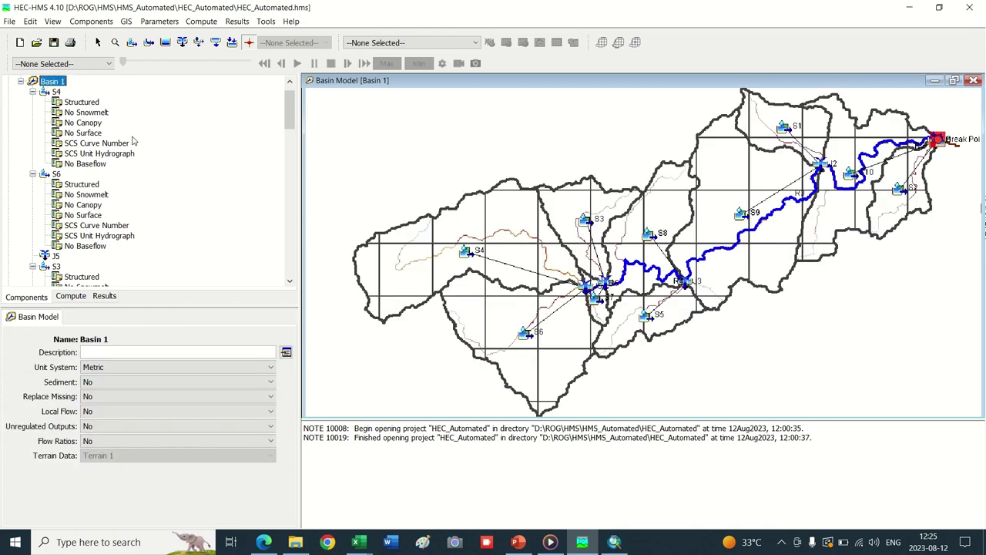
- Create a new meteorologic model with the proposed name Met 1 and close the model manager
{"action": "left_click", "coordinate": [104, 23]}
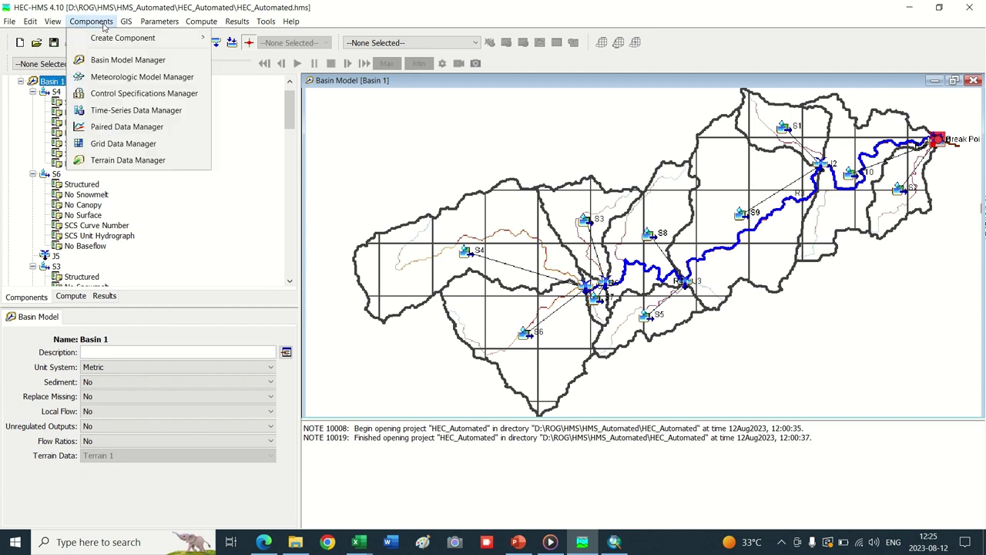
{"action": "left_click", "coordinate": [130, 79]}
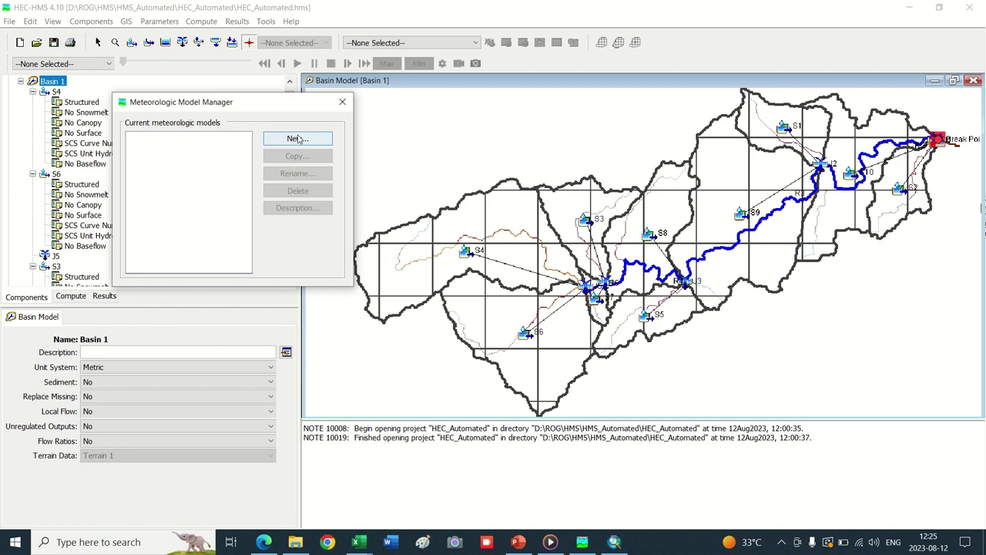
{"action": "left_click", "coordinate": [298, 139]}
{"action": "left_click", "coordinate": [316, 214]}
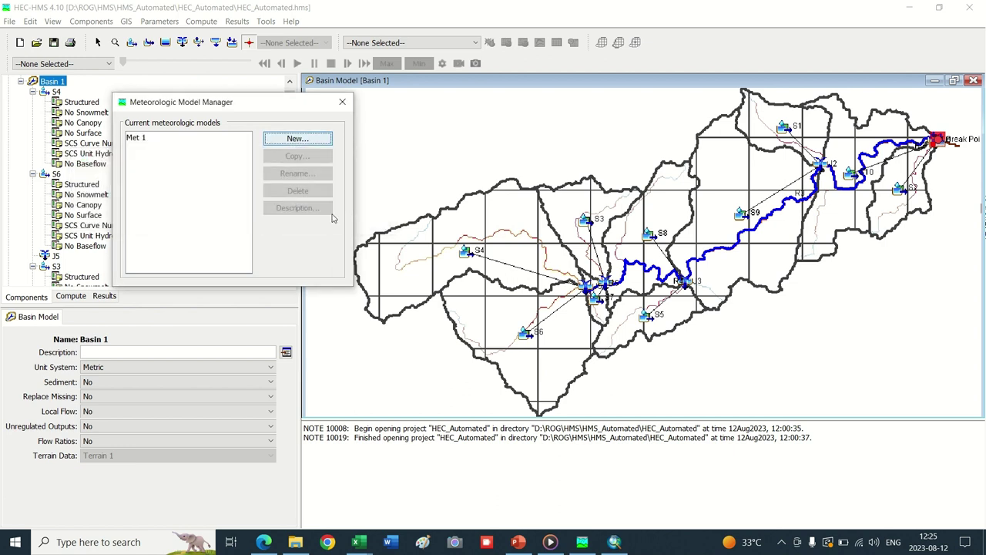
{"action": "left_click", "coordinate": [342, 101]}
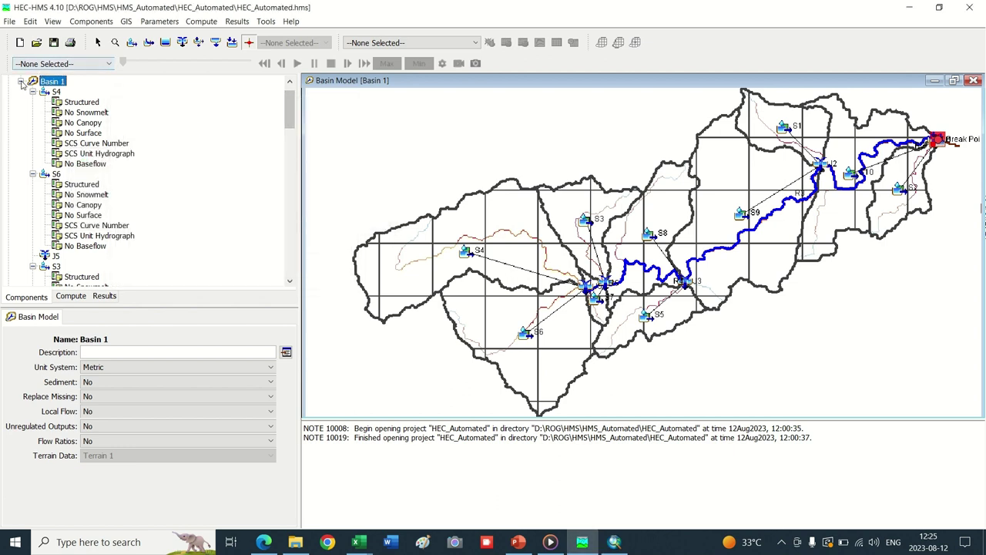
- Set the handling of missing data in meteorologic model Met 1 to Set To Default, keeping Specified Hyetograph precipitation
{"action": "left_click", "coordinate": [8, 113]}
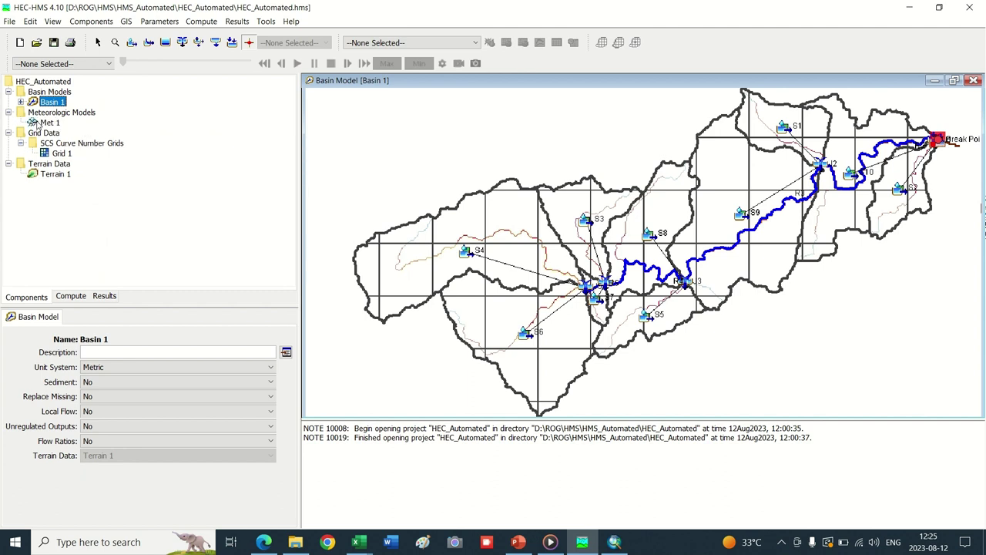
{"action": "double_click", "coordinate": [41, 124]}
{"action": "left_click", "coordinate": [69, 136]}
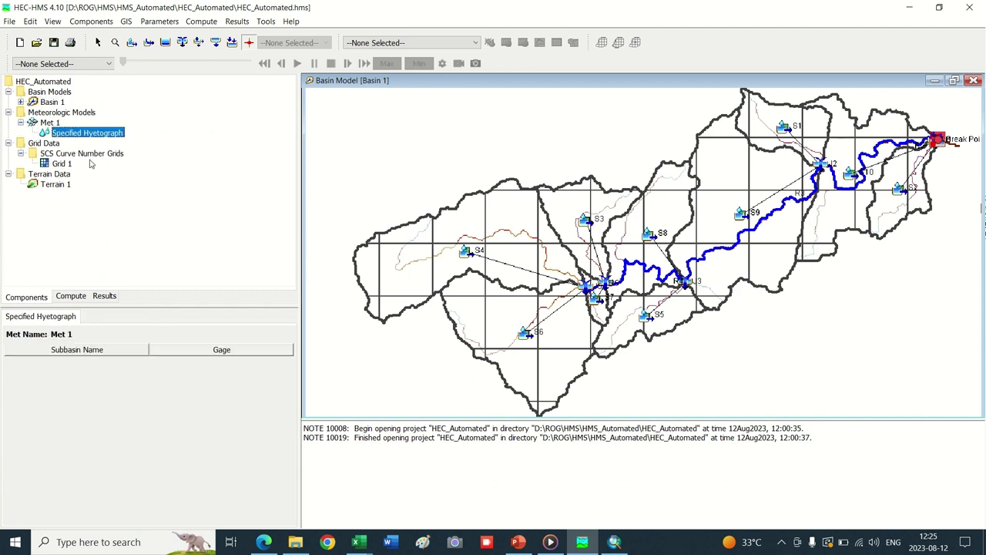
{"action": "left_click", "coordinate": [51, 122]}
{"action": "left_click", "coordinate": [75, 135]}
{"action": "left_click", "coordinate": [55, 123]}
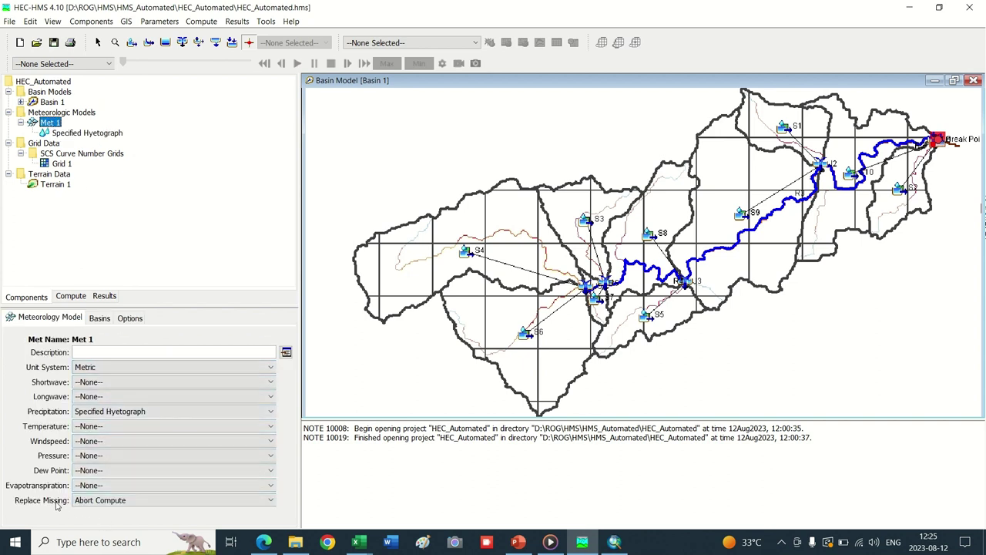
{"action": "left_click", "coordinate": [94, 507]}
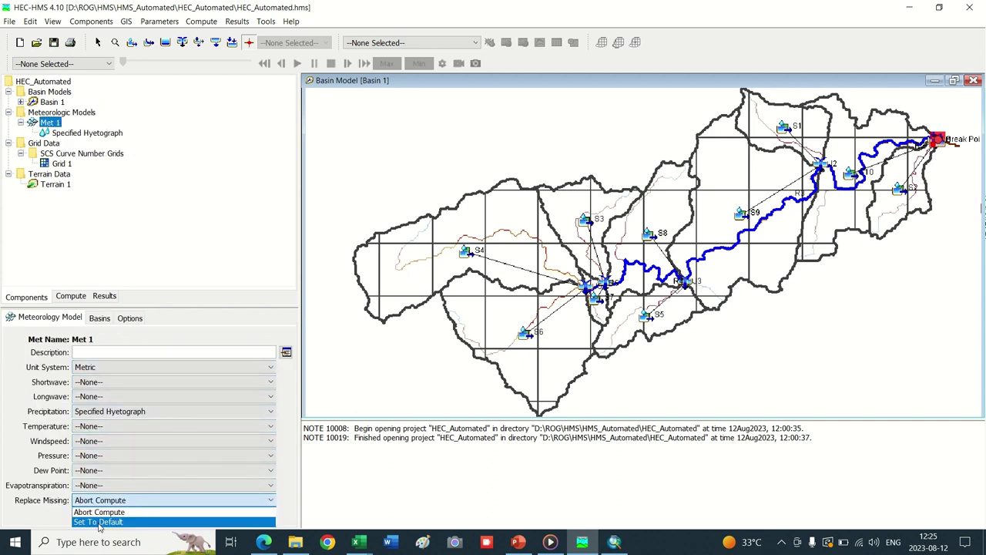
{"action": "left_click", "coordinate": [101, 524]}
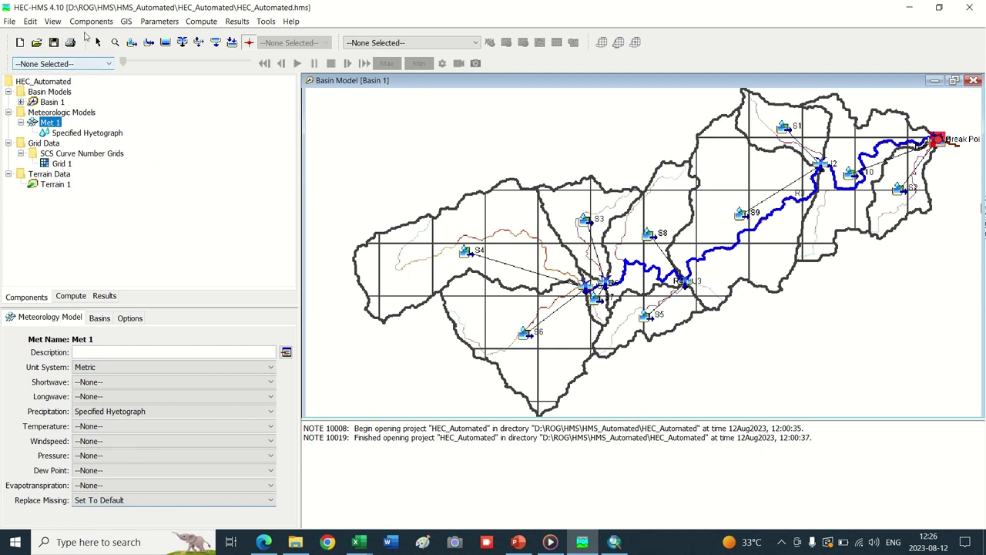
{"action": "left_click", "coordinate": [91, 23]}
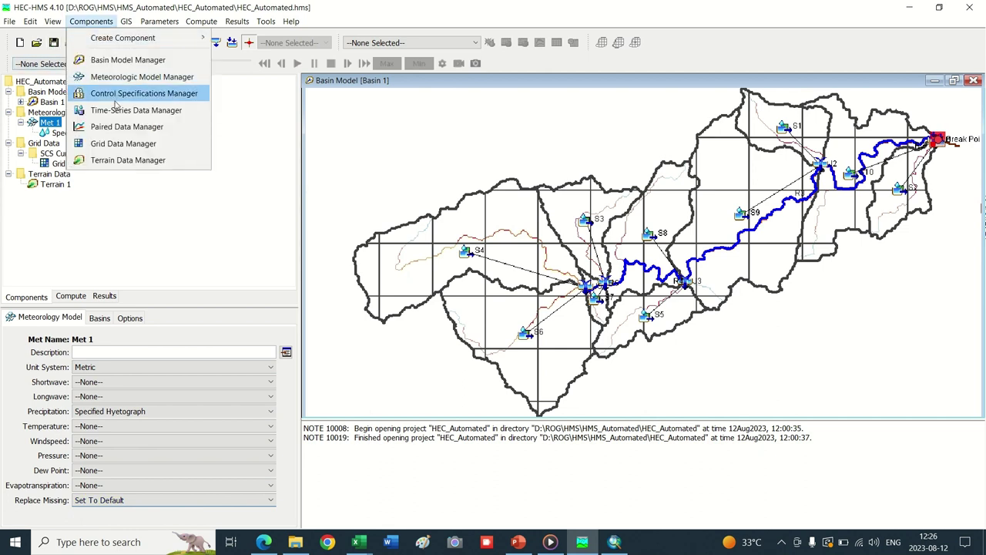
{"action": "left_click", "coordinate": [117, 128]}
{"action": "left_click_drag", "start_coordinate": [250, 101], "coordinate": [295, 69]}
{"action": "left_click", "coordinate": [321, 93]}
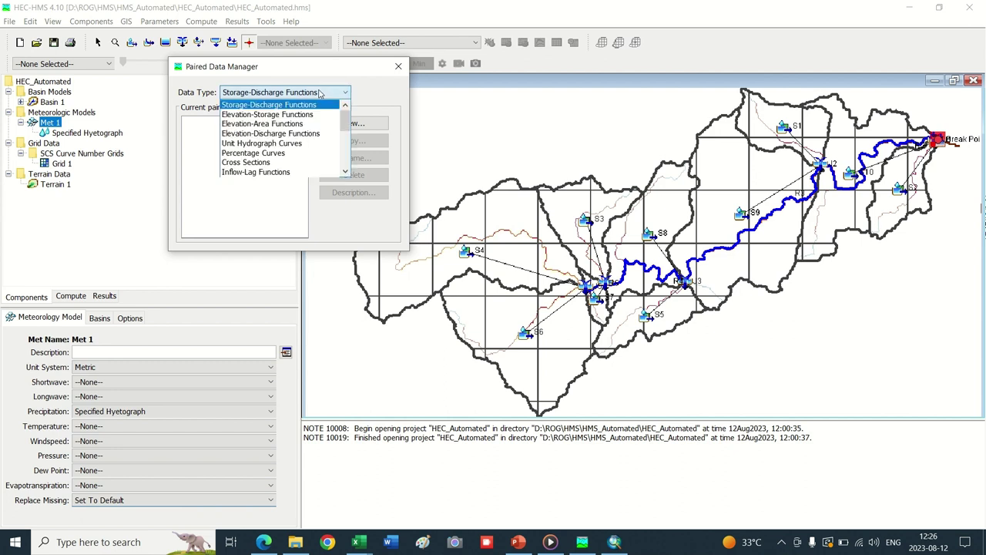
{"action": "left_click", "coordinate": [327, 69]}
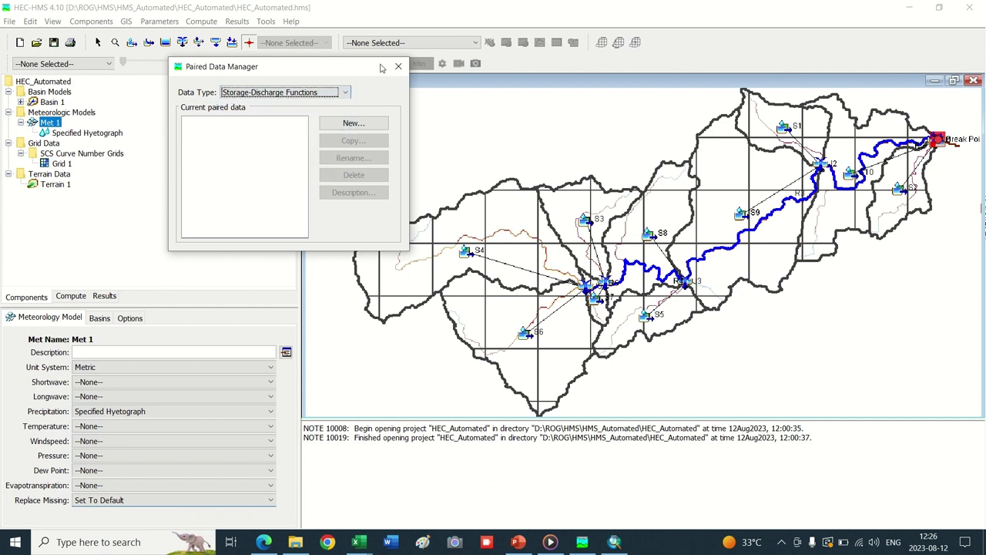
{"action": "left_click", "coordinate": [399, 66]}
- Create a new precipitation gage with the proposed name Gage 1 and close the time-series manager
{"action": "left_click", "coordinate": [100, 22]}
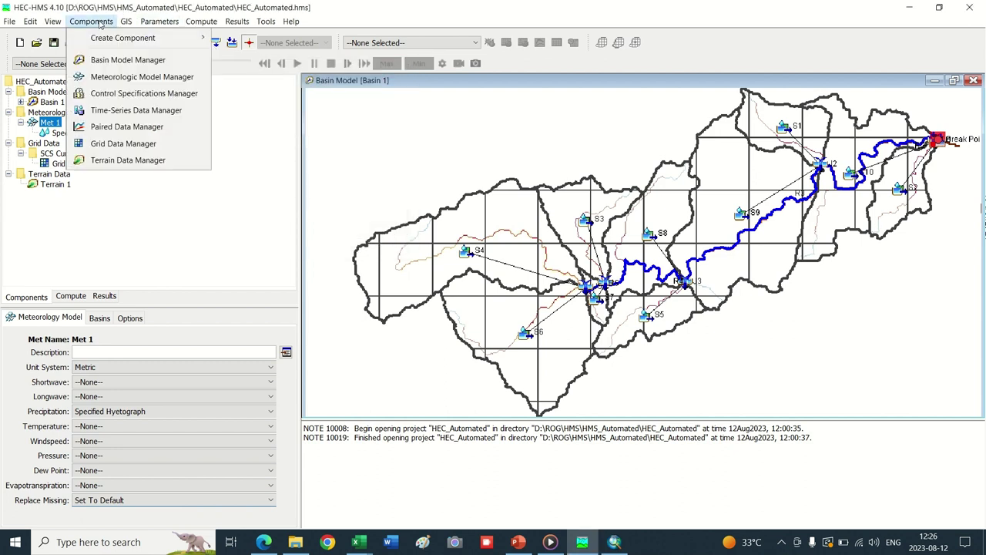
{"action": "left_click", "coordinate": [132, 111]}
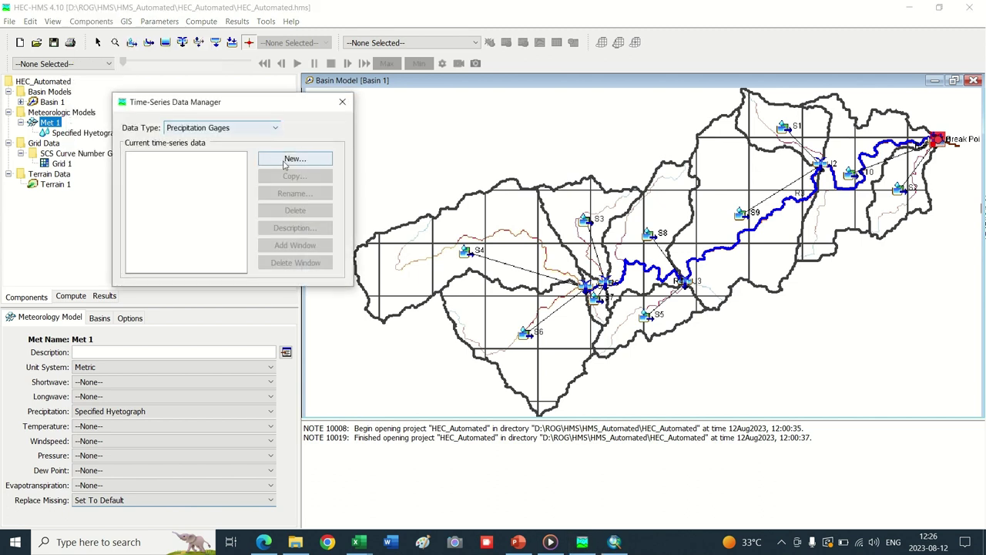
{"action": "left_click", "coordinate": [293, 161]}
{"action": "left_click", "coordinate": [318, 221]}
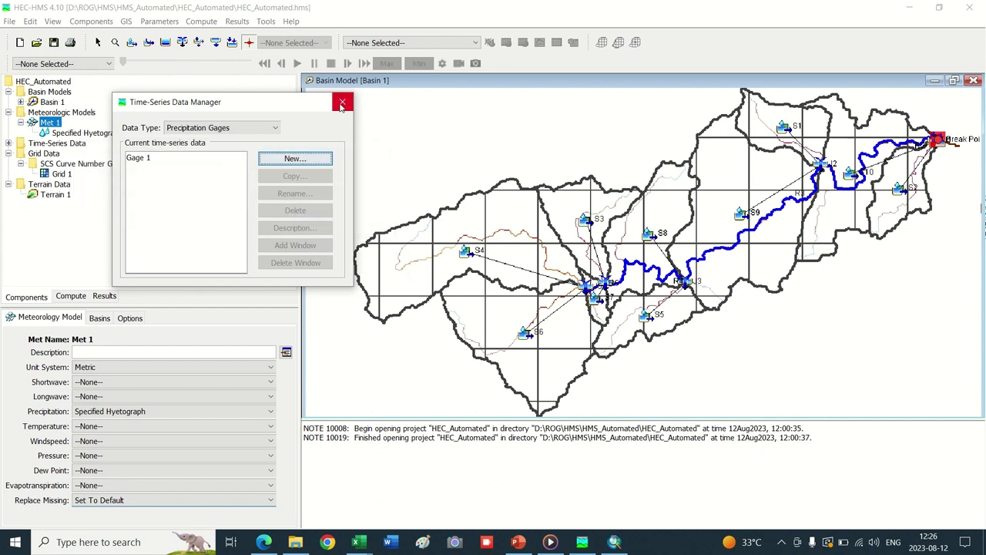
{"action": "left_click", "coordinate": [342, 102]}
- Set Gage 1's time interval to 1 Hour and keep its units at Incremental Millimeters
{"action": "left_click", "coordinate": [8, 143]}
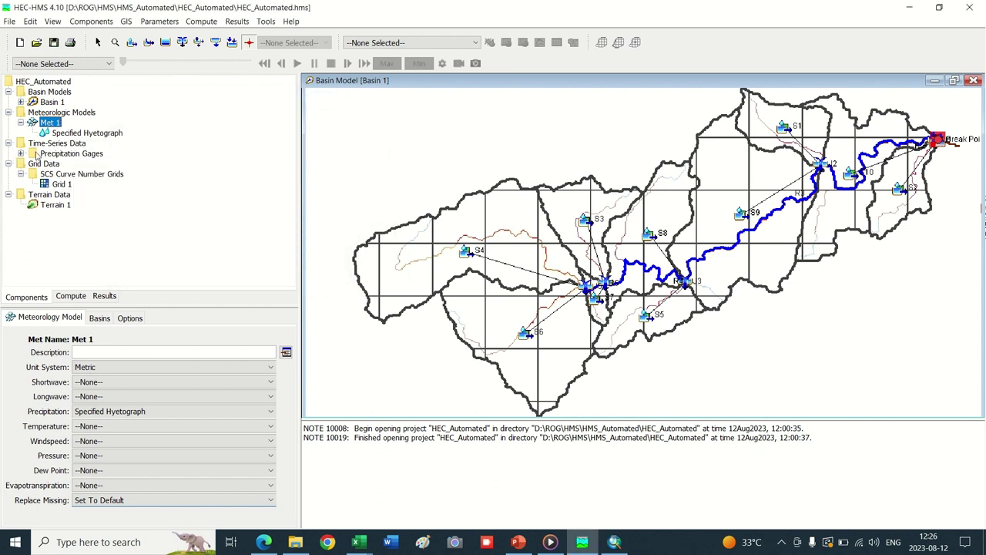
{"action": "left_click", "coordinate": [20, 153]}
{"action": "left_click", "coordinate": [33, 163]}
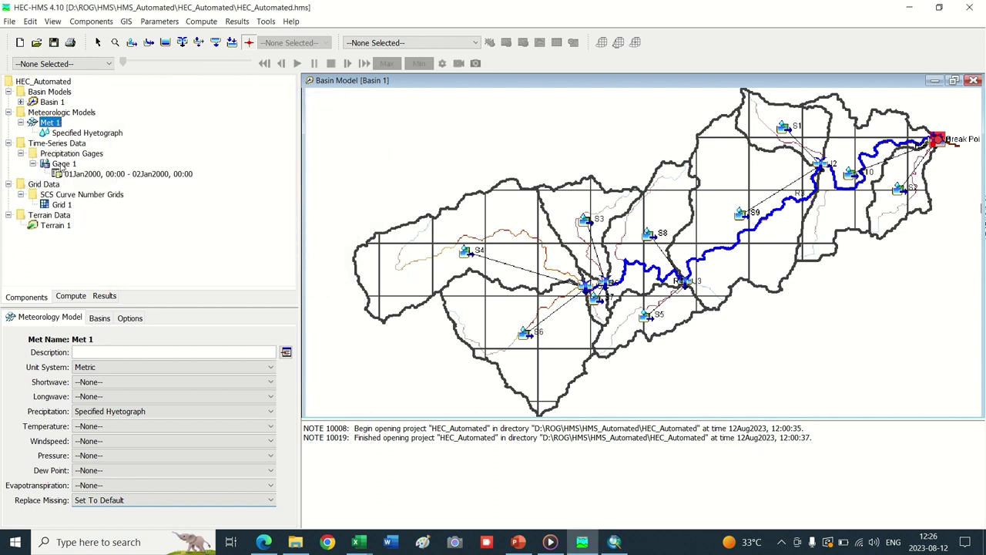
{"action": "left_click", "coordinate": [64, 163]}
{"action": "left_click", "coordinate": [114, 396]}
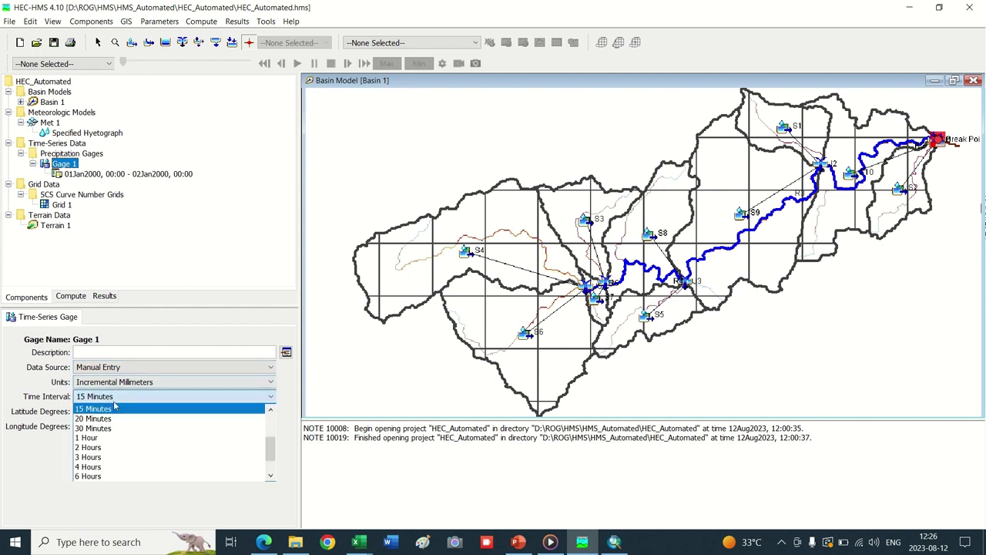
{"action": "left_click", "coordinate": [124, 446]}
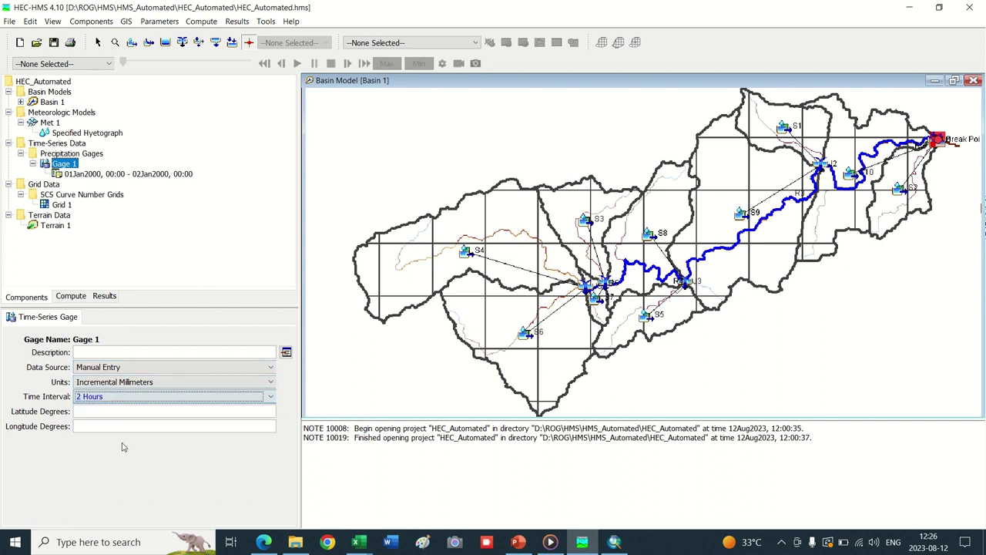
{"action": "left_click", "coordinate": [106, 396]}
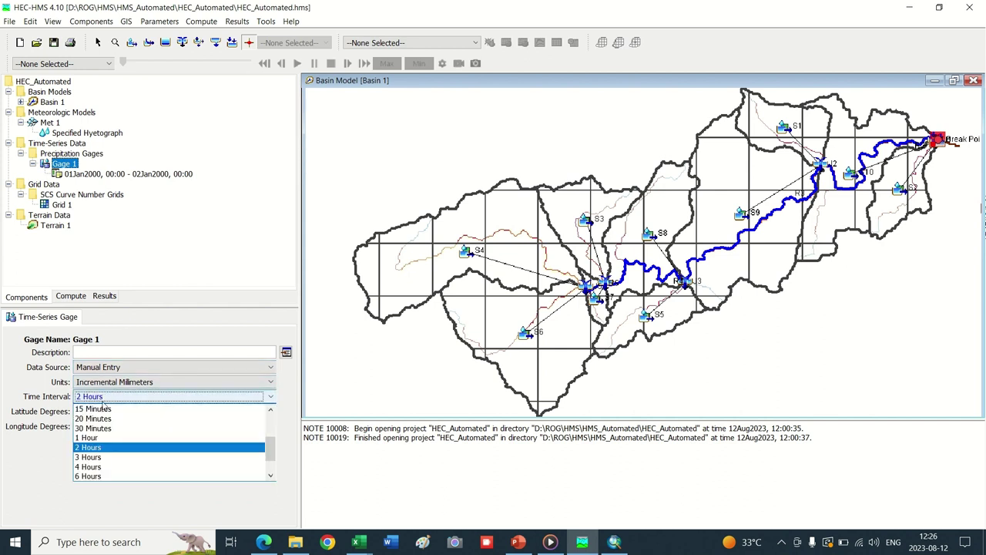
{"action": "left_click", "coordinate": [95, 438]}
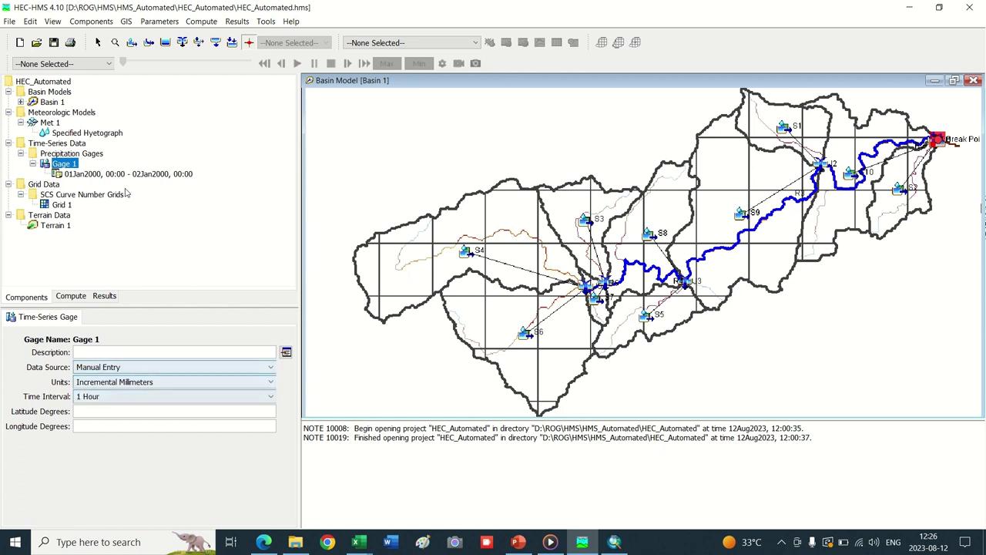
{"action": "left_click", "coordinate": [129, 383]}
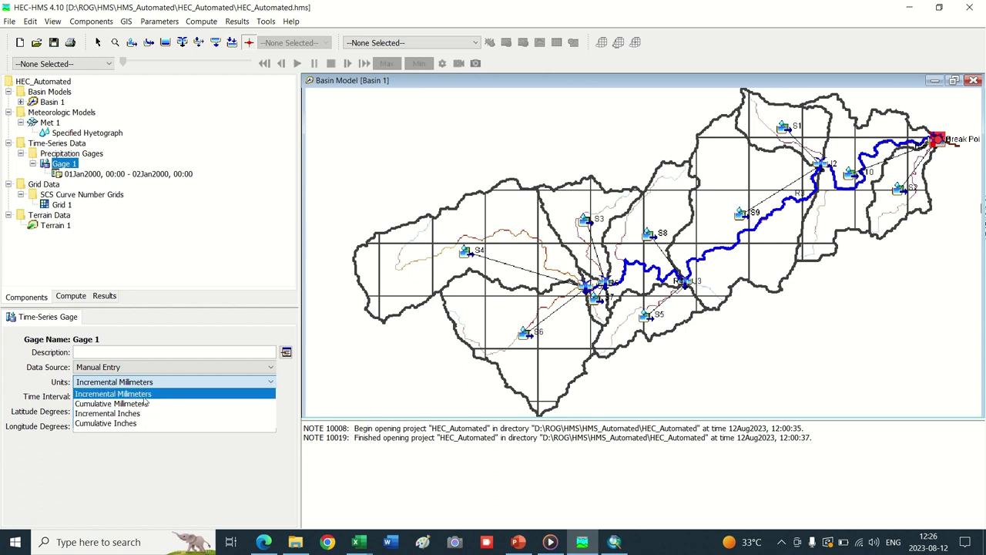
{"action": "left_click", "coordinate": [145, 395]}
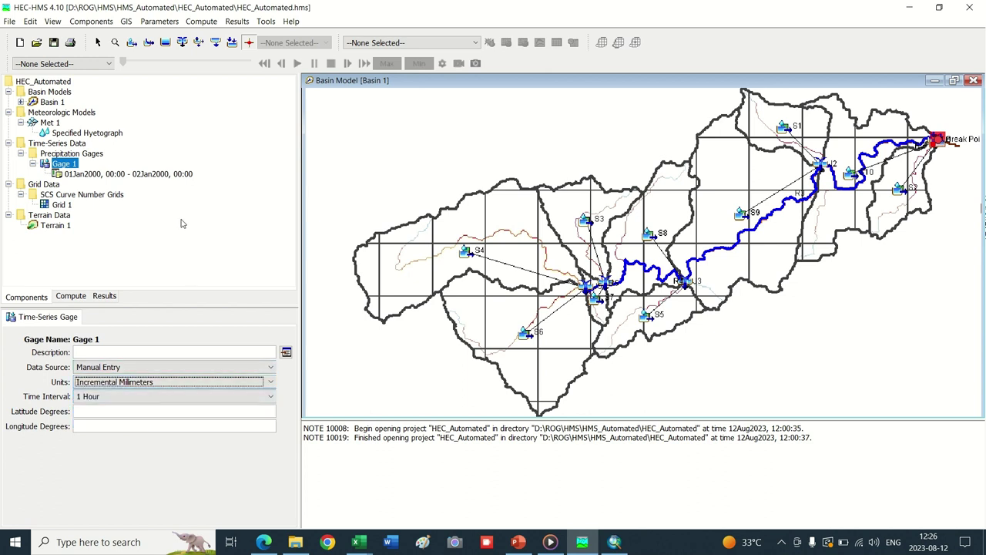
- Set the end date of Gage 1's time window to 03Jan2000 and save the project
{"action": "left_click", "coordinate": [114, 173]}
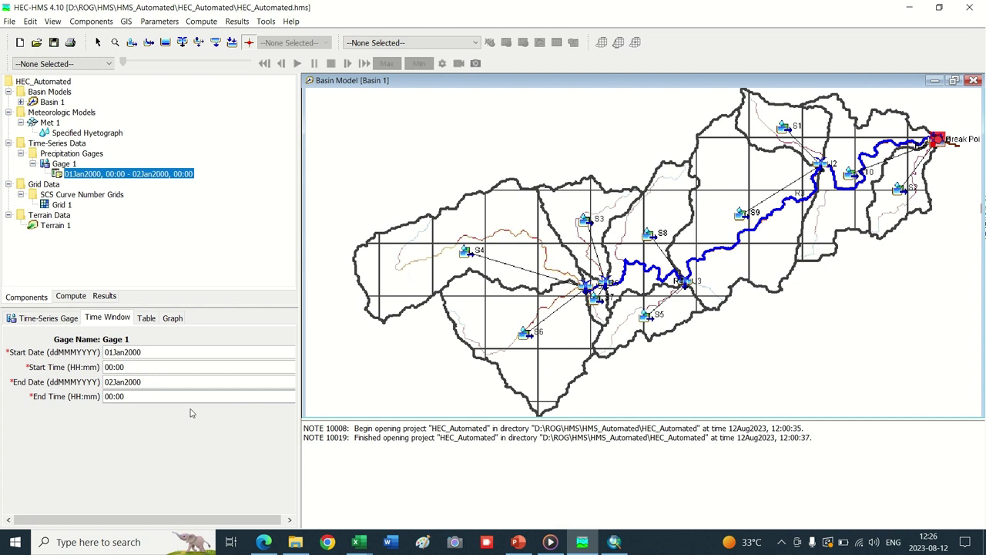
{"action": "key", "text": "Delete"}
{"action": "type", "text": "3"}
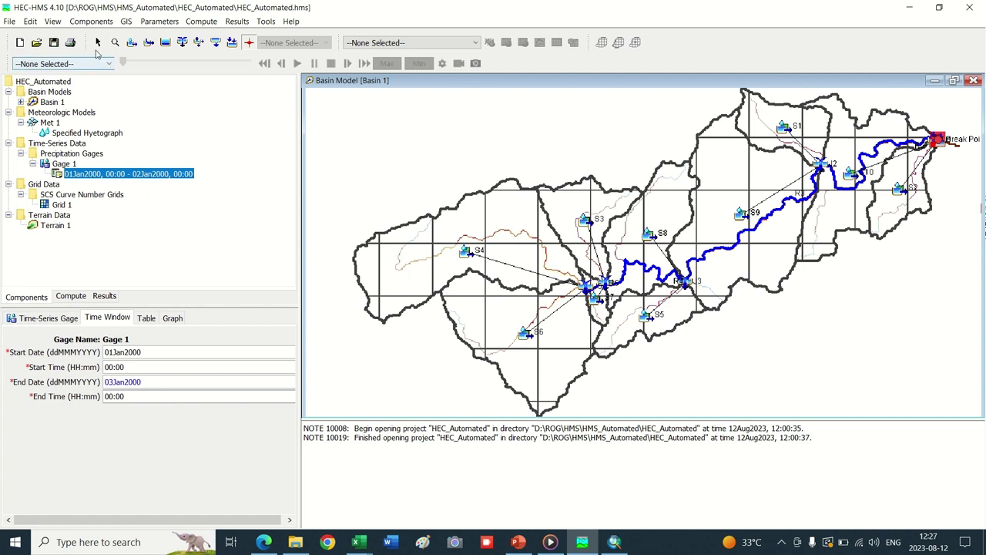
{"action": "left_click", "coordinate": [54, 42]}
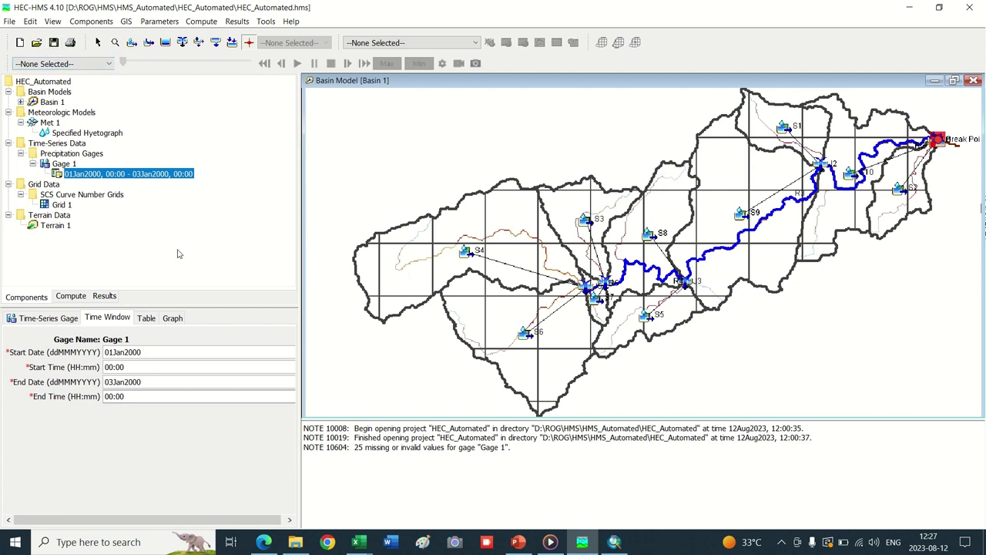
- Bring up Gage 1's precipitation table, switch to the Hyetograph workbook in Excel and copy the 24 hourly rainfall values in E5:E28
{"action": "left_click", "coordinate": [152, 319]}
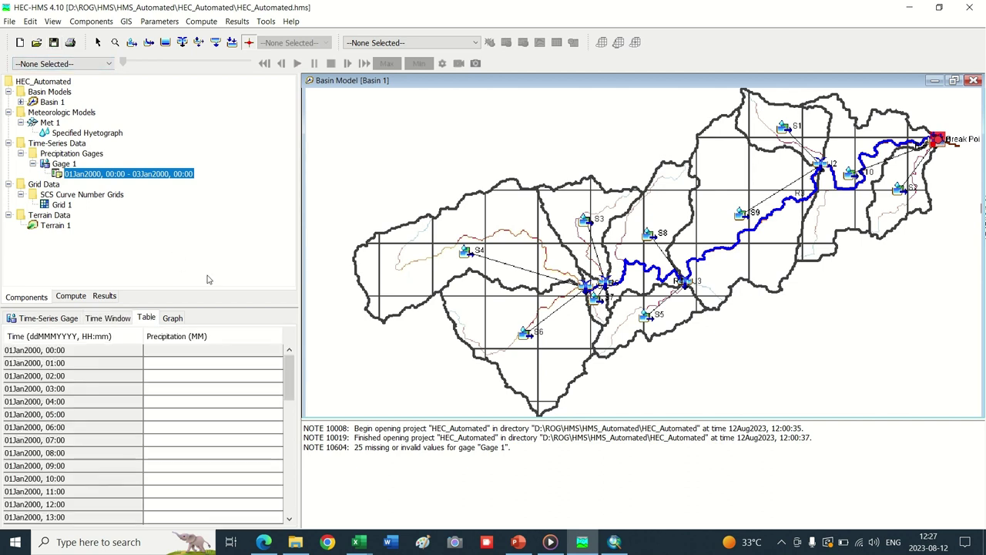
{"action": "scroll", "coordinate": [194, 400], "scroll_direction": "down", "scroll_amount": 3}
{"action": "scroll", "coordinate": [214, 429], "scroll_direction": "down", "scroll_amount": 8}
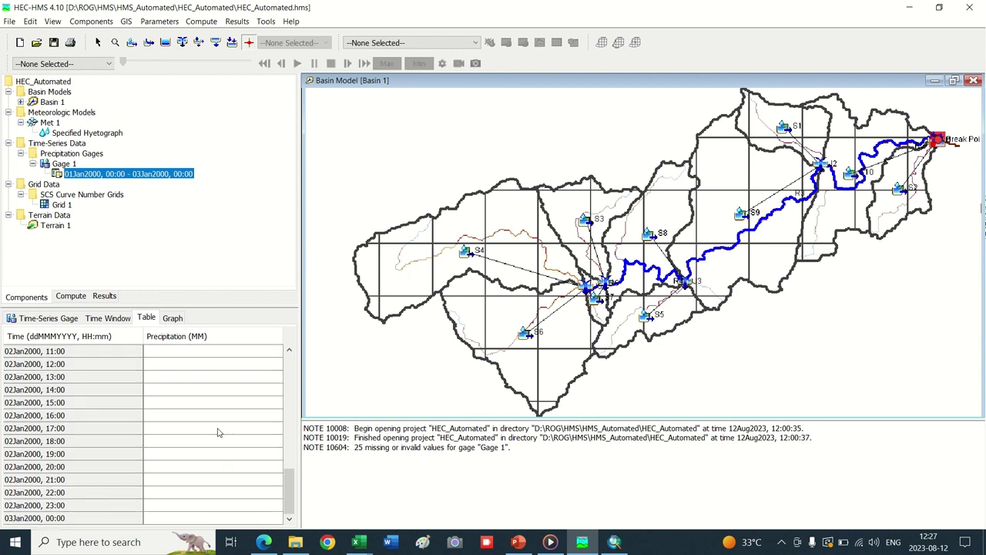
{"action": "scroll", "coordinate": [213, 429], "scroll_direction": "up", "scroll_amount": 12}
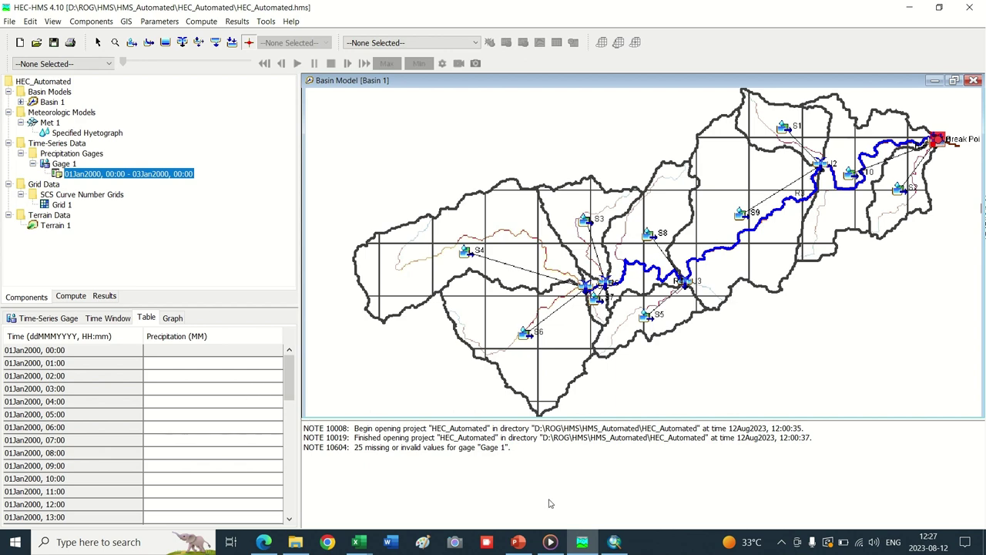
{"action": "left_click", "coordinate": [358, 542]}
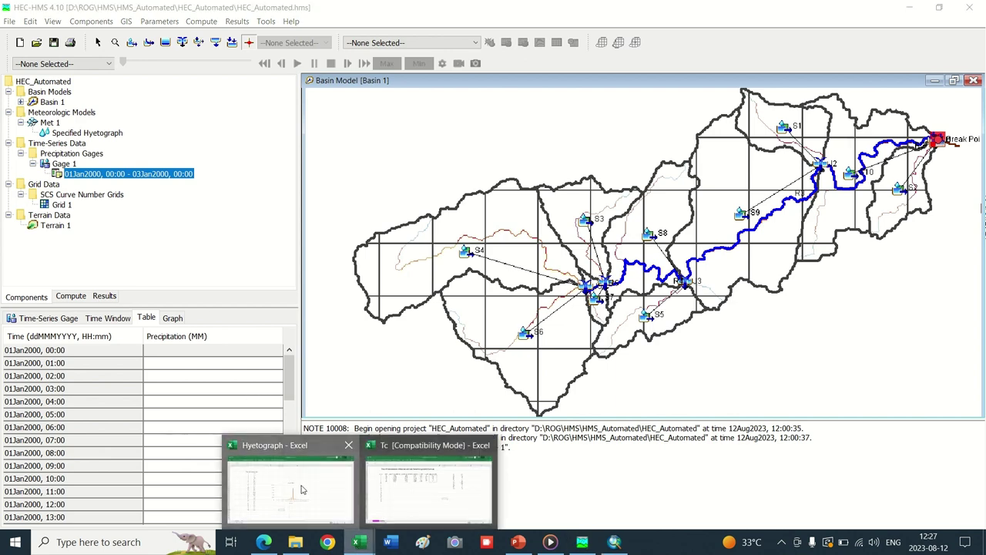
{"action": "left_click", "coordinate": [302, 489]}
{"action": "left_click_drag", "start_coordinate": [209, 137], "coordinate": [212, 420]}
{"action": "right_click", "coordinate": [211, 407]}
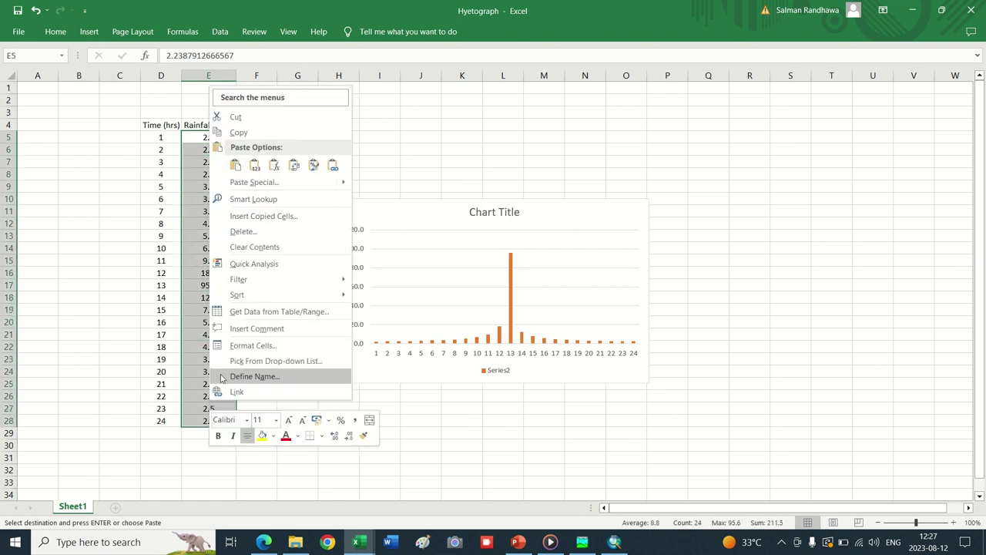
{"action": "left_click", "coordinate": [234, 132]}
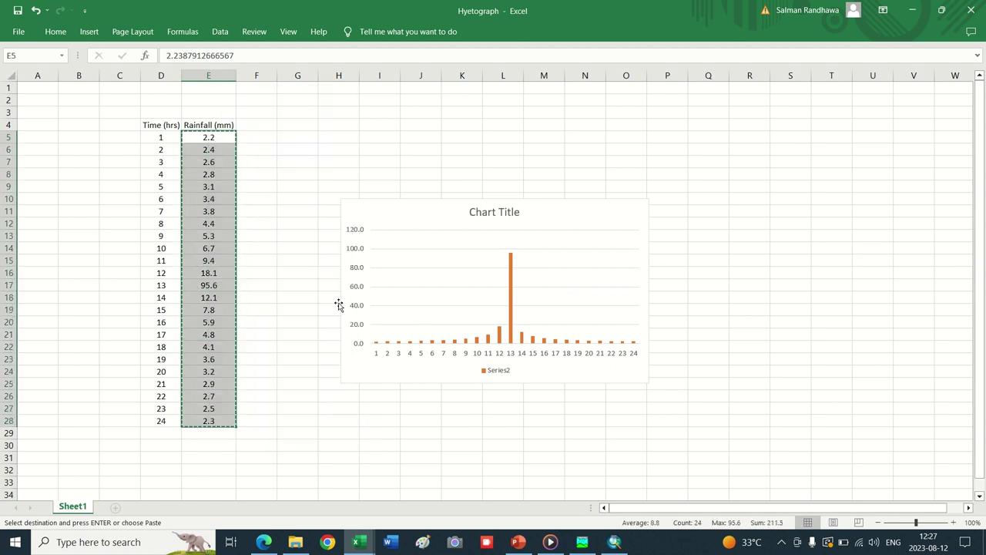
- Switch back to HEC-HMS and paste the copied rainfall into Gage 1's precipitation table starting at 01Jan2000, 01:00
{"action": "left_click", "coordinate": [583, 542]}
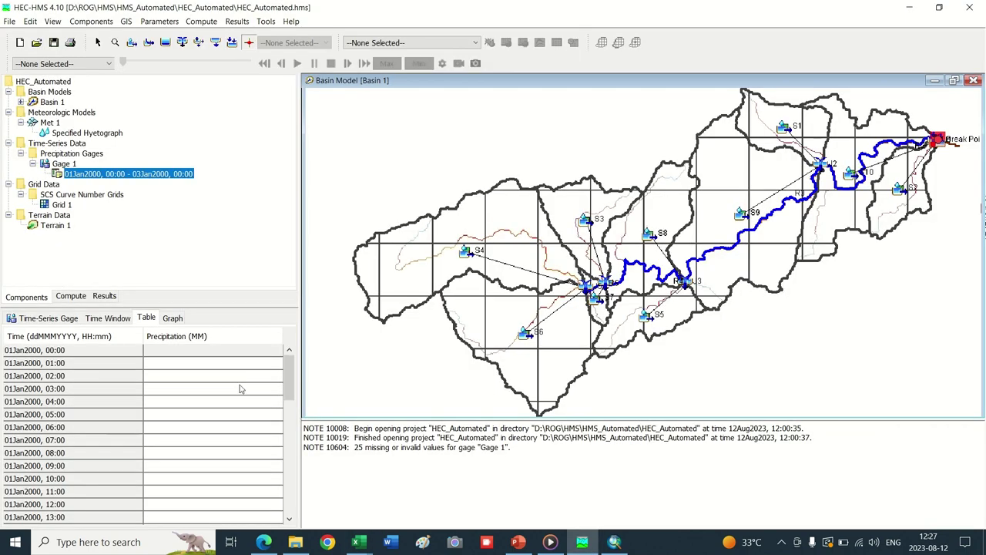
{"action": "right_click", "coordinate": [221, 363]}
{"action": "left_click", "coordinate": [249, 402]}
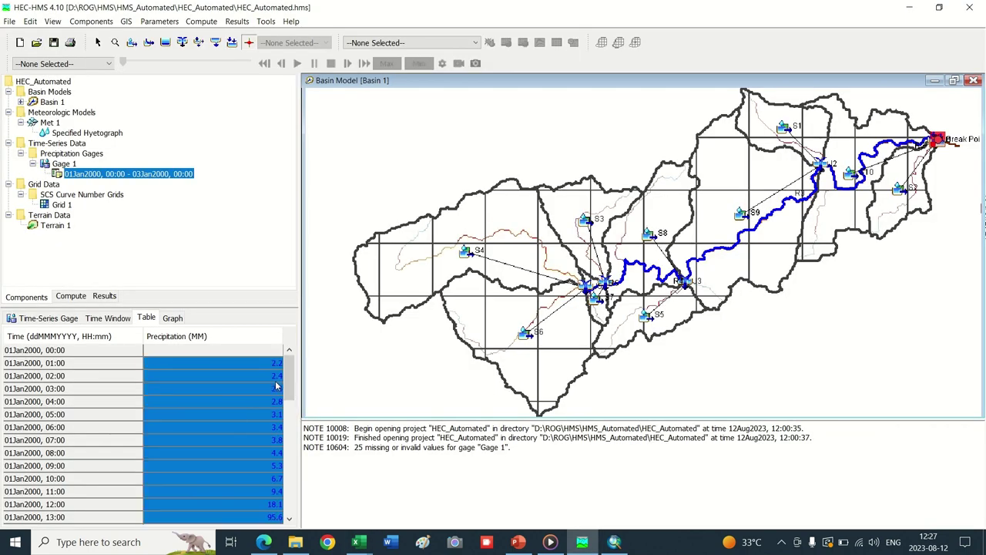
- Enter 0 mm precipitation for each hour from 02Jan2000, 01:00 to 02Jan2000, 07:00 in Gage 1's table
{"action": "scroll", "coordinate": [269, 401], "scroll_direction": "down", "scroll_amount": 7}
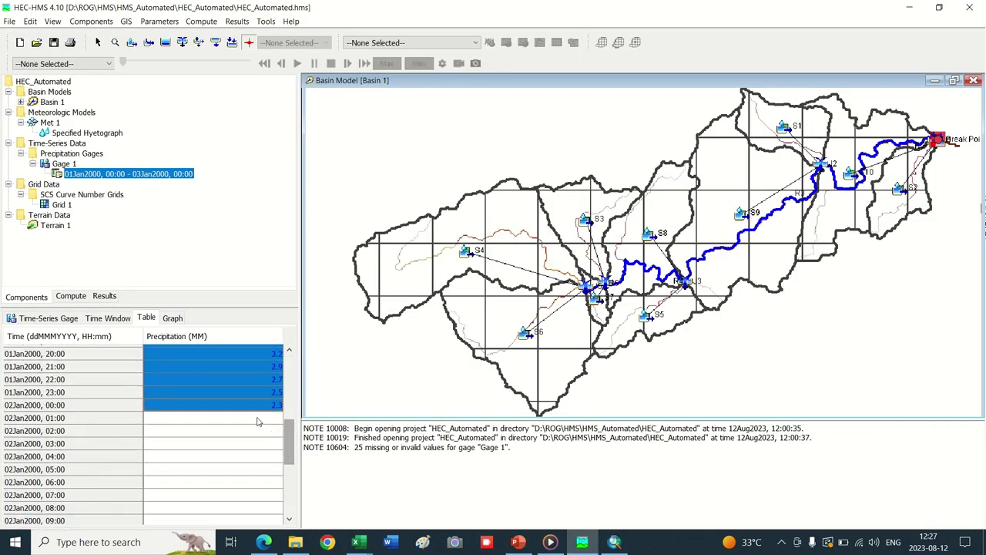
{"action": "left_click", "coordinate": [259, 422]}
{"action": "type", "text": "0"}
{"action": "key", "text": "Return"}
{"action": "key", "text": "Return"}
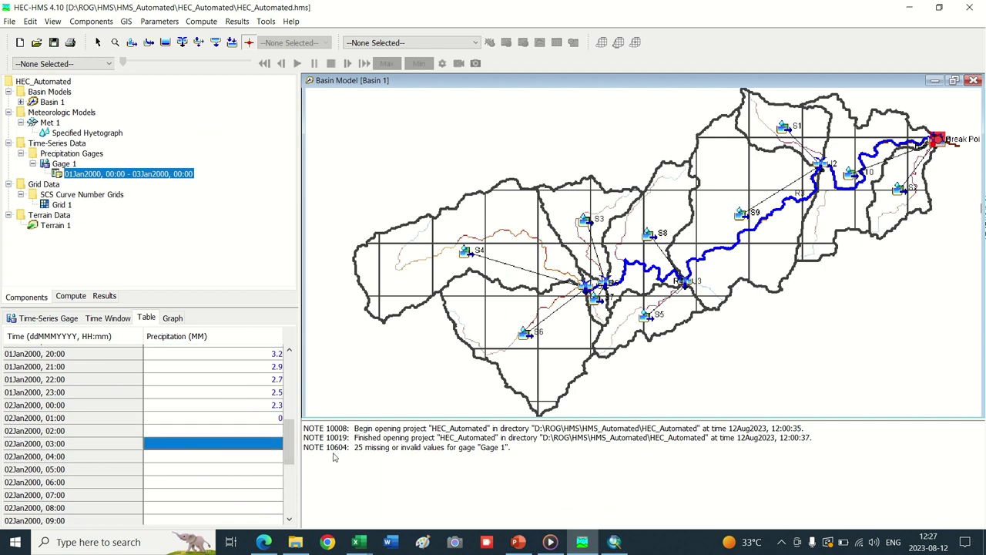
{"action": "key", "text": "Up"}
{"action": "type", "text": "0"}
{"action": "key", "text": "Return"}
{"action": "type", "text": "0"}
{"action": "key", "text": "Return"}
{"action": "type", "text": "0"}
{"action": "key", "text": "Return"}
{"action": "type", "text": "0"}
{"action": "key", "text": "Return"}
{"action": "type", "text": "0"}
{"action": "key", "text": "Return"}
{"action": "type", "text": "0"}
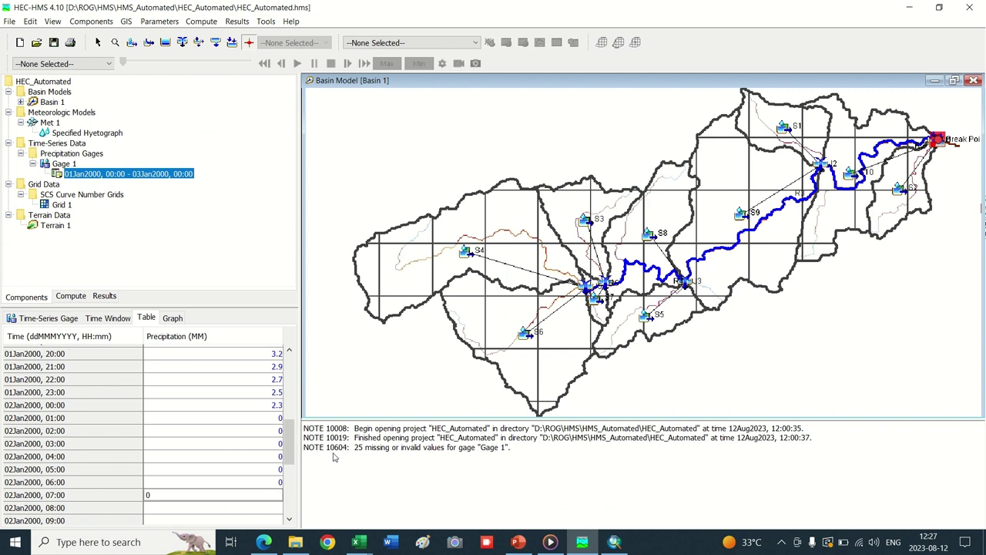
{"action": "key", "text": "Return"}
- Copy the zero values of 02Jan2000, 01:00 to 07:00 into the rows from 08:00 to 14:00
{"action": "scroll", "coordinate": [273, 409], "scroll_direction": "down", "scroll_amount": 3}
{"action": "scroll", "coordinate": [270, 381], "scroll_direction": "up", "scroll_amount": 2}
{"action": "left_click_drag", "start_coordinate": [262, 389], "coordinate": [262, 466]}
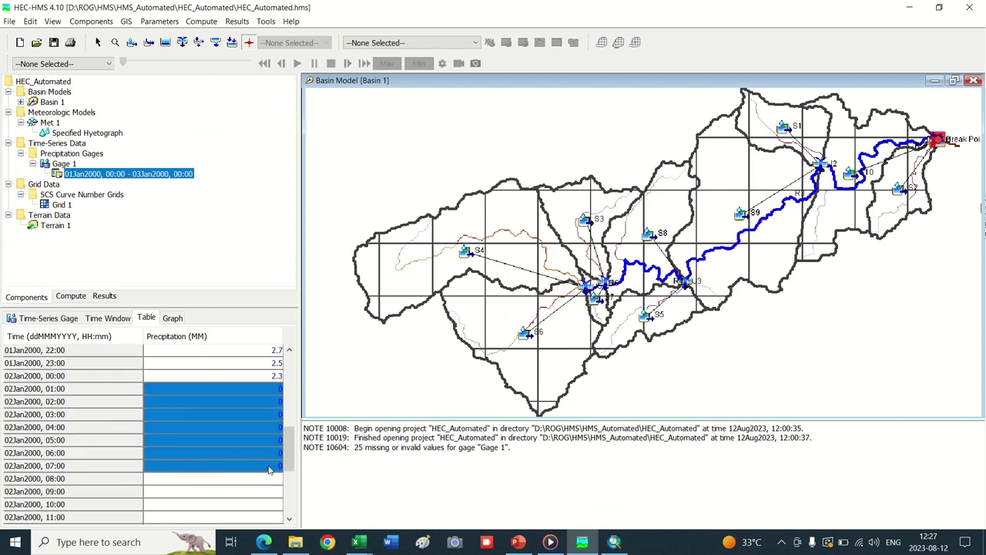
{"action": "right_click", "coordinate": [239, 447]}
{"action": "left_click", "coordinate": [271, 407]}
{"action": "left_click", "coordinate": [260, 479]}
{"action": "right_click", "coordinate": [260, 479]}
{"action": "left_click", "coordinate": [297, 413]}
- Copy the block of zero values ending at 02Jan2000, 14:00 and paste it from 15:00 through 03Jan2000, 00:00
{"action": "left_click_drag", "start_coordinate": [264, 391], "coordinate": [255, 487]}
{"action": "right_click", "coordinate": [255, 487]}
{"action": "left_click", "coordinate": [281, 395]}
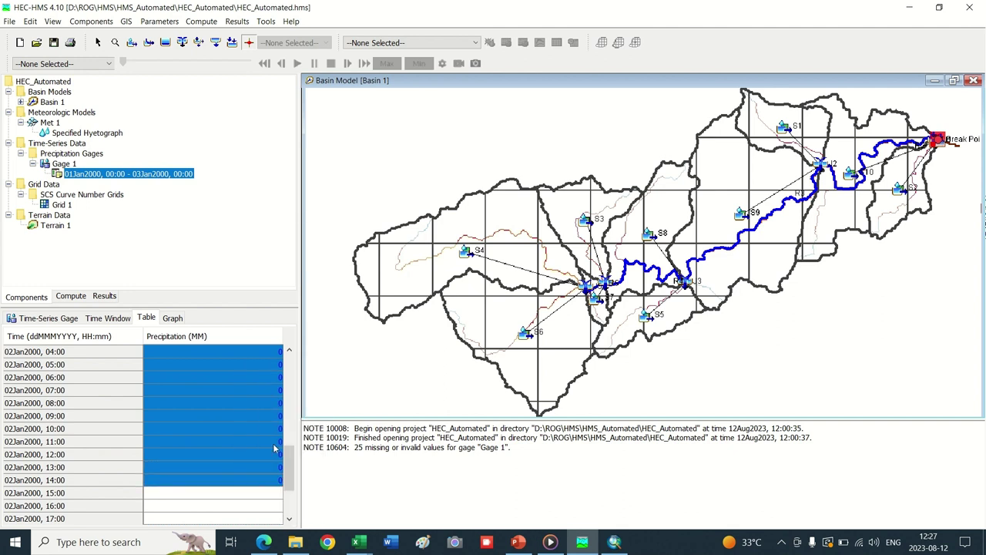
{"action": "left_click", "coordinate": [260, 495]}
{"action": "right_click", "coordinate": [260, 496]}
{"action": "left_click", "coordinate": [279, 408]}
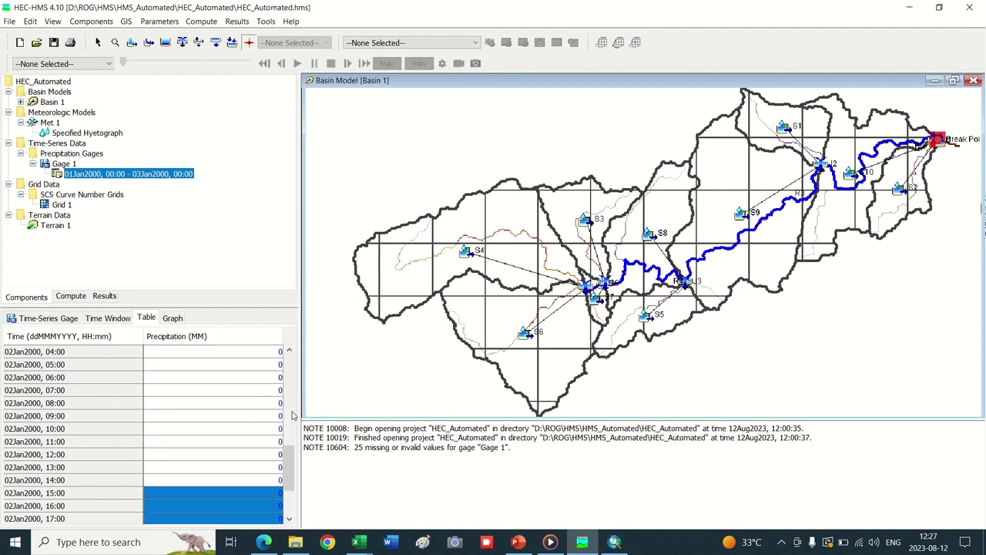
{"action": "scroll", "coordinate": [248, 498], "scroll_direction": "down", "scroll_amount": 2}
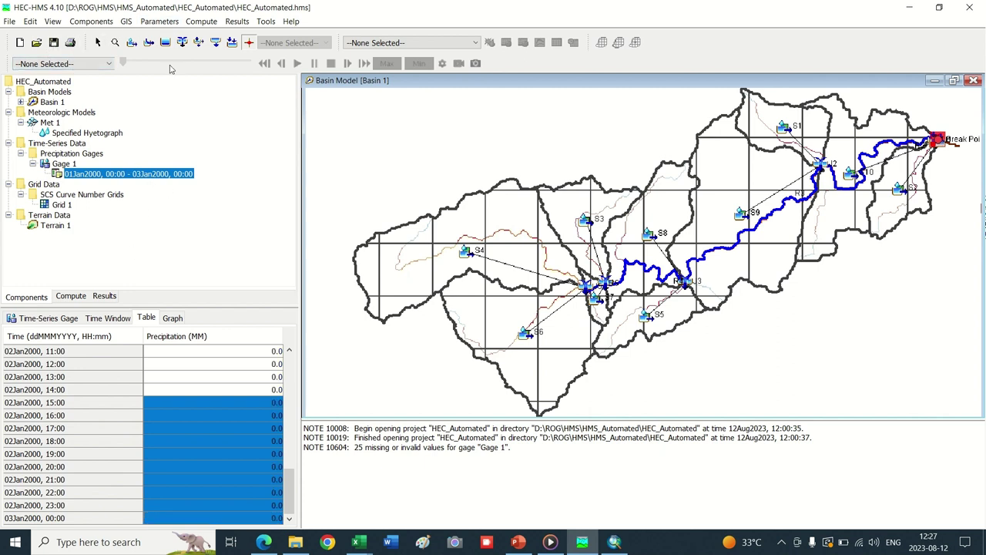
- Create new control specifications with the proposed name Control 1 and close the control specifications manager
{"action": "left_click", "coordinate": [93, 24]}
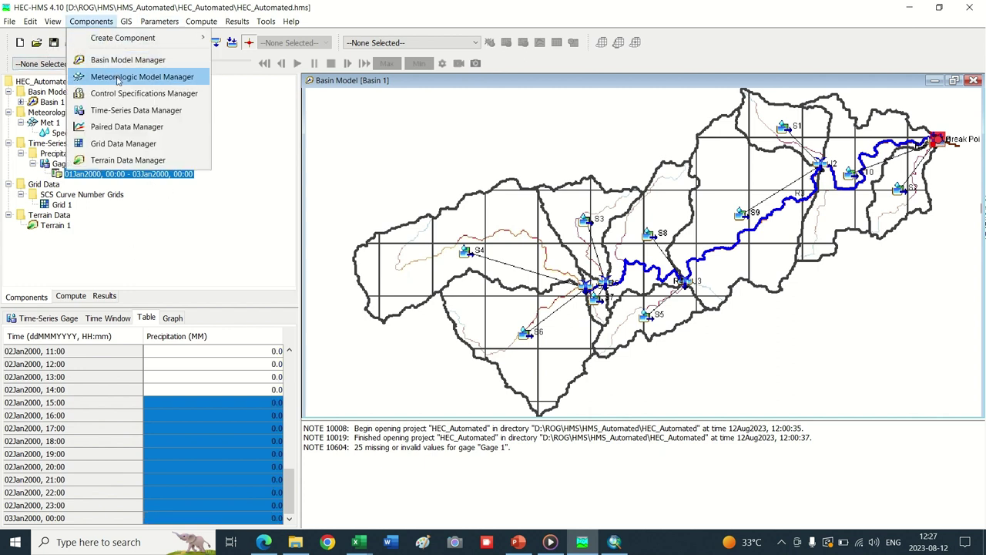
{"action": "left_click", "coordinate": [131, 93]}
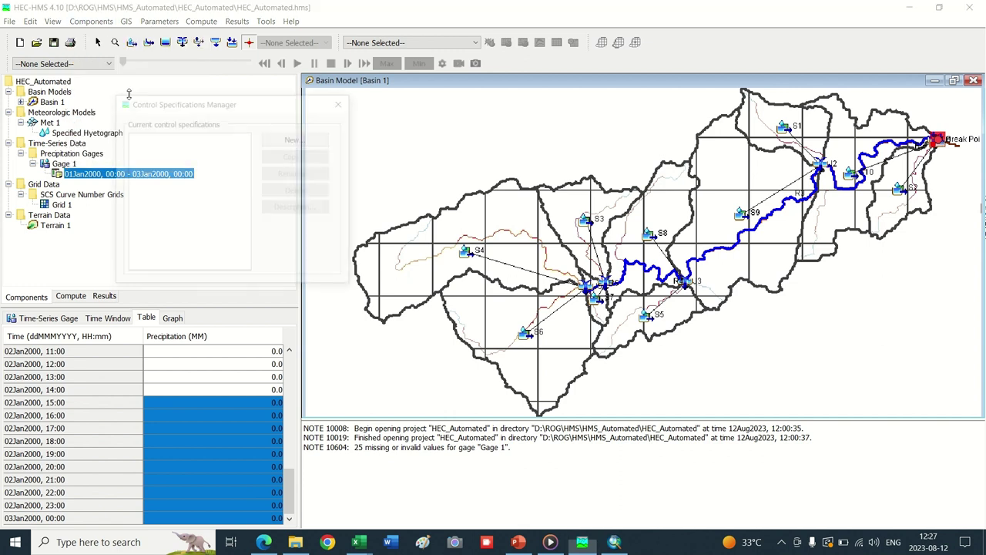
{"action": "left_click", "coordinate": [297, 138]}
{"action": "left_click", "coordinate": [317, 213]}
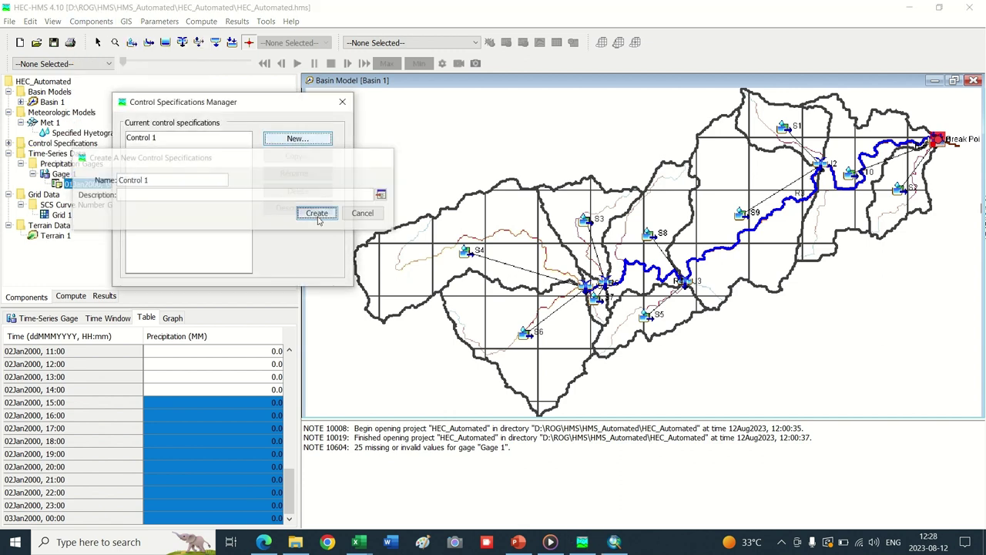
{"action": "left_click", "coordinate": [342, 102]}
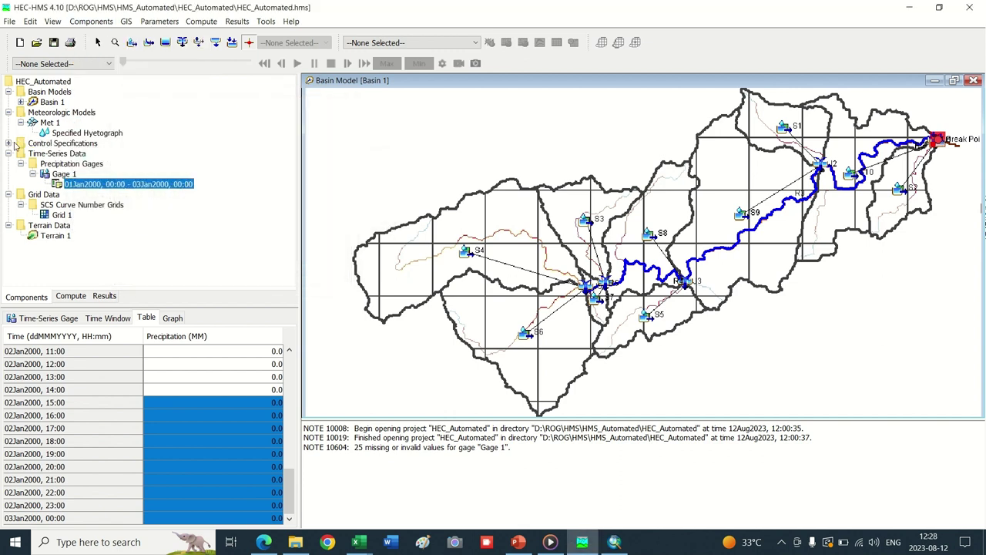
- Set Control 1 to run from 01Jan2000, 00:00 to 03Jan2000, 00:00 at a 1 Hour interval, checking the dates against Gage 1's time window
{"action": "left_click", "coordinate": [9, 143]}
{"action": "left_click", "coordinate": [42, 153]}
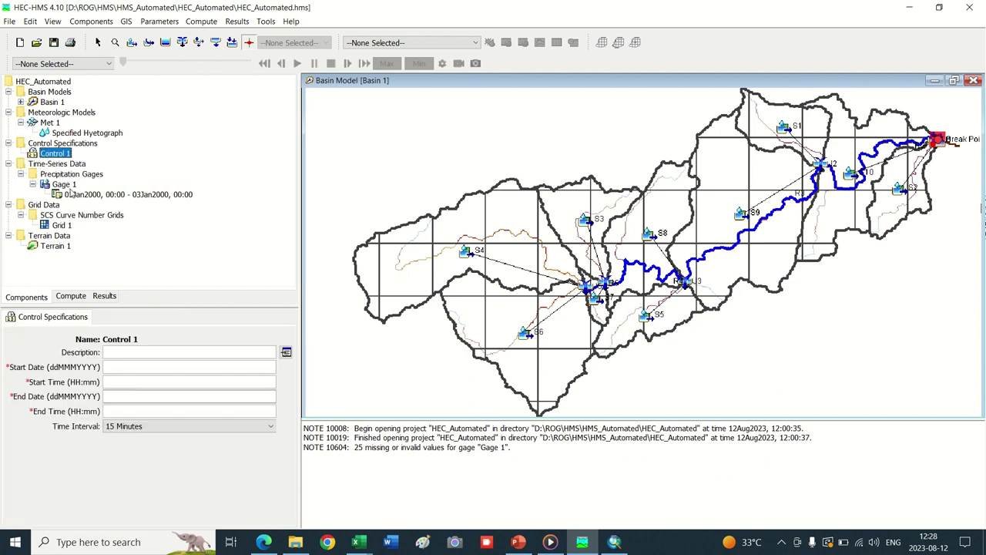
{"action": "left_click", "coordinate": [120, 426]}
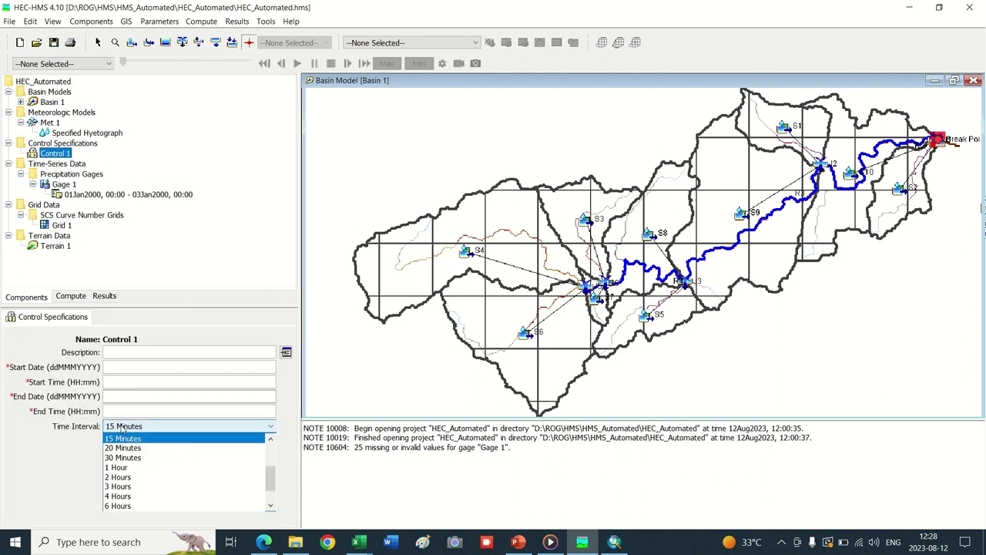
{"action": "left_click", "coordinate": [116, 472]}
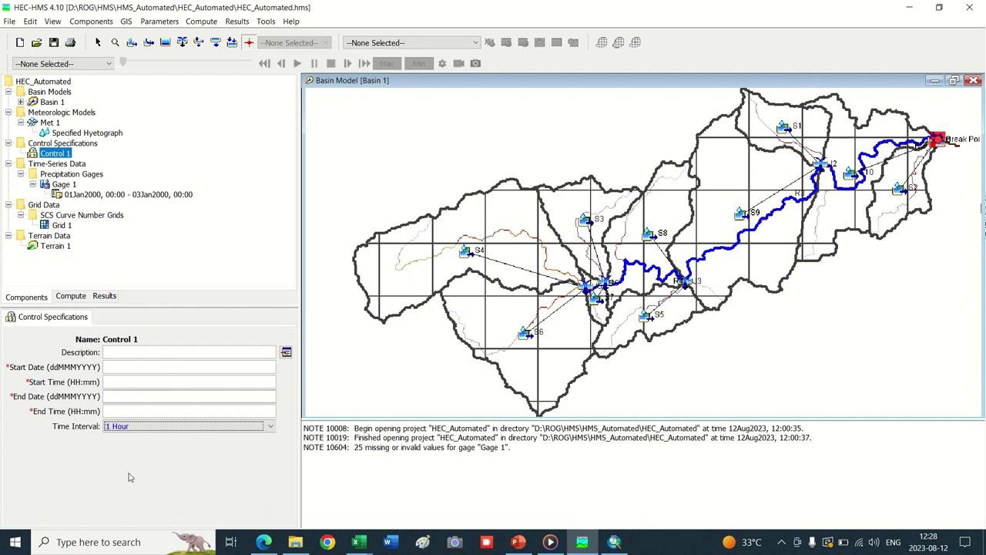
{"action": "left_click", "coordinate": [118, 369]}
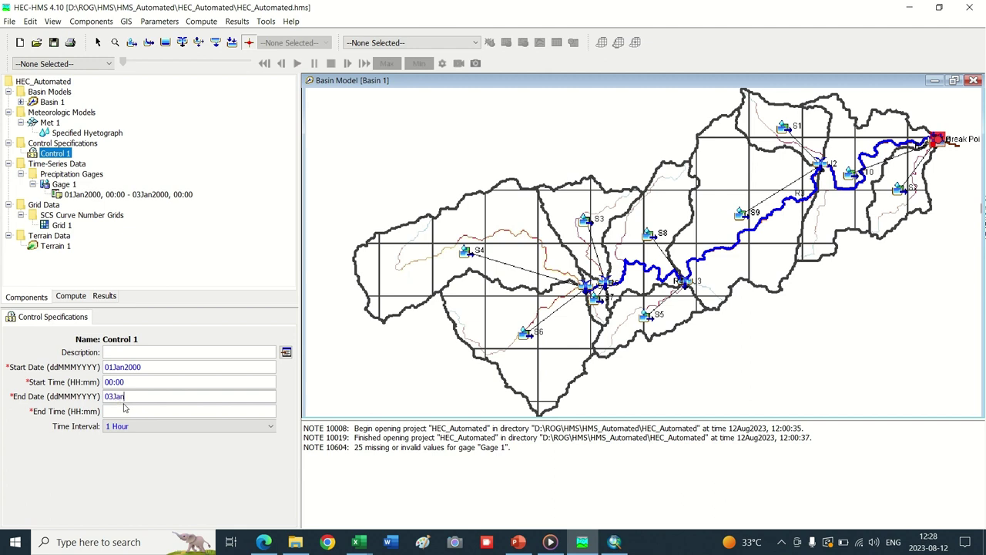
{"action": "type", "text": "000"}
{"action": "type", "text": "00:00"}
{"action": "left_click", "coordinate": [81, 197]}
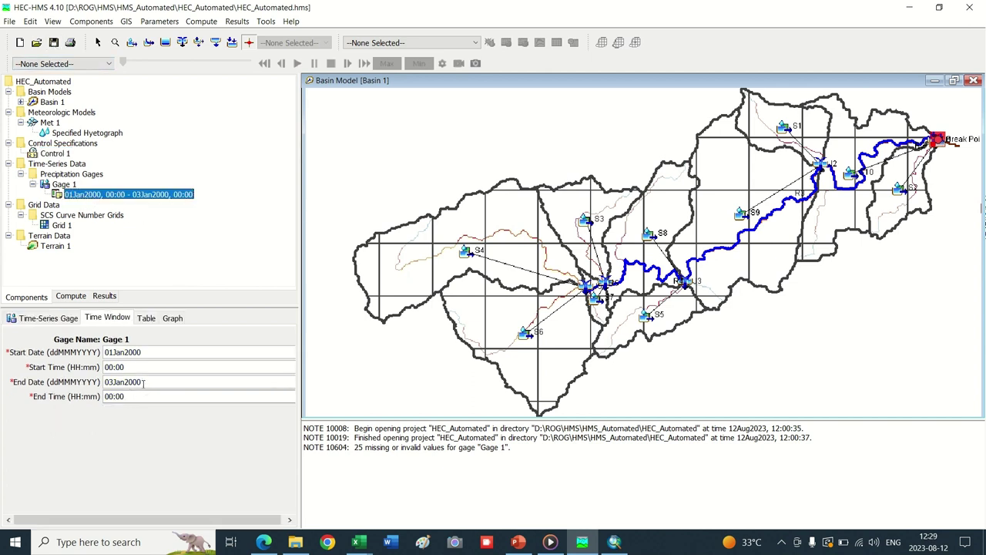
{"action": "left_click", "coordinate": [55, 154]}
- Set Include Subbasins to Yes for Basin 1 in meteorologic model Met 1 and save the project
{"action": "left_click", "coordinate": [80, 134]}
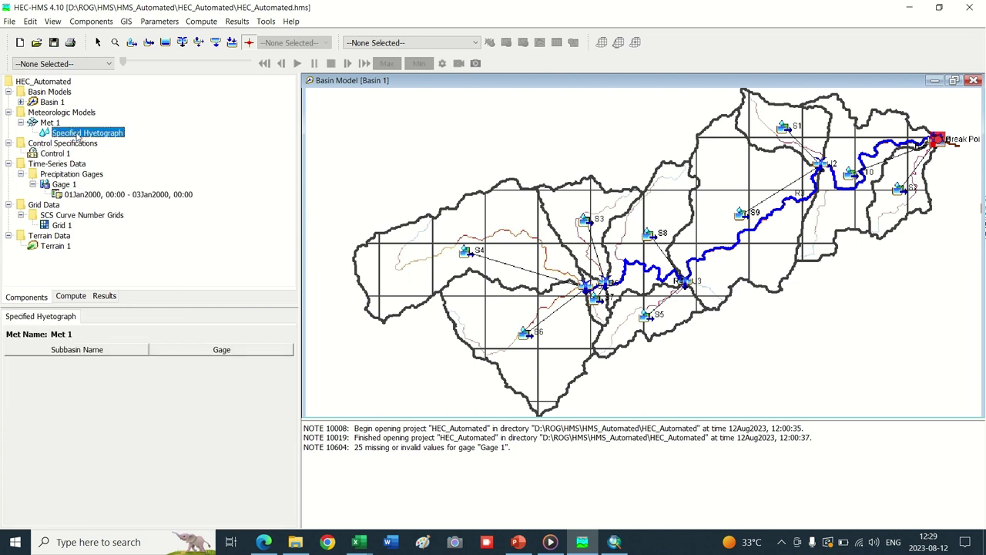
{"action": "left_click", "coordinate": [50, 124]}
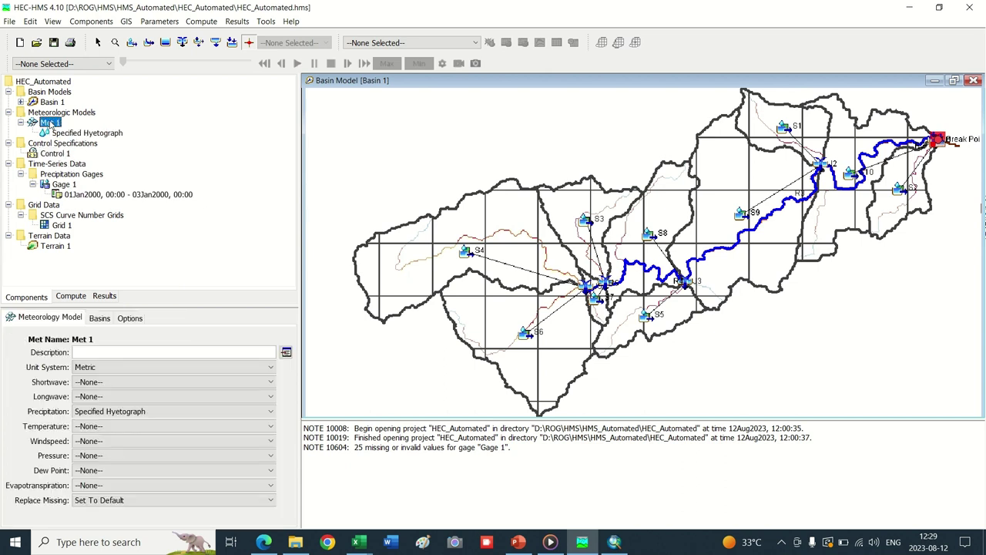
{"action": "left_click", "coordinate": [98, 316]}
{"action": "left_click", "coordinate": [197, 364]}
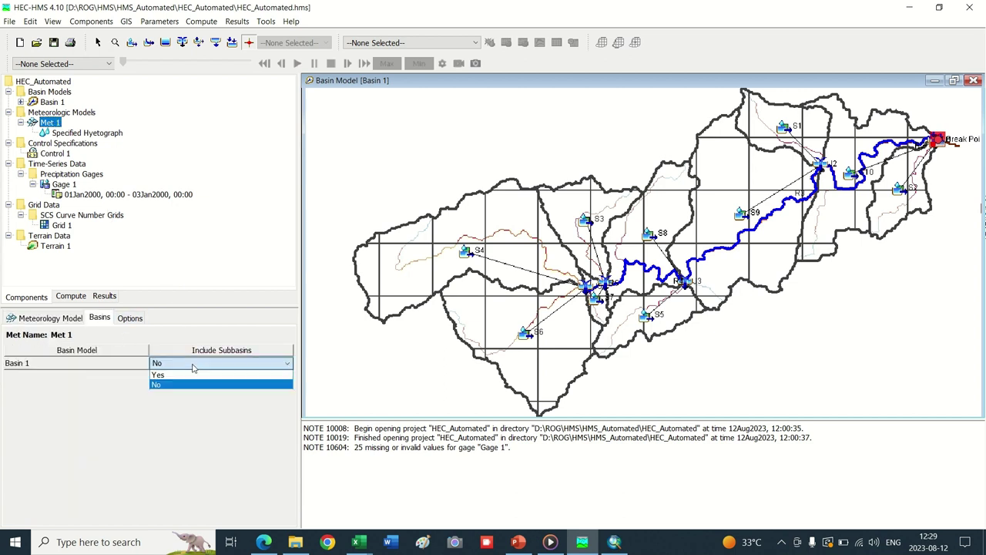
{"action": "left_click", "coordinate": [187, 376]}
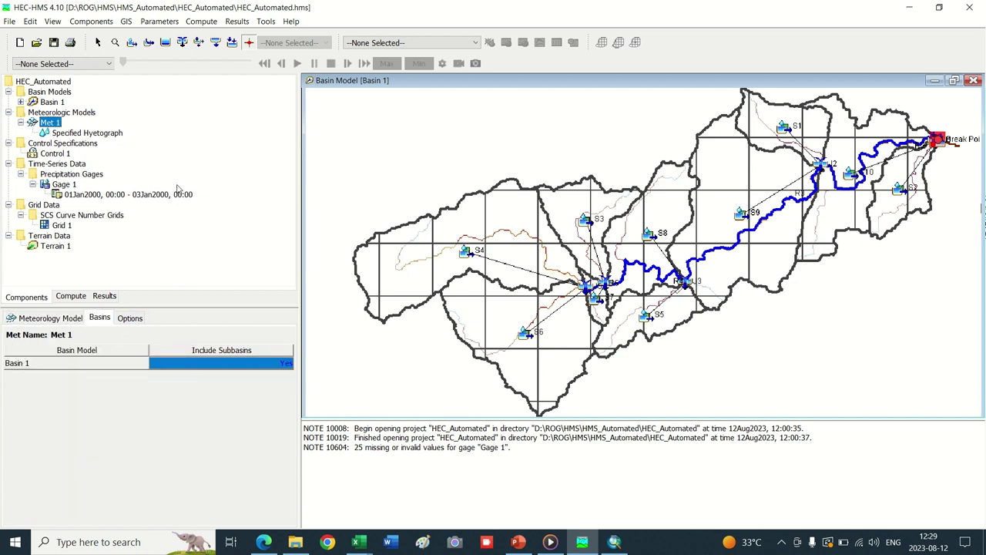
{"action": "left_click", "coordinate": [54, 41]}
- Assign Gage 1 to subbasins S1, S10, S11 and S2 in Met 1's specified hyetograph
{"action": "left_click", "coordinate": [81, 136]}
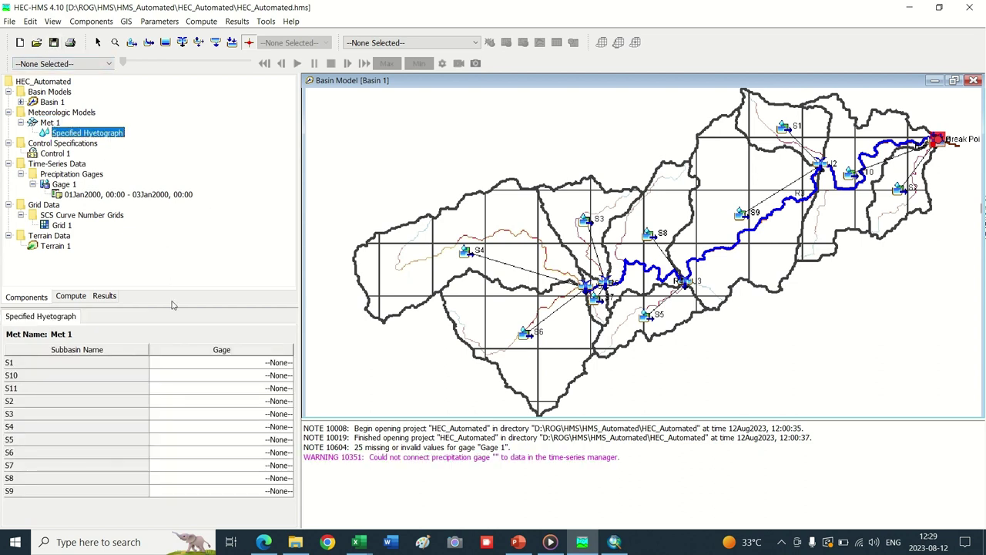
{"action": "left_click", "coordinate": [247, 363]}
{"action": "left_click", "coordinate": [241, 383]}
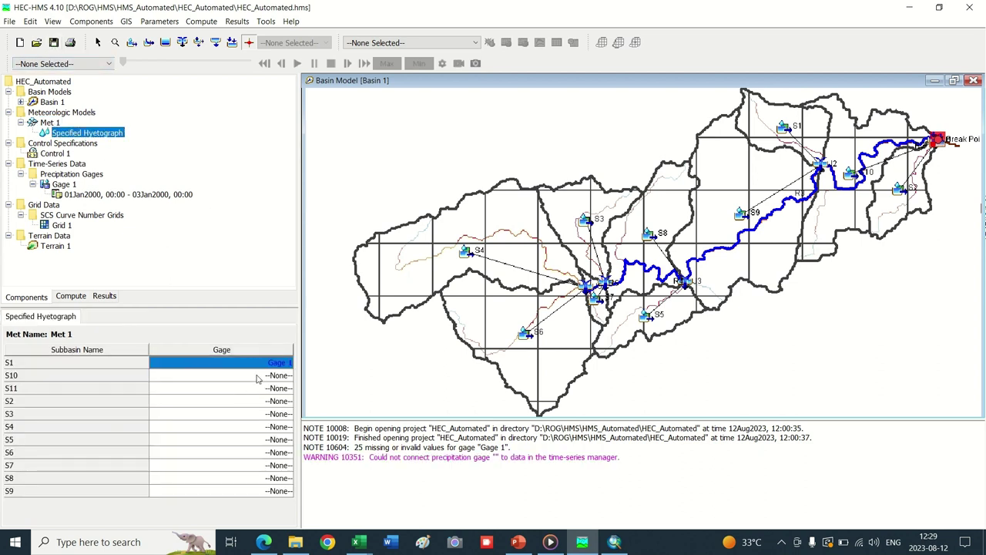
{"action": "left_click", "coordinate": [260, 375]}
{"action": "left_click", "coordinate": [254, 396]}
{"action": "left_click", "coordinate": [254, 392]}
{"action": "left_click", "coordinate": [232, 411]}
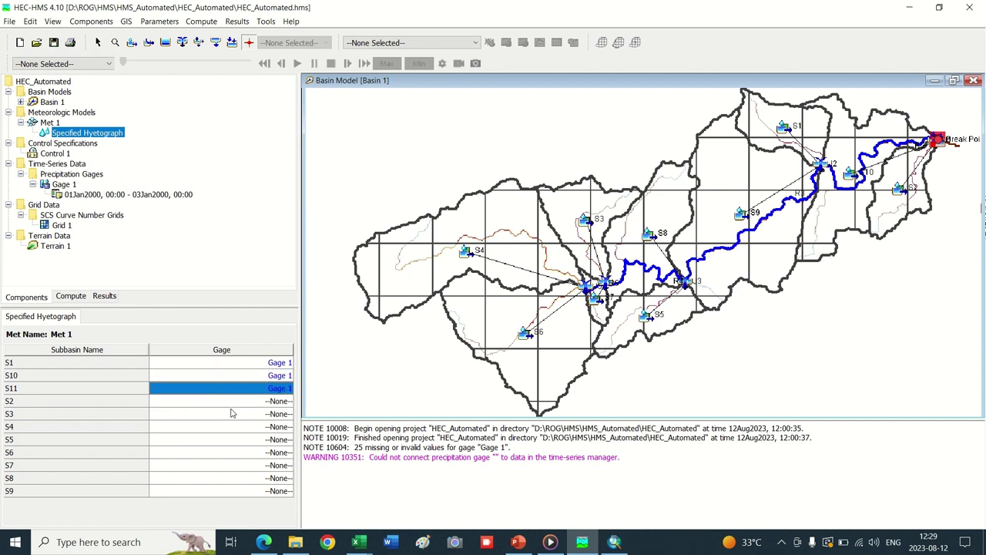
{"action": "left_click", "coordinate": [244, 401]}
{"action": "left_click", "coordinate": [237, 422]}
- Assign Gage 1 to subbasins S3, S4, S5 and S6 in the specified hyetograph
{"action": "left_click", "coordinate": [250, 414]}
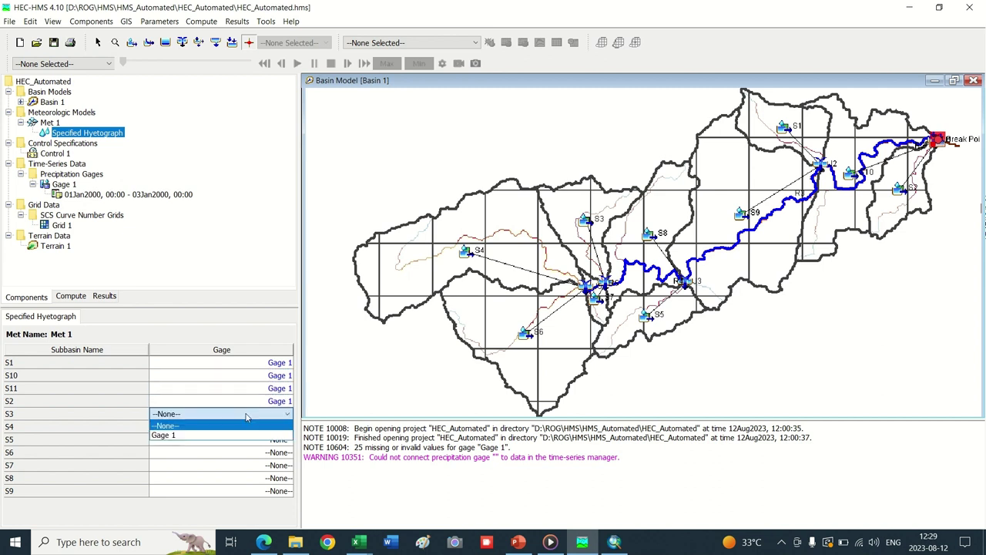
{"action": "left_click", "coordinate": [235, 435]}
{"action": "left_click", "coordinate": [248, 427]}
{"action": "left_click", "coordinate": [241, 448]}
{"action": "left_click", "coordinate": [247, 440]}
{"action": "left_click", "coordinate": [231, 461]}
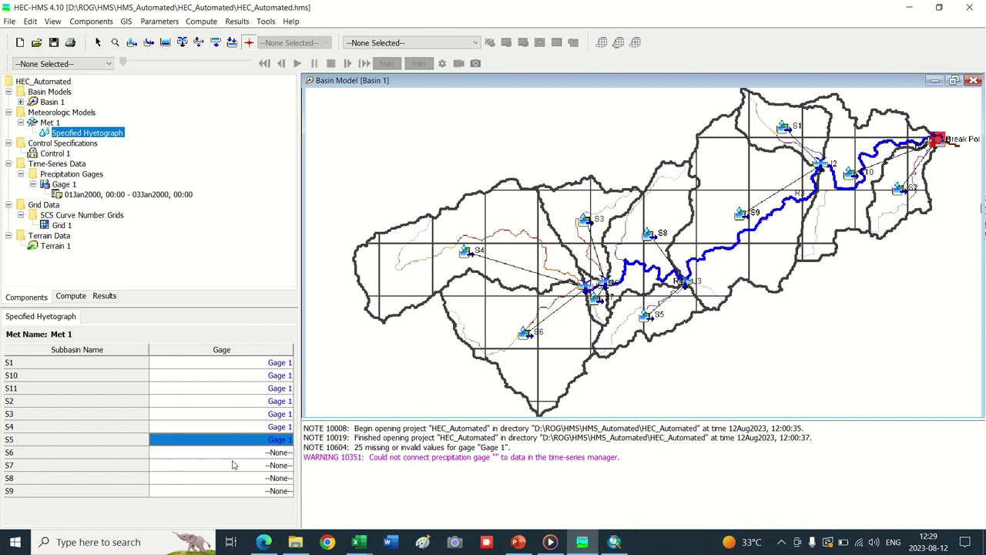
{"action": "left_click", "coordinate": [246, 453]}
{"action": "left_click", "coordinate": [225, 474]}
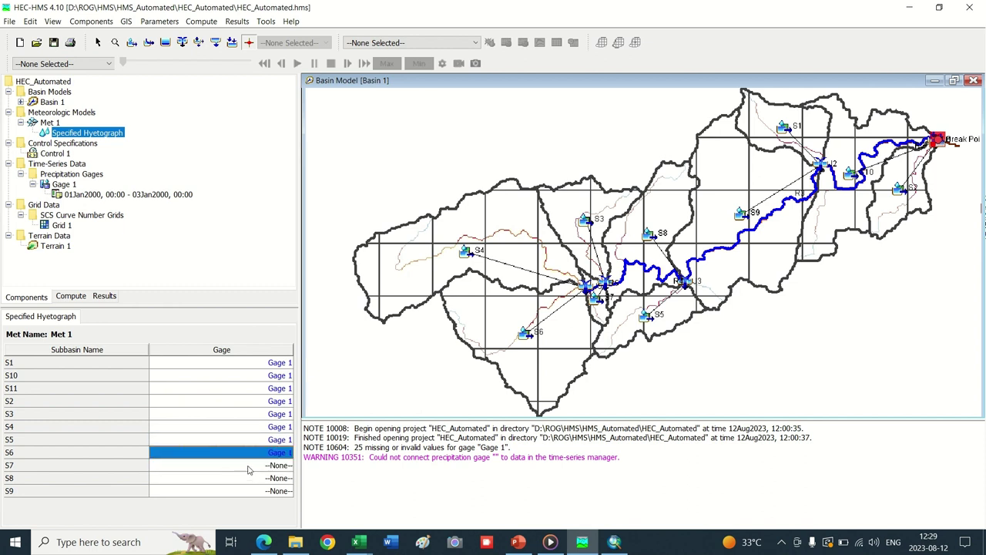
- Assign Gage 1 to the remaining subbasins S7, S8 and S9 in the specified hyetograph
{"action": "left_click", "coordinate": [248, 466]}
{"action": "left_click", "coordinate": [235, 486]}
{"action": "left_click", "coordinate": [248, 478]}
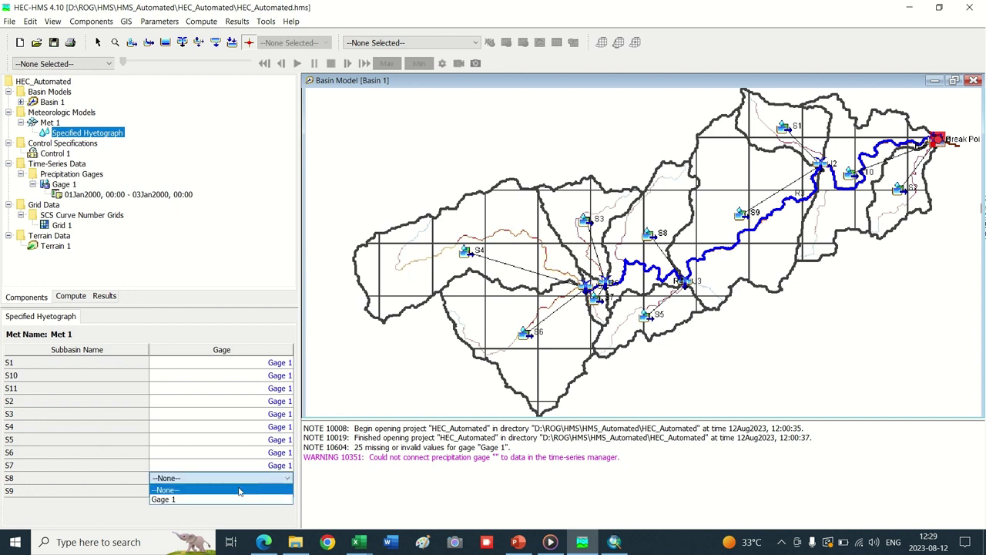
{"action": "left_click", "coordinate": [243, 498]}
{"action": "left_click", "coordinate": [242, 494]}
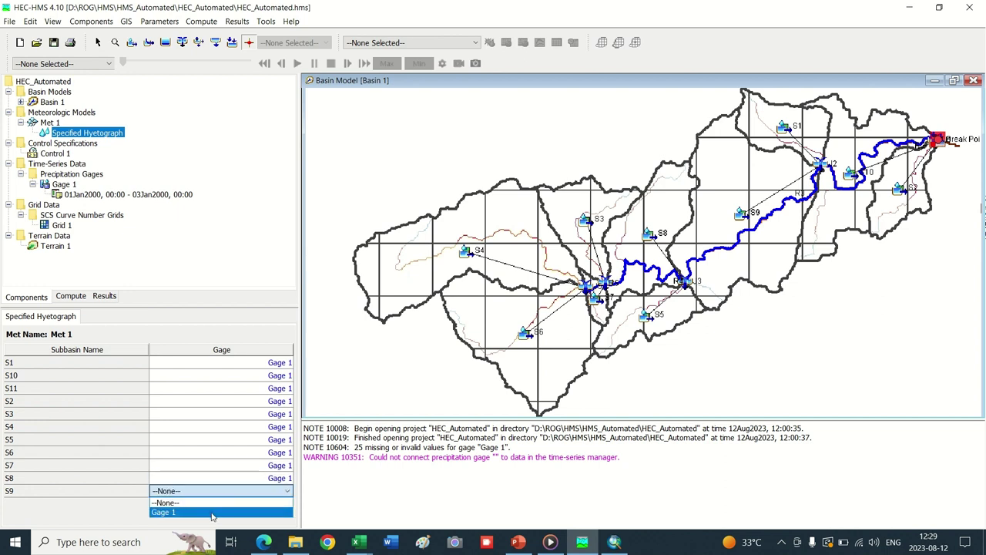
{"action": "left_click", "coordinate": [219, 513]}
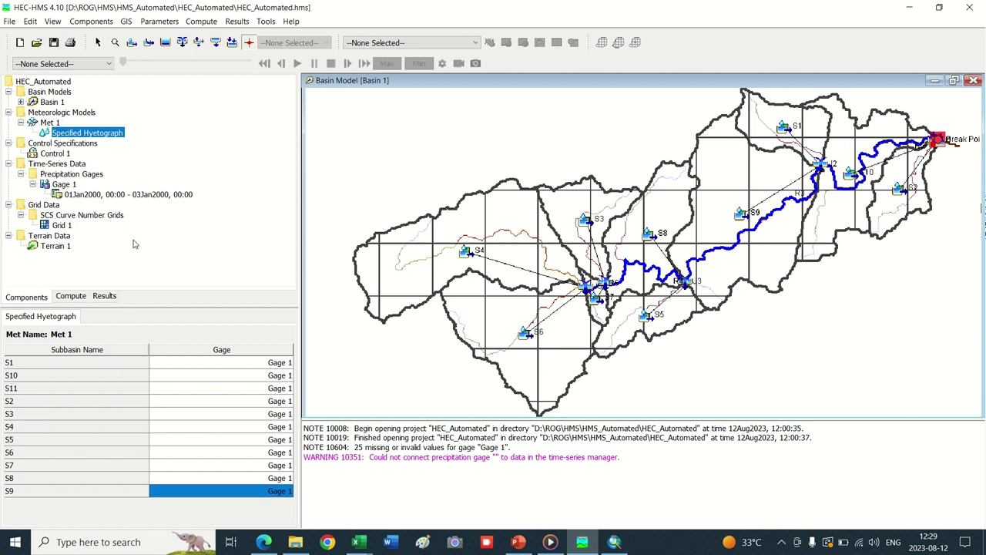
- Create a simulation run with the proposed name Run 1, combining Basin 1, Met 1 and Control 1
{"action": "left_click", "coordinate": [71, 297]}
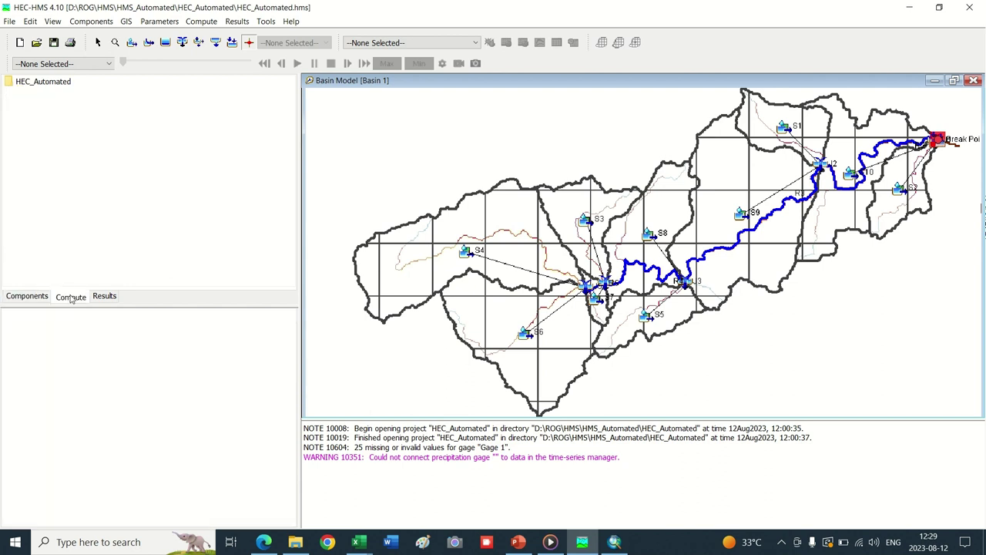
{"action": "left_click", "coordinate": [202, 21]}
{"action": "mouse_move", "coordinate": [308, 38]}
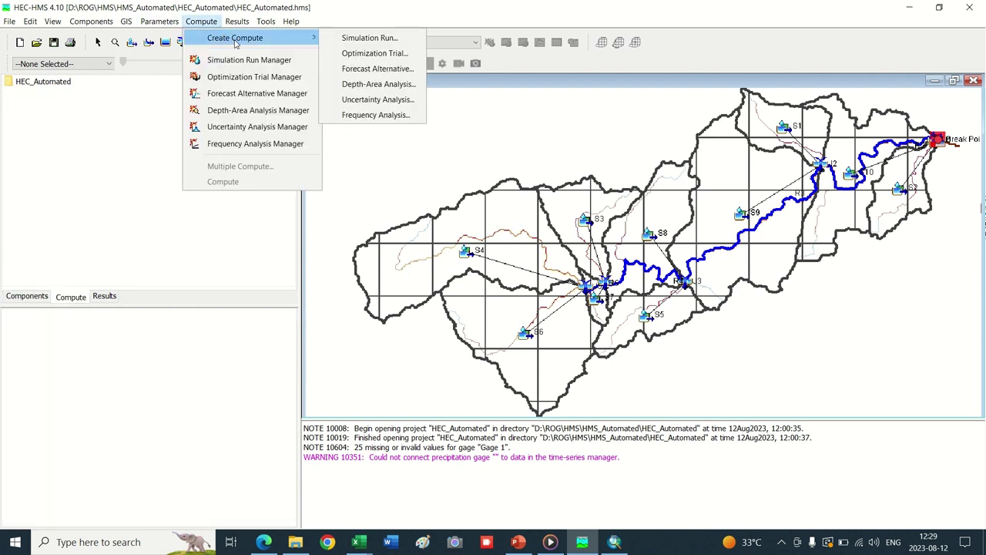
{"action": "left_click", "coordinate": [346, 40]}
{"action": "left_click", "coordinate": [262, 263]}
{"action": "left_click", "coordinate": [261, 264]}
{"action": "left_click", "coordinate": [261, 263]}
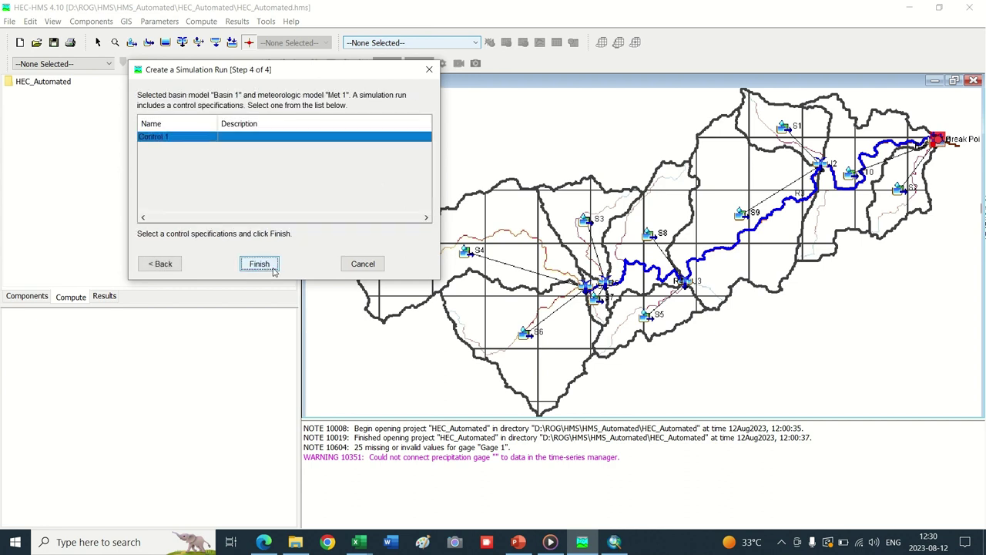
{"action": "left_click", "coordinate": [260, 263]}
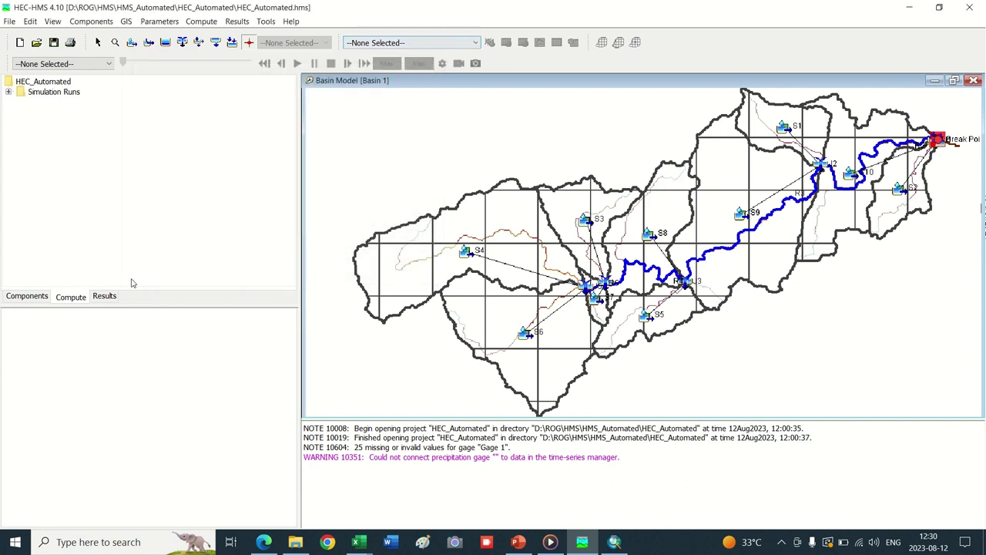
- Compute simulation run Run 1 and close its progress window once it finishes
{"action": "left_click", "coordinate": [9, 92]}
{"action": "left_click", "coordinate": [49, 104]}
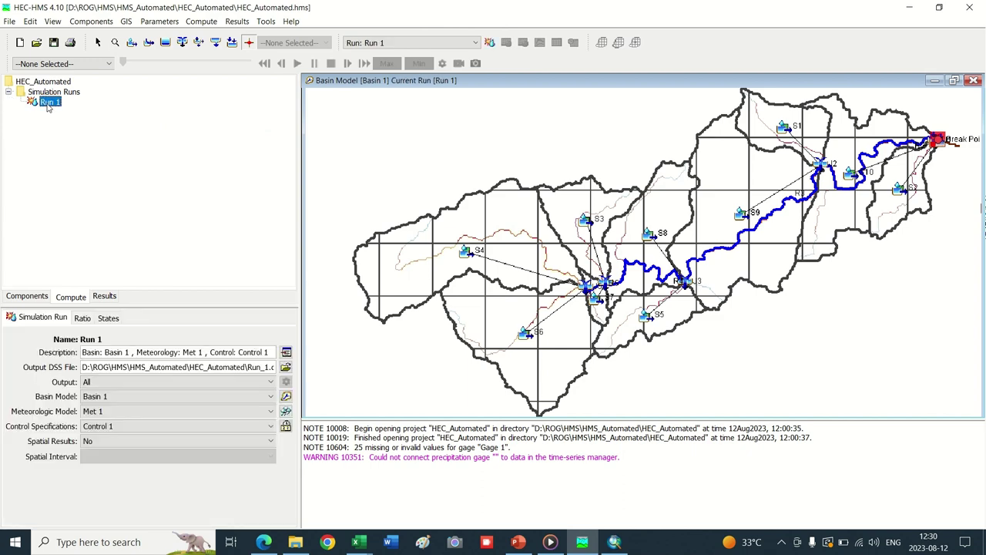
{"action": "right_click", "coordinate": [49, 105]}
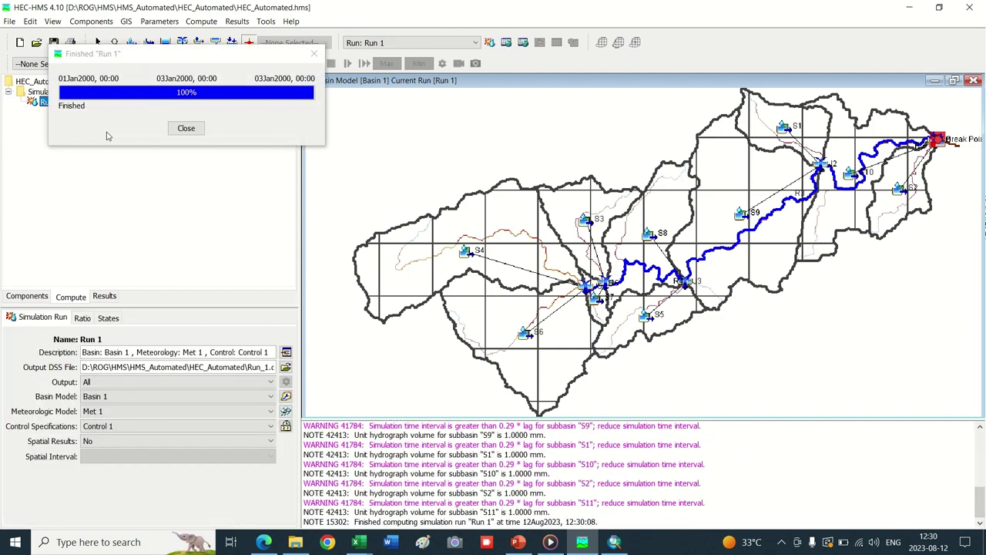
{"action": "left_click", "coordinate": [187, 129]}
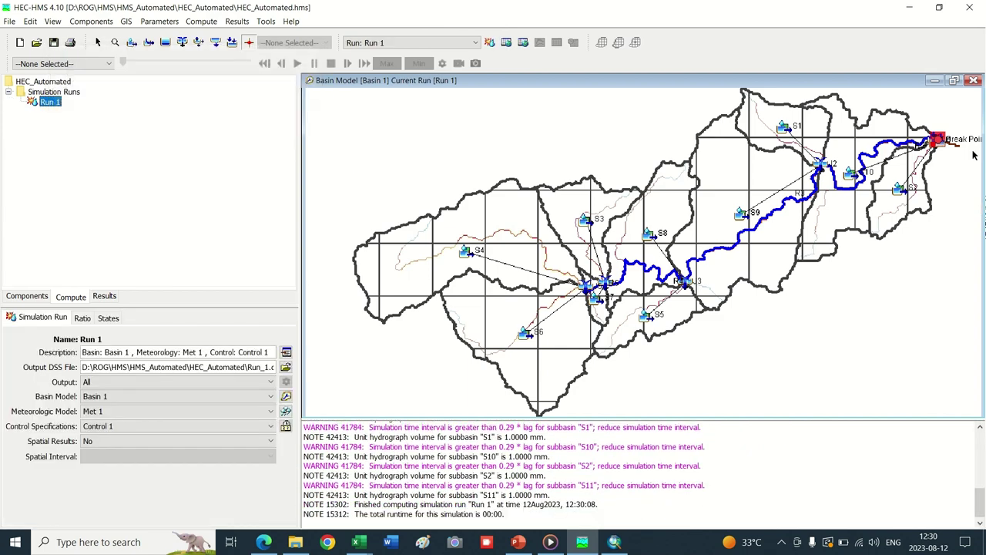
- Open the Sink-1 graph from Run 1's results and enlarge it to full screen to examine the peak flow
{"action": "left_click", "coordinate": [98, 299]}
{"action": "left_click", "coordinate": [9, 92]}
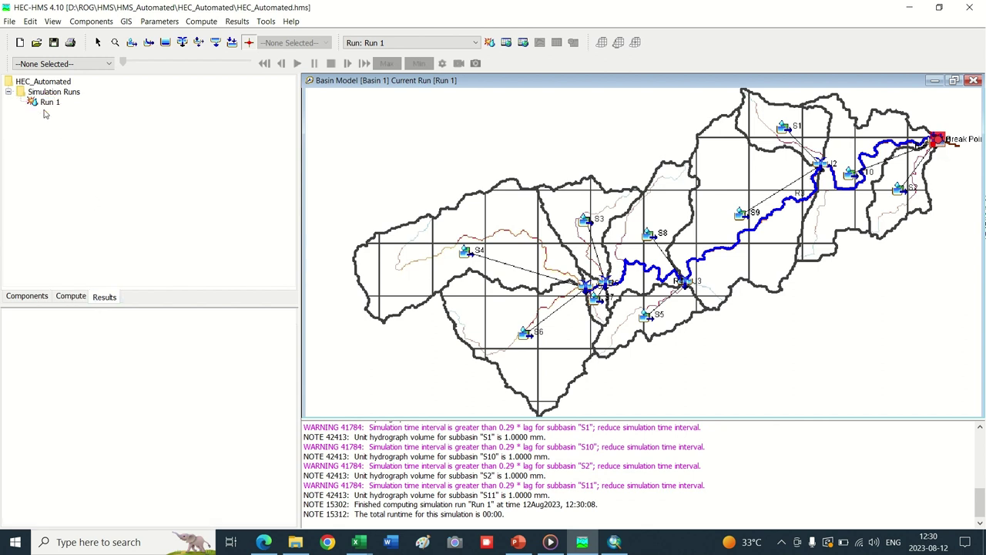
{"action": "double_click", "coordinate": [46, 103]}
{"action": "scroll", "coordinate": [61, 156], "scroll_direction": "down", "scroll_amount": 2}
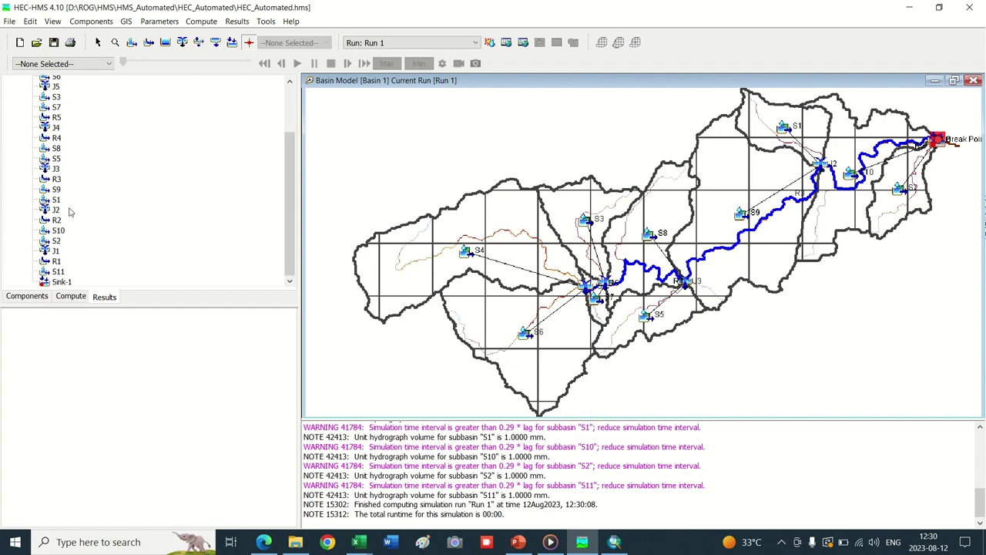
{"action": "double_click", "coordinate": [60, 281]}
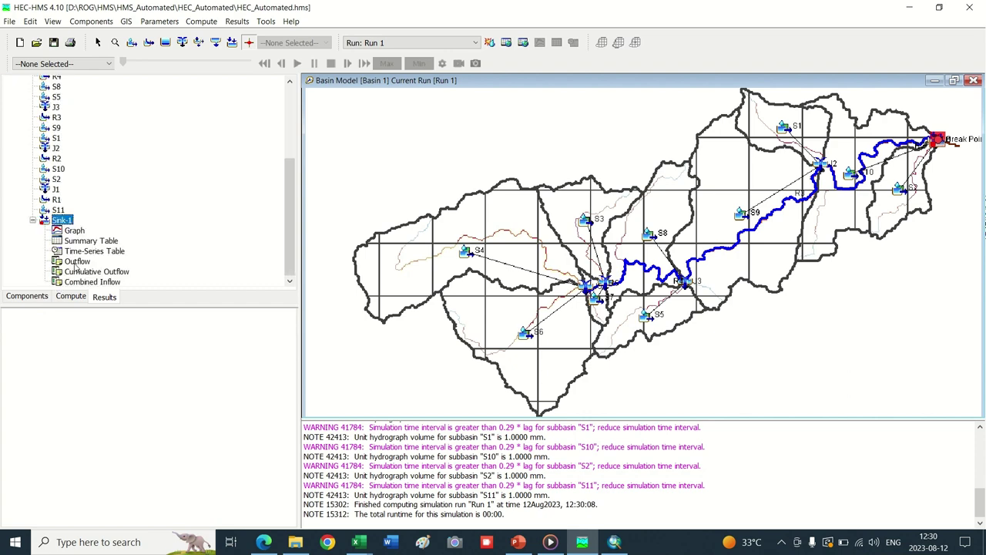
{"action": "left_click", "coordinate": [73, 230]}
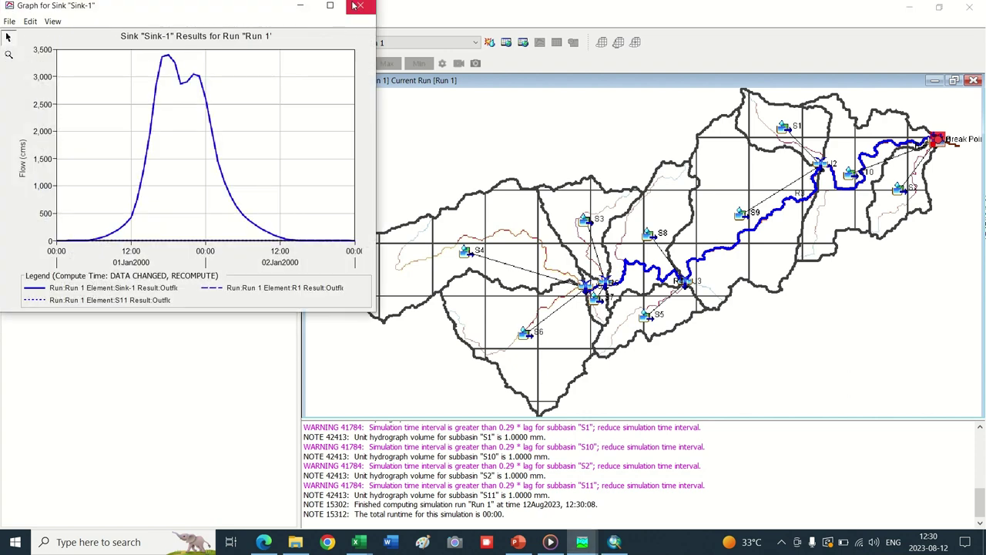
{"action": "left_click_drag", "start_coordinate": [252, 8], "coordinate": [420, 13]}
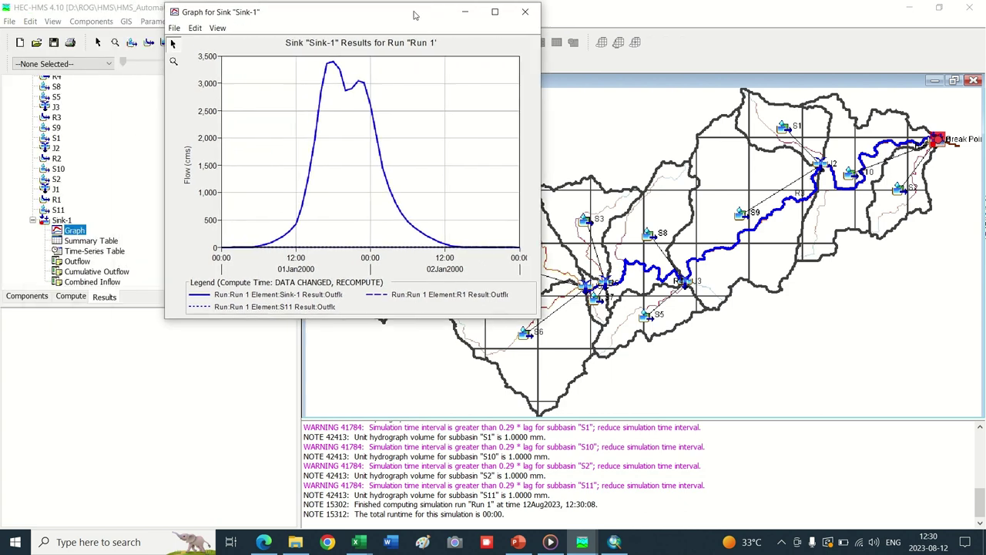
{"action": "left_click", "coordinate": [499, 12]}
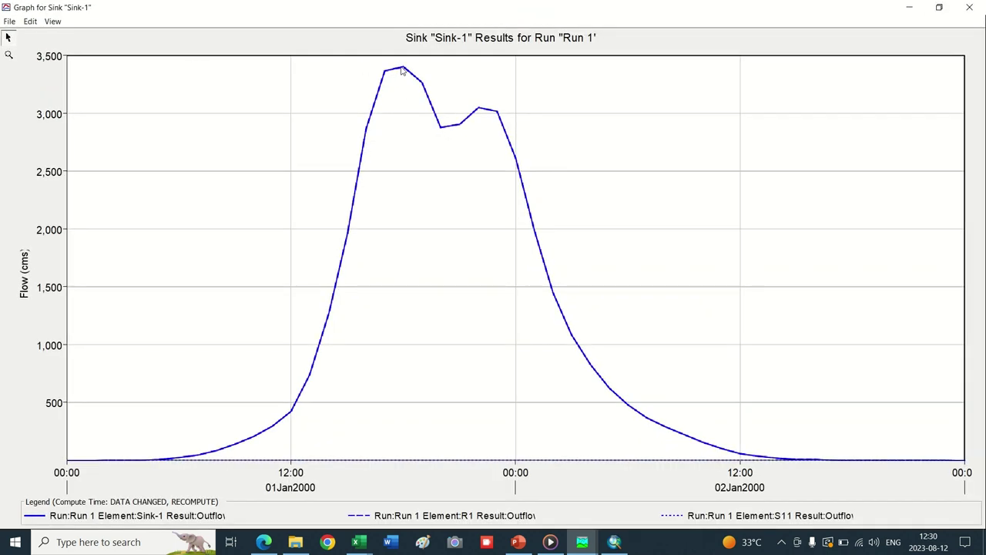
{"action": "mouse_move", "coordinate": [402, 70]}
- Switch to Calculator, multiply the peak flow 3397 by 35.314 to convert its units, and close both the calculator and the graph
{"action": "left_click", "coordinate": [202, 539]}
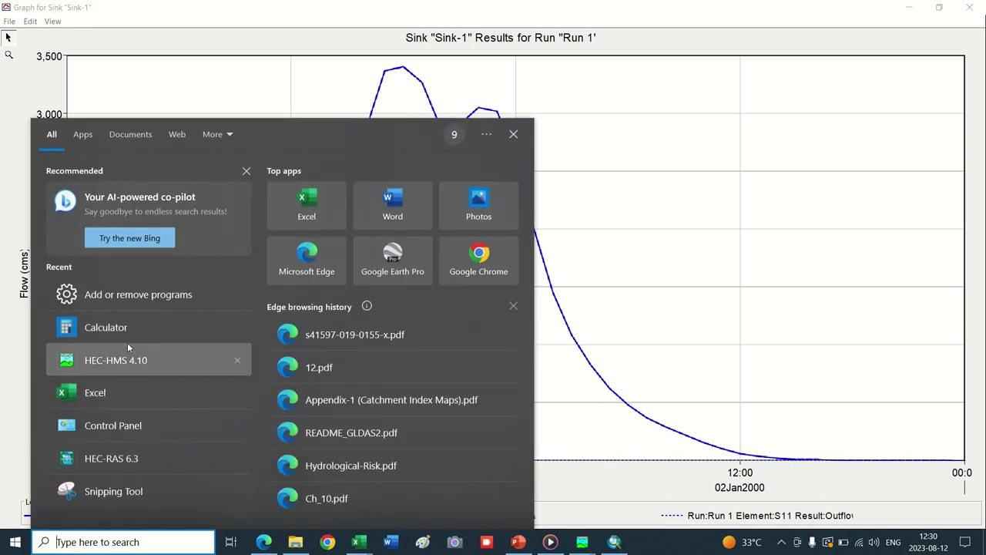
{"action": "left_click", "coordinate": [123, 328]}
{"action": "type", "text": "33"}
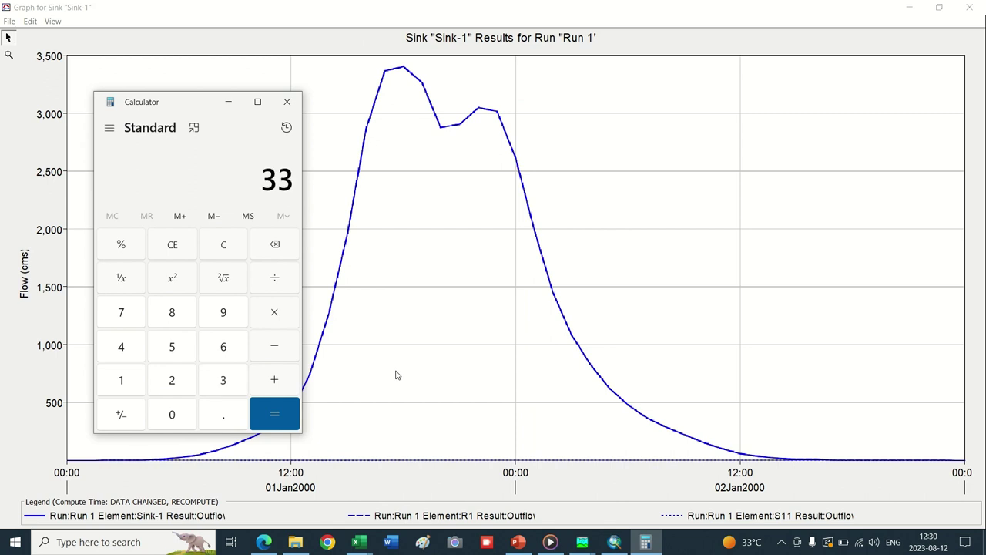
{"action": "type", "text": "97*35.314"}
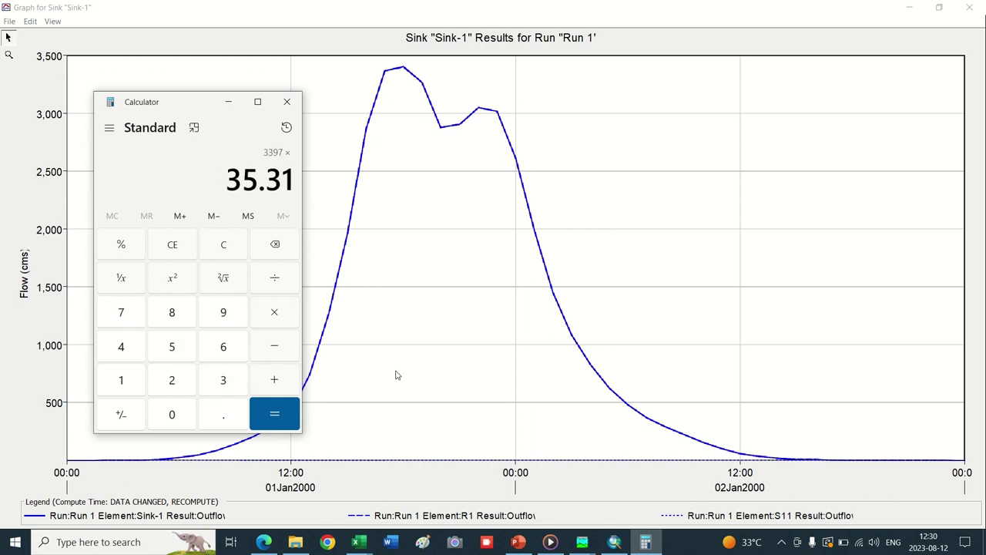
{"action": "key", "text": "Return"}
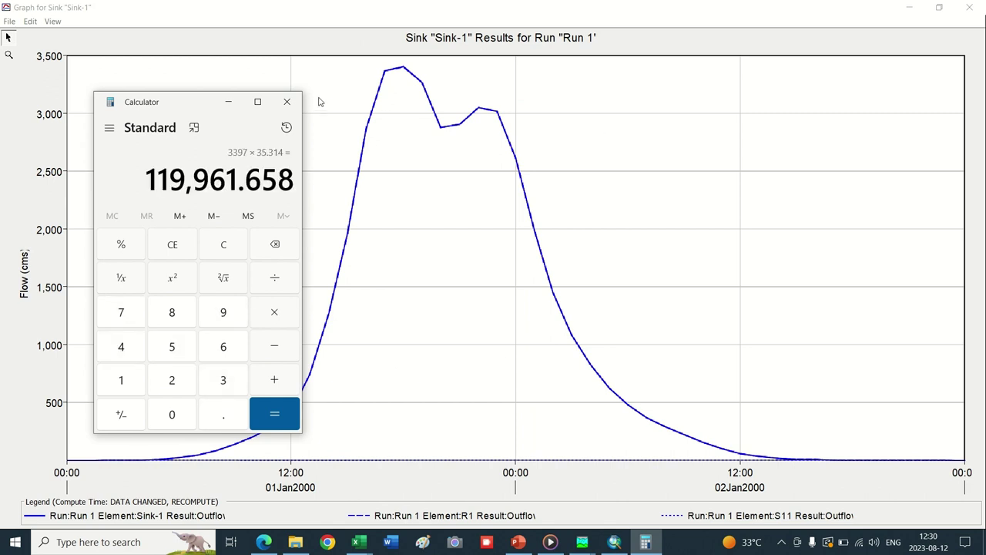
{"action": "left_click", "coordinate": [286, 102]}
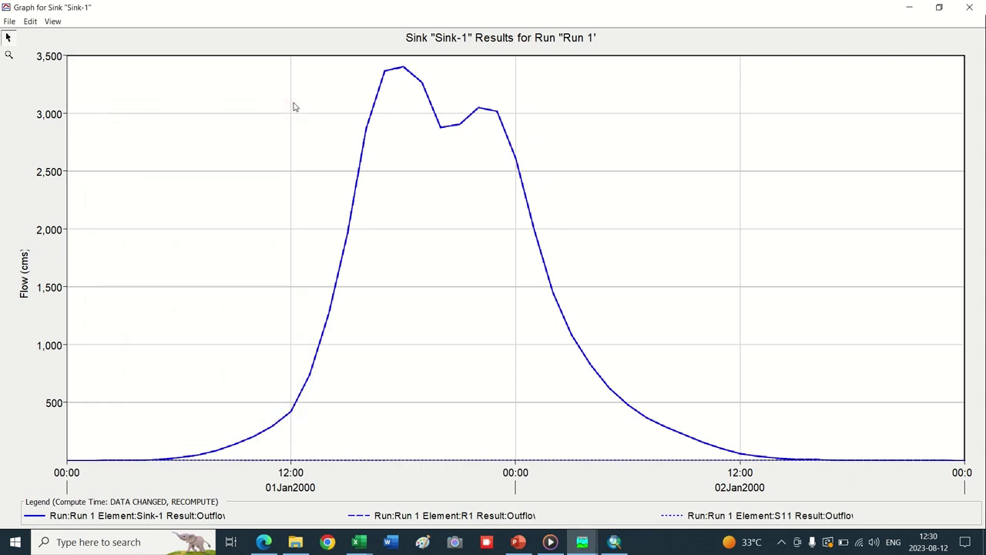
{"action": "left_click", "coordinate": [979, 4]}
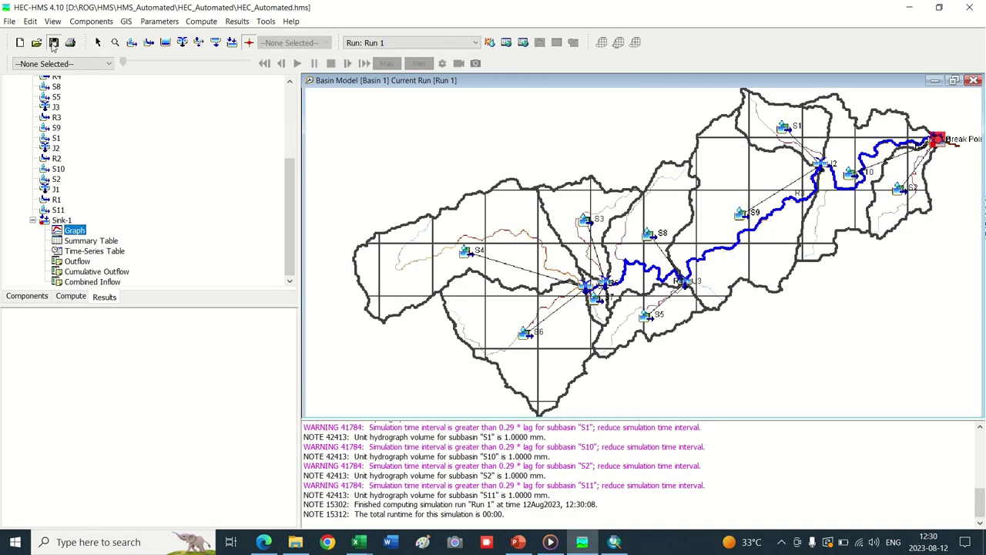